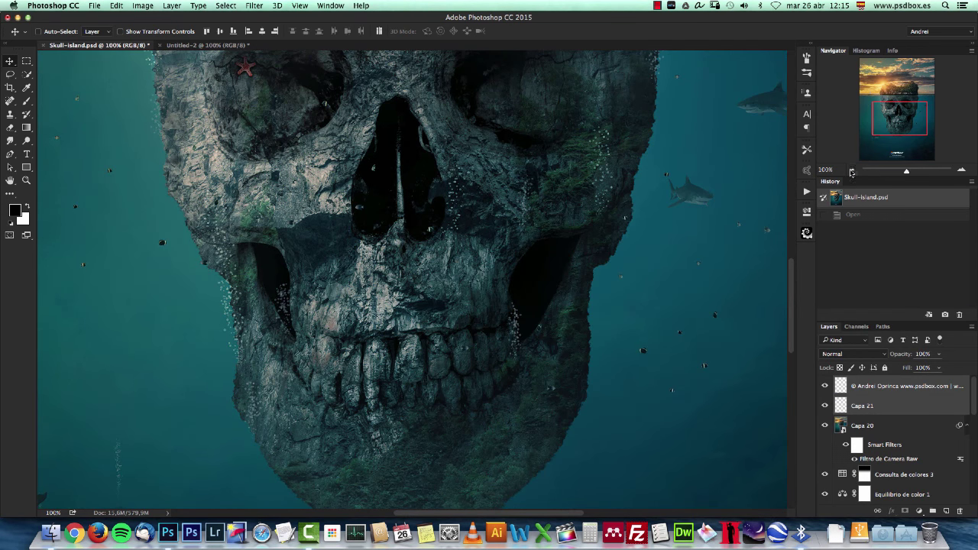
Browse the 3D stock objects library, then reframe the view on the island and sky.
click(851, 171)
click(807, 232)
scroll(780, 275, down, 10)
scroll(771, 267, up, 9)
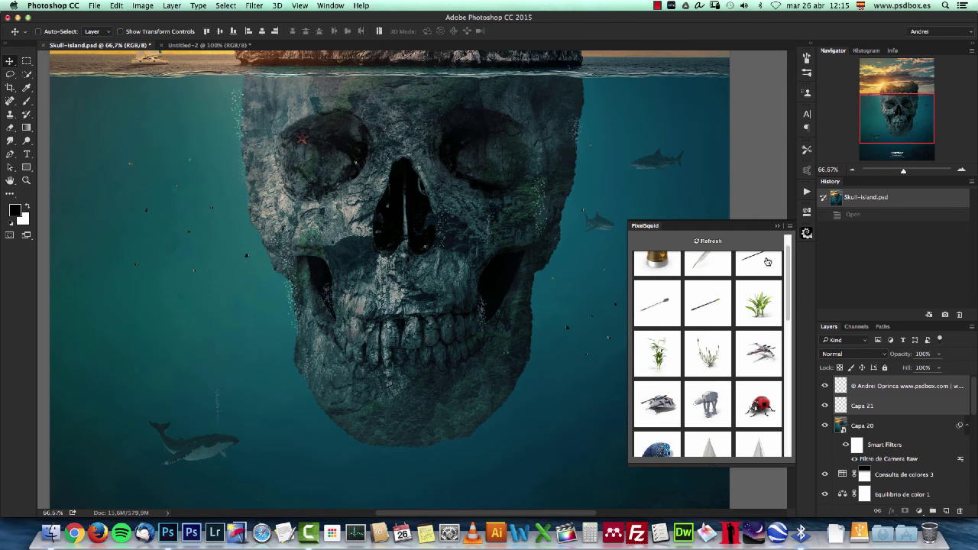
scroll(786, 271, up, 2)
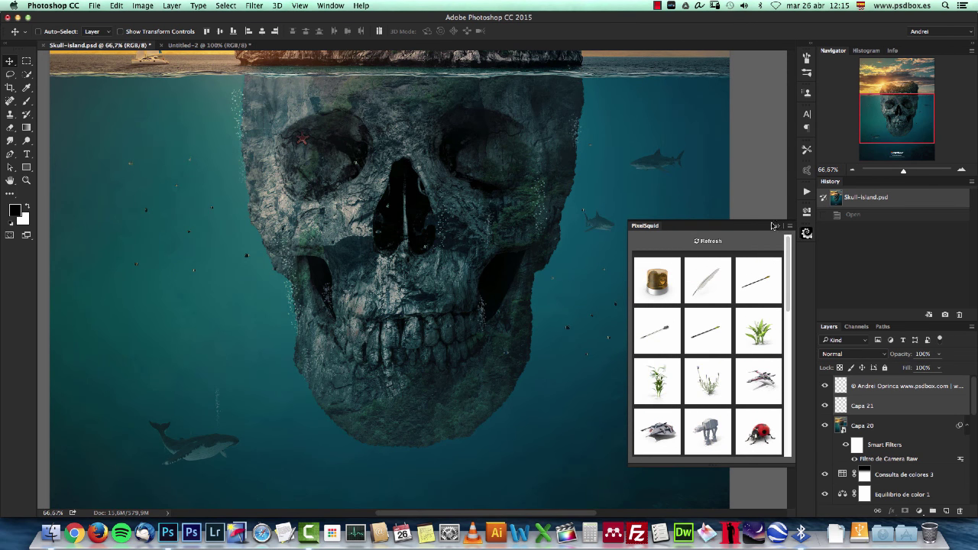
click(775, 226)
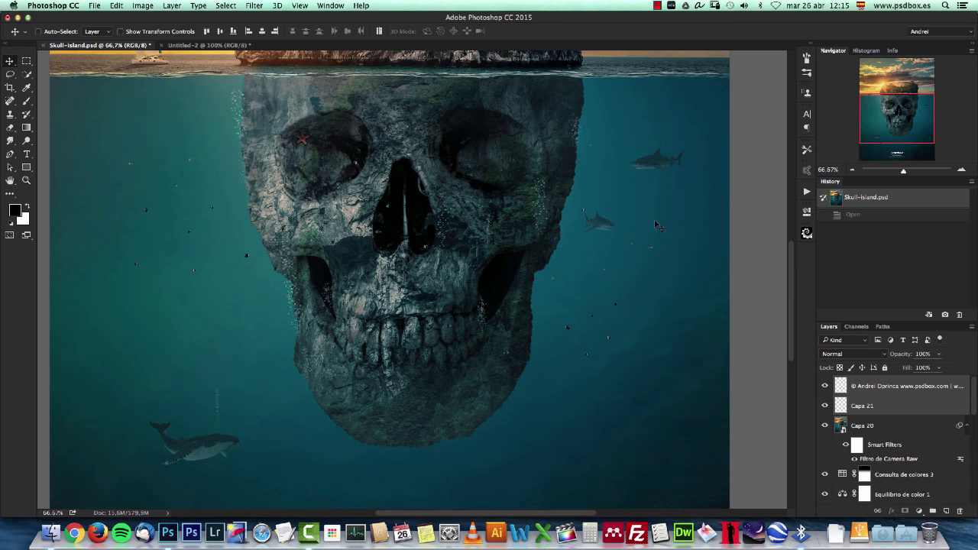
drag(872, 134, 877, 127)
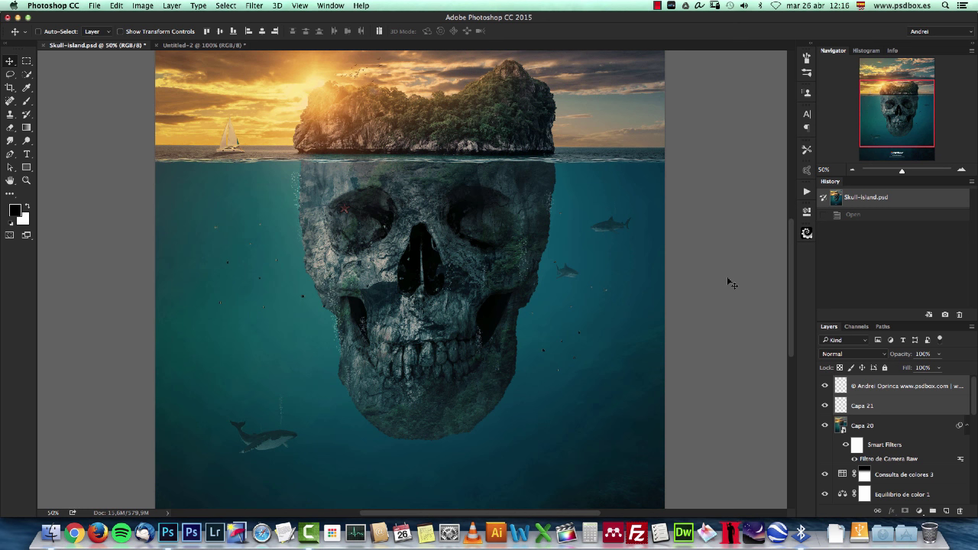
Check the 2000 × 2725 px image size, then copy the whole canvas merged.
key(super+alt+i)
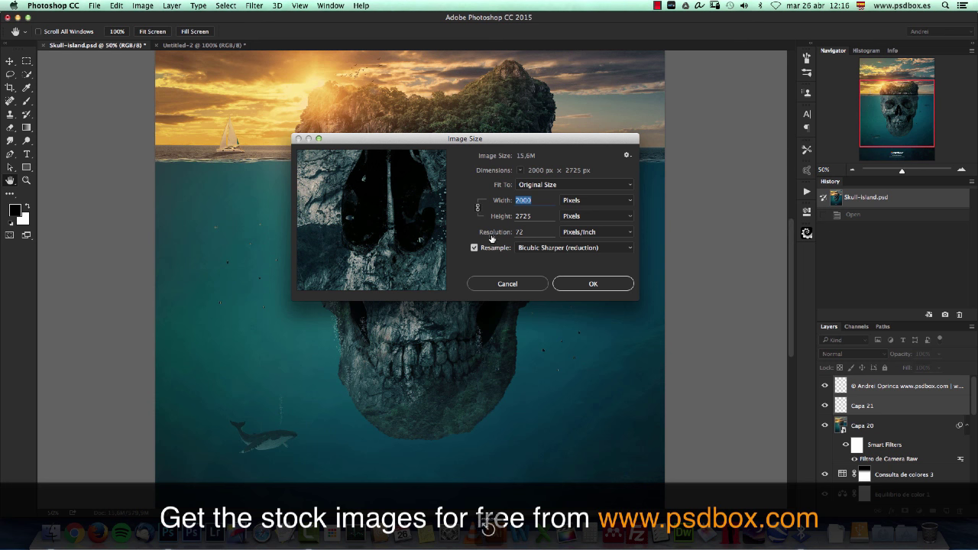
key(super+period)
key(super+a)
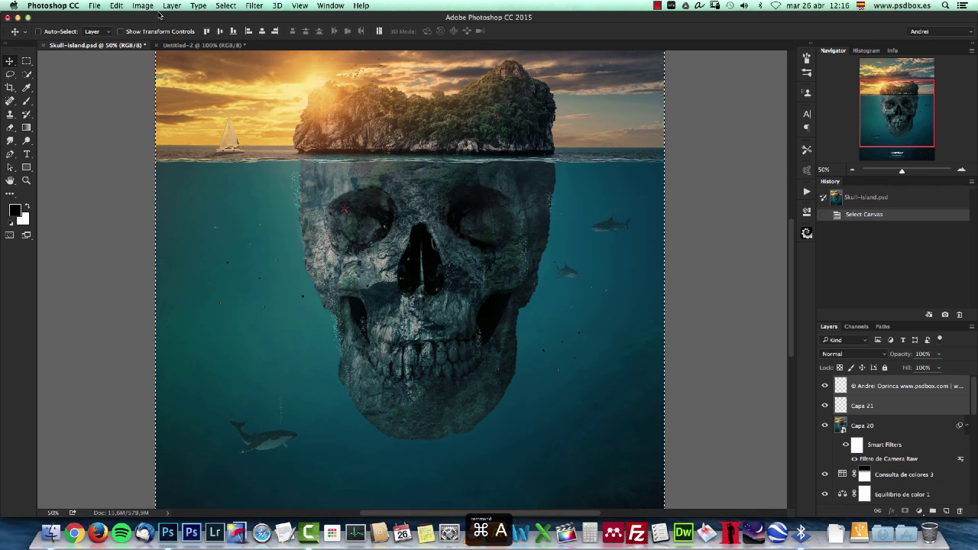
click(143, 5)
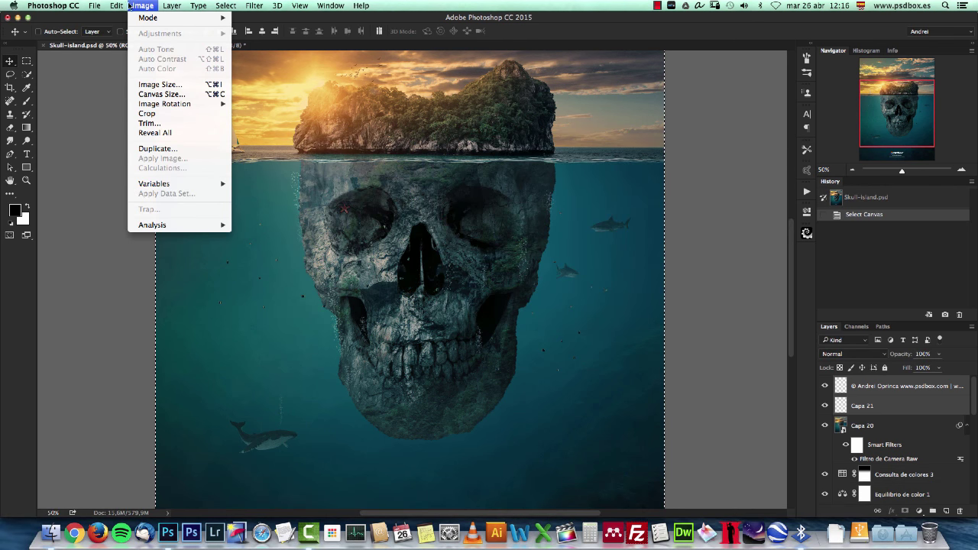
mouse_move(123, 10)
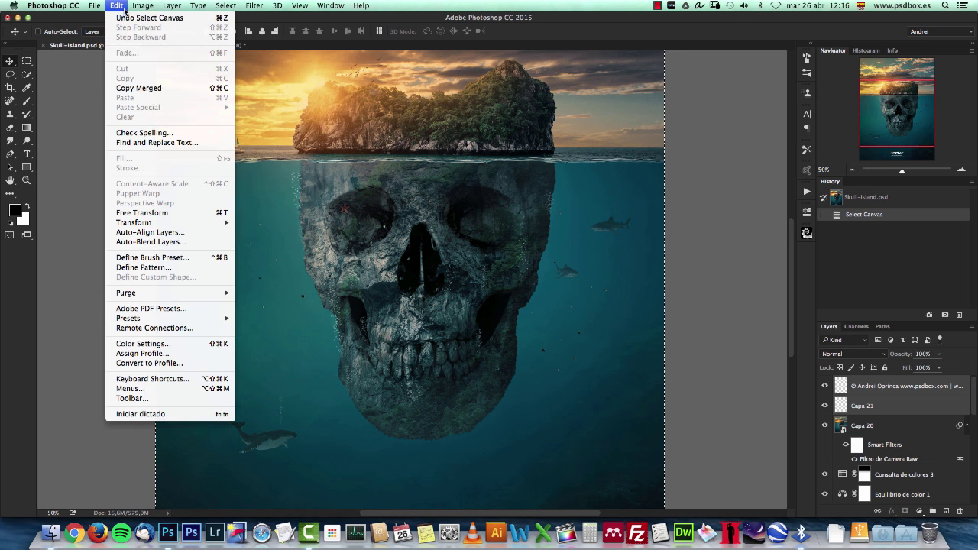
click(155, 88)
key(super+d)
Create a new blank 2000 × 2725 px document from the Clipboard preset.
key(super+n)
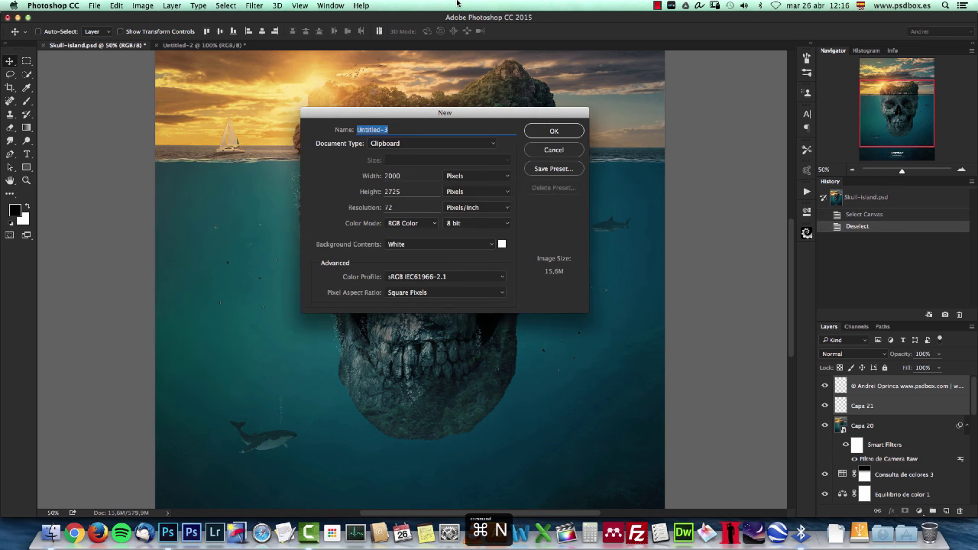
key(Return)
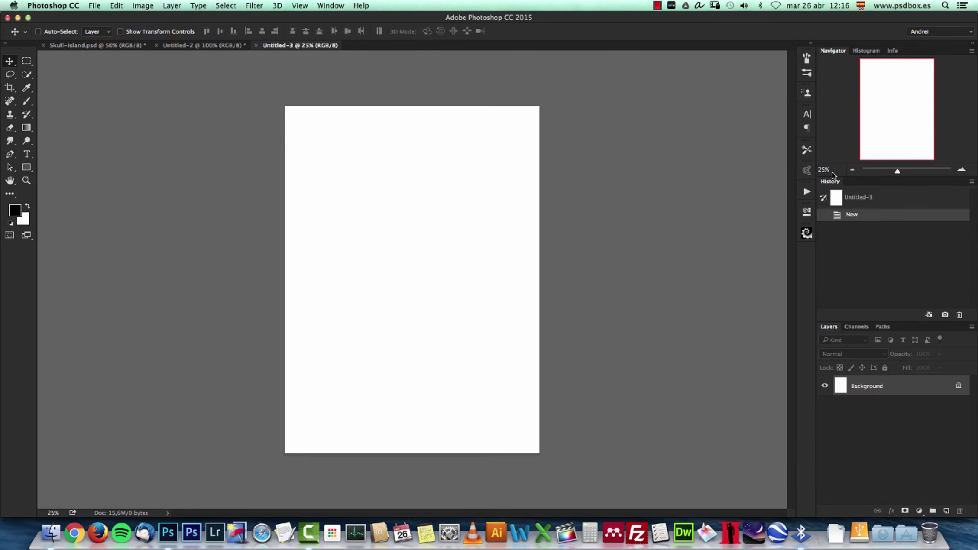
click(961, 170)
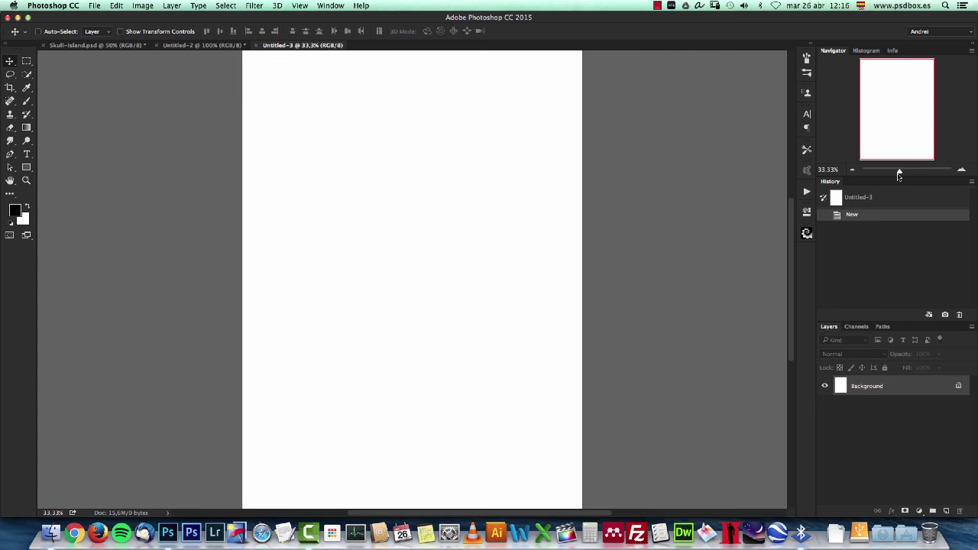
Open the island photo from the Stock folder and unlock its Background layer.
key(super+o)
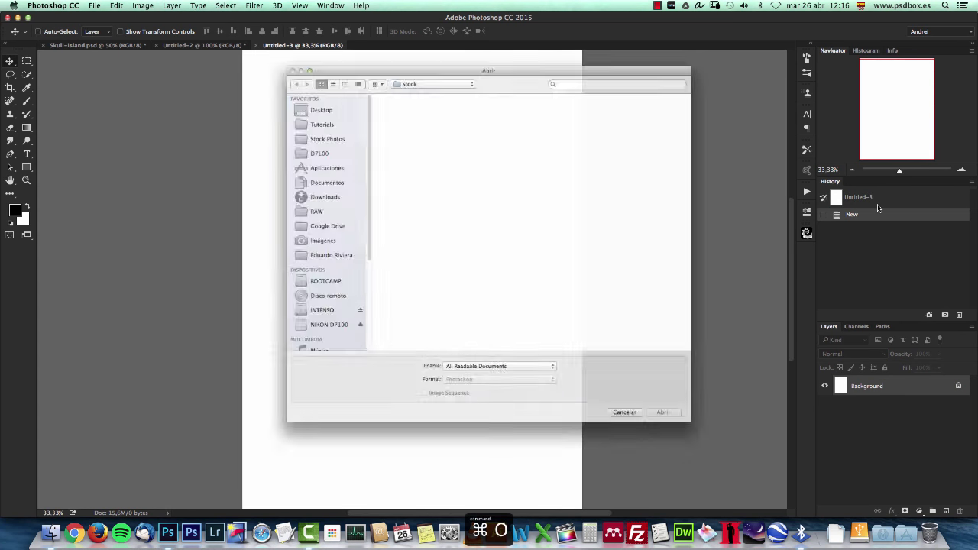
click(392, 142)
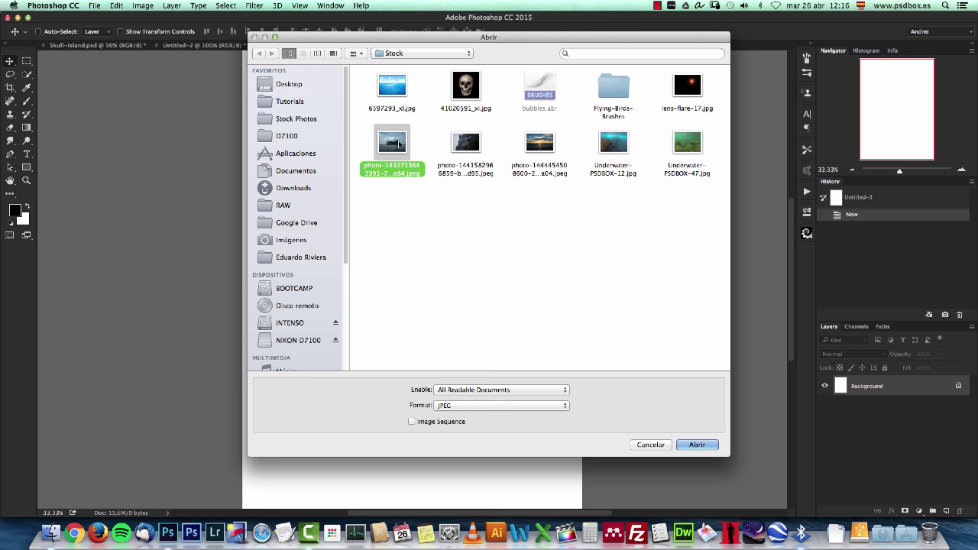
click(697, 445)
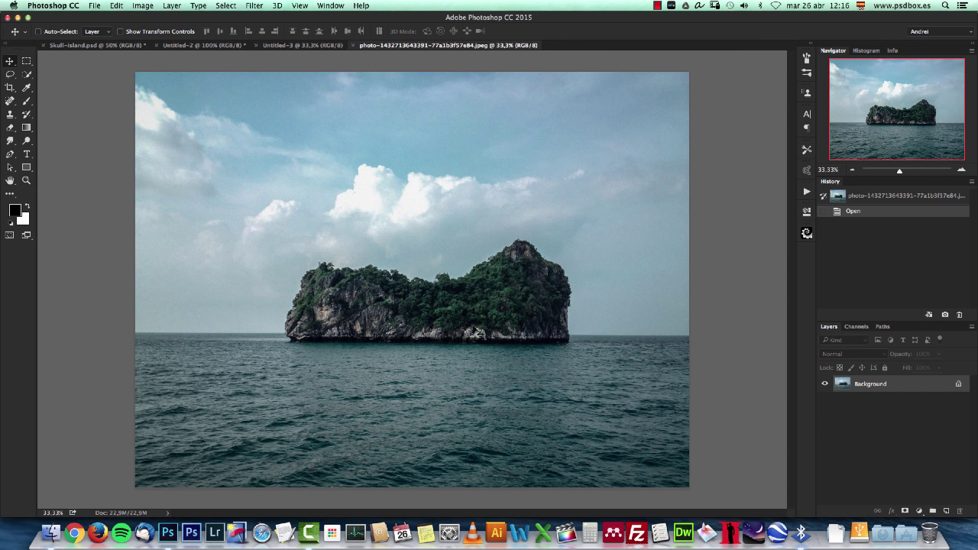
alt+double_click(902, 388)
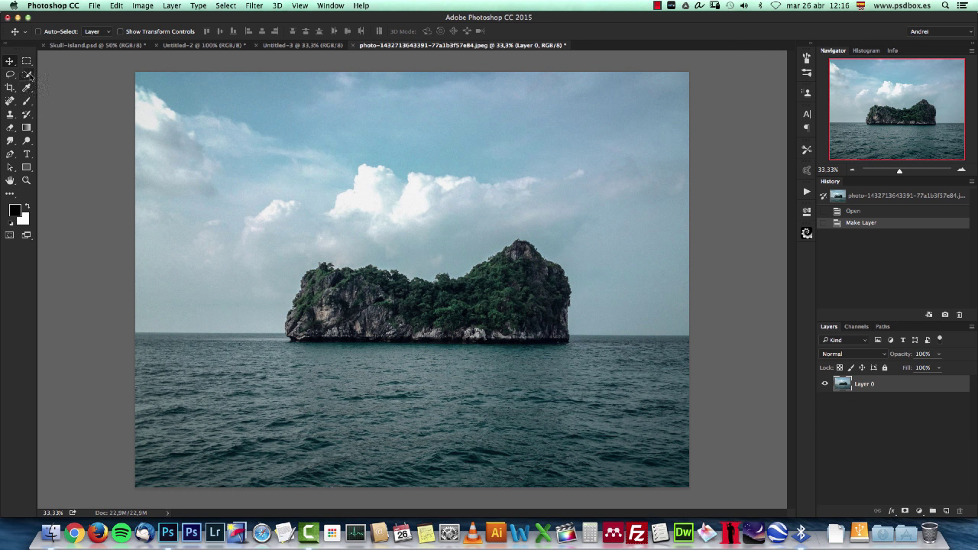
Mask out the sky with Quick Select and an inverted mask, keeping island and sea.
click(28, 74)
mouse_move(225, 211)
mouse_down()
mouse_move(277, 185)
mouse_move(467, 171)
mouse_up()
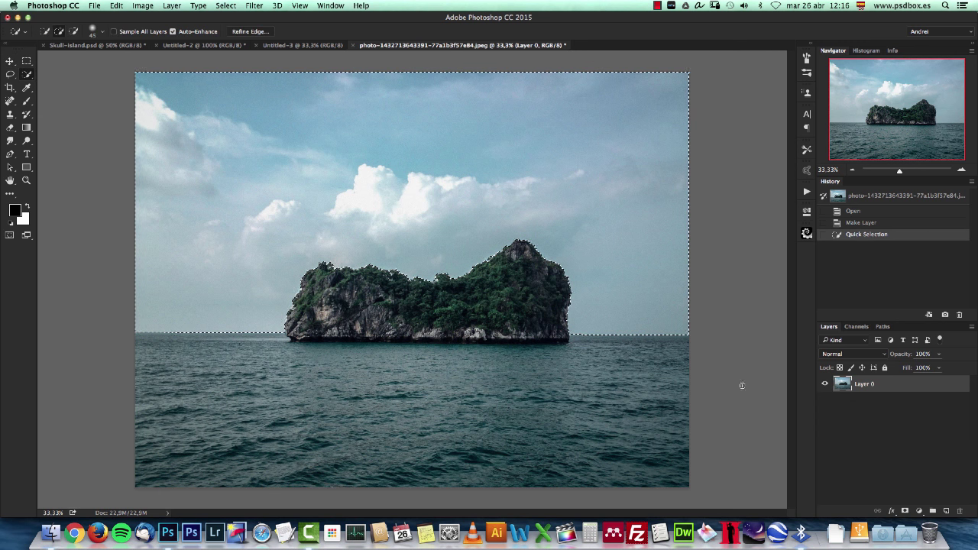
click(907, 511)
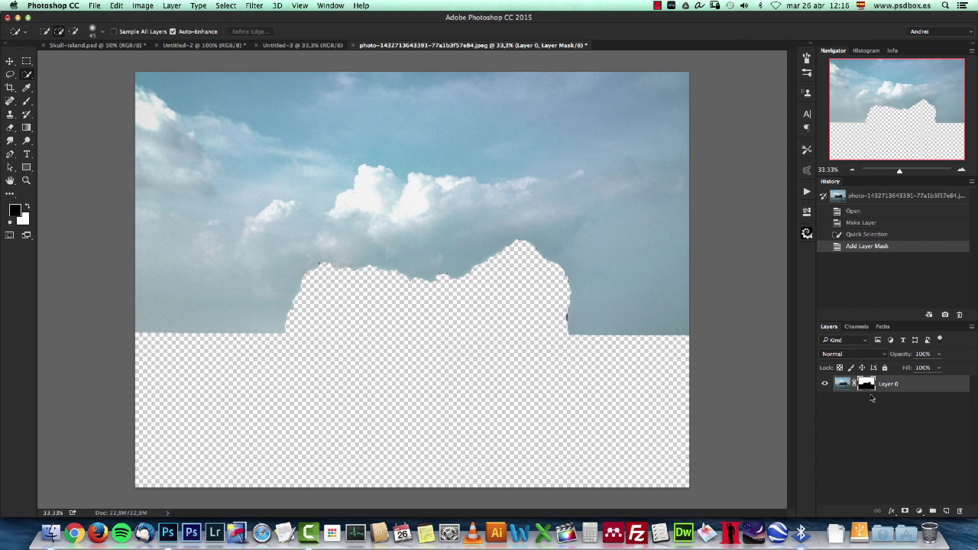
key(super+i)
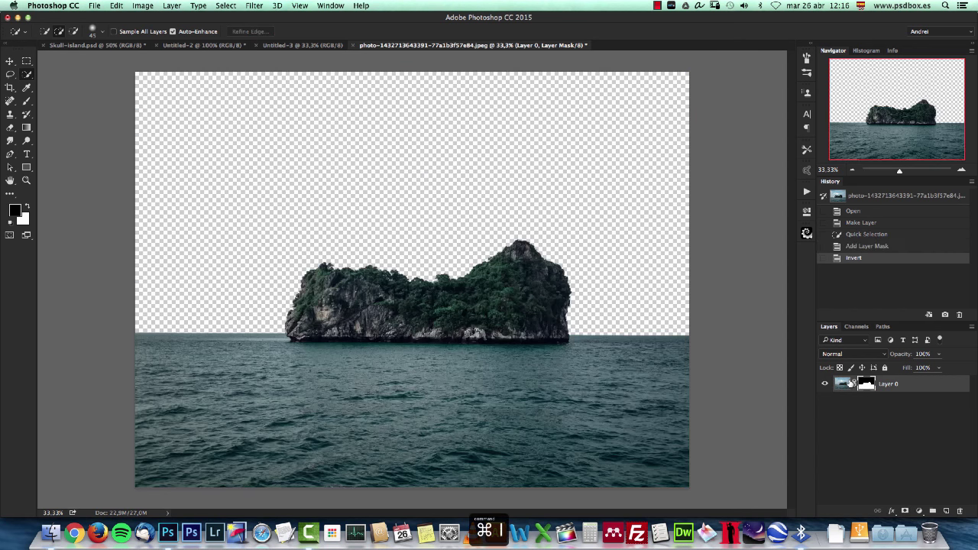
key(super+a)
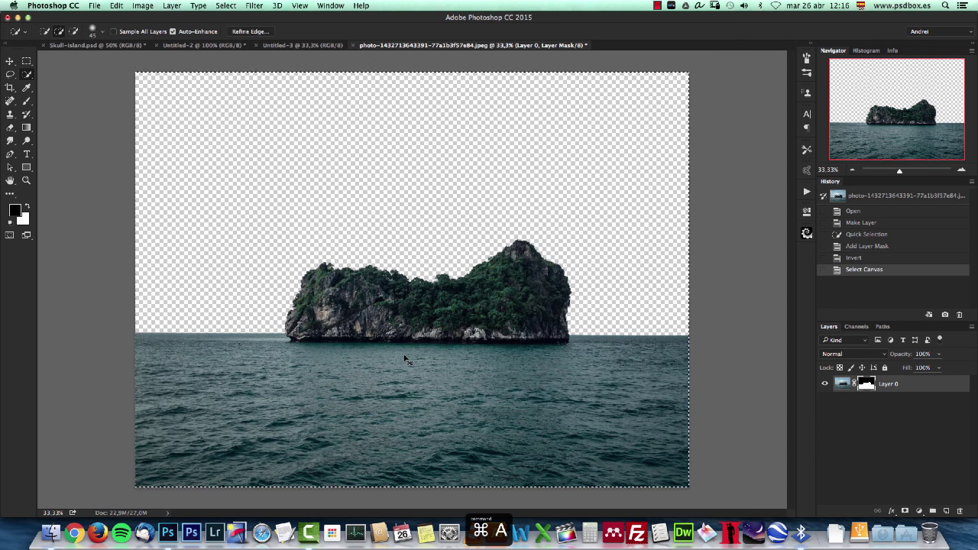
key(super+d)
Drag the masked island layer into Untitled-3 and move it toward the top.
key(v)
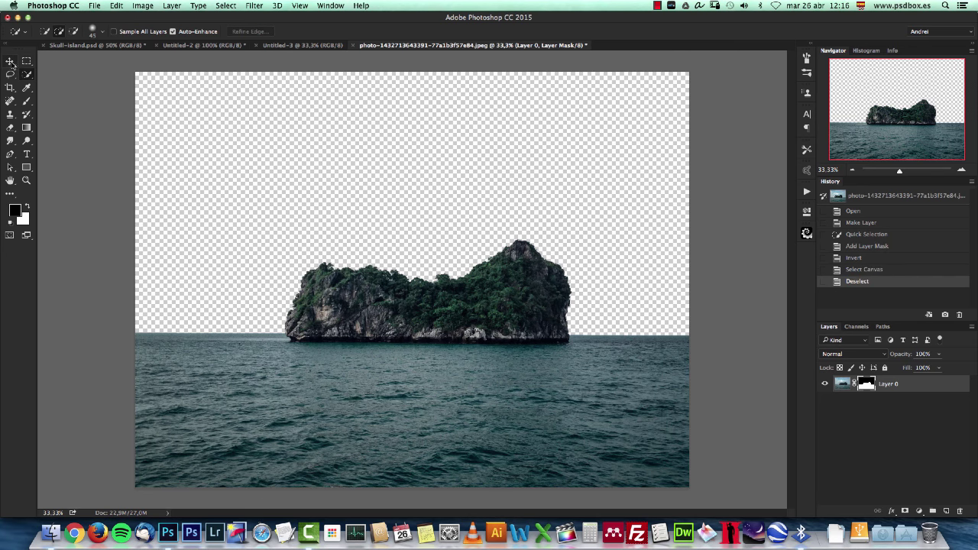
drag(402, 182, 267, 46)
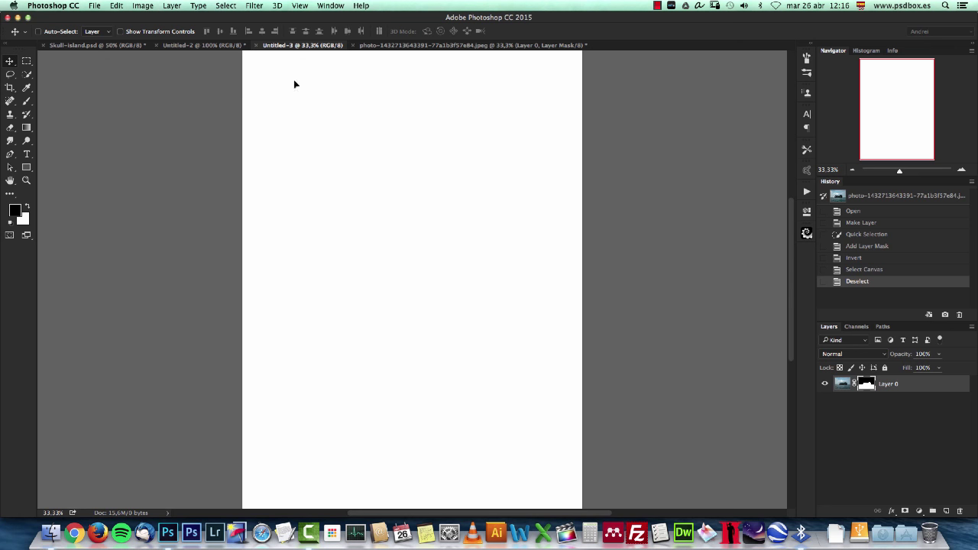
drag(343, 158, 399, 175)
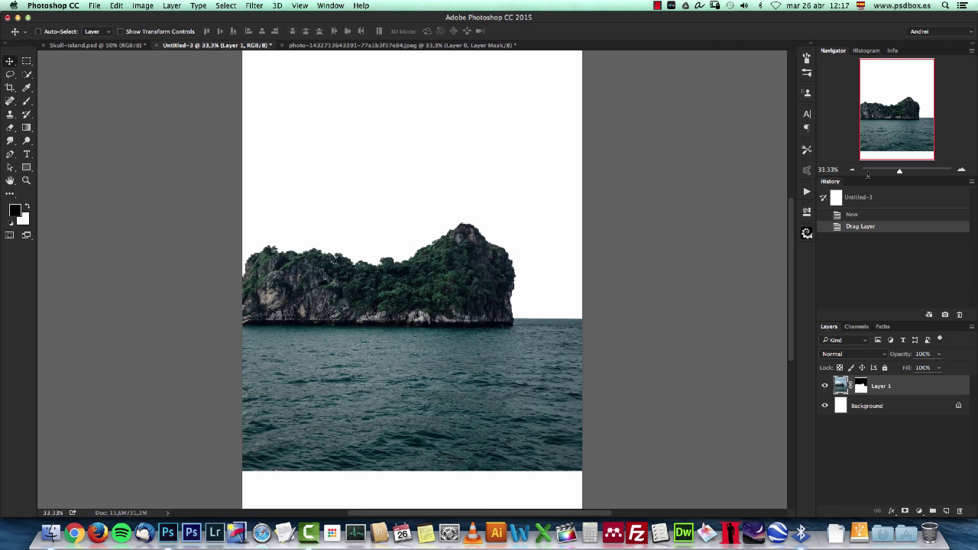
click(852, 170)
drag(449, 325, 457, 237)
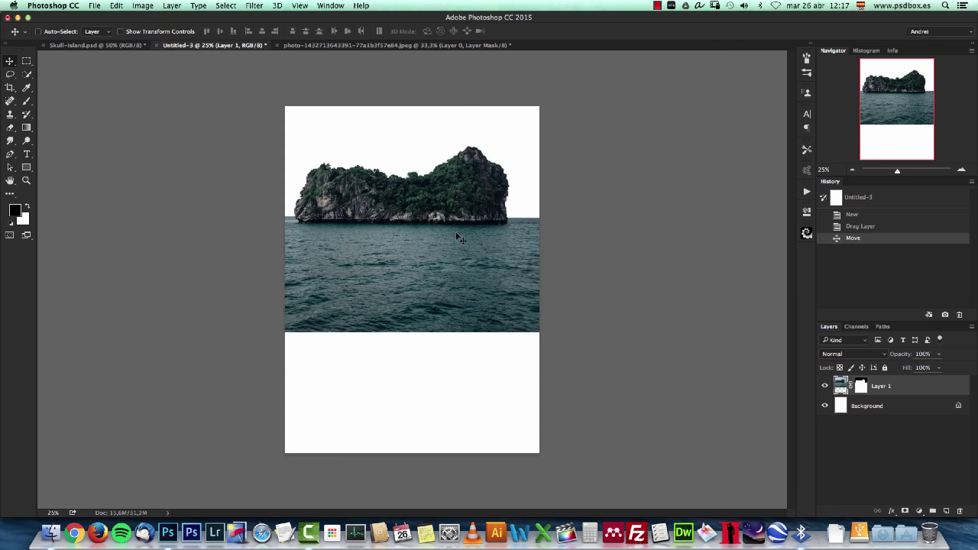
Scale the island to 82.54% and position it in the upper part of the page.
key(super+t)
drag(597, 330, 526, 272)
drag(463, 197, 507, 230)
key(Return)
key(super+plus)
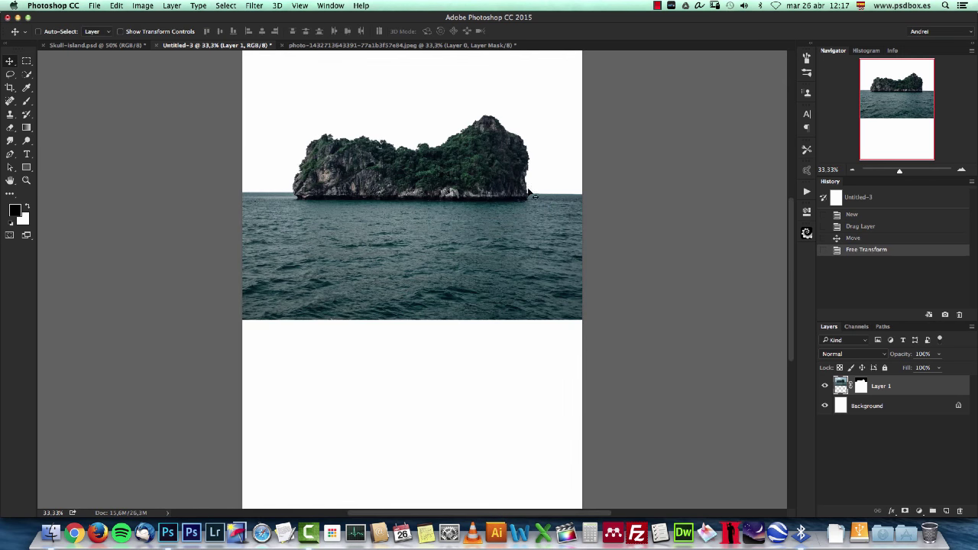
drag(399, 186, 394, 182)
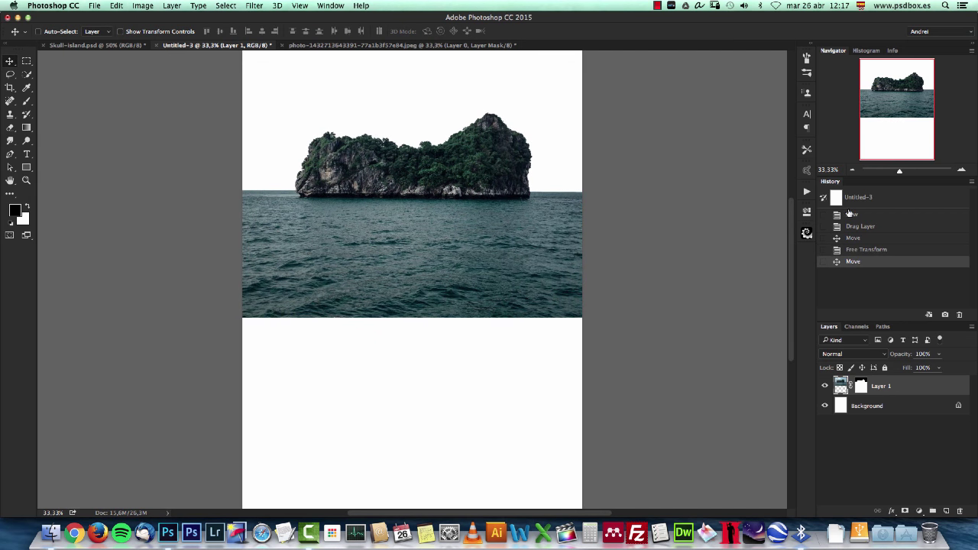
key(super+o)
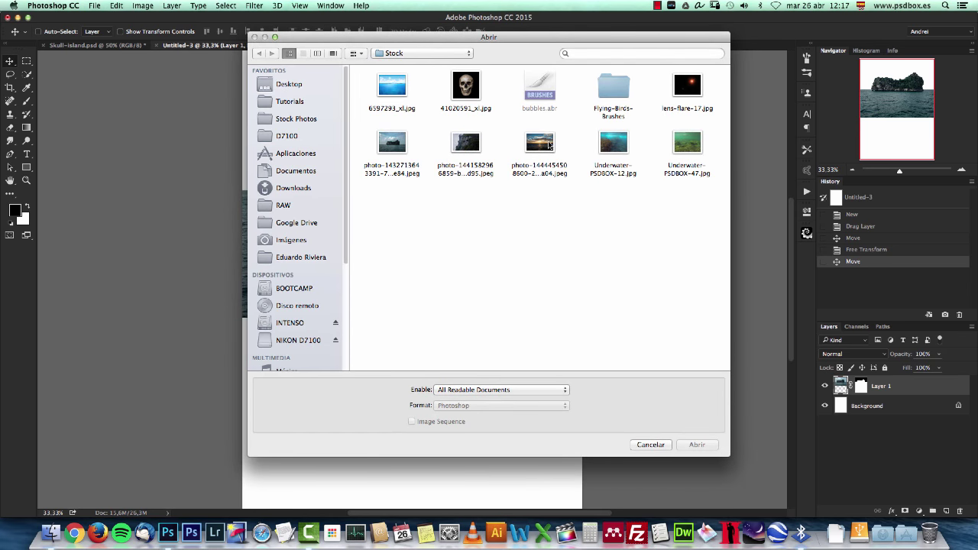
Paste the sunset sea photo above the white background as a new layer.
double_click(549, 146)
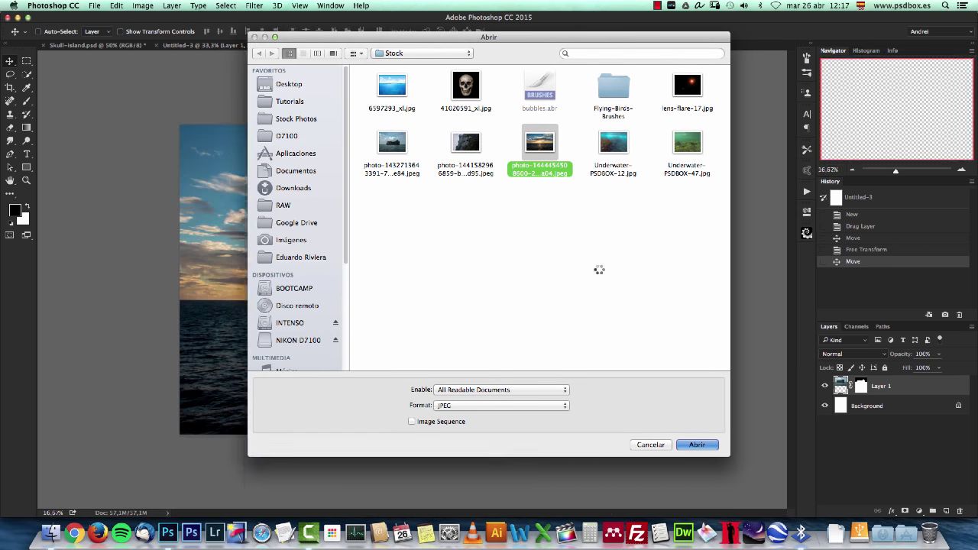
key(super+a)
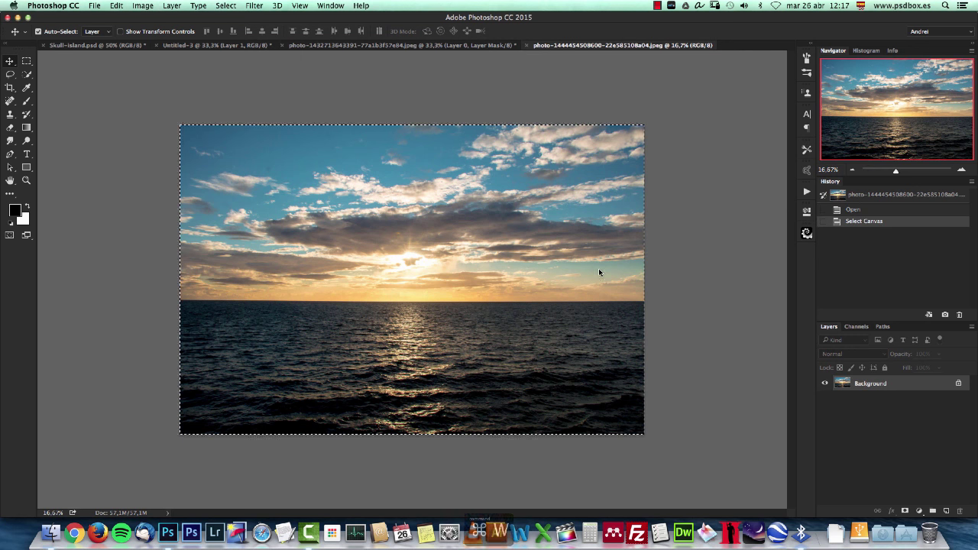
key(super+w)
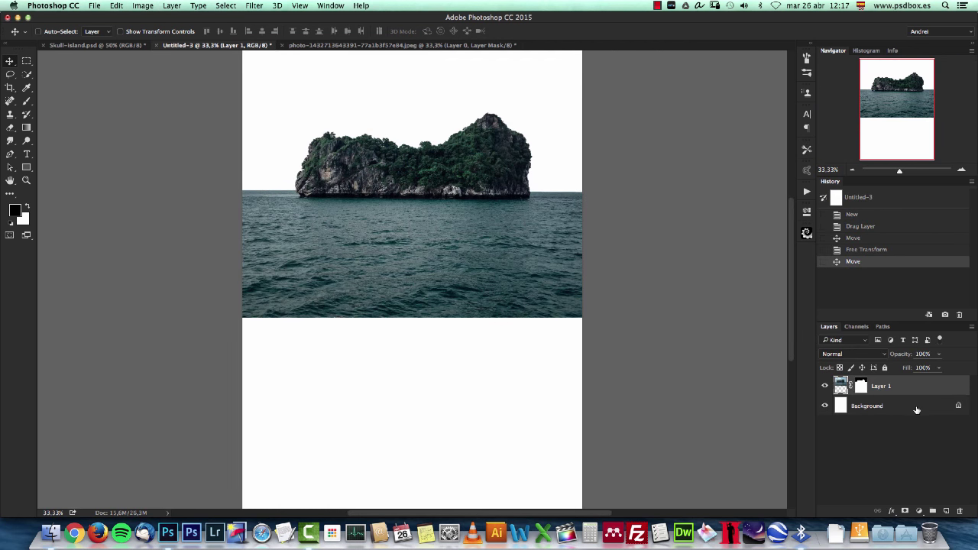
click(917, 410)
key(super+v)
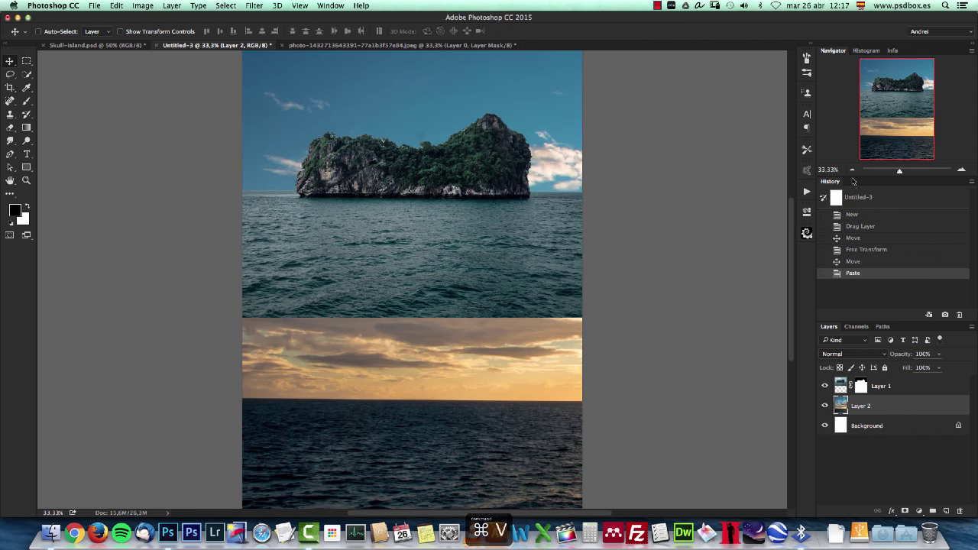
Enlarge the sunset photo to span the page width and raise it behind the island.
click(852, 170)
click(852, 169)
key(super+t)
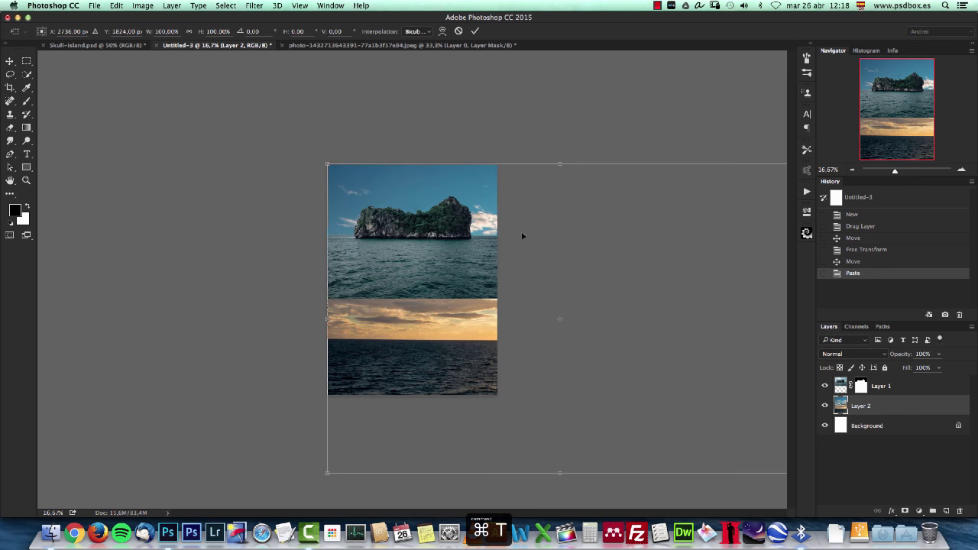
drag(523, 236, 371, 164)
drag(496, 138, 501, 163)
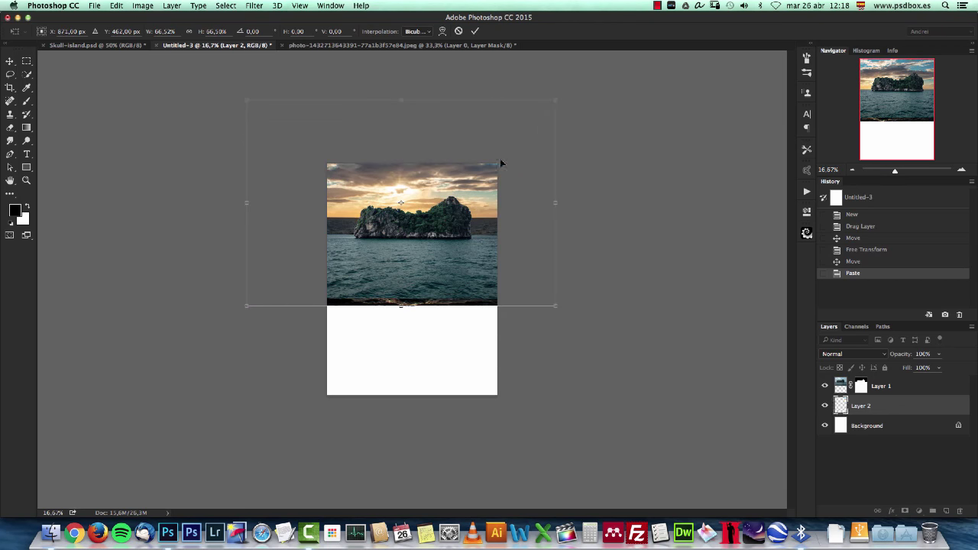
key(cmd+1)
key(space)
drag(469, 221, 558, 368)
mouse_move(495, 269)
mouse_down()
mouse_move(485, 243)
mouse_move(496, 252)
mouse_up()
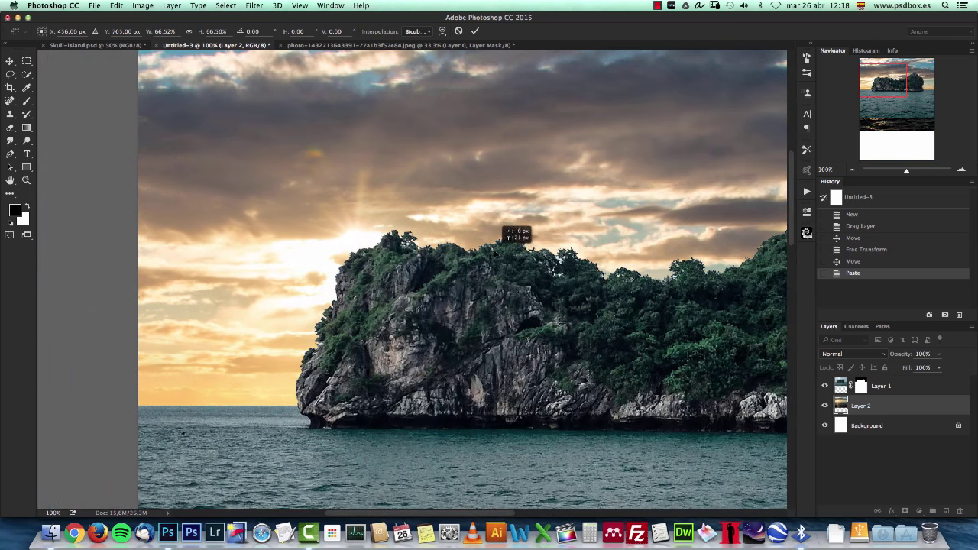
Nudge the sunset photo higher and commit the roughly 66.5% resize.
click(851, 170)
click(851, 170)
mouse_move(625, 243)
mouse_down()
mouse_move(611, 227)
mouse_move(623, 237)
mouse_move(639, 230)
mouse_up()
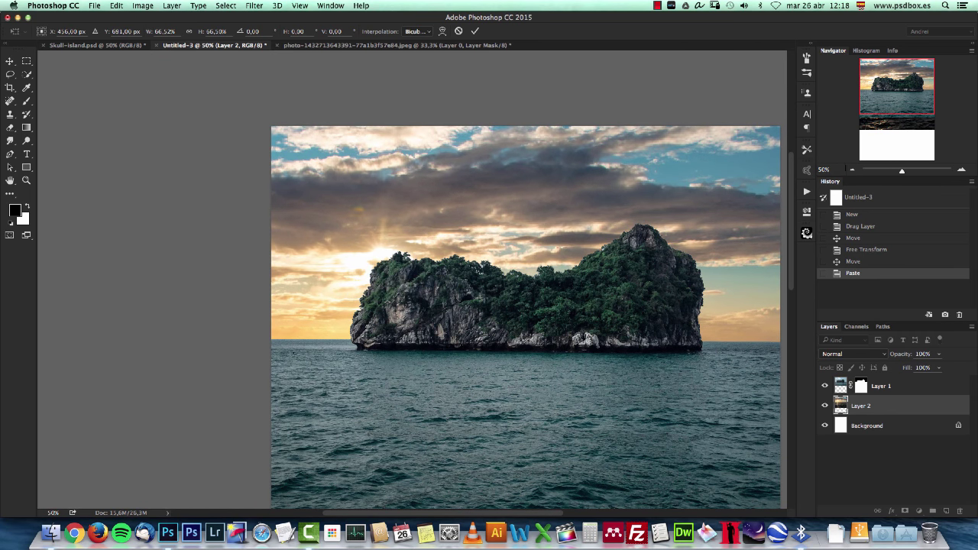
click(851, 169)
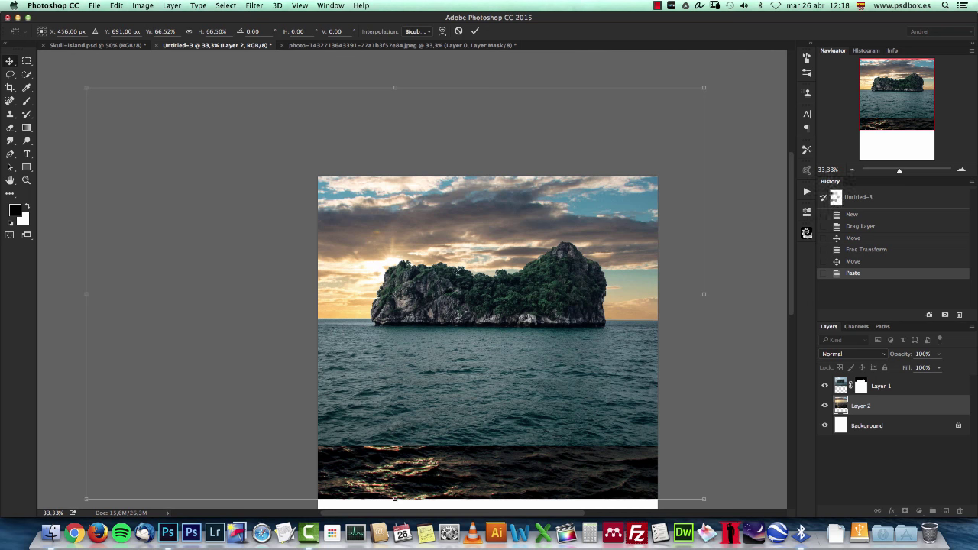
key(Return)
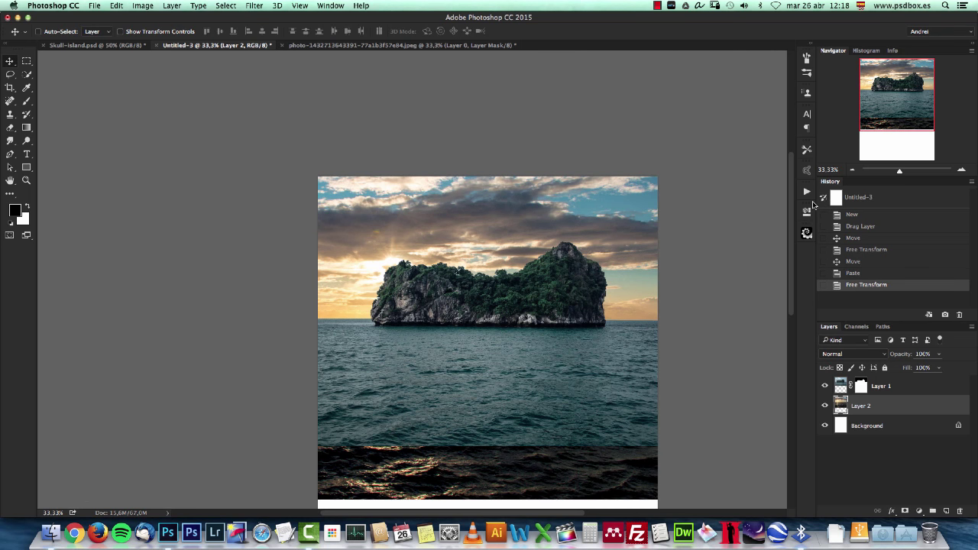
scroll(578, 333, down, 3)
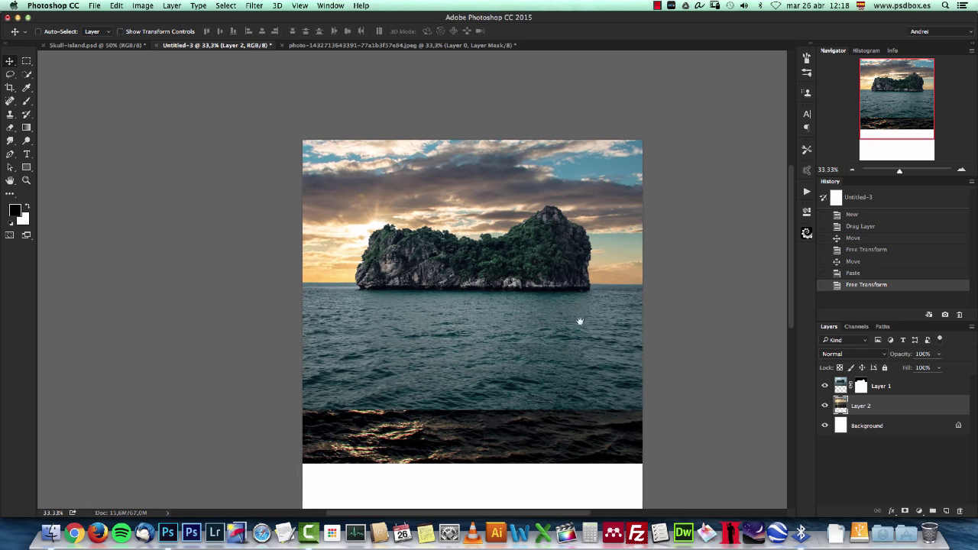
click(853, 169)
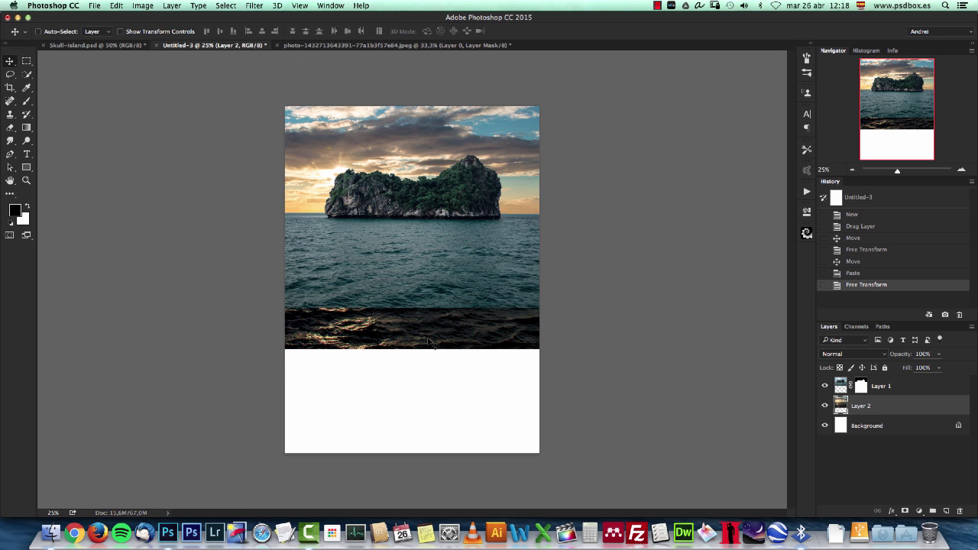
Add a Gradient fill layer above the island with its first stop set to #3cabcf.
click(931, 387)
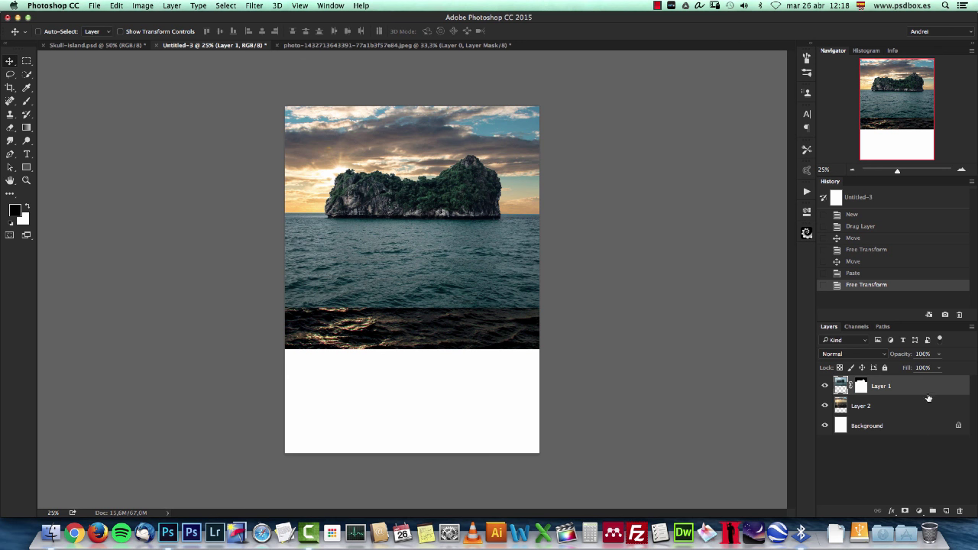
click(919, 510)
click(923, 325)
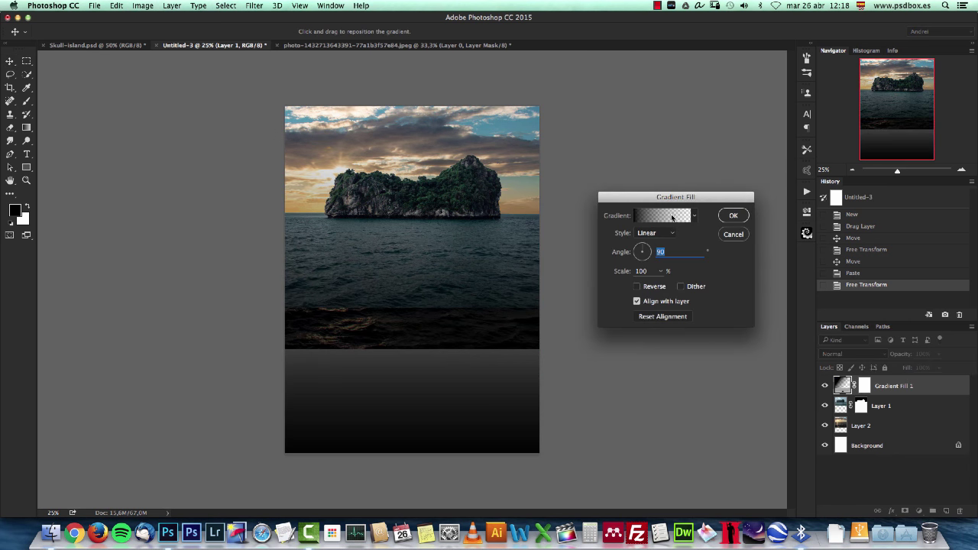
click(673, 217)
click(610, 172)
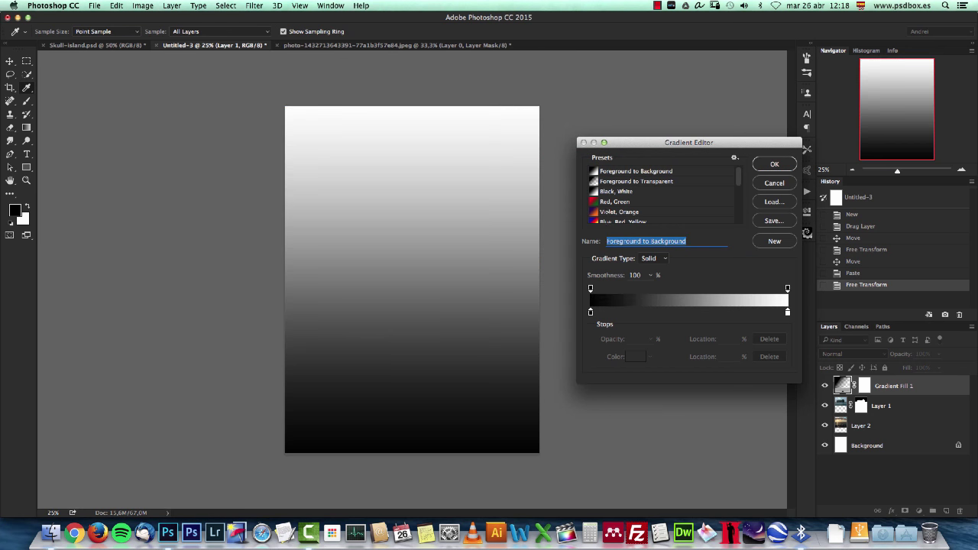
click(591, 313)
click(639, 357)
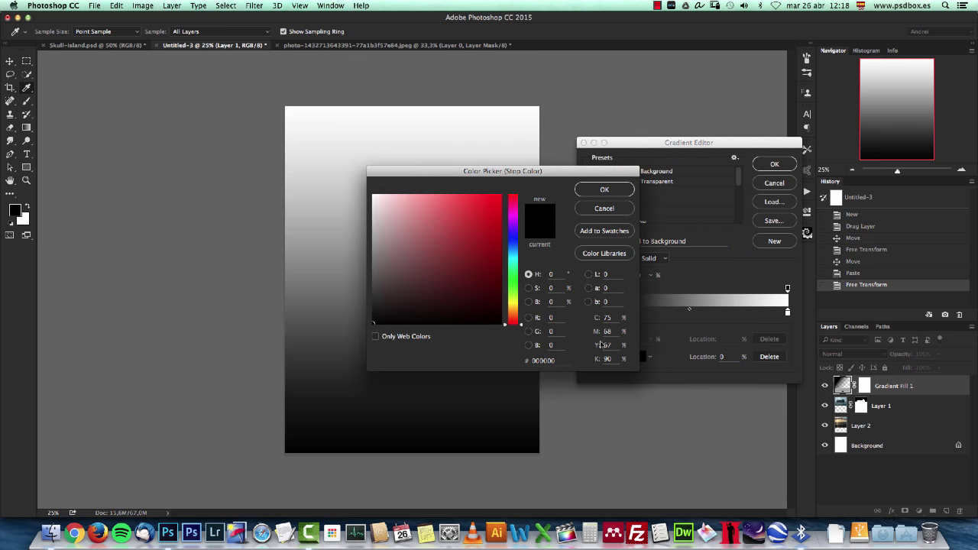
double_click(555, 360)
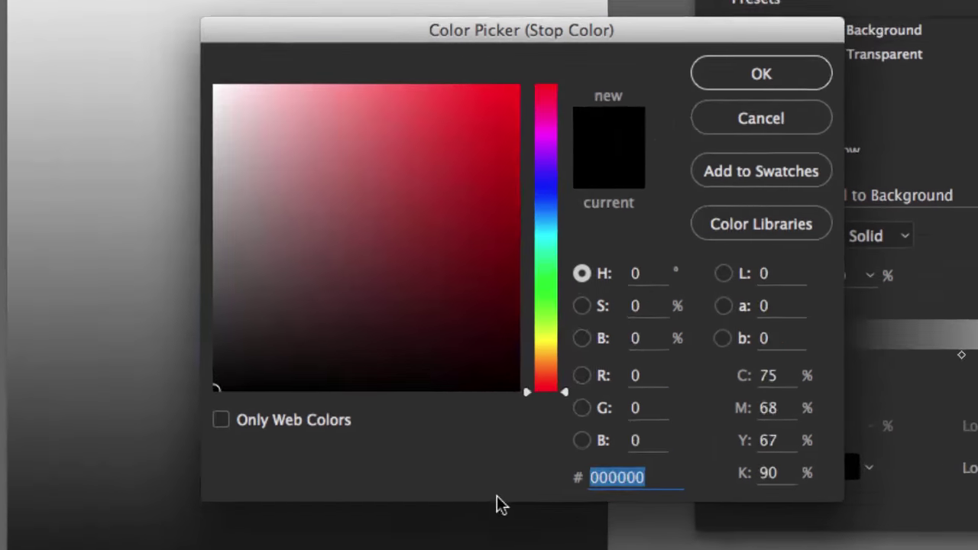
text(3c)
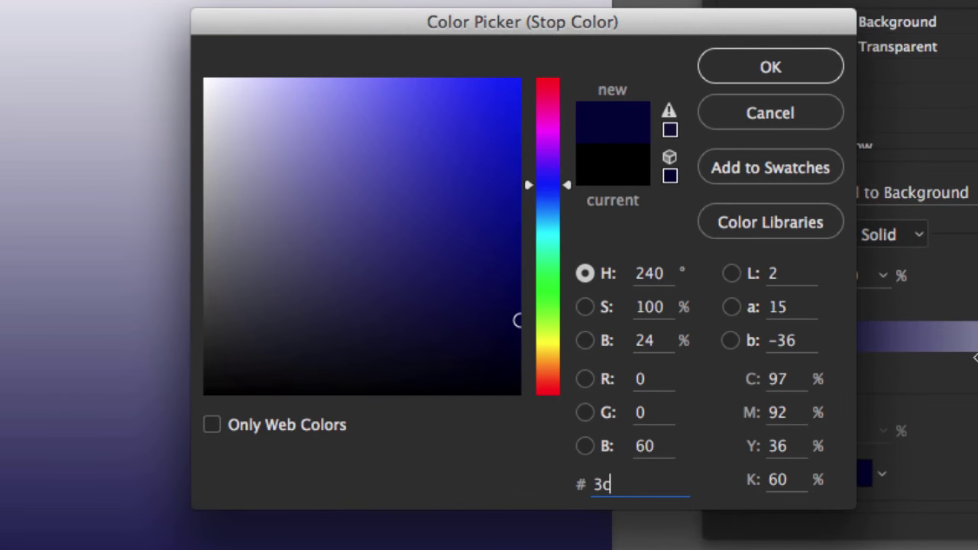
text(a)
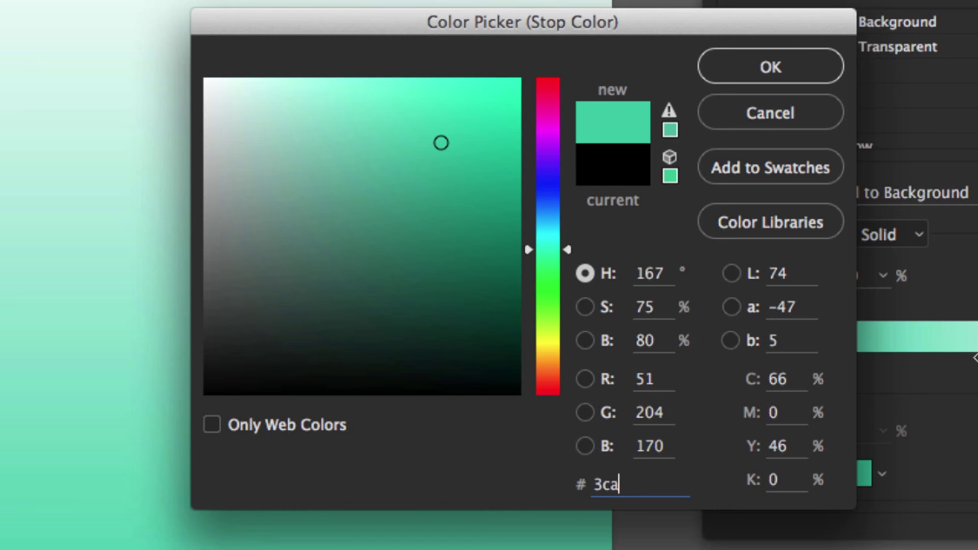
text(bcf)
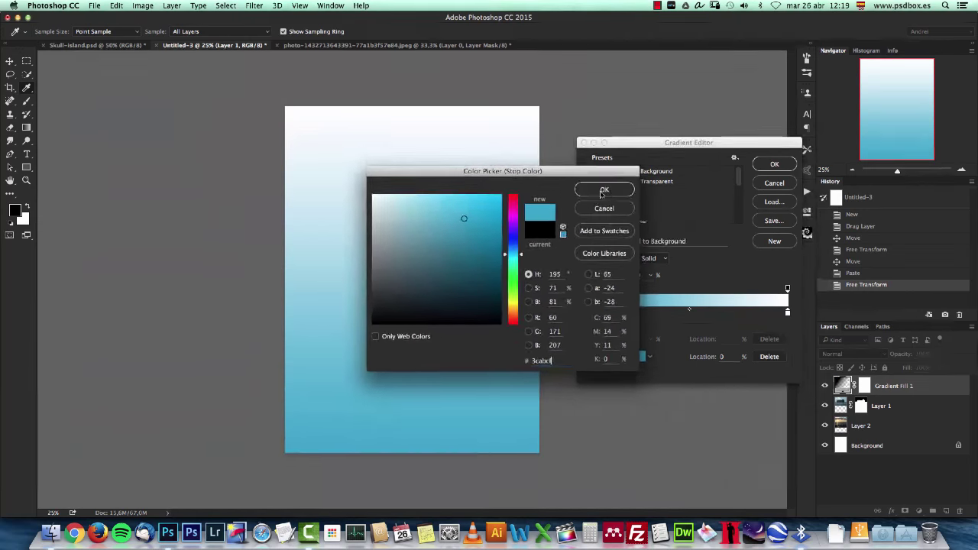
key(Return)
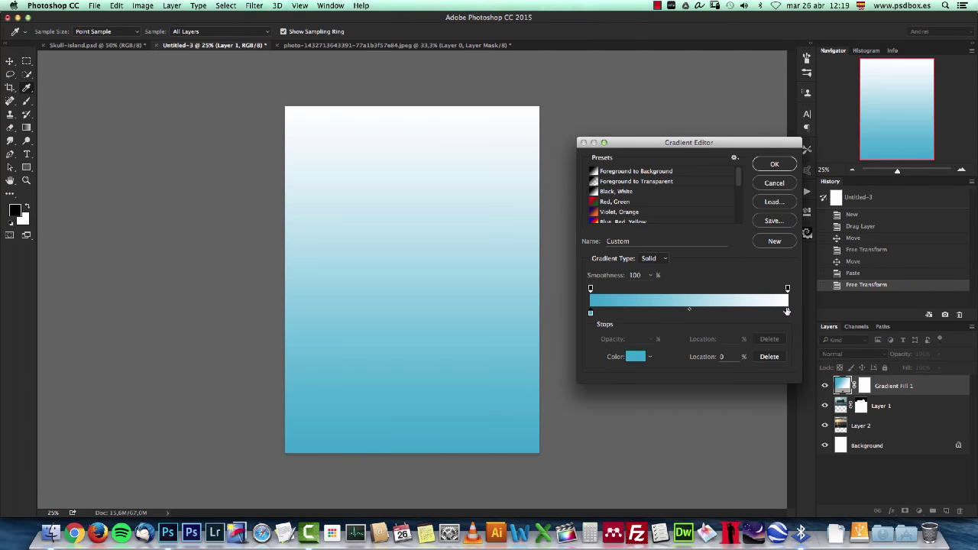
Set the second gradient stop to #001828, make the style Radial, and confirm.
click(788, 313)
click(637, 357)
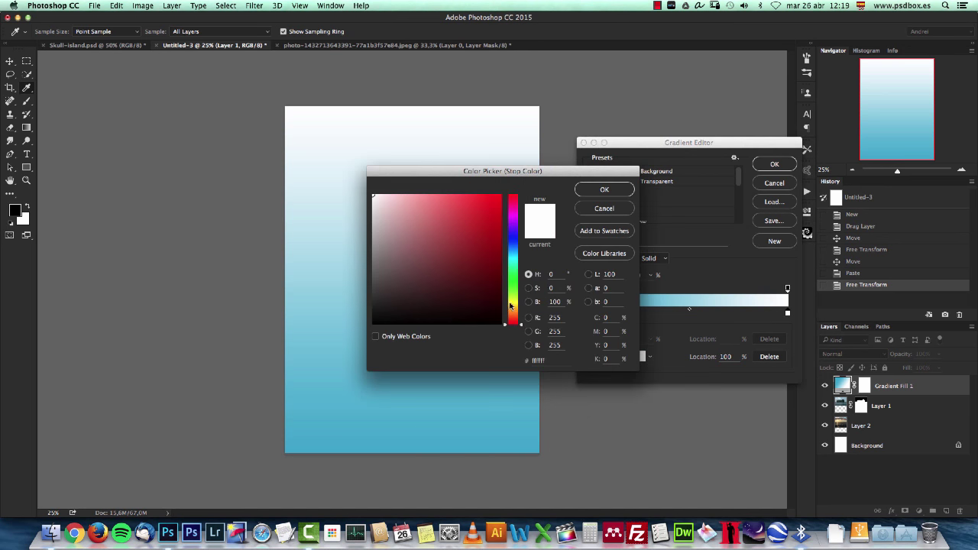
drag(551, 360, 519, 364)
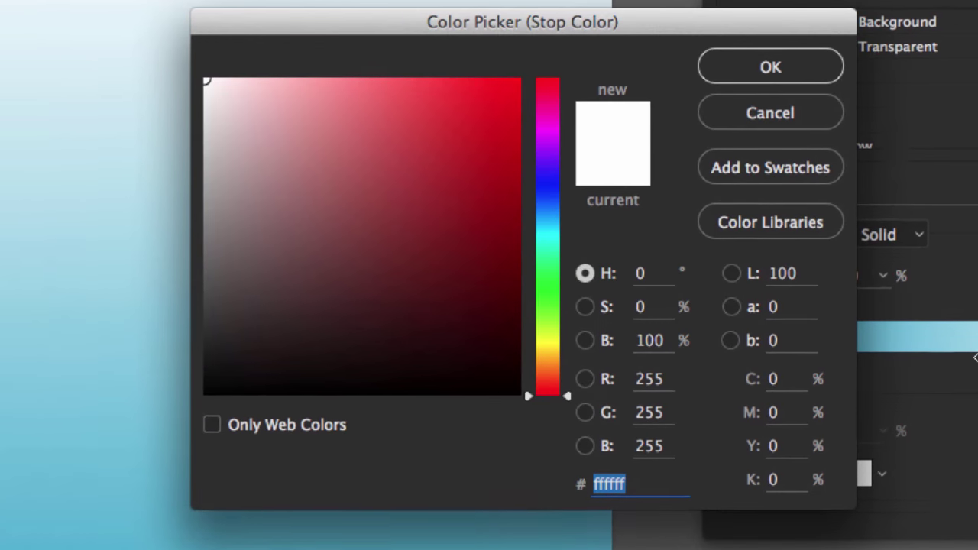
text(001828)
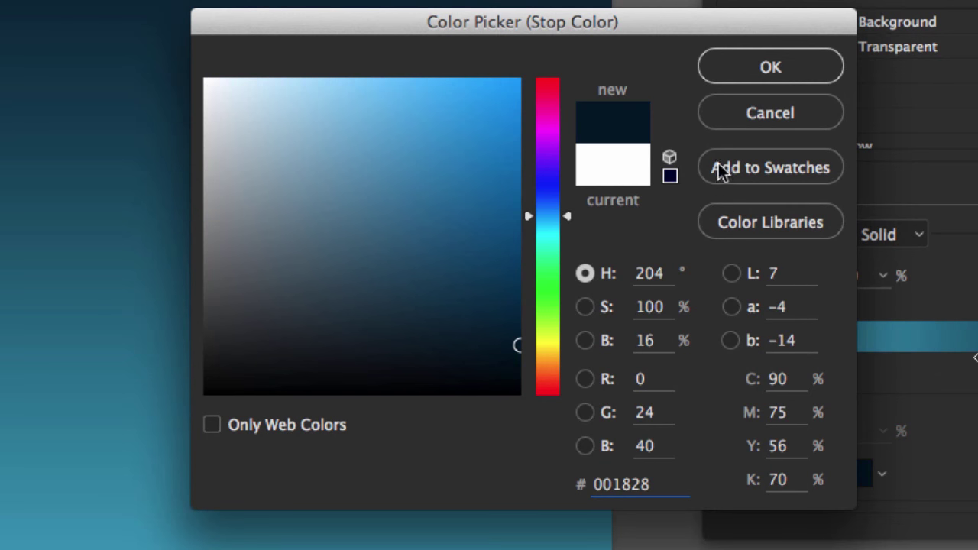
click(773, 69)
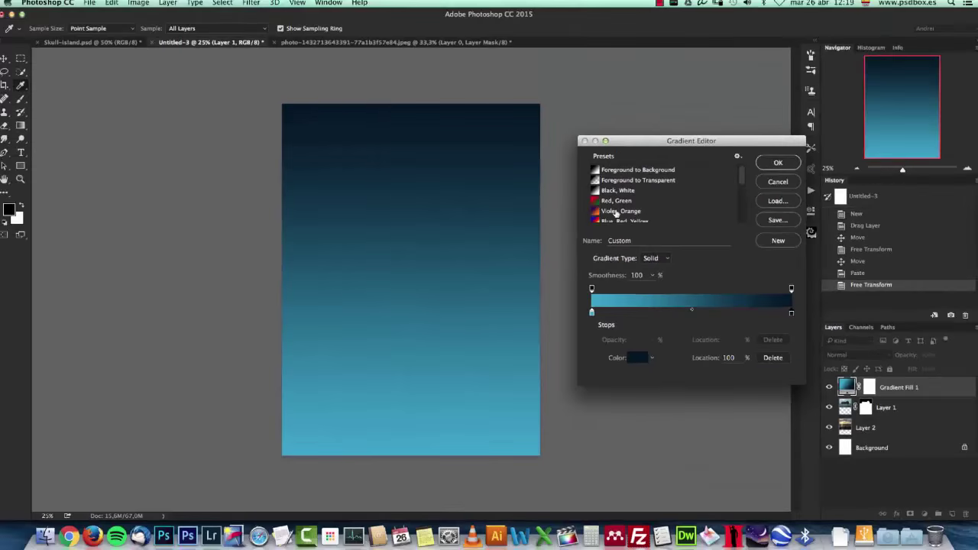
click(778, 163)
click(648, 233)
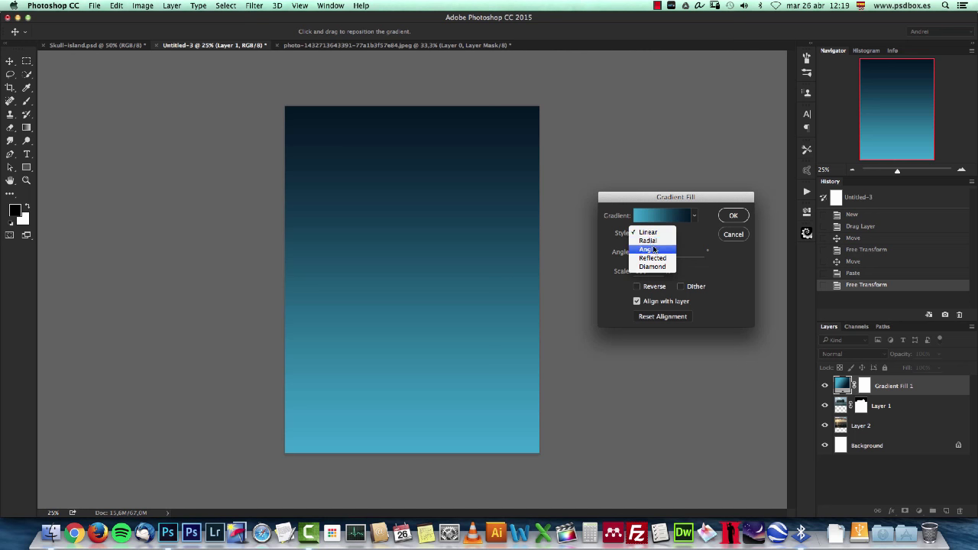
click(647, 240)
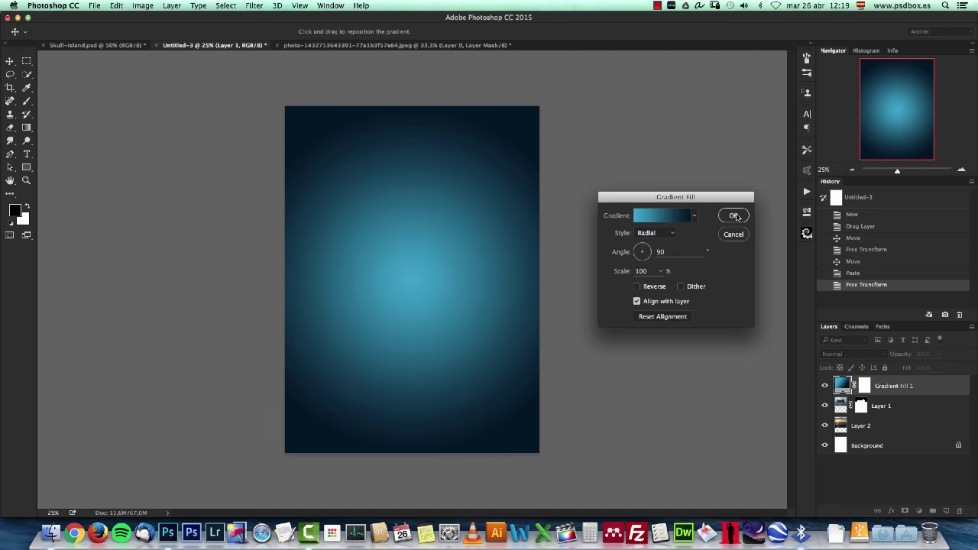
click(733, 216)
click(866, 392)
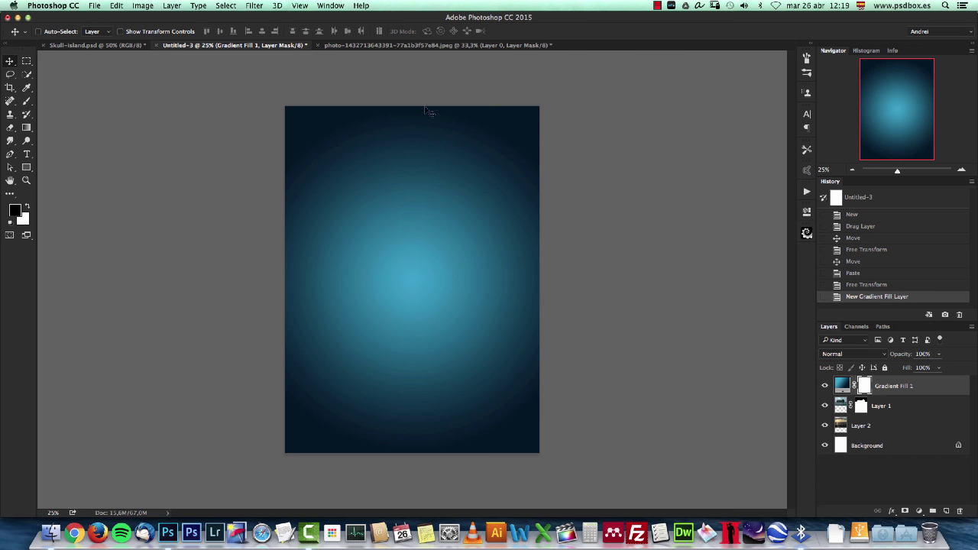
Lower the gradient layer's opacity and mask out the blue above the horizon.
click(939, 353)
drag(927, 367, 920, 371)
click(27, 128)
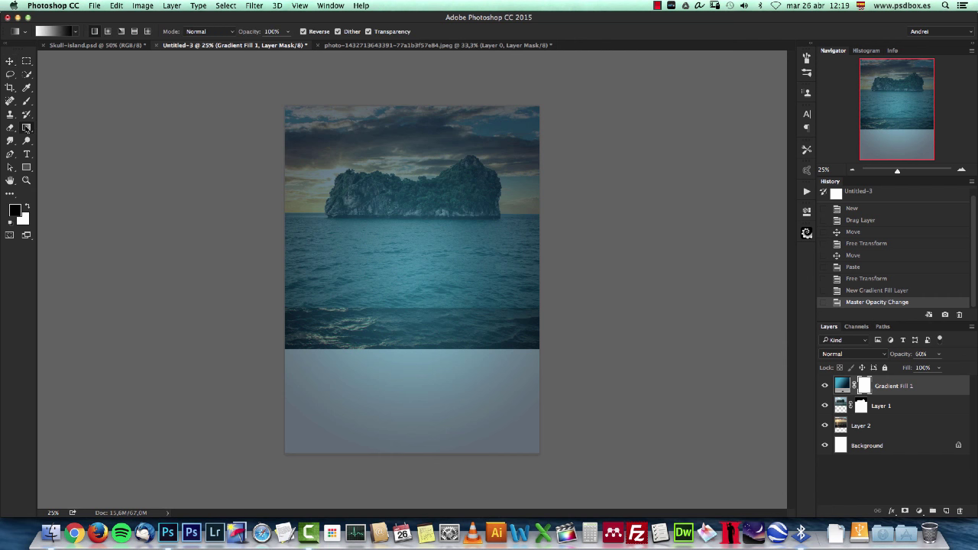
key(super+1)
drag(479, 281, 470, 398)
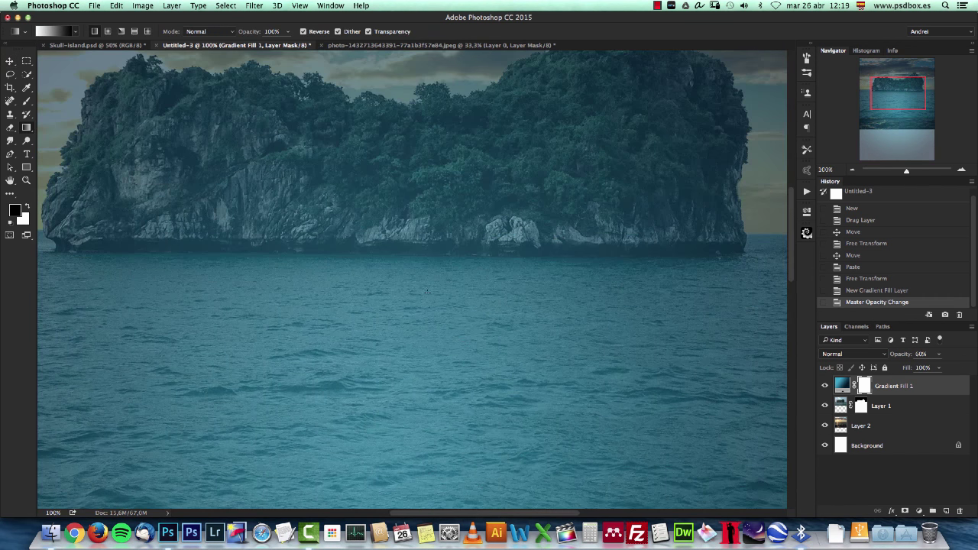
drag(425, 289, 430, 291)
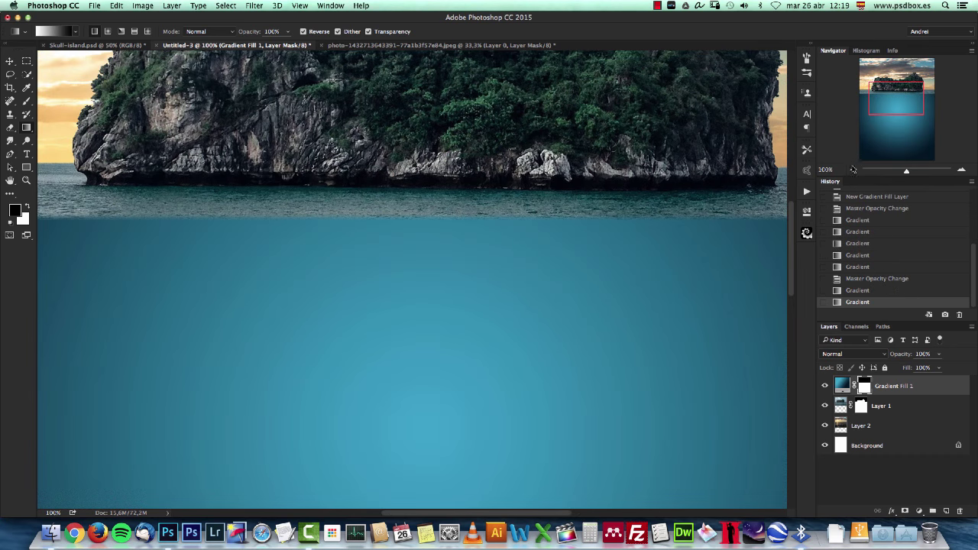
key(super+minus)
key(super+minus)
key(super+minus)
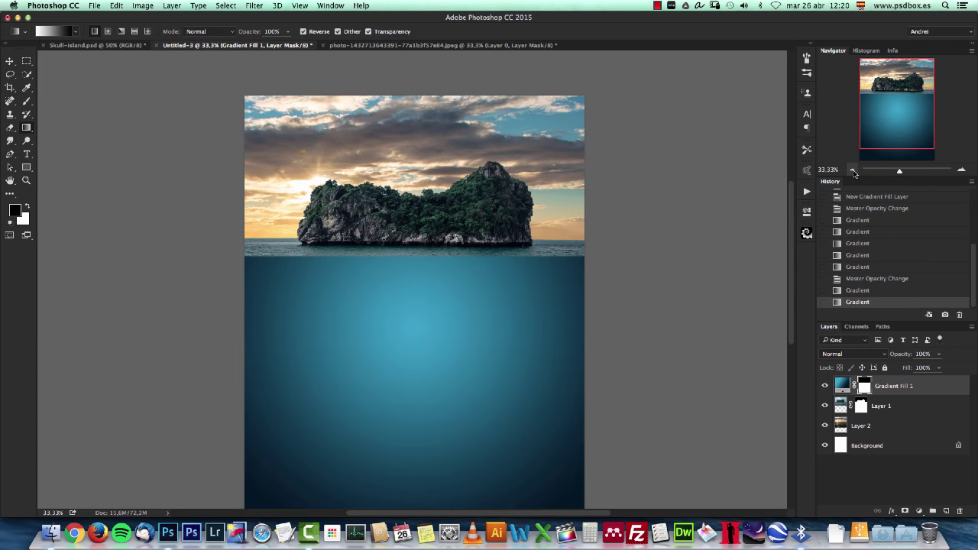
key(super+minus)
Move the gradient's bright centre down into the water in the fill settings.
double_click(843, 385)
drag(469, 262, 451, 289)
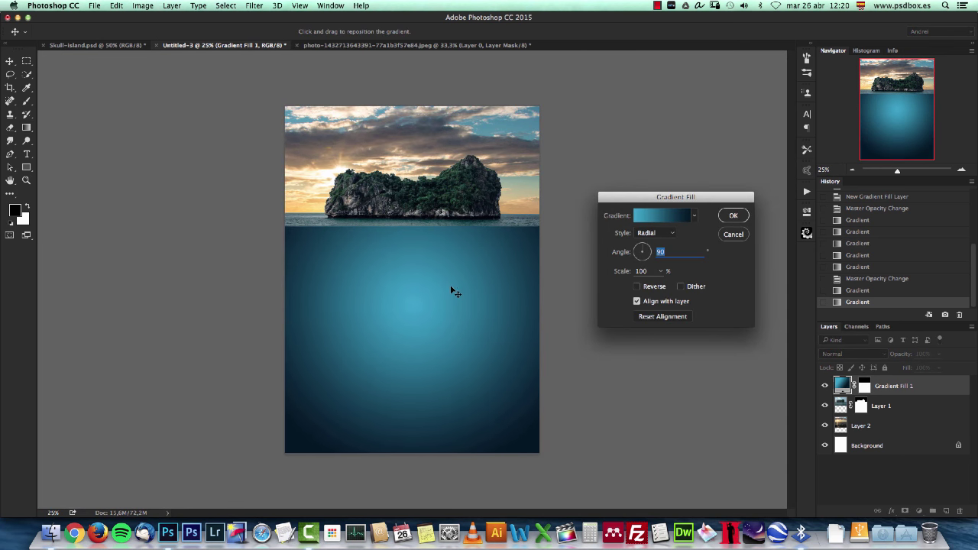
click(733, 215)
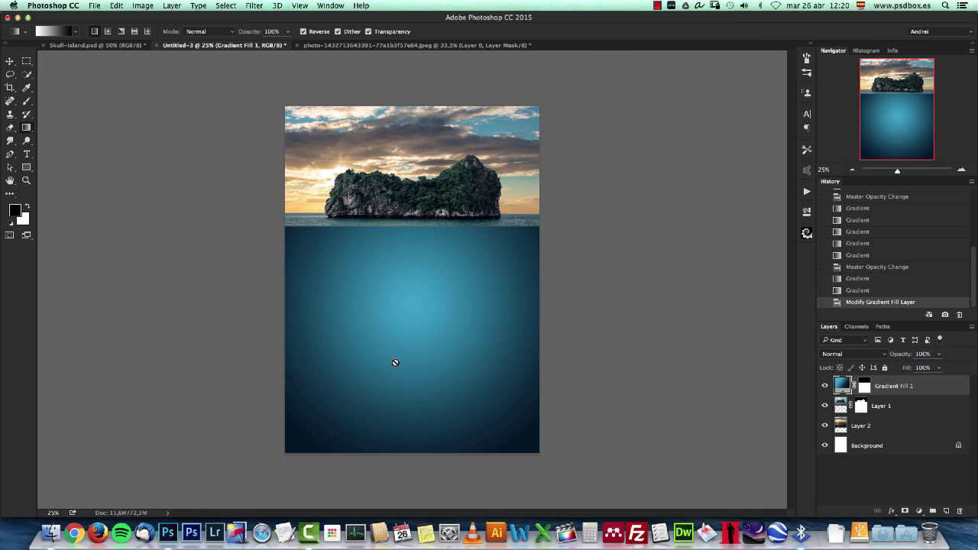
click(961, 169)
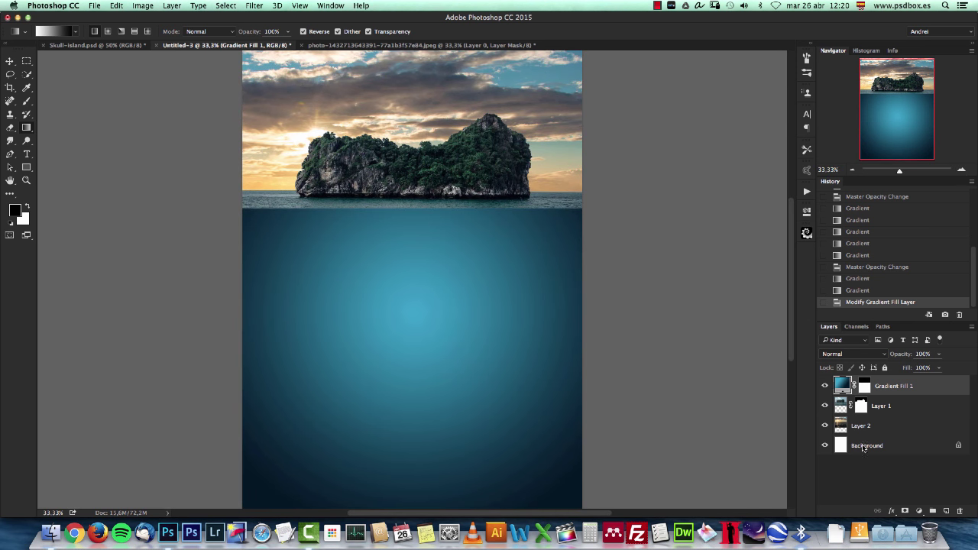
Add a new layer filled with Render > Clouds.
click(946, 511)
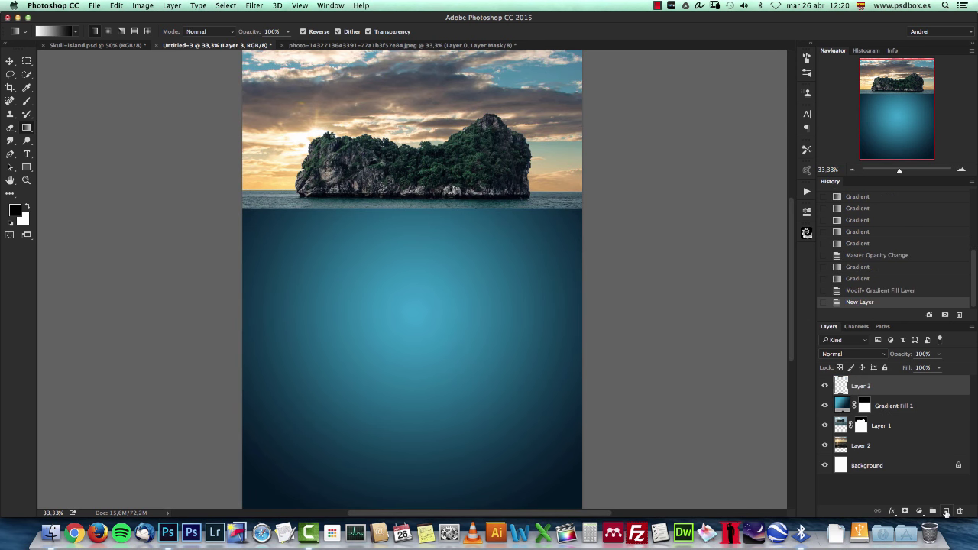
click(254, 6)
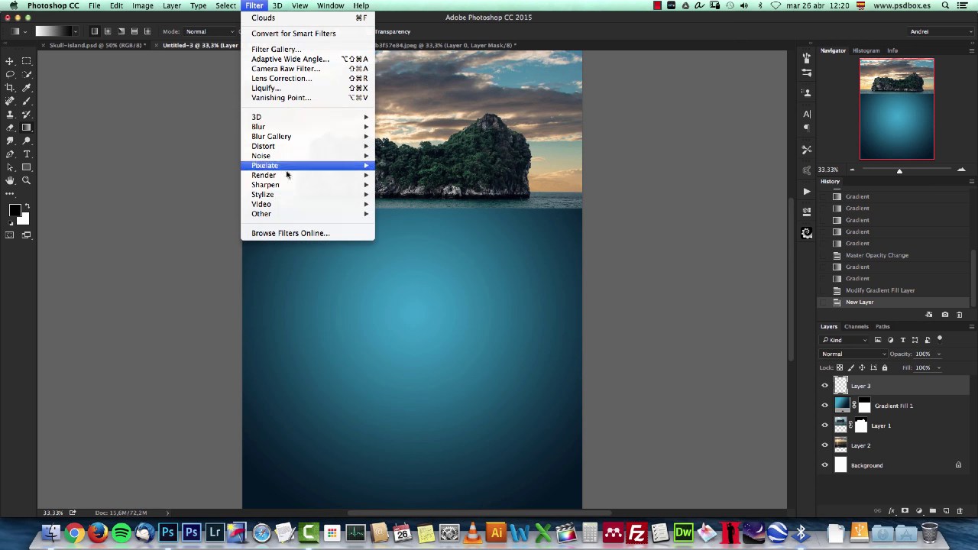
mouse_move(285, 177)
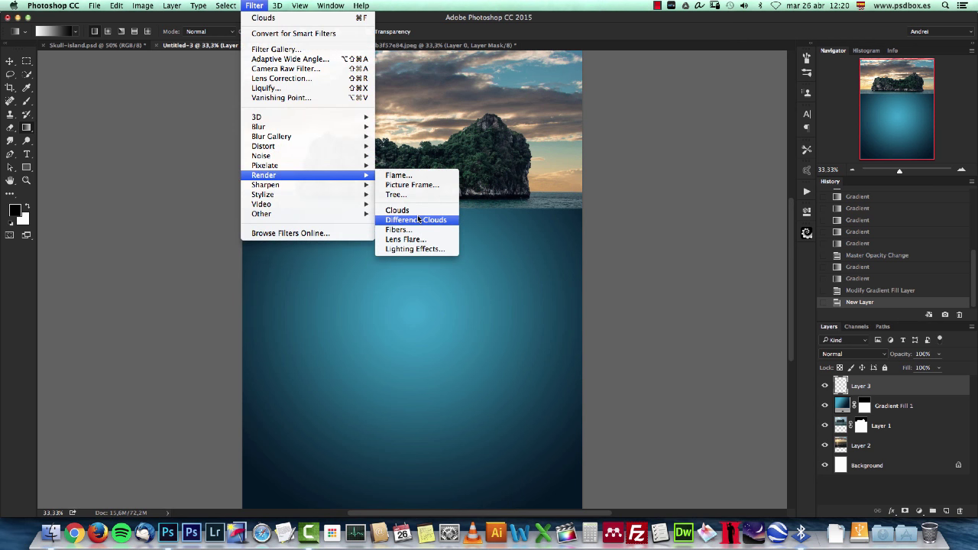
click(425, 212)
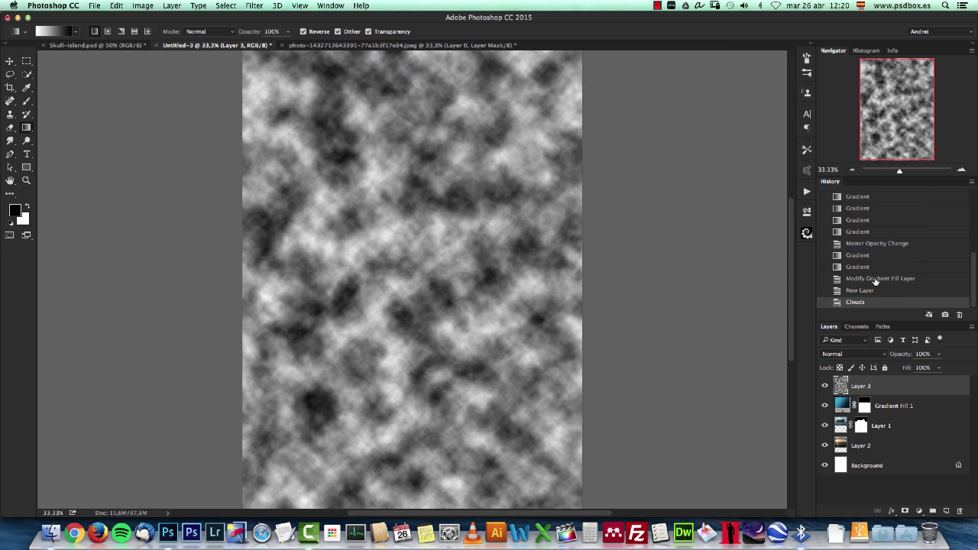
Set the clouds layer to Soft Light at 10% opacity and copy Gradient Fill 1's mask onto it.
click(852, 354)
click(853, 478)
click(929, 354)
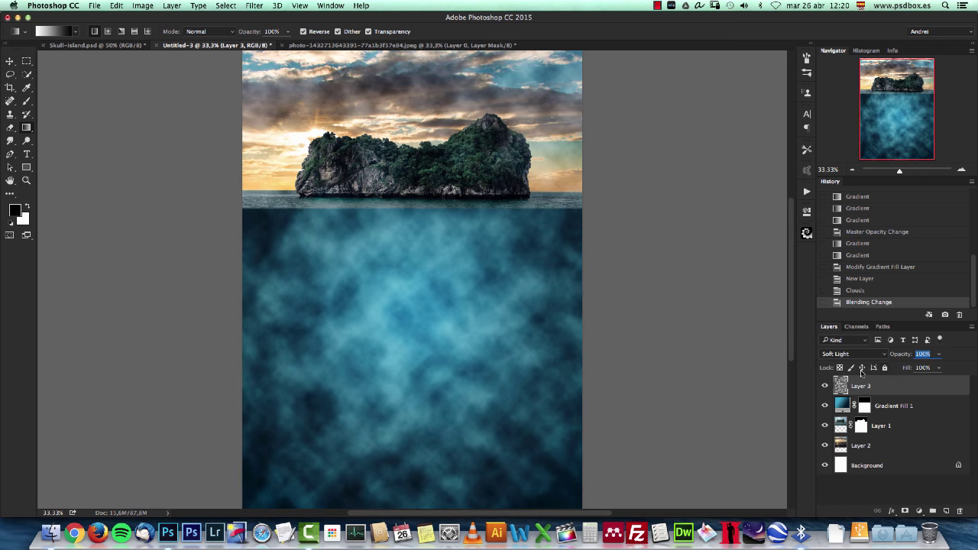
text(10)
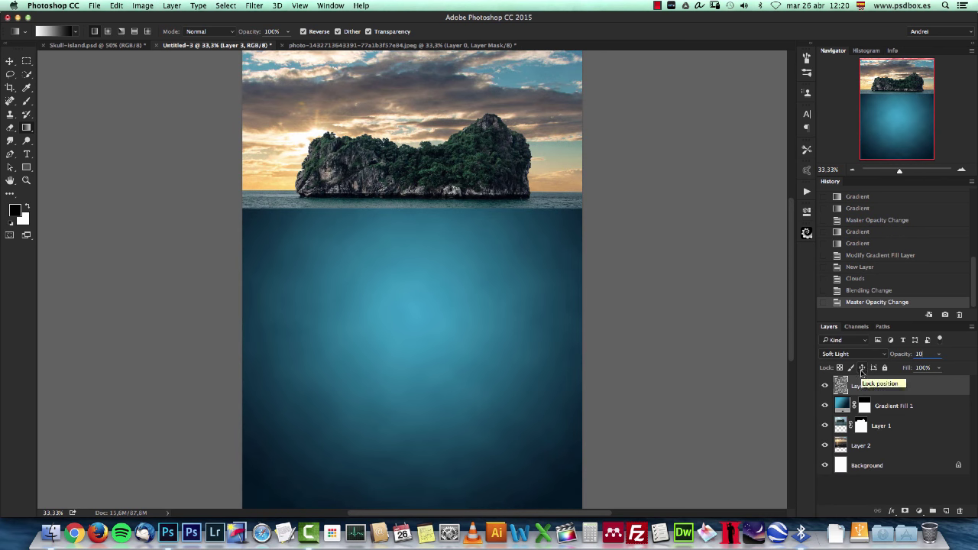
click(864, 407)
drag(864, 407, 862, 387)
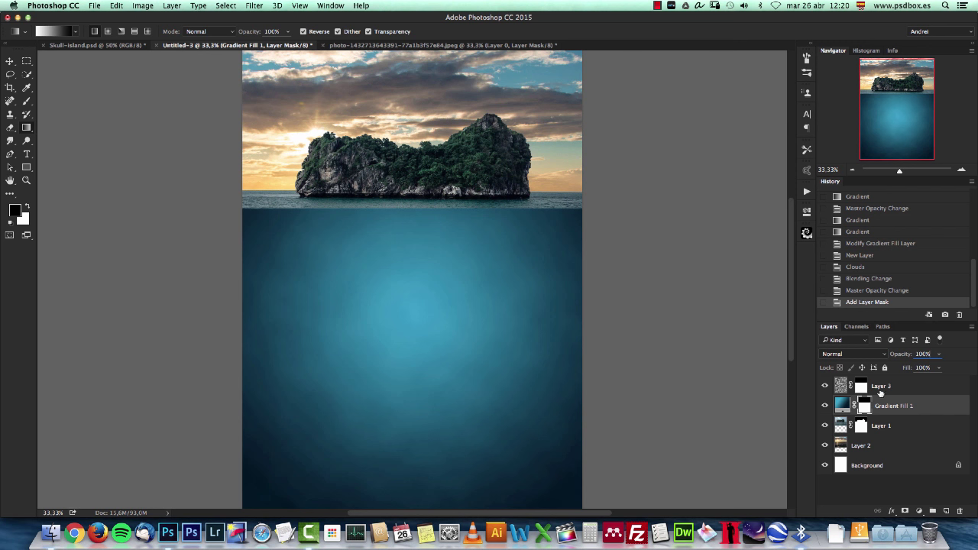
Rename Layer 3 to fog and Gradient Fill 1 to underwater.
click(880, 390)
key(Return)
double_click(881, 386)
text(fog)
key(Return)
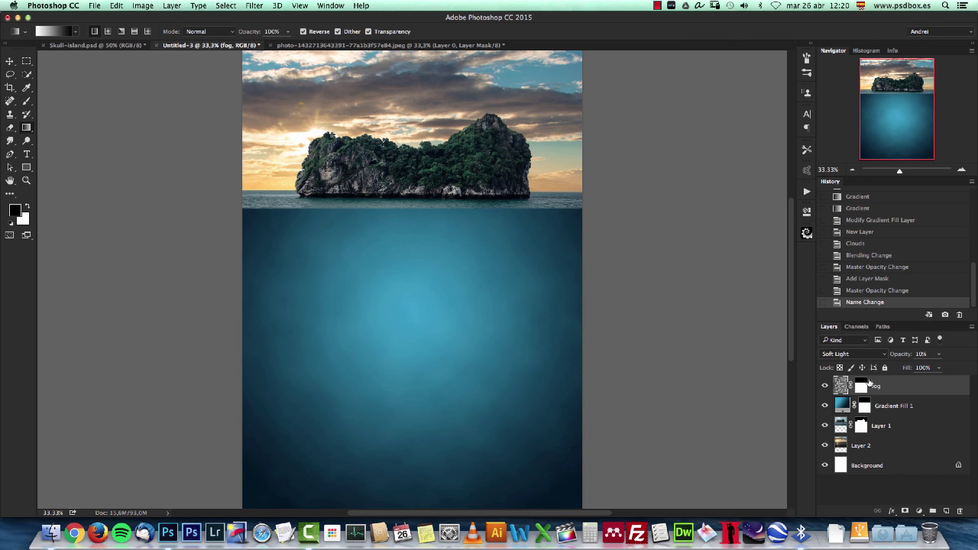
double_click(893, 406)
text(unde)
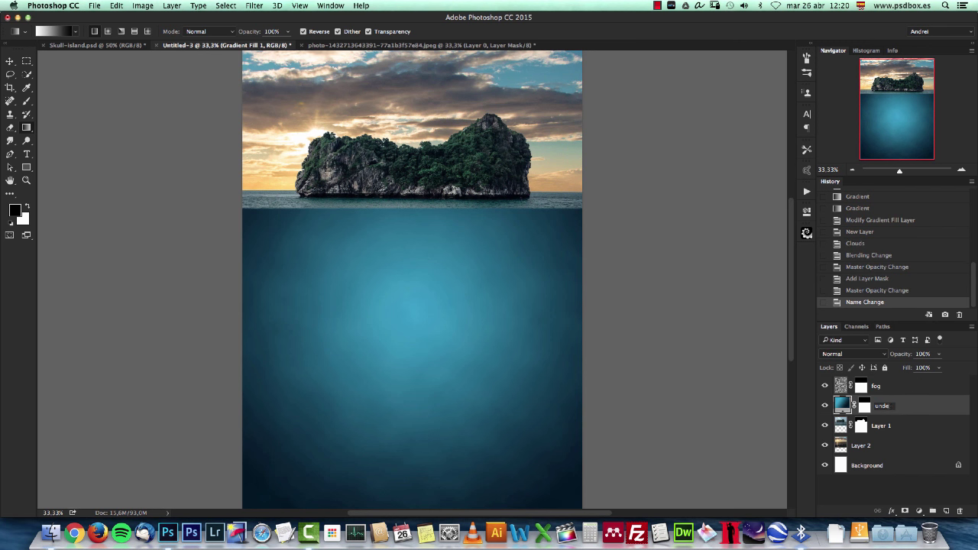
text(rwater)
key(Return)
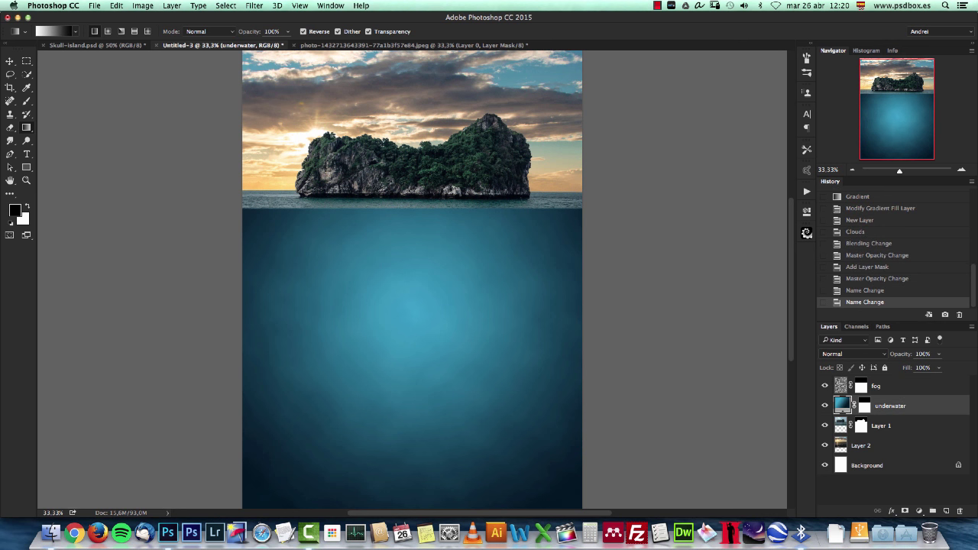
Rename Layer 1 to island and Layer 2 to sky, then delete the white Background layer.
double_click(881, 426)
text(is)
key(Return)
double_click(858, 444)
text(sky)
key(Return)
drag(940, 467, 960, 510)
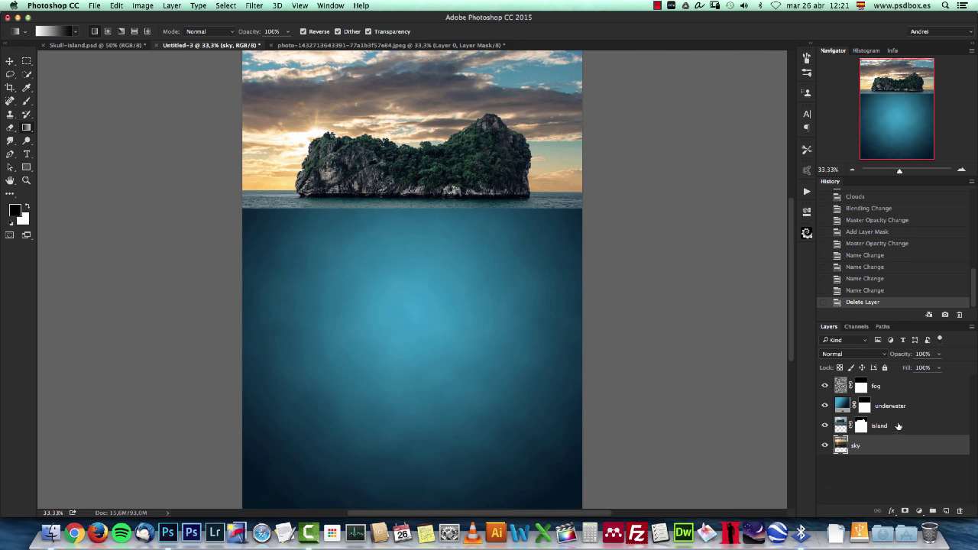
click(900, 386)
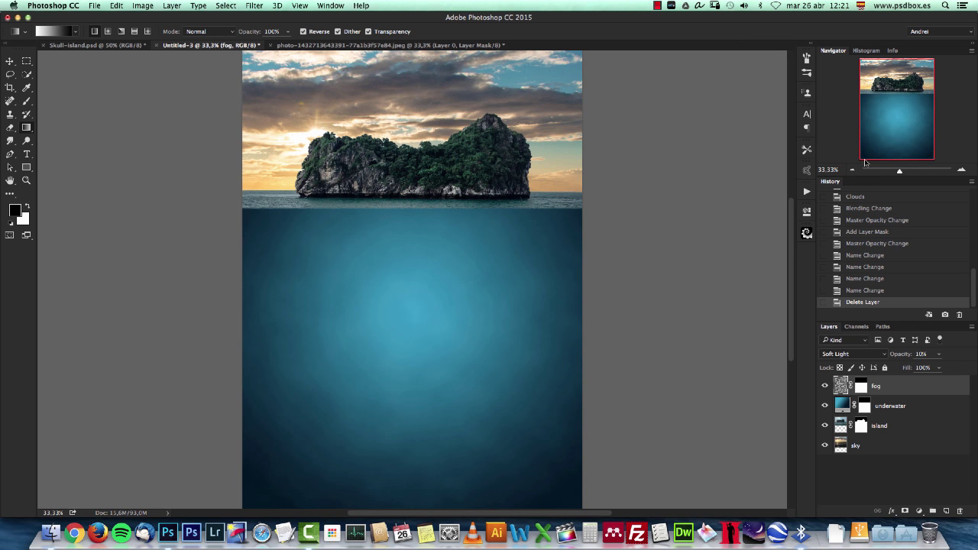
Copy Underwater-PSDBOX-12.jpg and paste it into the composite as a new layer.
key(super+o)
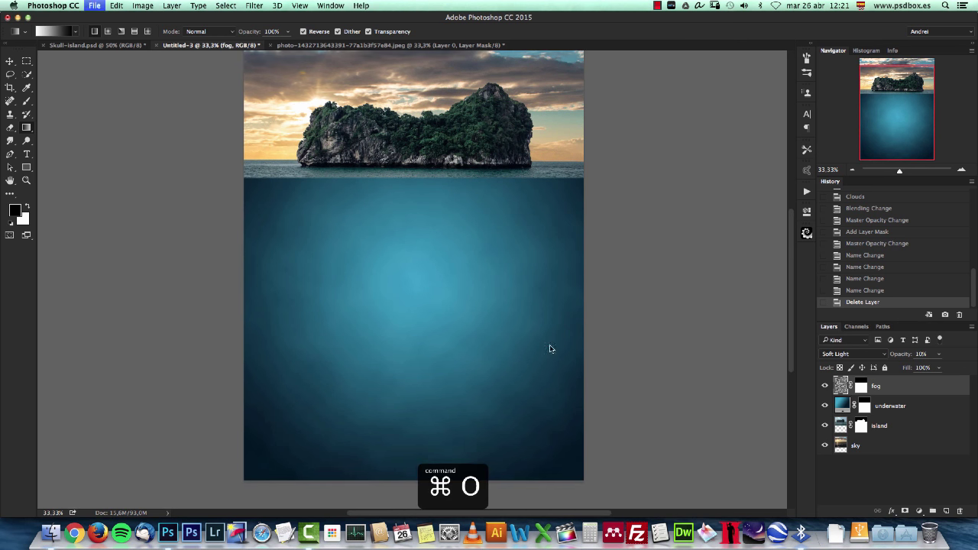
click(621, 148)
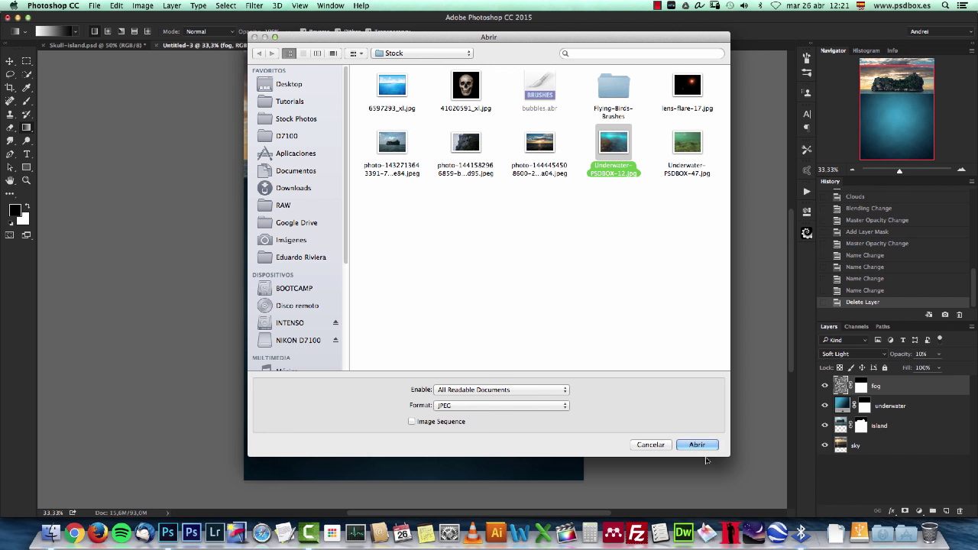
key(Return)
key(super+a)
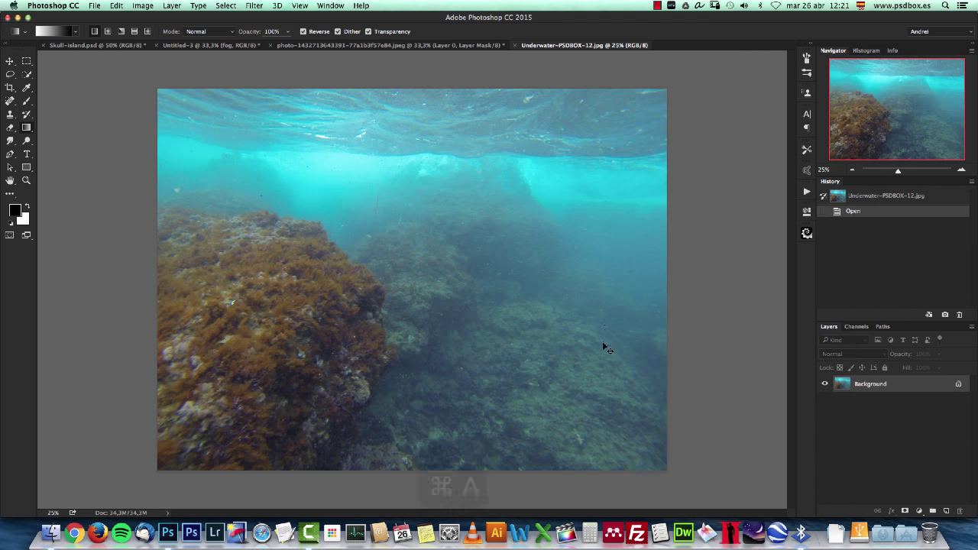
key(super+c)
key(super+w)
key(super+v)
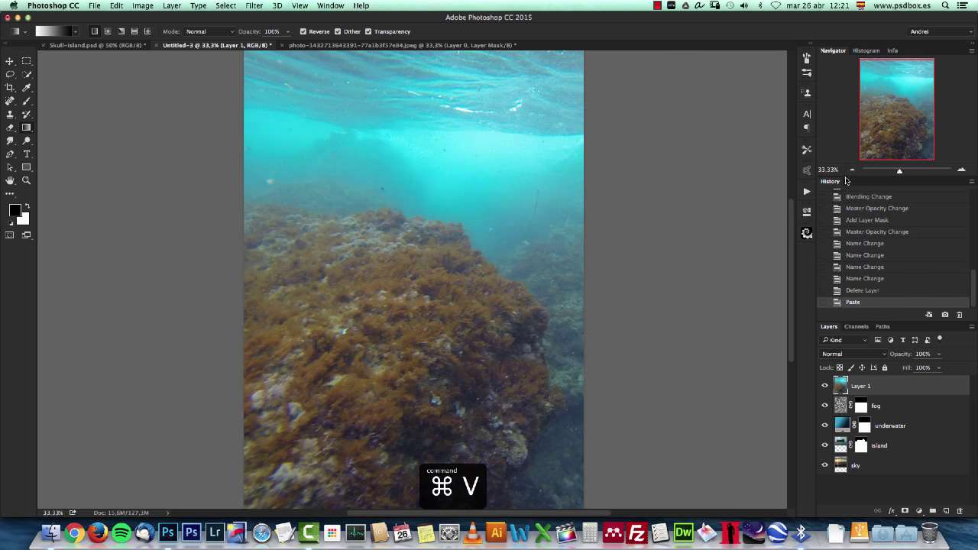
Scale the underwater photo to about 49% and position it in the lower water area.
click(852, 170)
key(super+t)
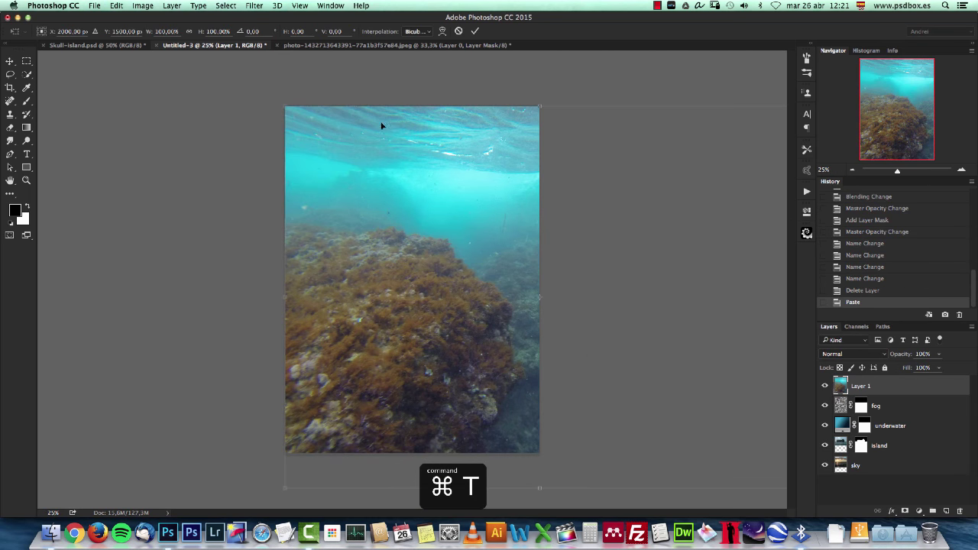
drag(284, 104, 511, 277)
drag(615, 338, 384, 325)
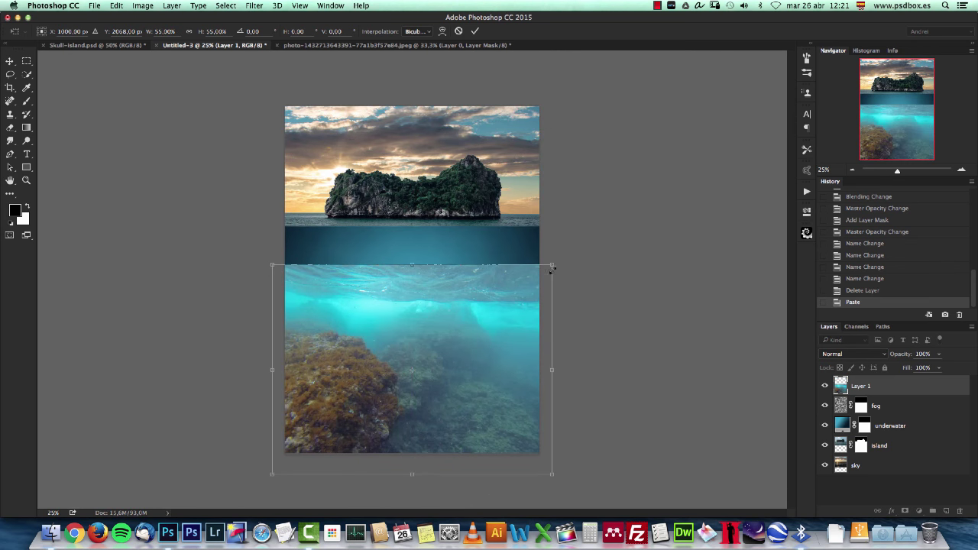
drag(552, 264, 521, 288)
mouse_move(465, 354)
mouse_down()
mouse_move(475, 353)
mouse_move(460, 367)
mouse_up()
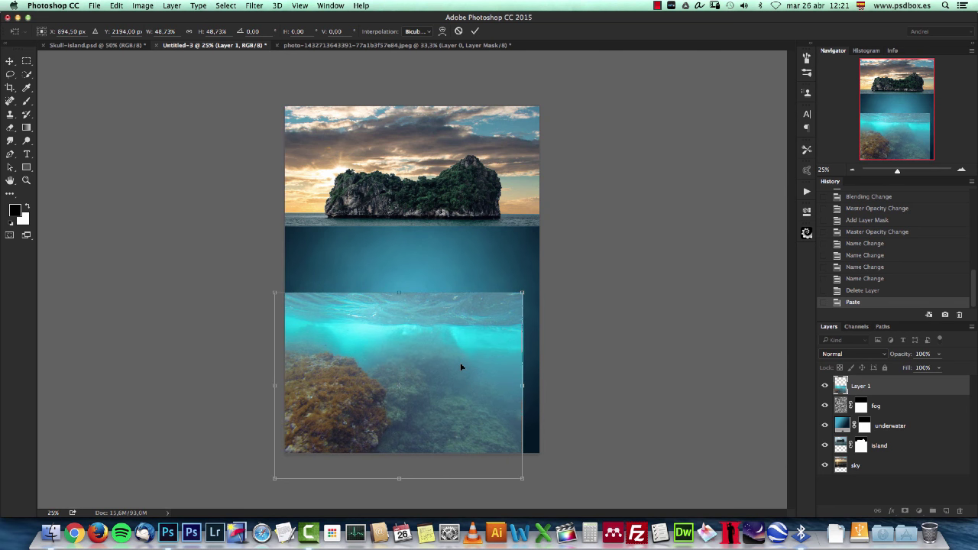
key(Return)
key(g)
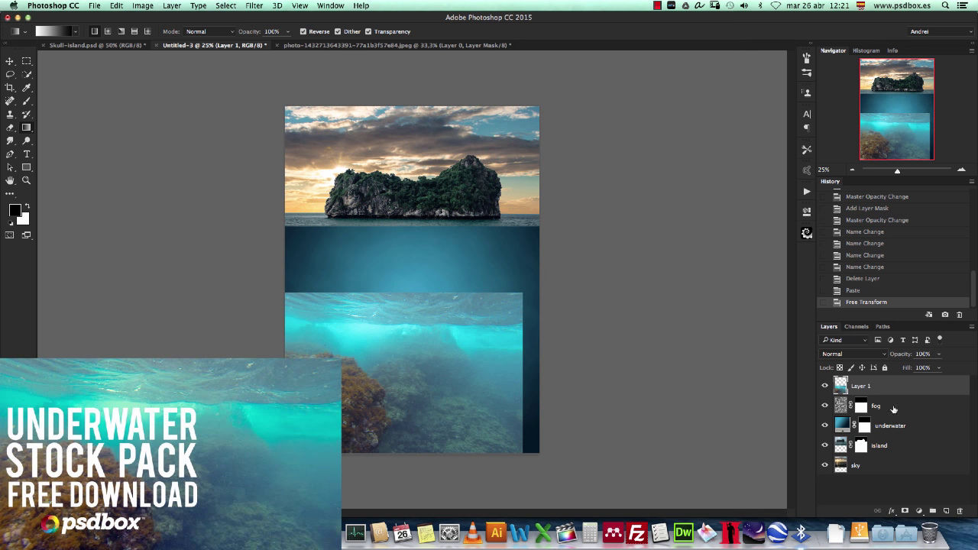
Set Layer 1's blend mode to Soft Light.
click(865, 355)
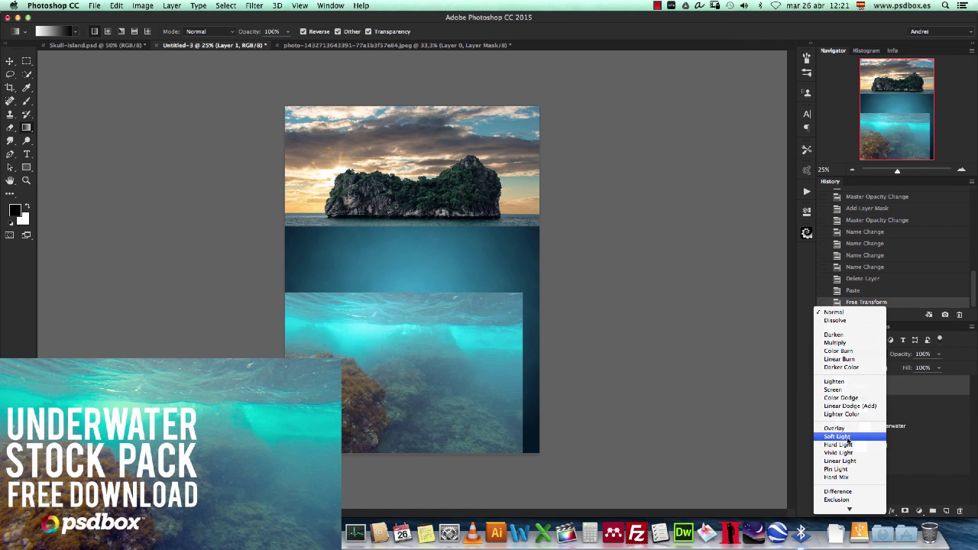
click(850, 443)
key(super+o)
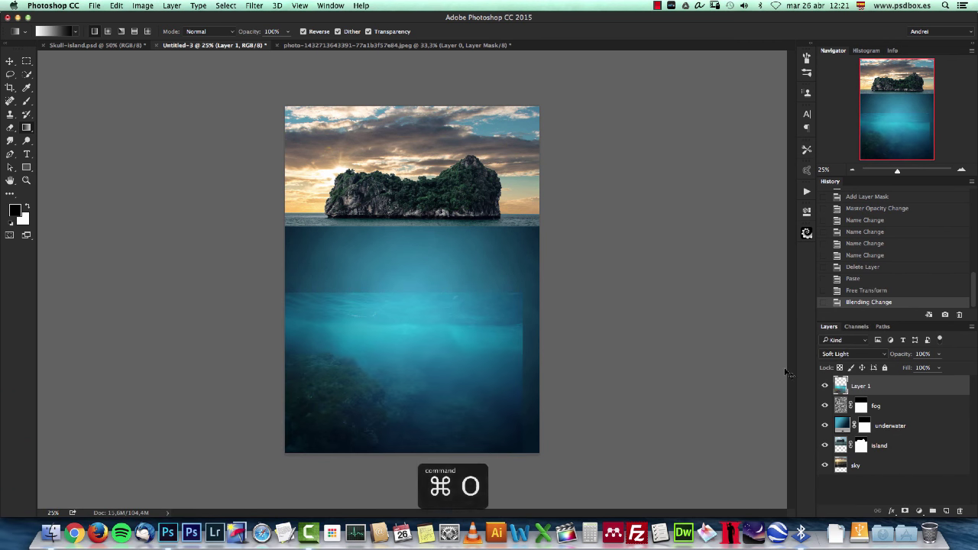
key(Escape)
Add a layer mask to Layer 1 and set up a 164 px brush at 100% flow.
click(905, 510)
key(b)
right_click(413, 286)
drag(502, 260, 519, 261)
click(849, 384)
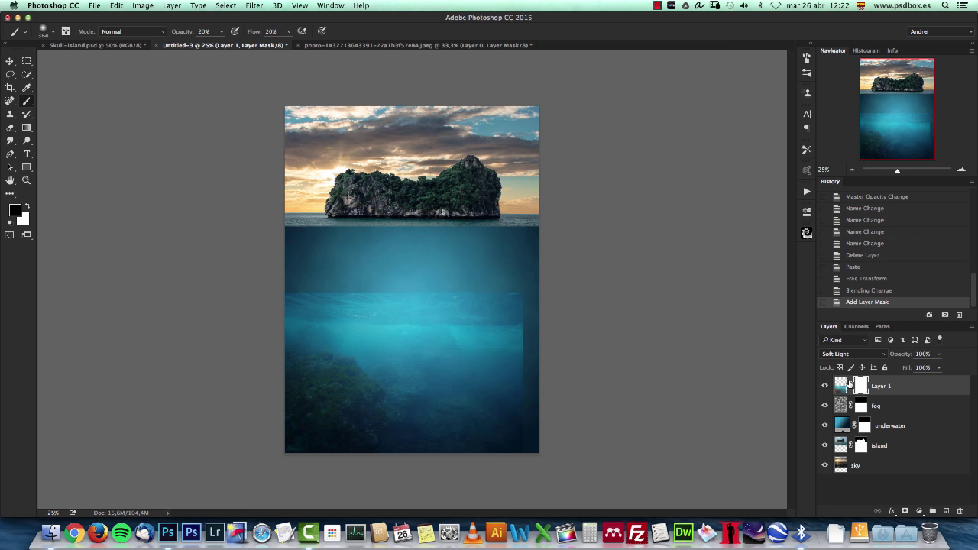
key(shift+0)
Paint black on the mask to hide the photo's hard top edge and seams, then select Underwater-PSDBOX-47.jpg to open.
mouse_move(517, 257)
mouse_down()
mouse_move(527, 303)
mouse_move(473, 288)
mouse_move(429, 302)
mouse_move(306, 288)
mouse_up()
key(bracketright)
key(bracketright)
key(bracketright)
mouse_move(463, 327)
mouse_down()
mouse_move(510, 343)
mouse_move(540, 388)
mouse_move(450, 330)
mouse_move(496, 357)
mouse_move(486, 364)
mouse_move(414, 297)
mouse_move(361, 282)
mouse_move(328, 290)
mouse_up()
key(bracketright)
key(bracketright)
key(bracketright)
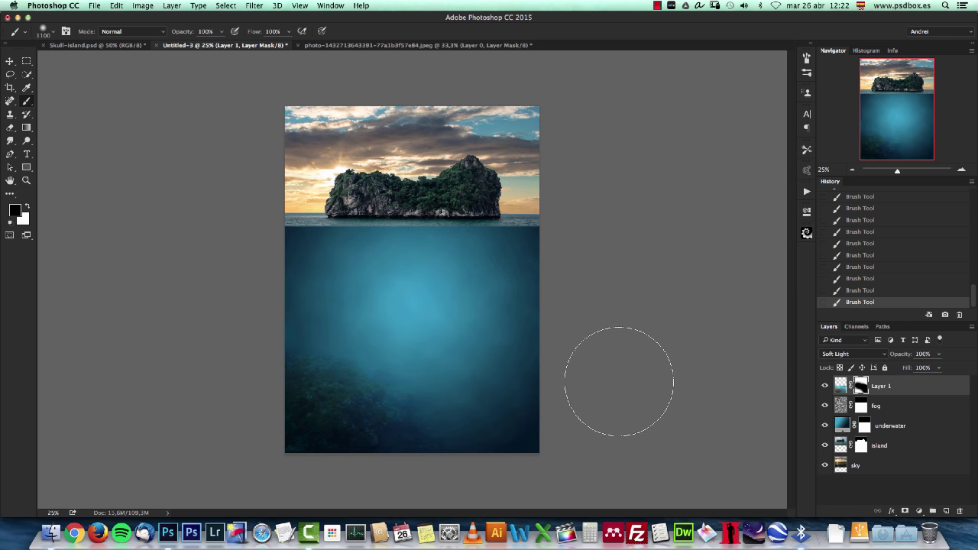
key(super+o)
click(686, 142)
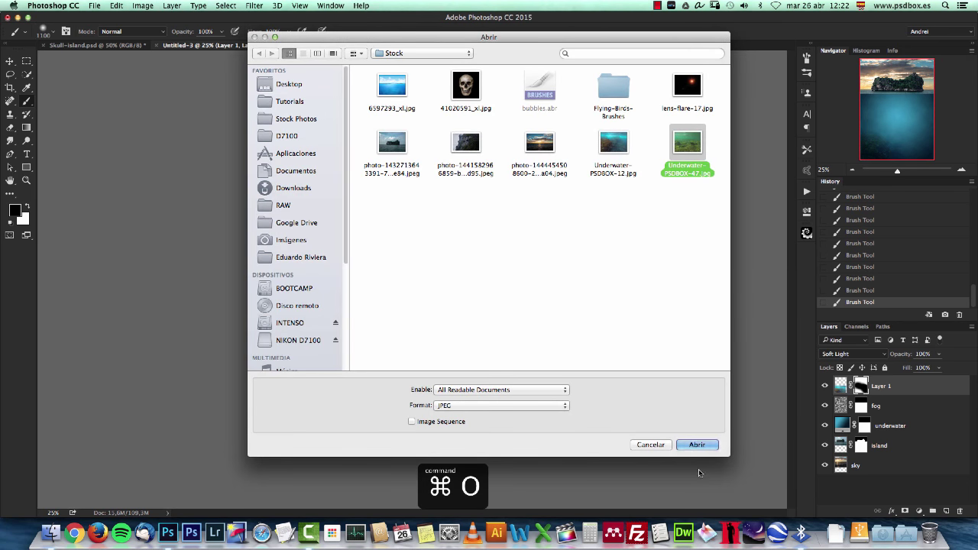
Open Underwater-PSDBOX-47, copy the whole image, close it and paste it into the composite.
click(698, 446)
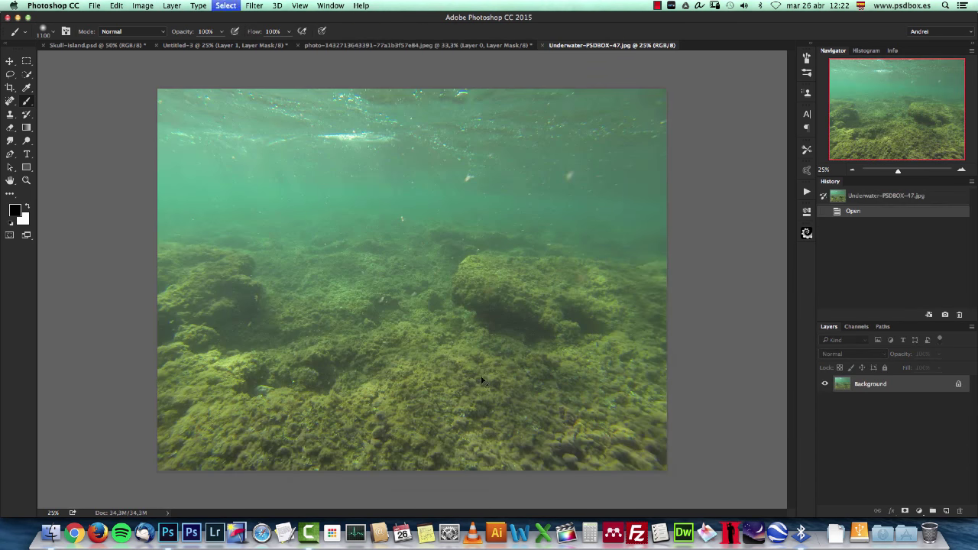
key(super+a)
key(super+c)
key(super+w)
key(super+v)
Scale the pasted seabed photo to 45% in the lower right of the water.
key(super+t)
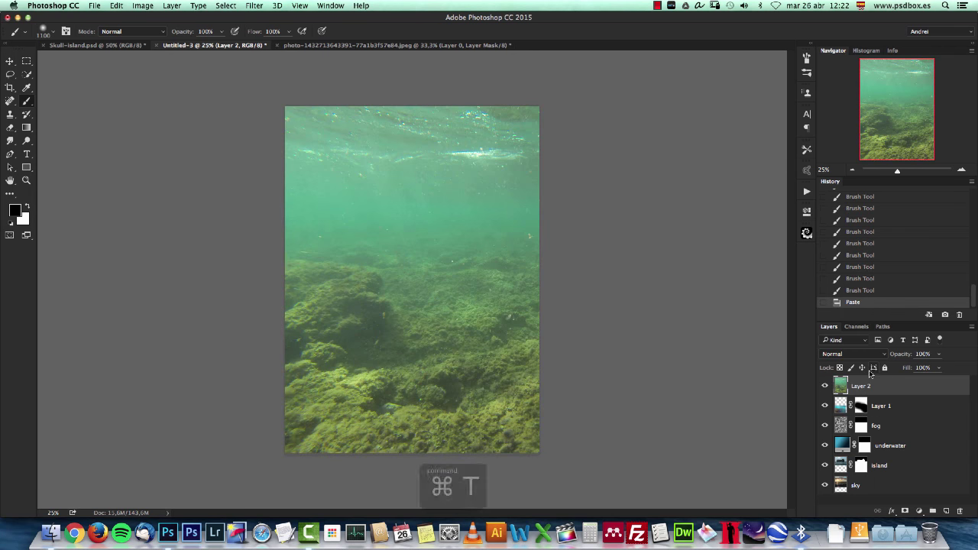
drag(859, 172, 854, 171)
click(961, 169)
drag(633, 482, 479, 340)
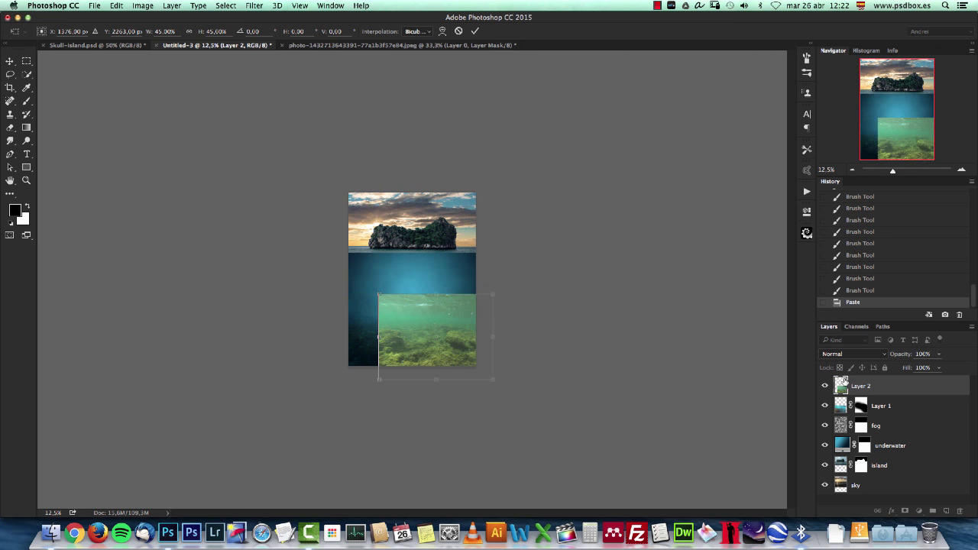
key(Return)
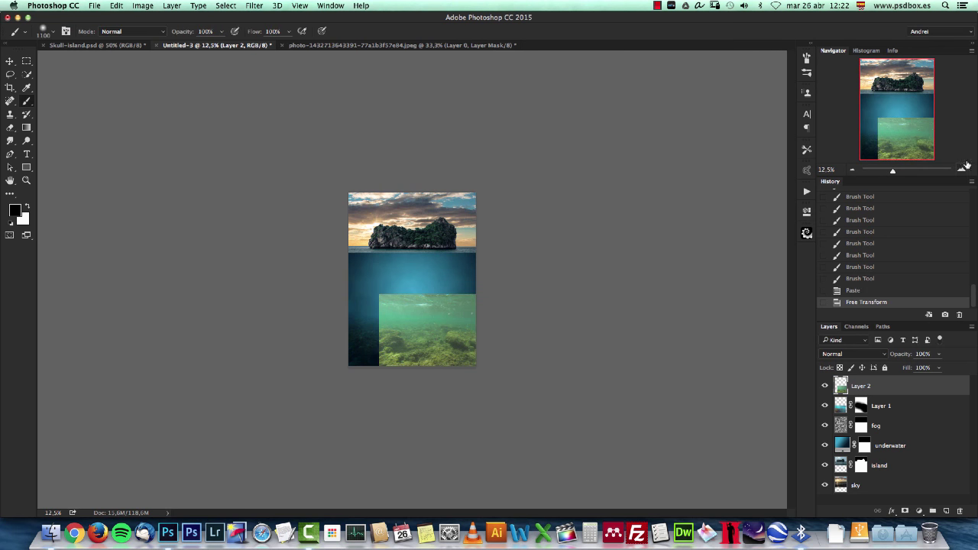
click(962, 169)
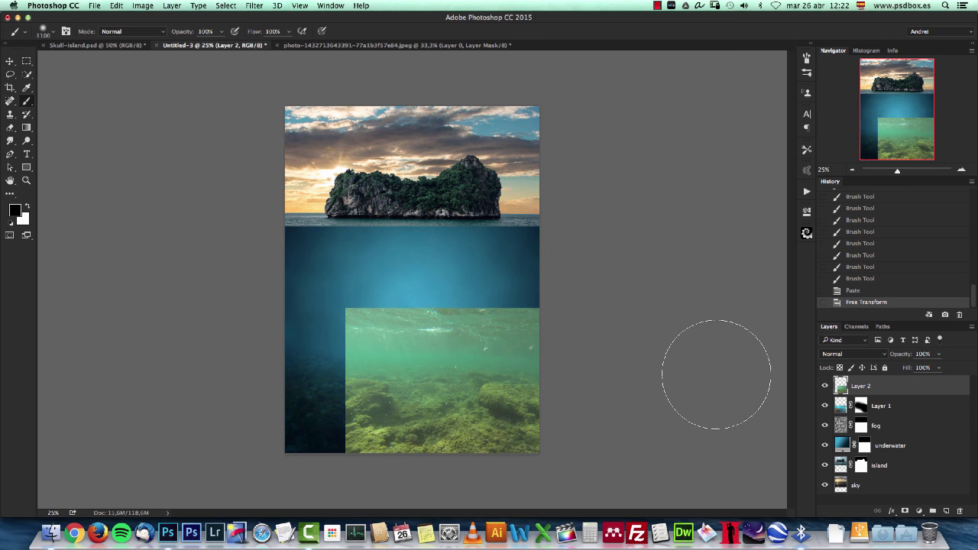
Recolour the seabed photo with Hue/Saturation: Hue +45, Saturation -20.
key(super+u)
drag(775, 194, 799, 191)
drag(776, 218, 750, 220)
click(887, 144)
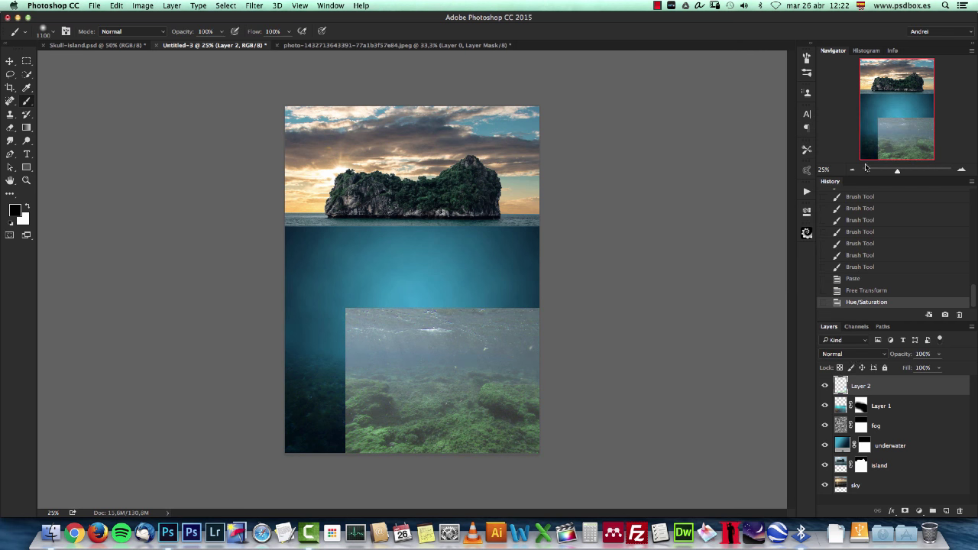
Blend the seabed layer as Soft Light and brush its square edges out on a layer mask.
click(848, 355)
click(838, 477)
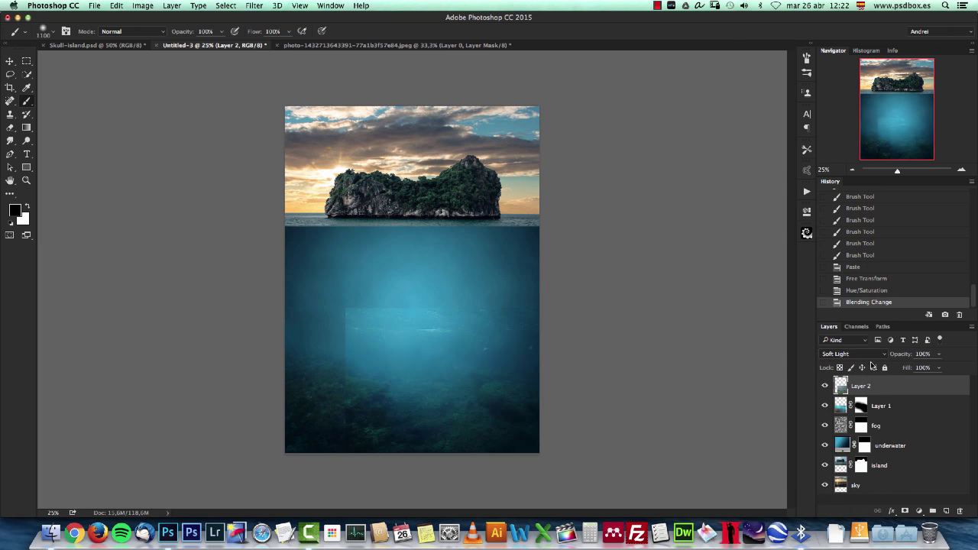
click(922, 511)
mouse_move(480, 360)
mouse_down()
mouse_move(394, 301)
mouse_move(370, 311)
mouse_move(507, 290)
mouse_up()
mouse_move(458, 321)
mouse_down()
mouse_move(332, 400)
mouse_move(305, 458)
mouse_move(315, 402)
mouse_move(440, 286)
mouse_up()
drag(513, 277, 515, 262)
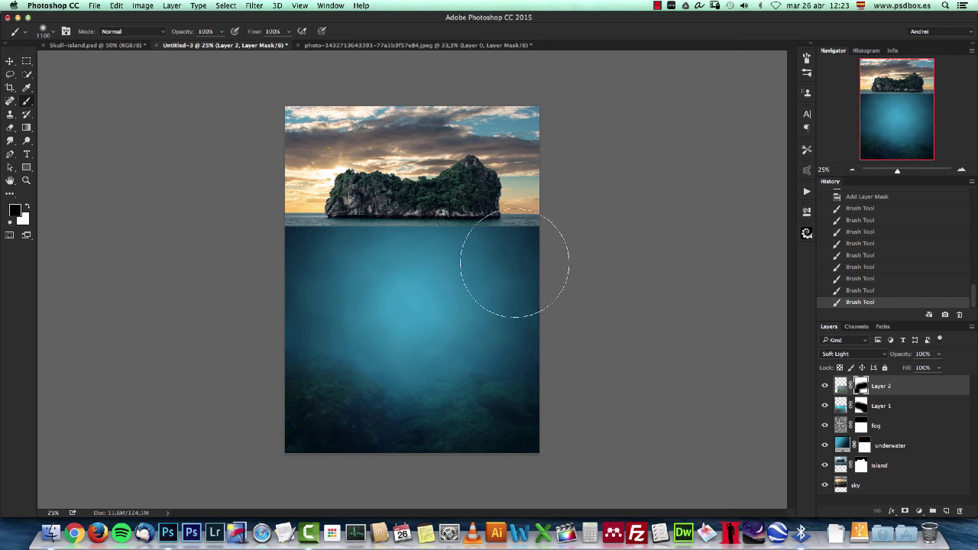
Nudge the reef layers slightly down with the Move tool.
click(10, 61)
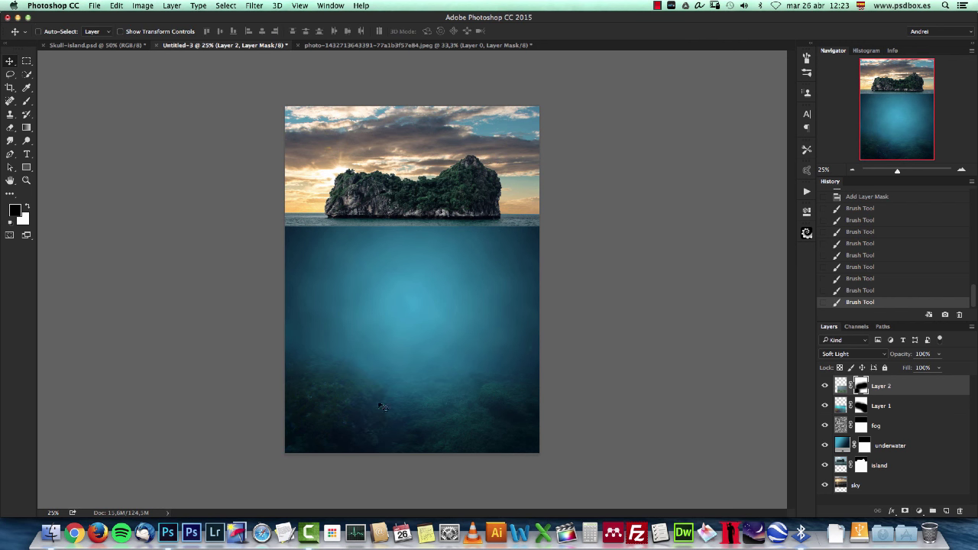
key(super)
drag(450, 345, 450, 348)
drag(580, 363, 578, 366)
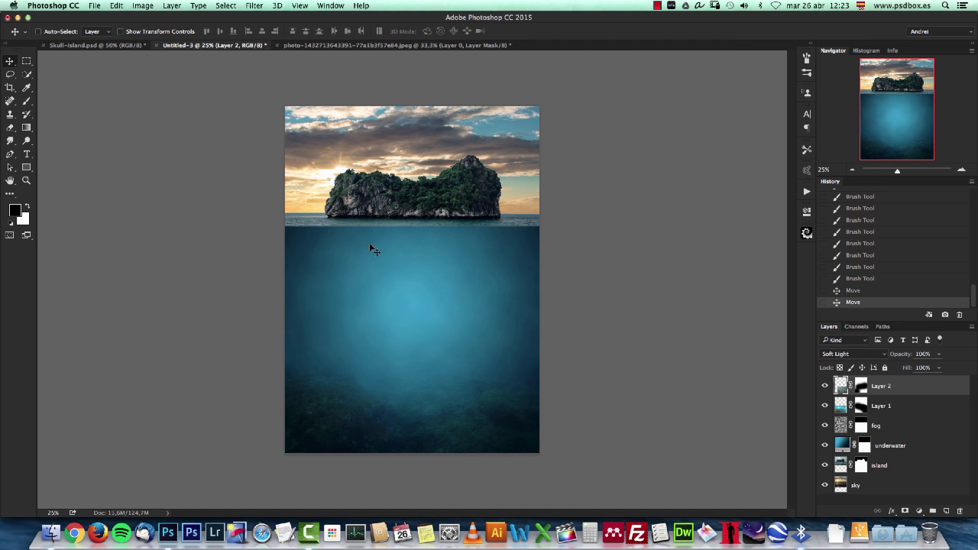
Open the skull photo 41020591_xl.jpg.
key(super+o)
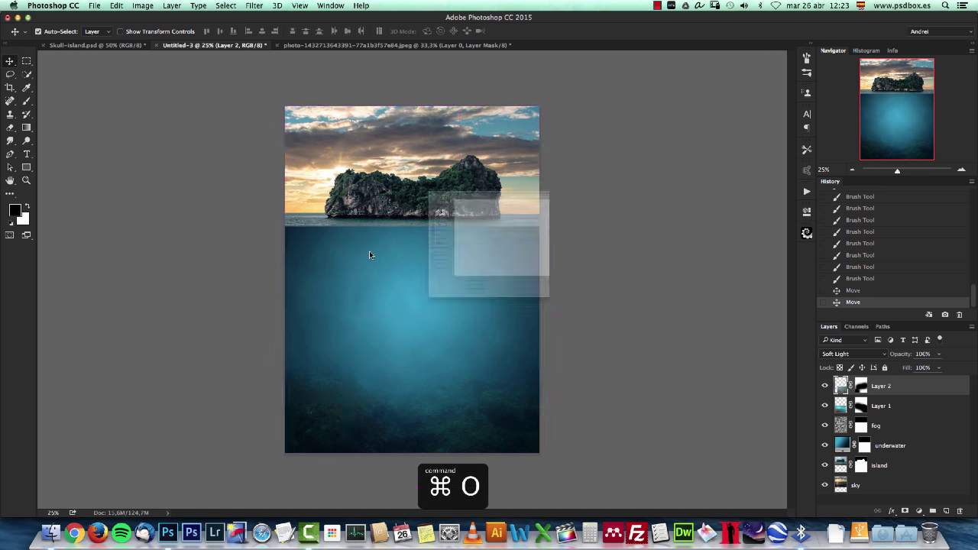
click(476, 98)
click(697, 444)
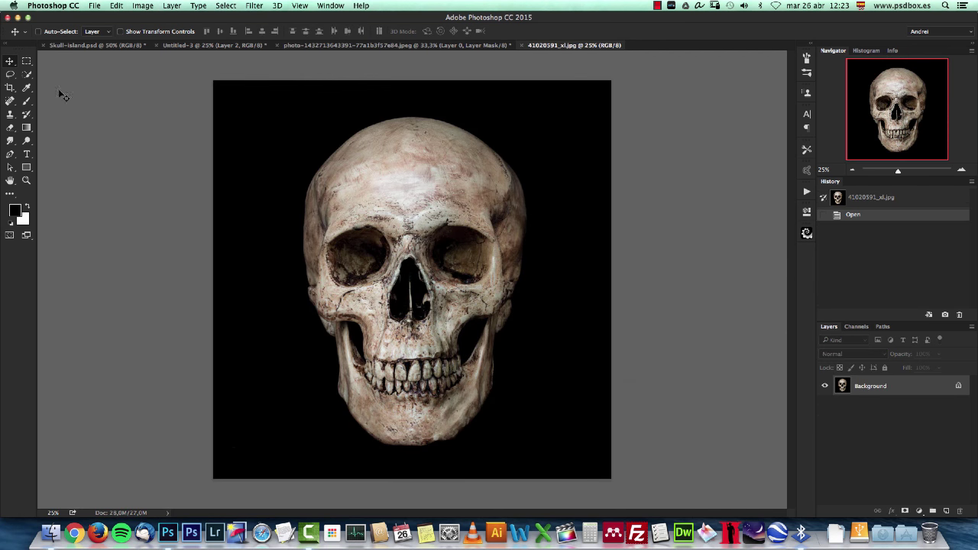
Select the whole skull, cranium to jaw, with Quick Selection.
key(w)
mouse_move(387, 143)
mouse_down()
mouse_move(422, 393)
mouse_move(473, 290)
mouse_up()
drag(504, 191, 495, 262)
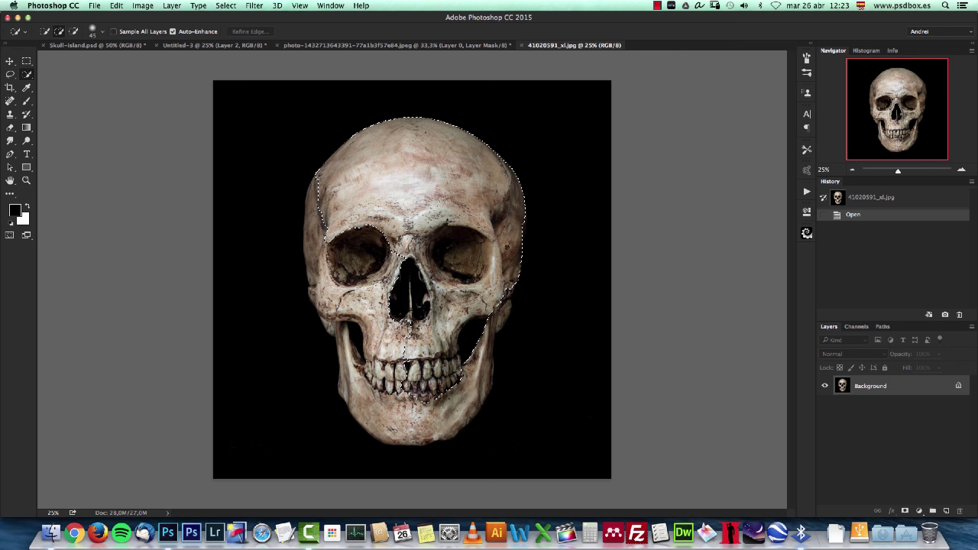
mouse_move(463, 392)
mouse_down()
mouse_move(388, 401)
mouse_move(342, 327)
mouse_move(327, 236)
mouse_up()
click(498, 319)
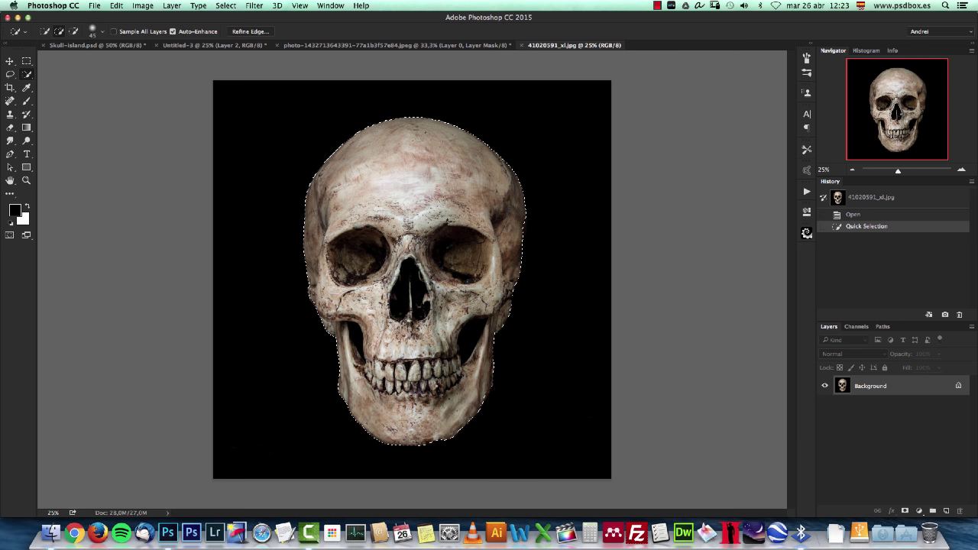
click(375, 180)
Copy the selected skull and add a layer mask hiding its black background.
key(super+a)
key(super+c)
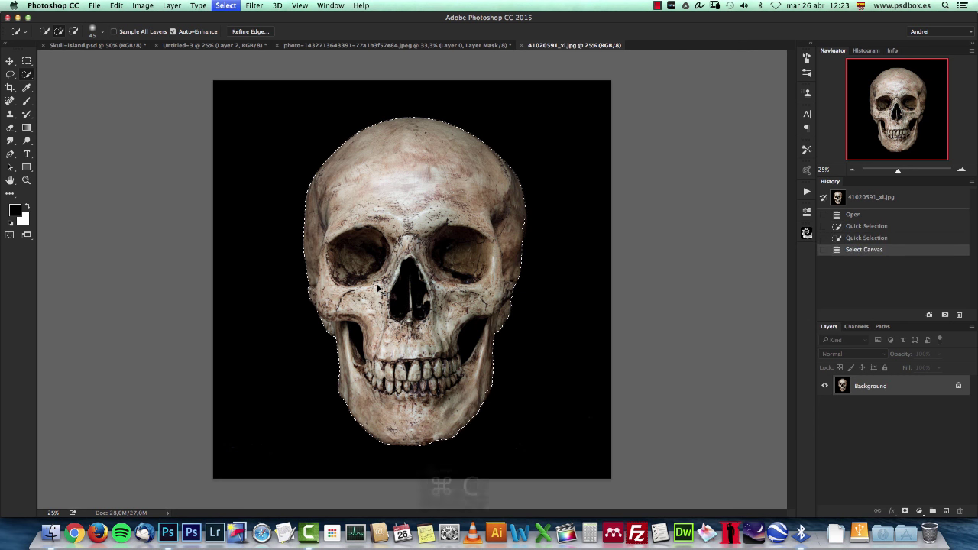
key(super+z)
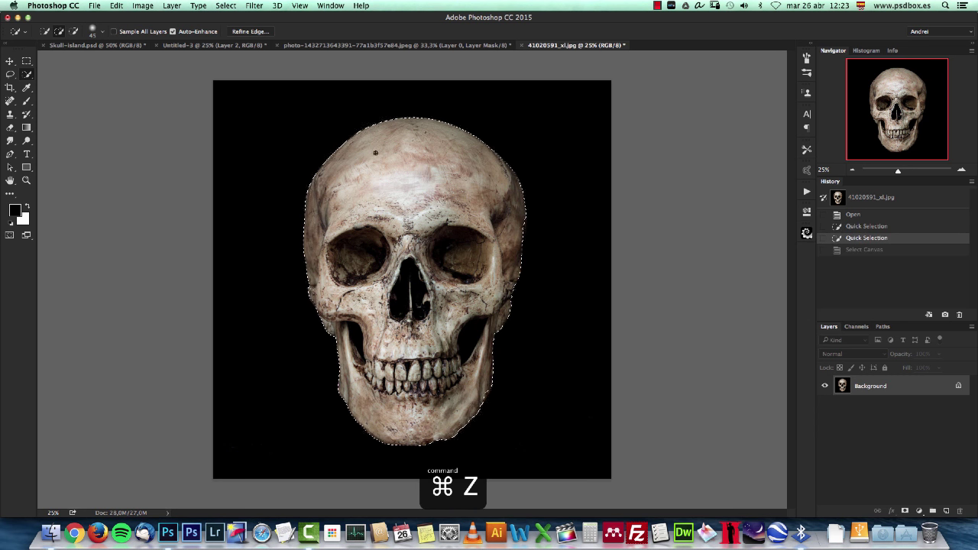
click(116, 5)
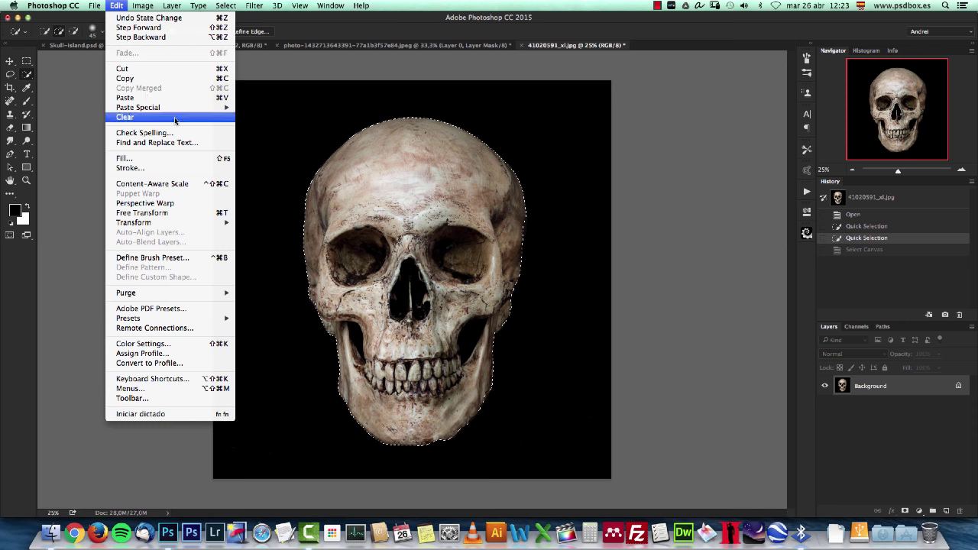
click(143, 79)
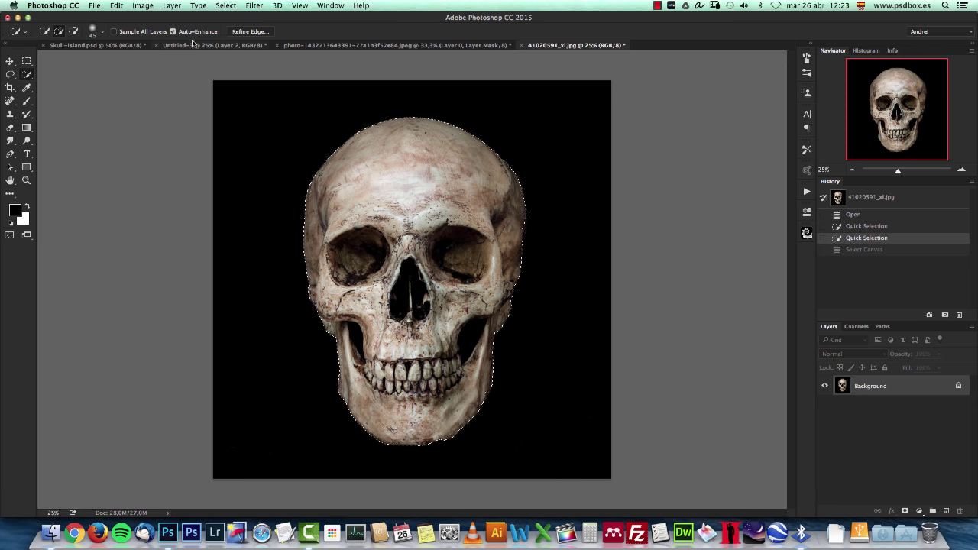
click(390, 45)
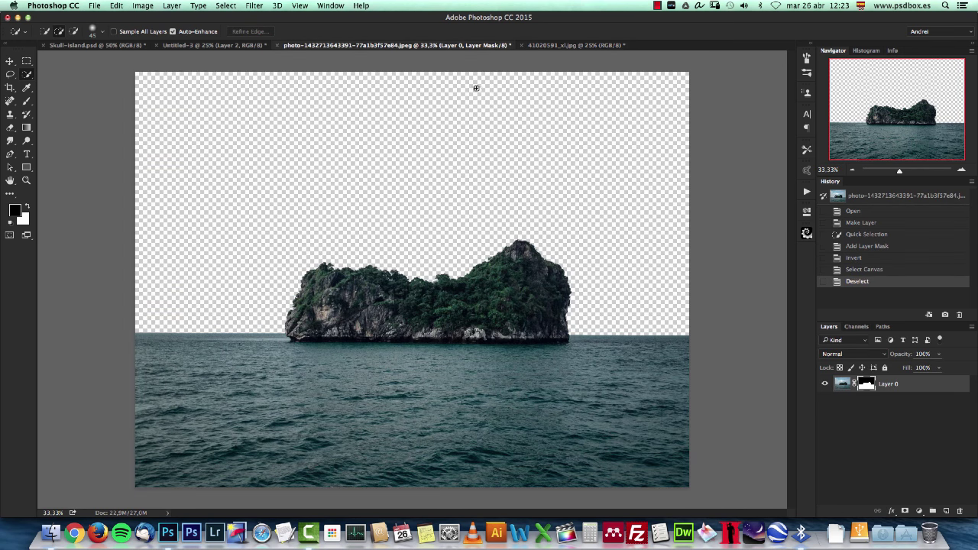
click(574, 45)
click(906, 512)
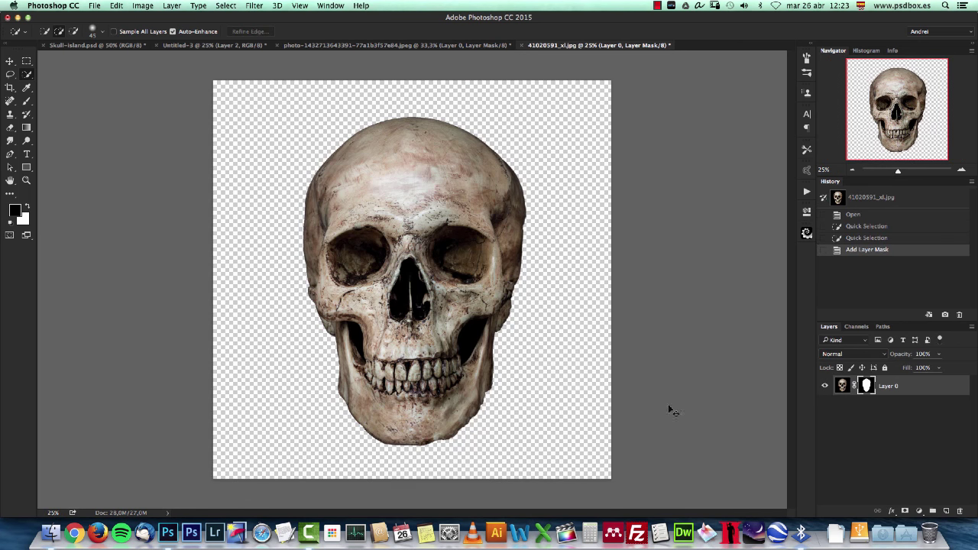
Deselect and drag the masked skull layer into the Untitled-3 composite.
key(super+d)
click(10, 61)
drag(489, 200, 325, 115)
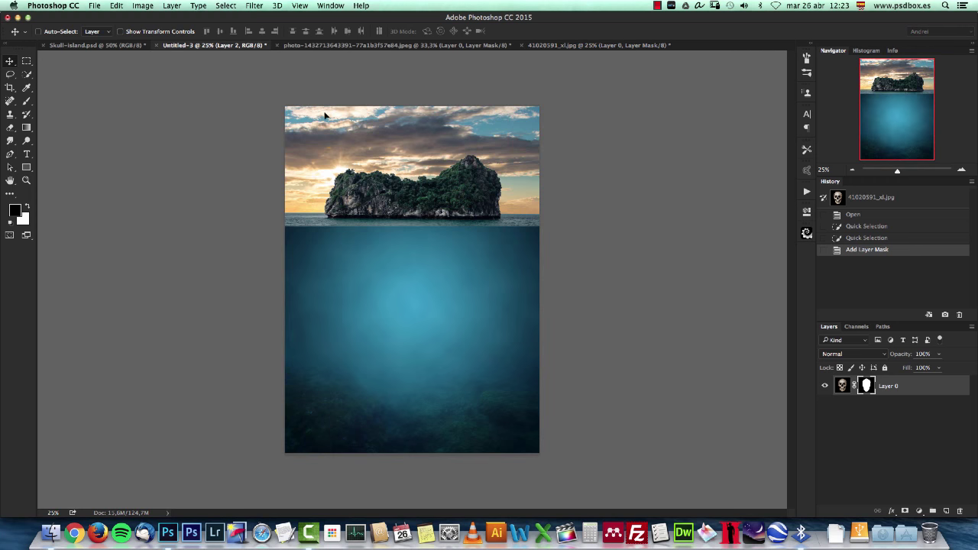
drag(436, 243, 439, 246)
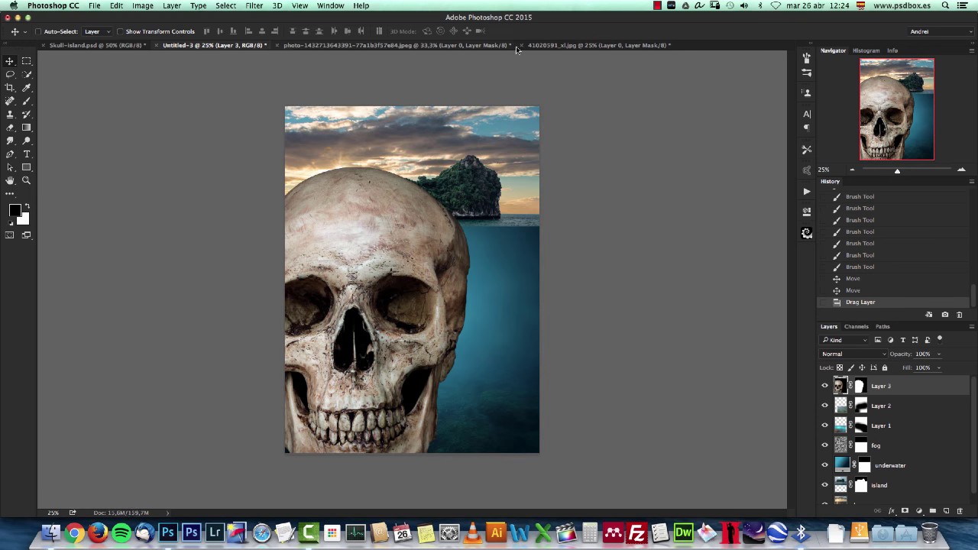
Close the skull and island source photos without saving.
click(525, 46)
key(super+w)
click(474, 181)
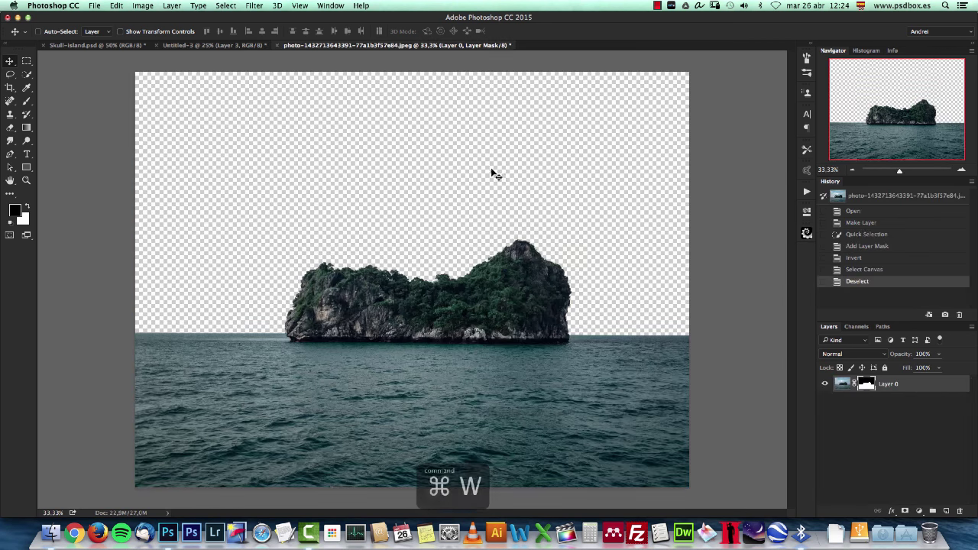
key(super+w)
click(477, 195)
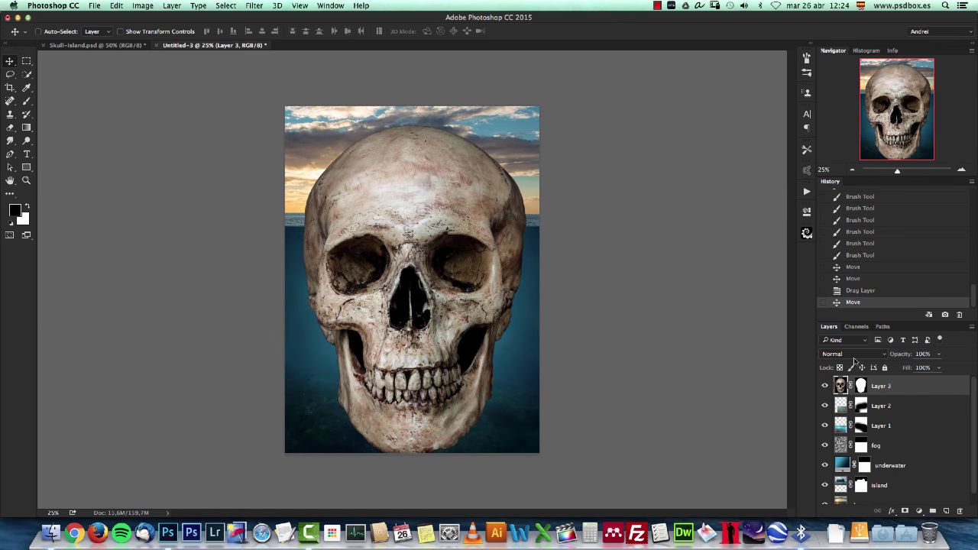
Scale the skull to about 88%, centre it across the waterline, and reposition the sky layer.
key(super+t)
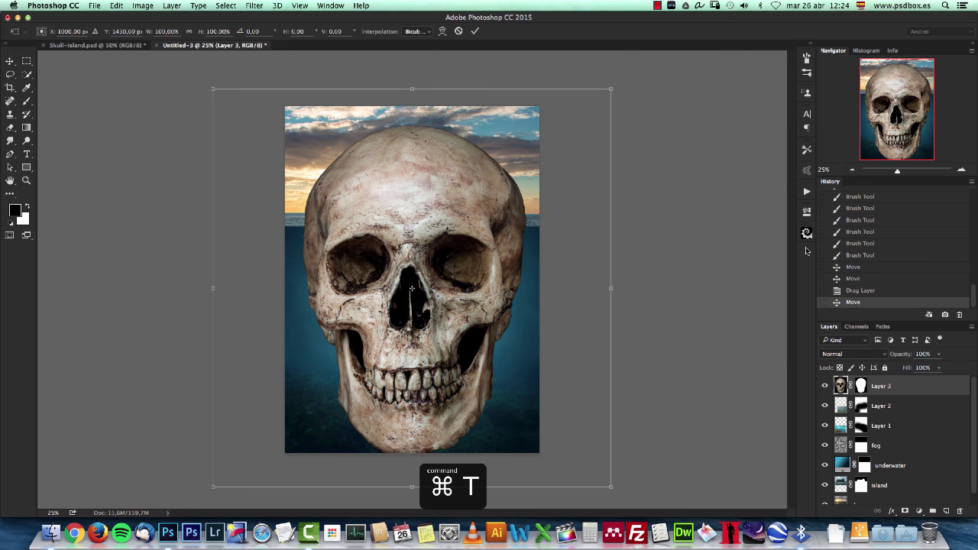
key(Escape)
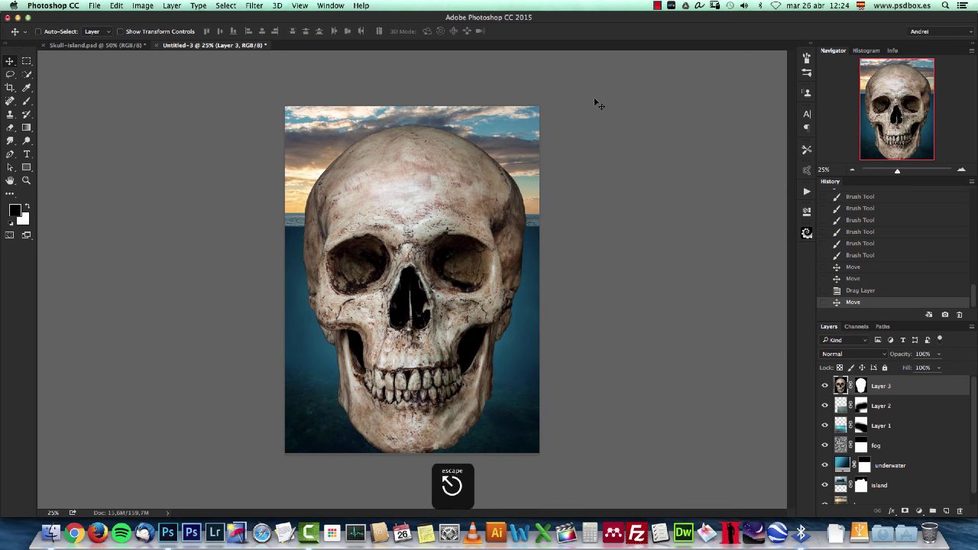
key(super+t)
drag(609, 91, 579, 138)
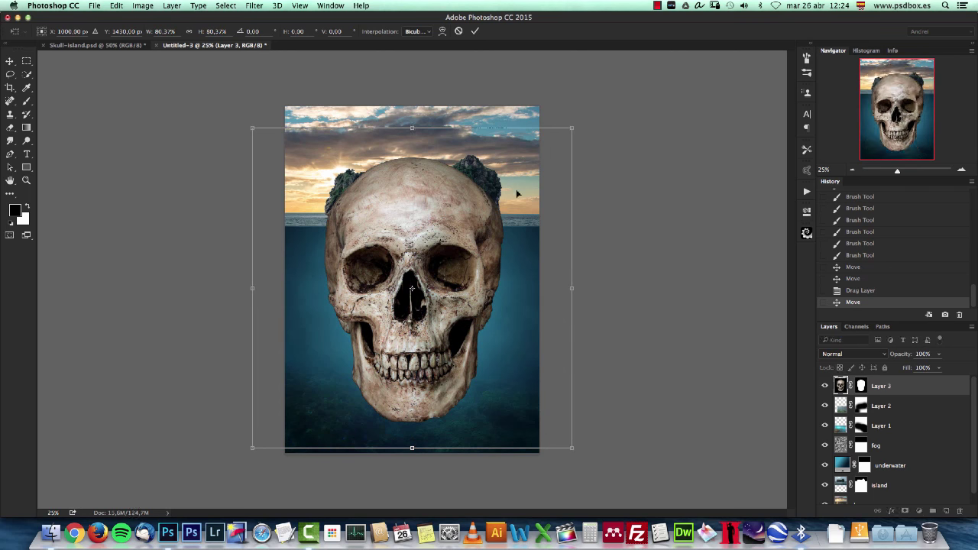
key(Return)
click(824, 386)
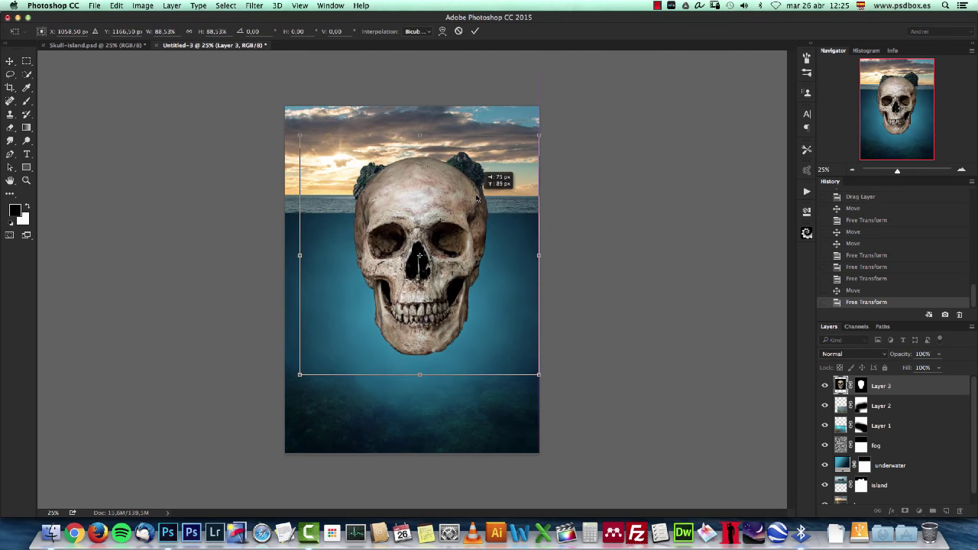
key(Left)
key(Left)
key(Left)
key(Left)
key(Left)
key(Left)
key(Left)
key(Left)
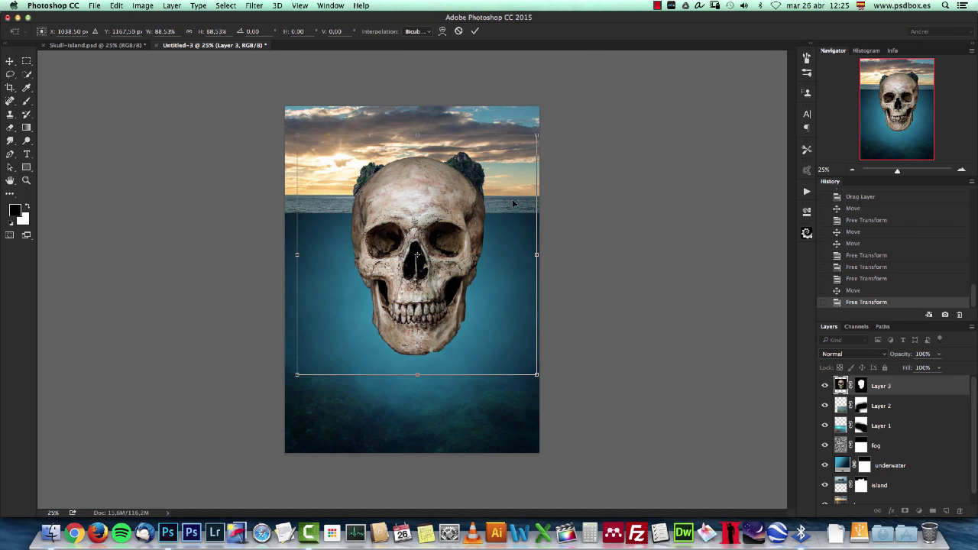
key(Return)
click(884, 499)
drag(505, 175, 526, 199)
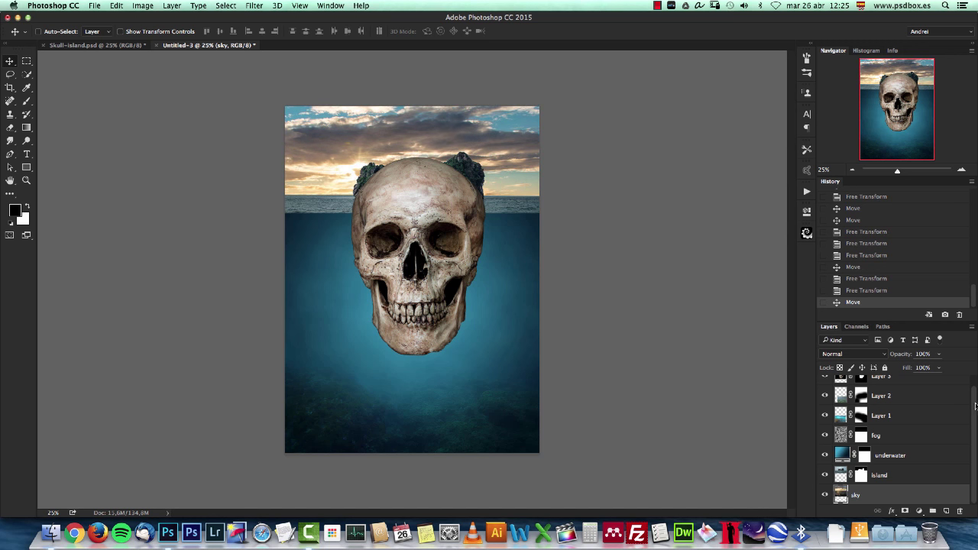
Rename Layer 3 to 'skull'.
drag(975, 405, 971, 386)
click(910, 387)
double_click(882, 386)
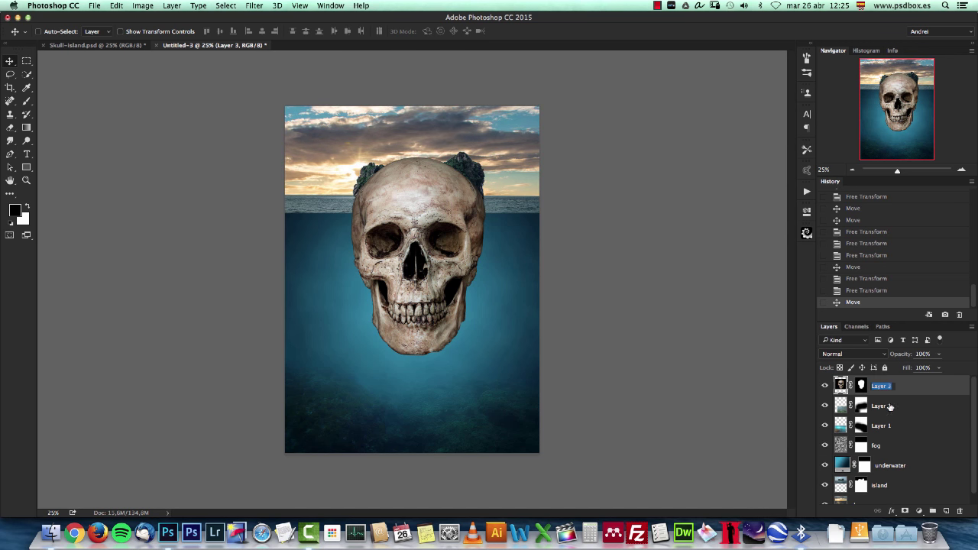
text(skull)
key(Return)
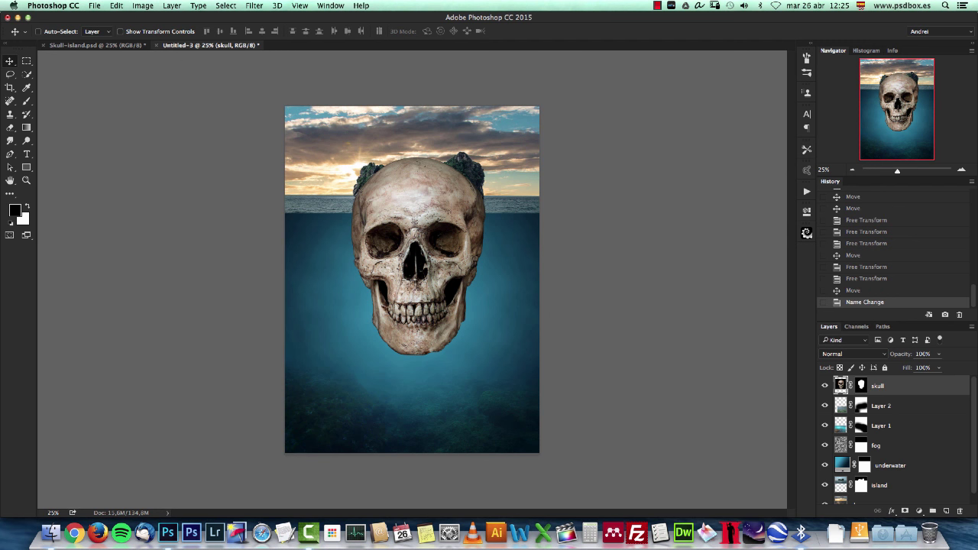
Apply the skull layer's cut-out mask permanently.
click(861, 386)
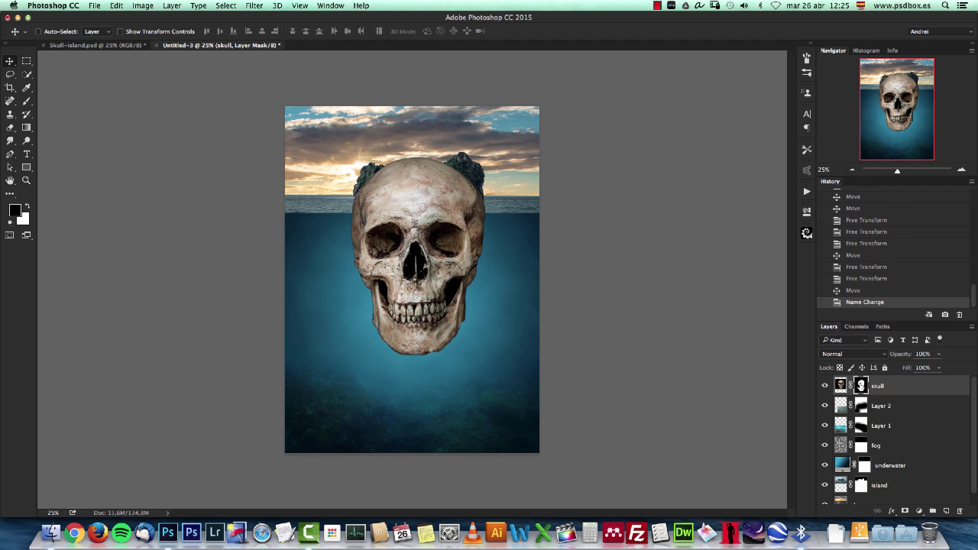
click(961, 169)
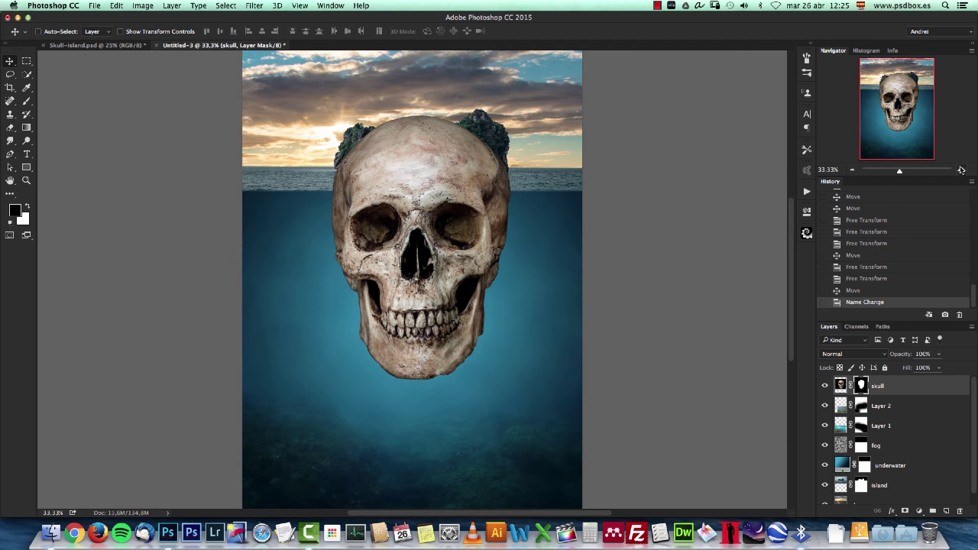
right_click(861, 384)
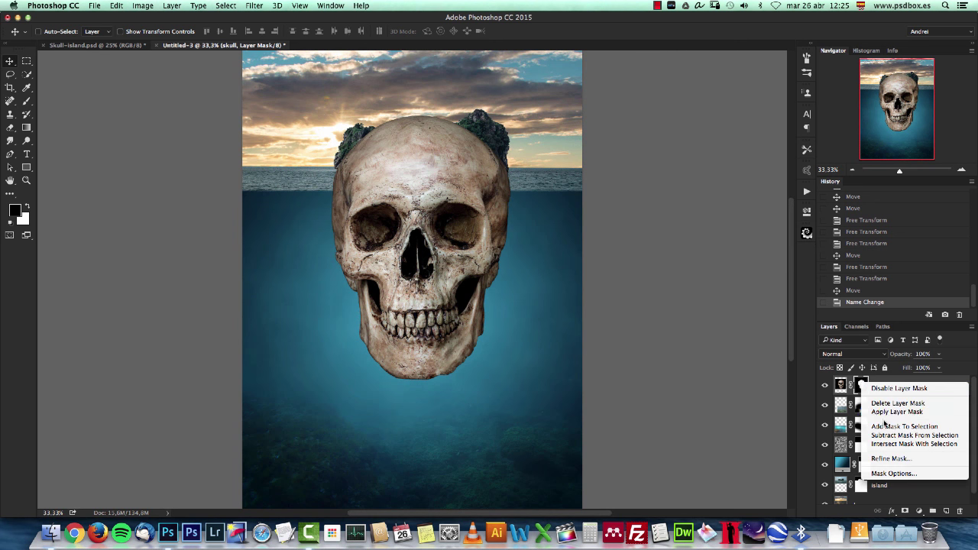
click(886, 413)
Zoom in on the skull and add a fresh blank layer mask to it.
scroll(530, 203, up, 3)
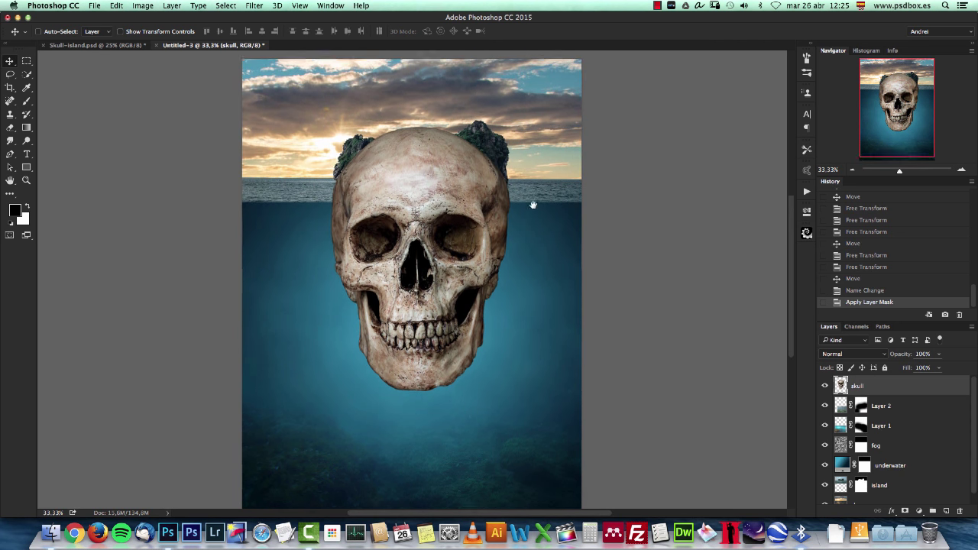
click(963, 169)
click(963, 169)
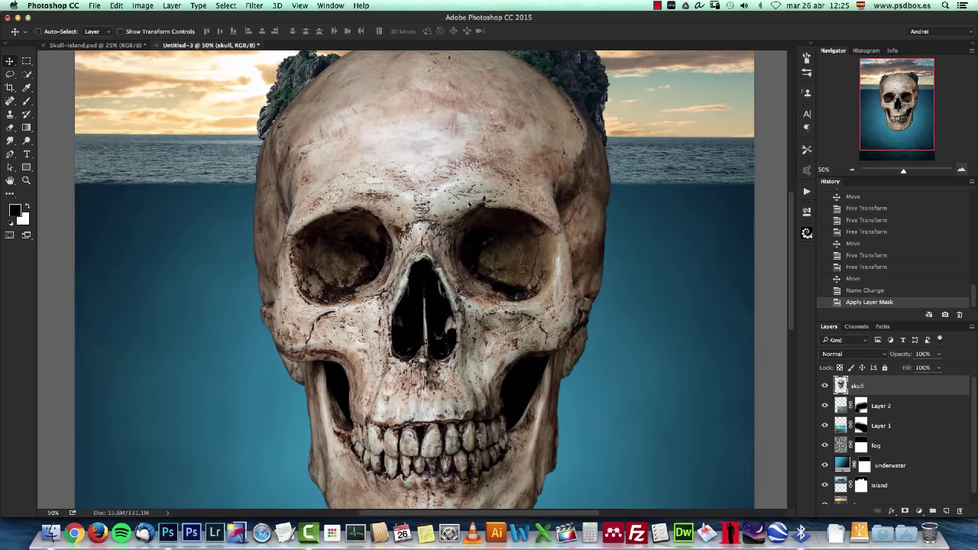
click(904, 510)
drag(391, 160, 386, 192)
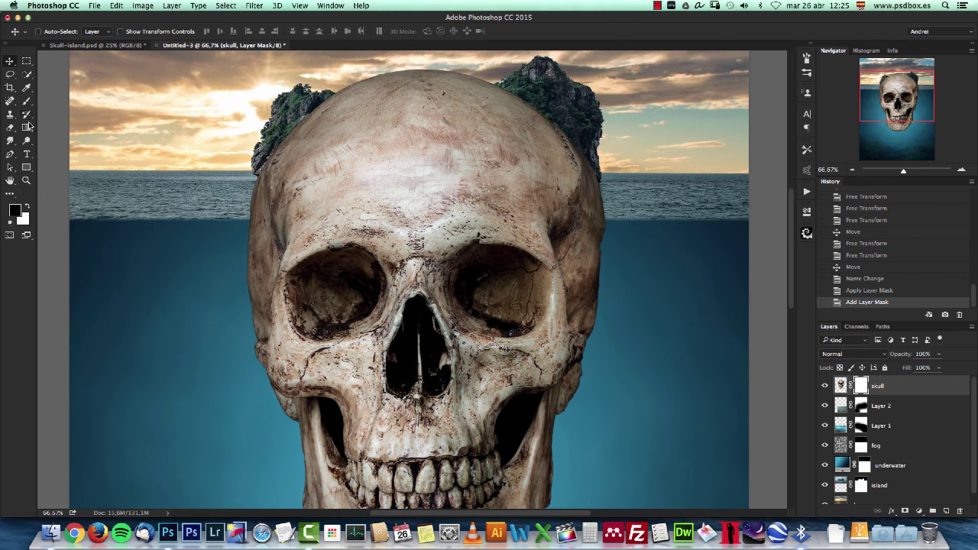
Draw black-to-white gradients on the skull mask to hide its top above the waterline.
key(g)
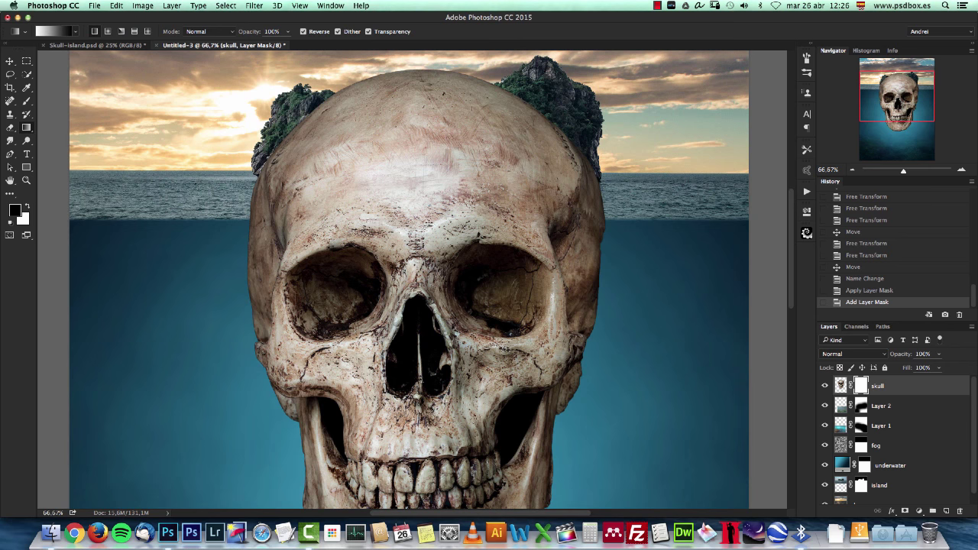
drag(428, 231, 428, 215)
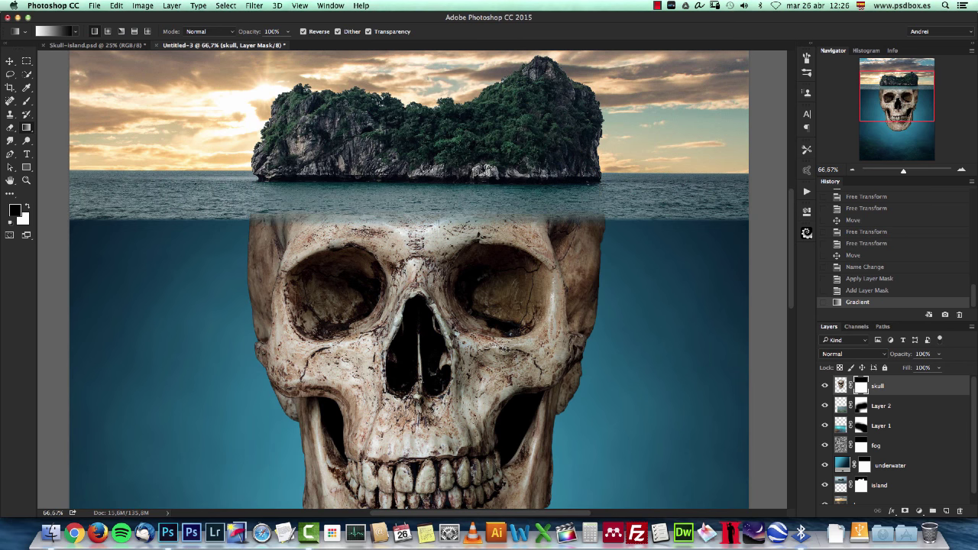
mouse_move(428, 223)
mouse_down()
mouse_move(428, 208)
mouse_move(431, 219)
mouse_up()
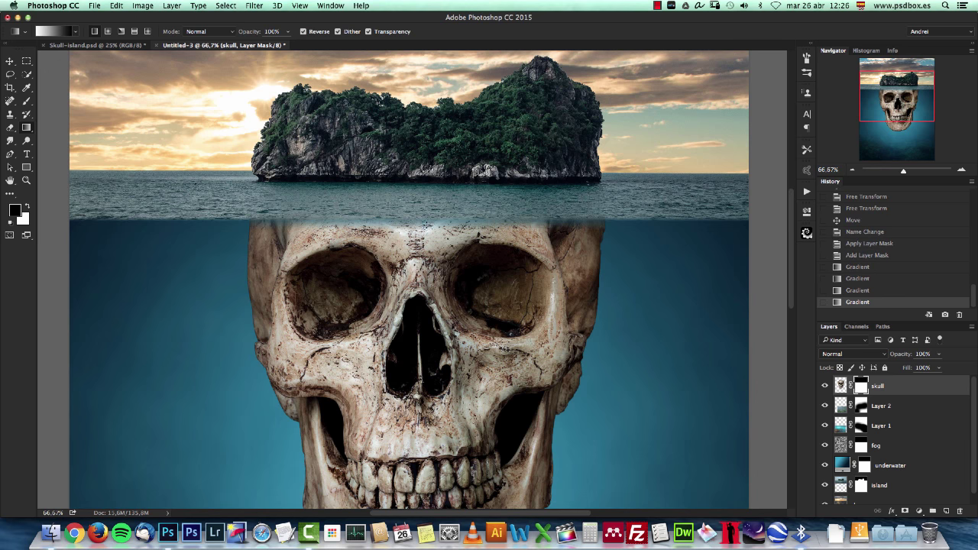
drag(428, 231, 427, 219)
click(869, 446)
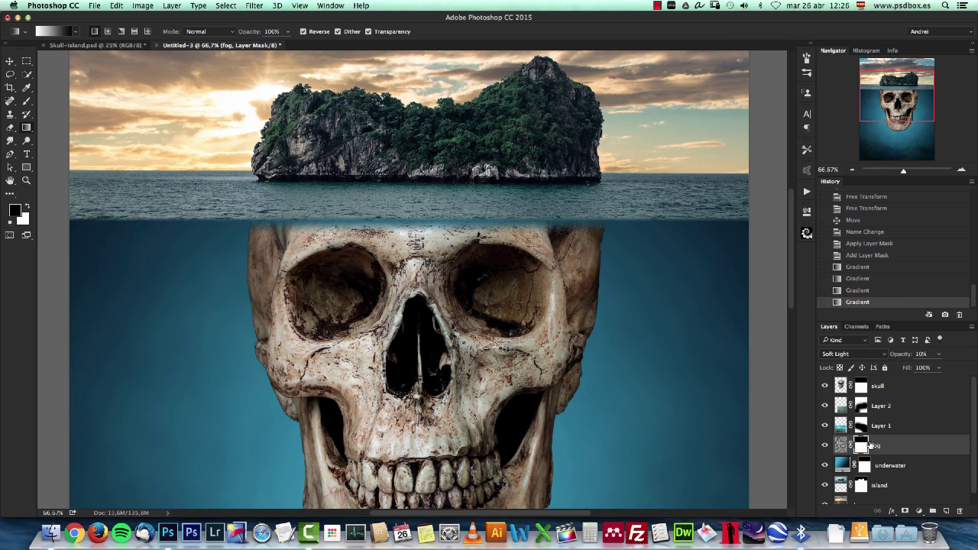
Copy the underwater layer's mask onto Layer 2, replacing its existing mask.
drag(862, 443, 861, 407)
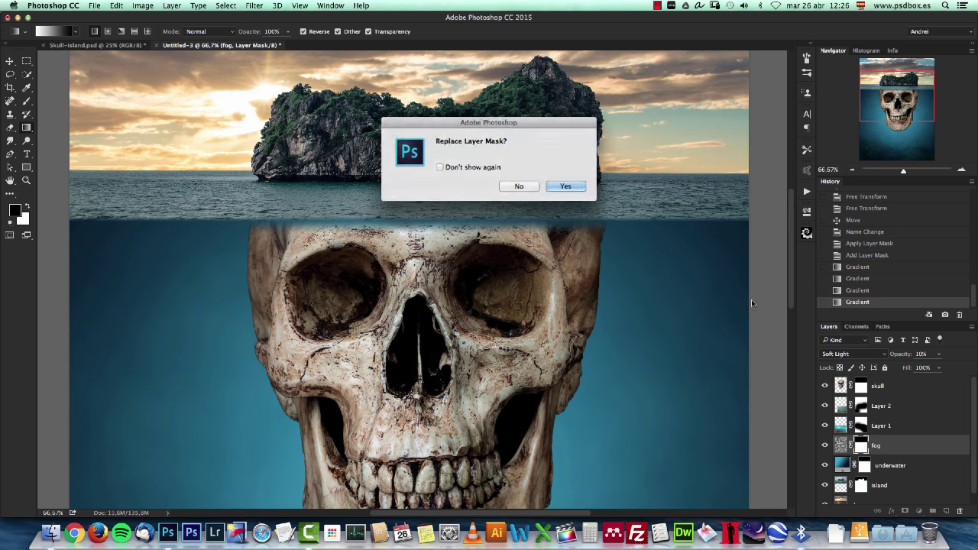
click(566, 187)
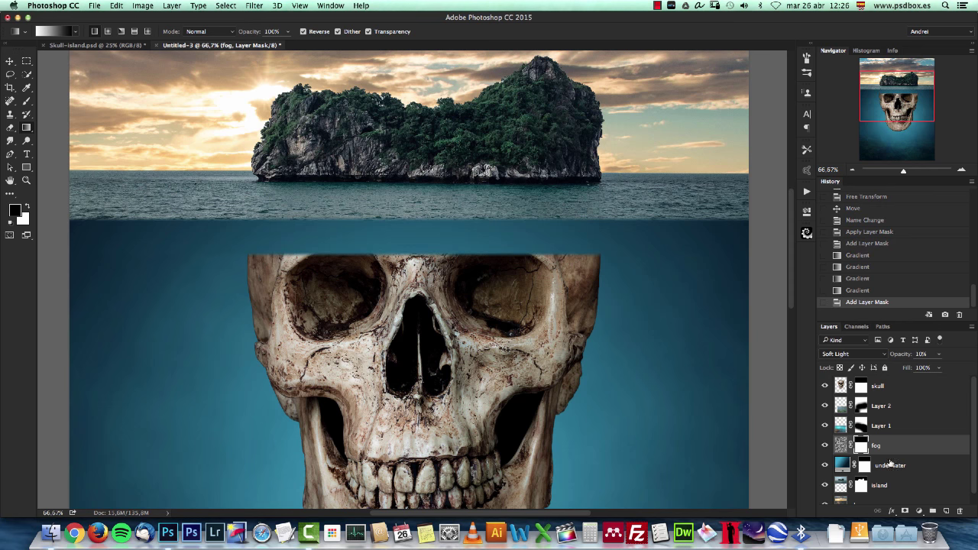
key(super+z)
click(866, 466)
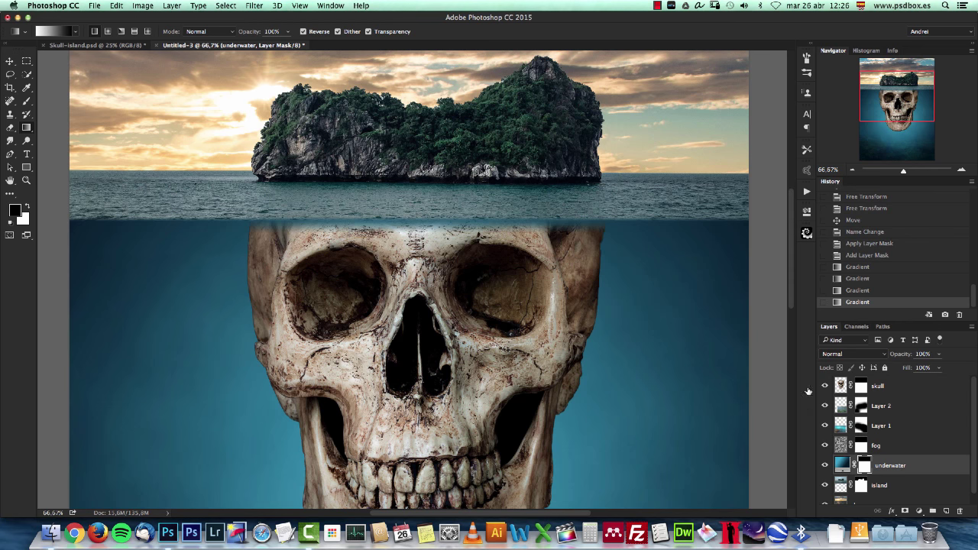
drag(865, 467, 858, 399)
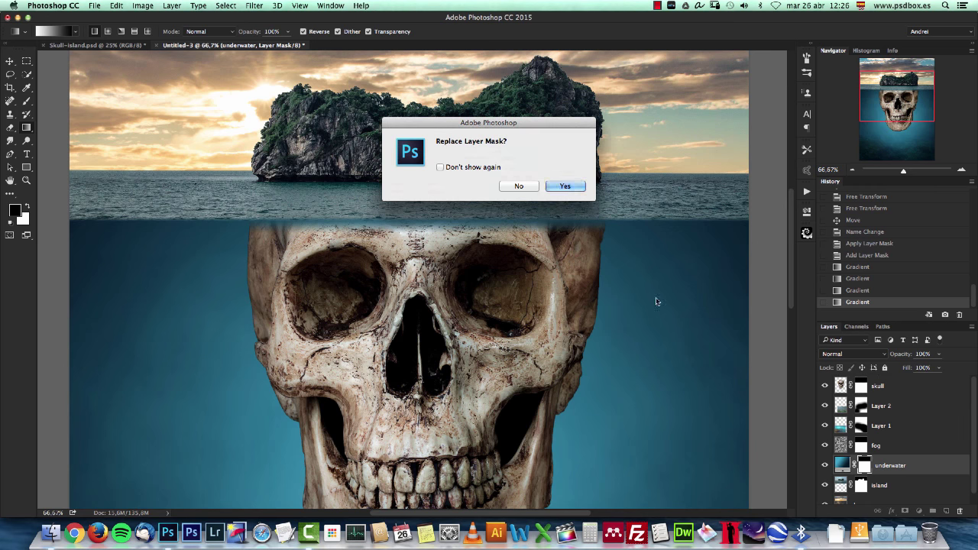
click(565, 187)
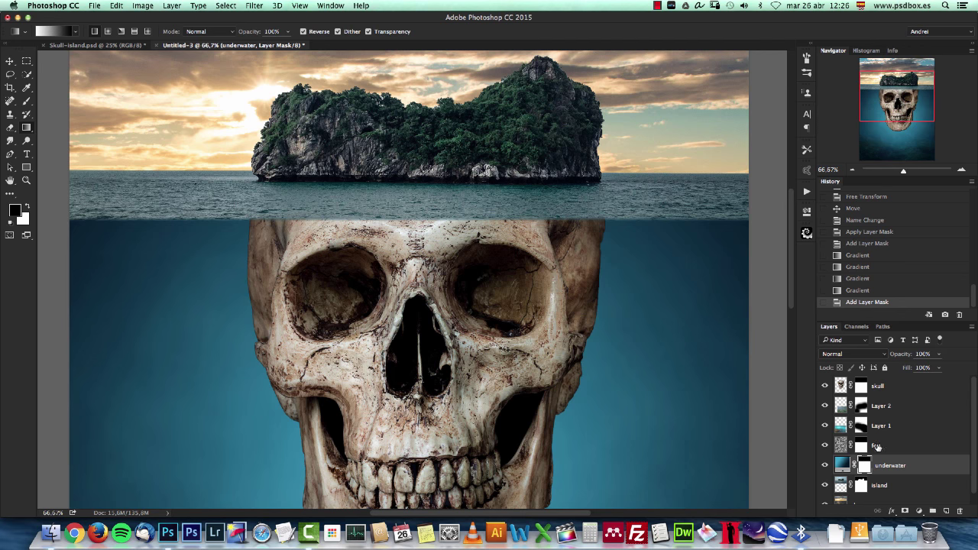
Shift the underwater layer up 51 px, re-copy the mask over, and view at 50%.
key(v)
drag(488, 246, 484, 228)
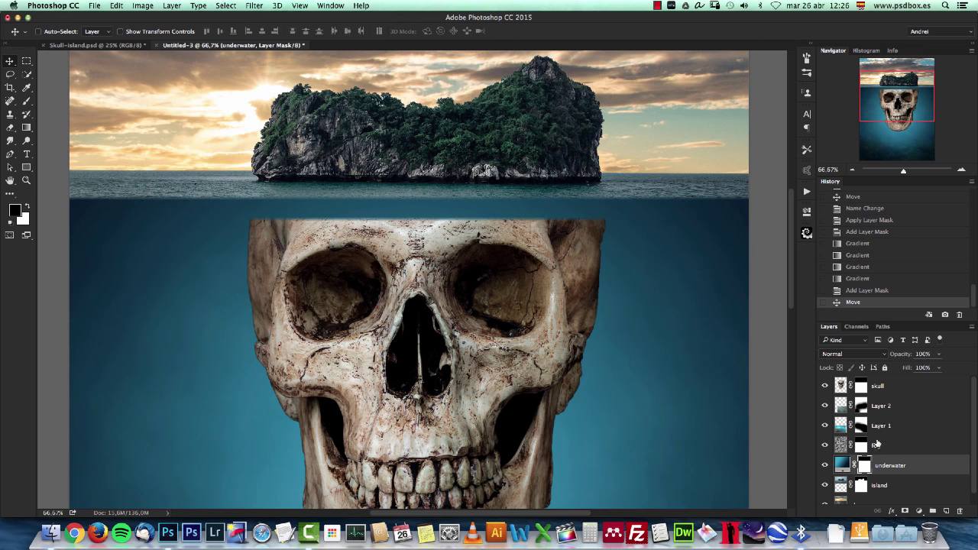
drag(864, 465, 861, 406)
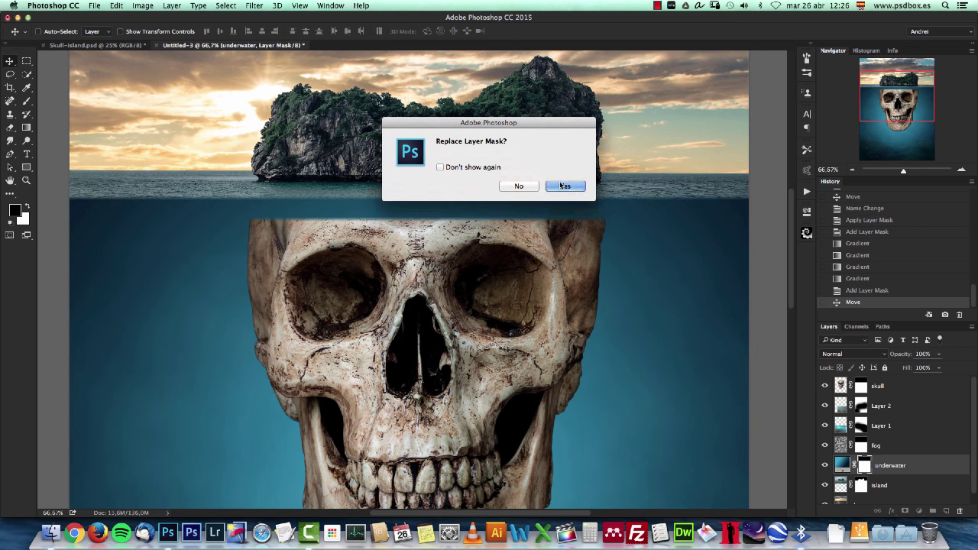
click(566, 187)
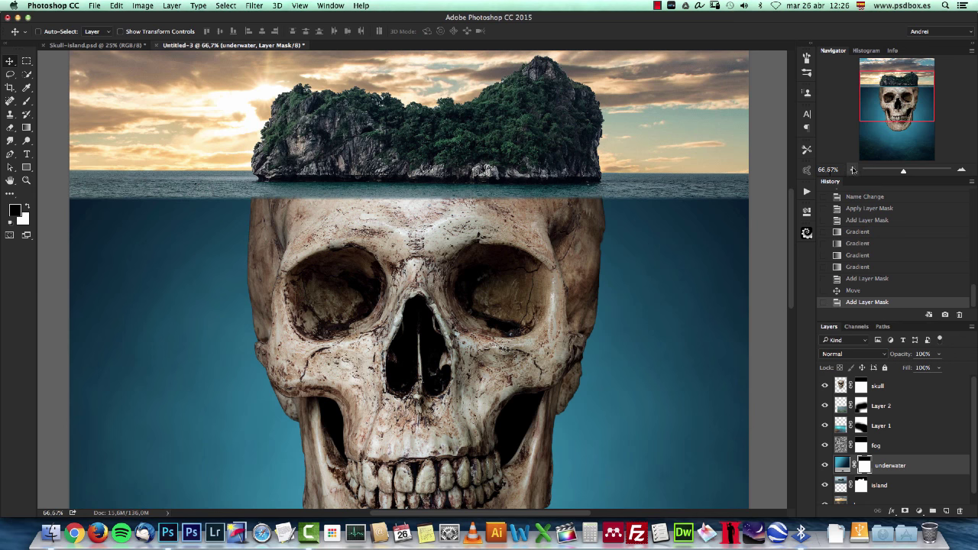
double_click(852, 169)
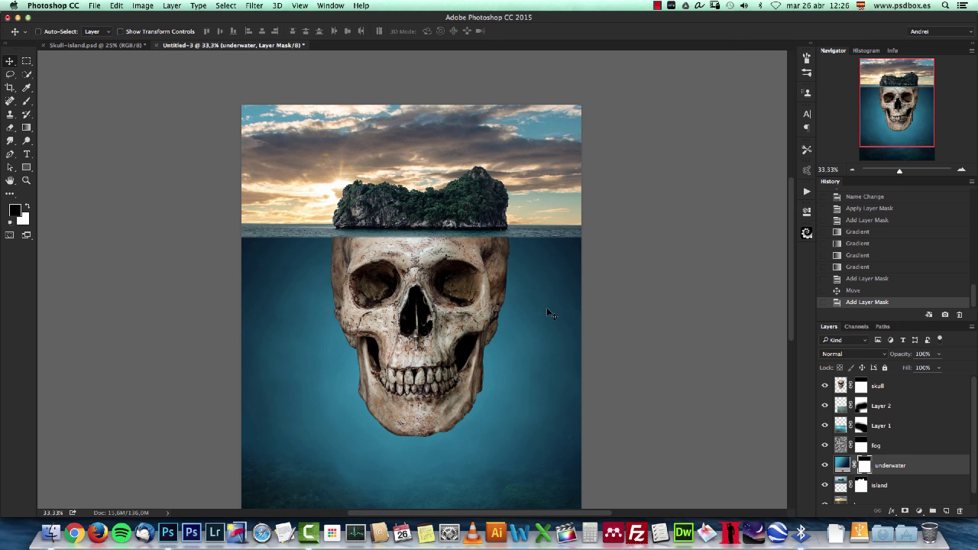
click(961, 170)
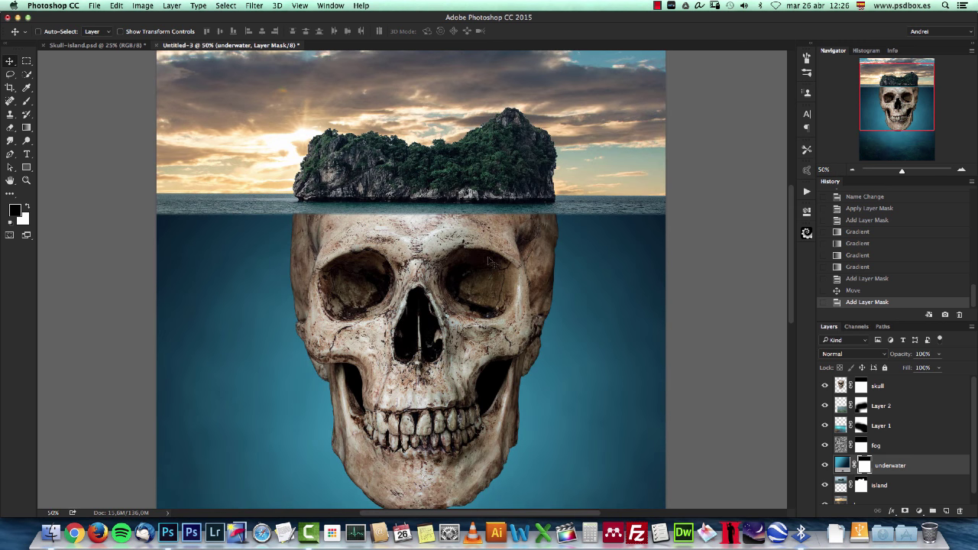
With the skull layer selected, open the rocky cliff photo.
click(908, 386)
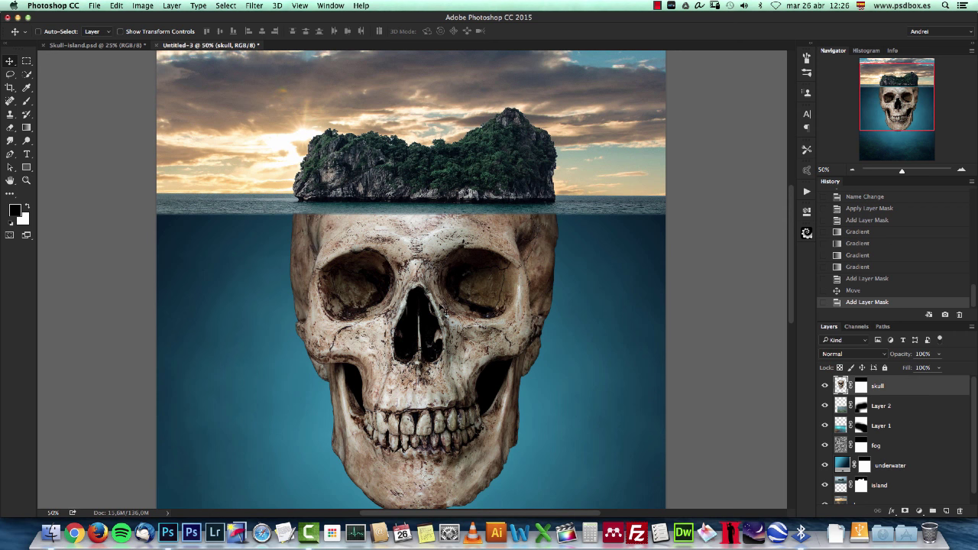
key(super+o)
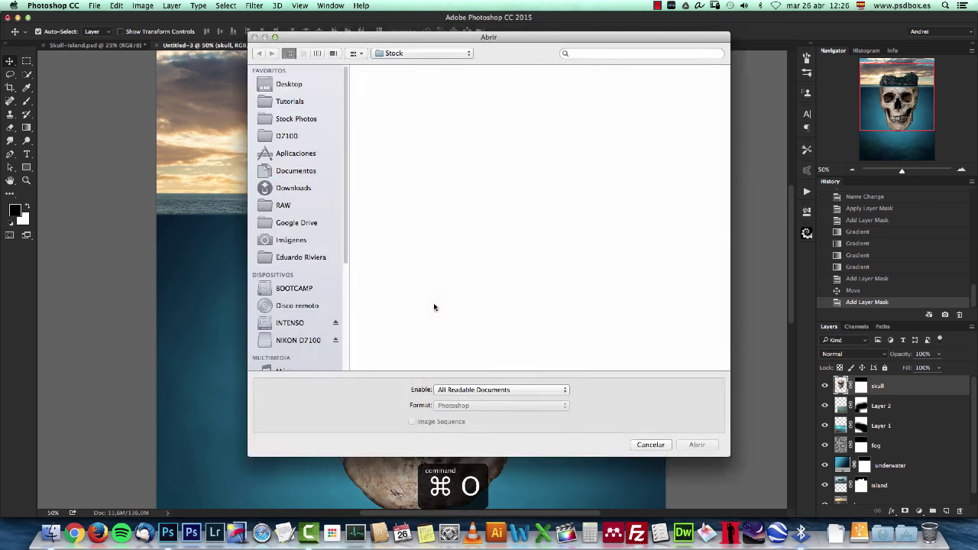
click(470, 153)
click(697, 445)
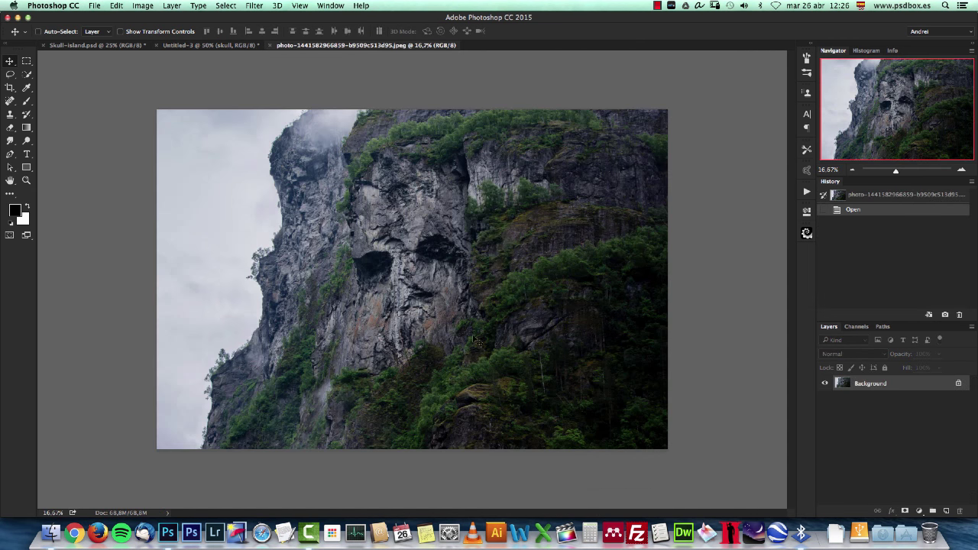
Copy the entire cliff photo, close it, and view the composite at 50%.
key(super+a)
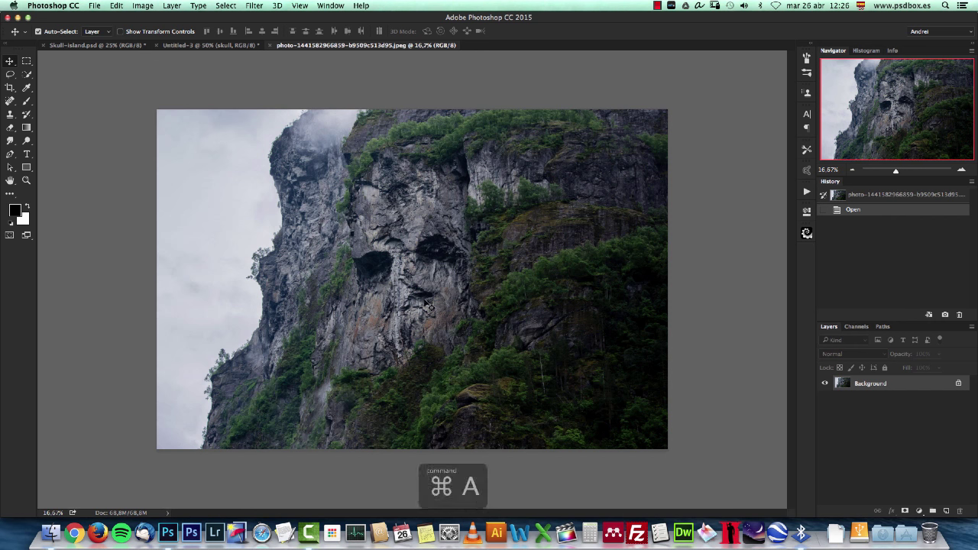
key(super+c)
key(super+w)
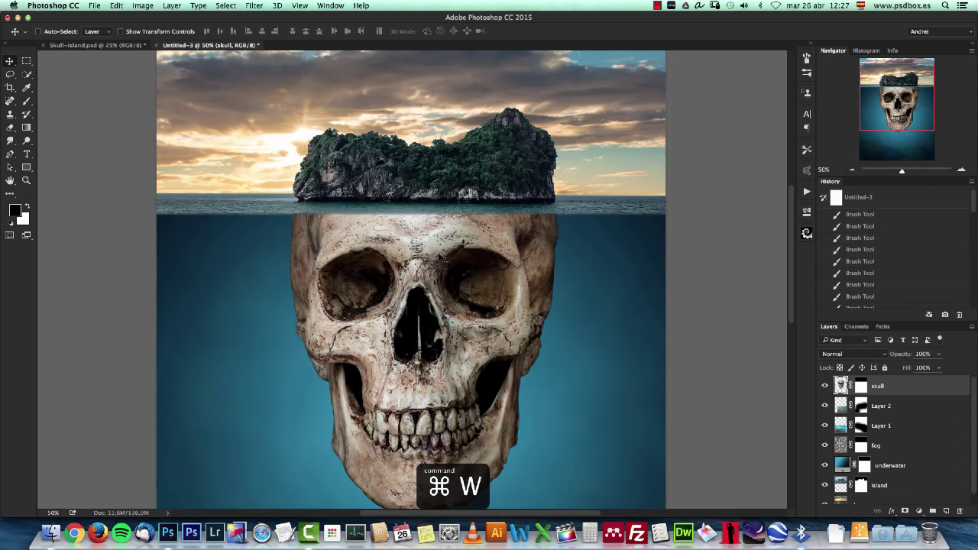
key(super+1)
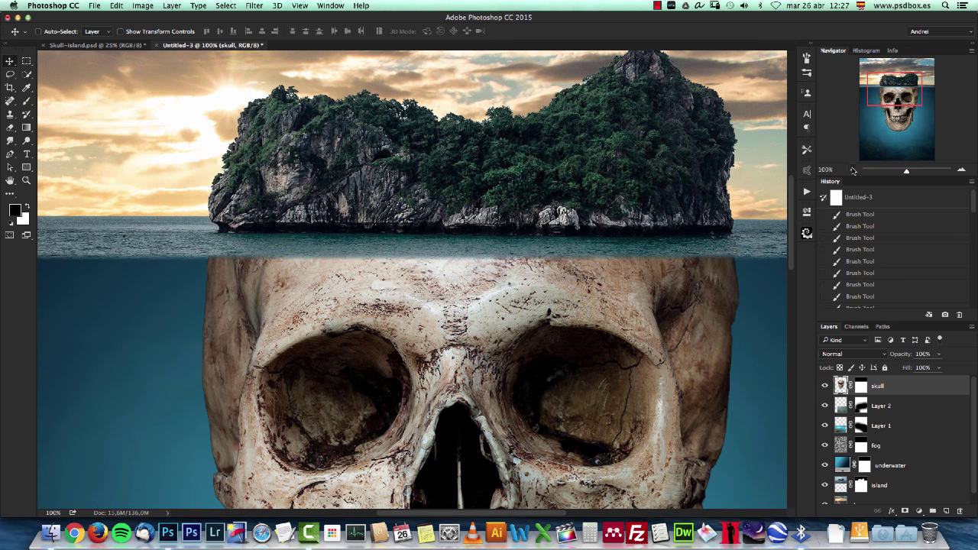
click(853, 169)
click(853, 170)
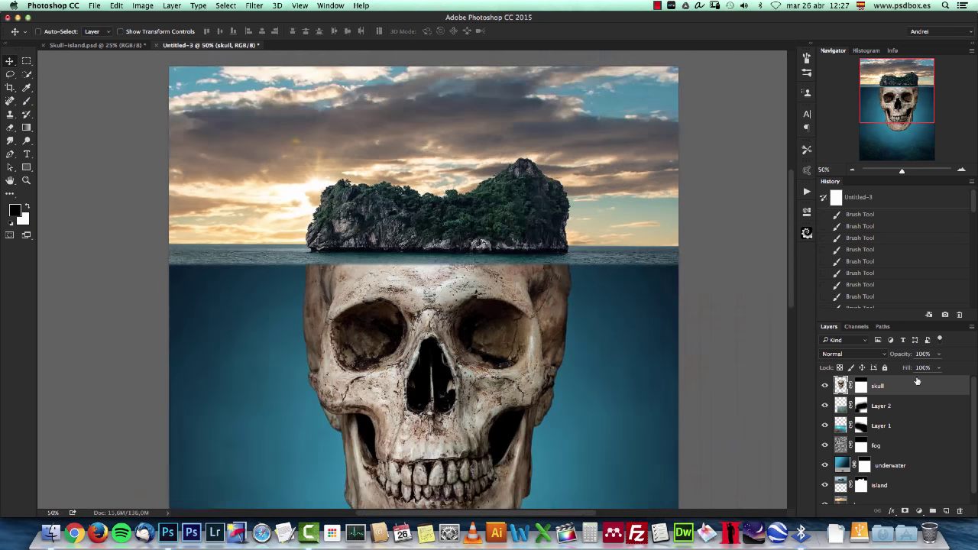
Paste the cliff photo as Layer 3 and clip it to the skull.
key(super+v)
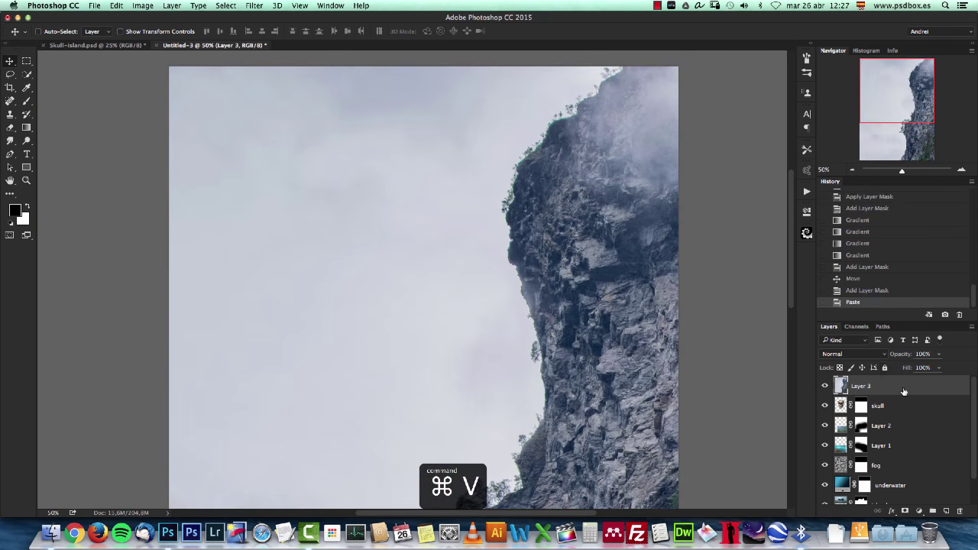
alt+click(936, 395)
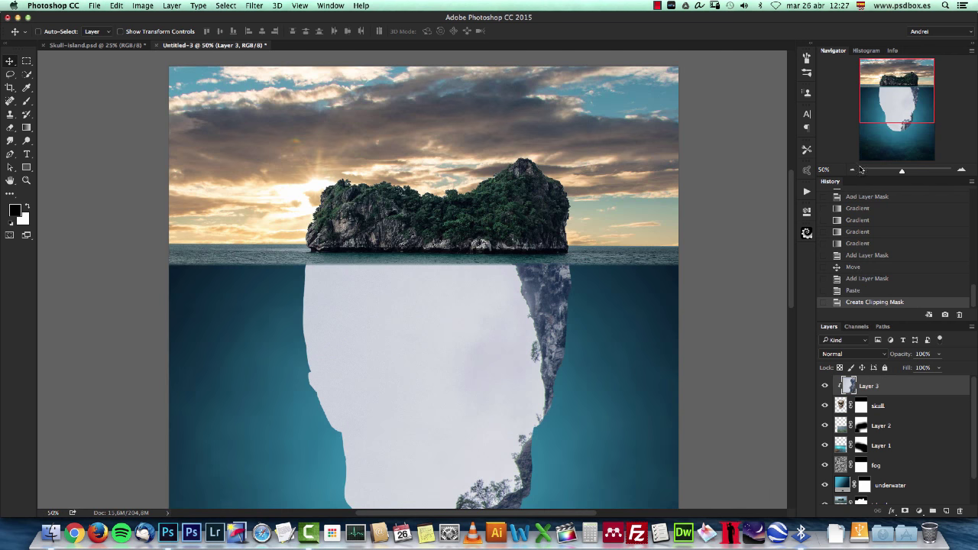
click(853, 171)
right_click(904, 383)
click(879, 209)
key(super+z)
Scale the clipped rock texture to 56.8% and position it to fill the skull.
key(super+t)
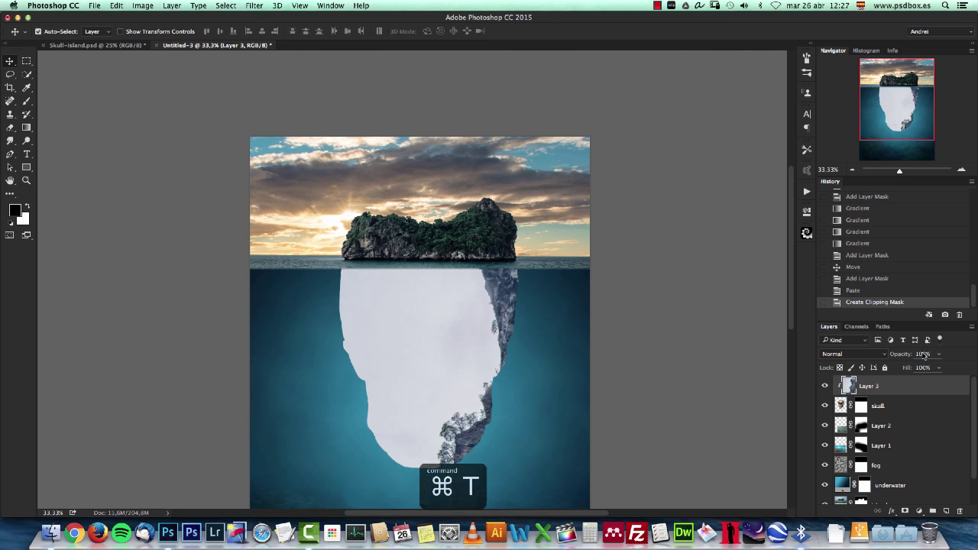
click(852, 170)
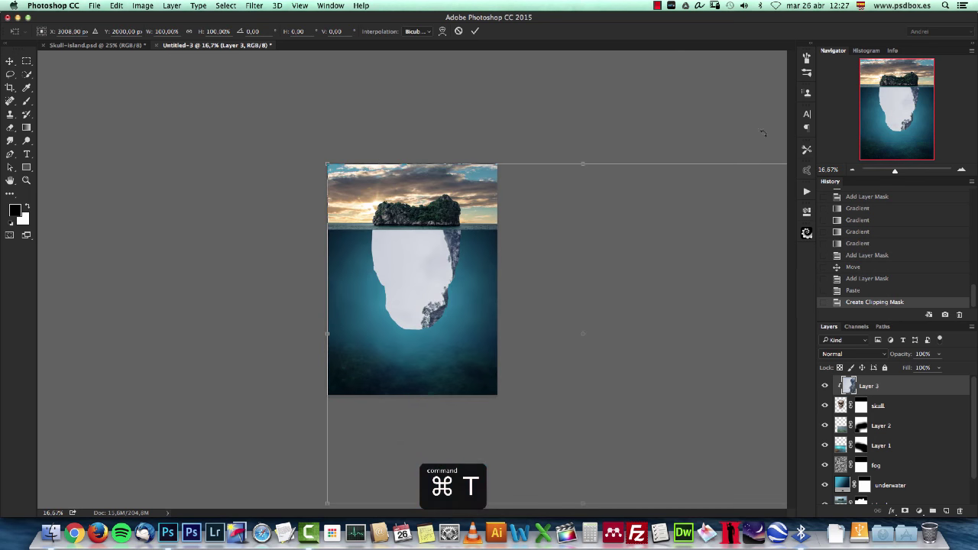
drag(347, 172, 515, 284)
key(super+z)
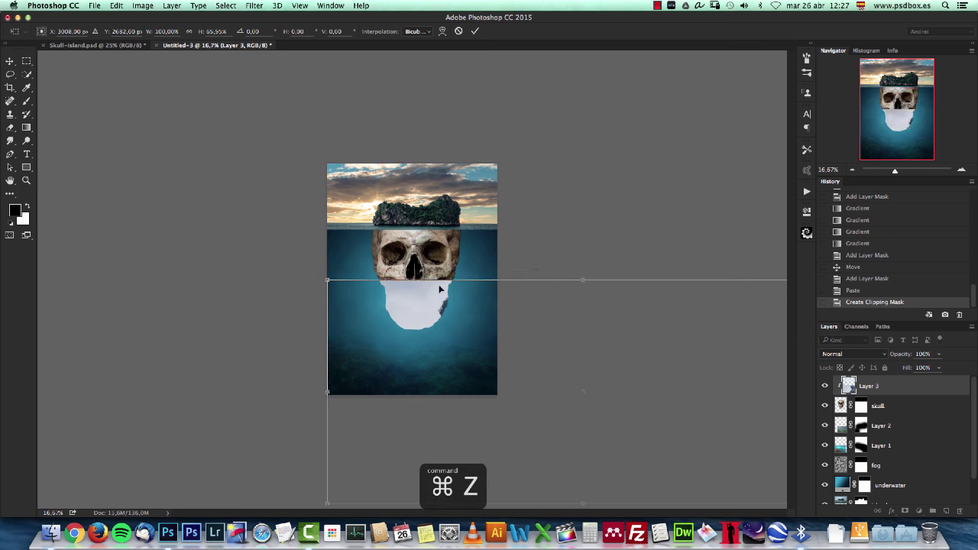
drag(328, 162, 546, 310)
drag(596, 365, 361, 259)
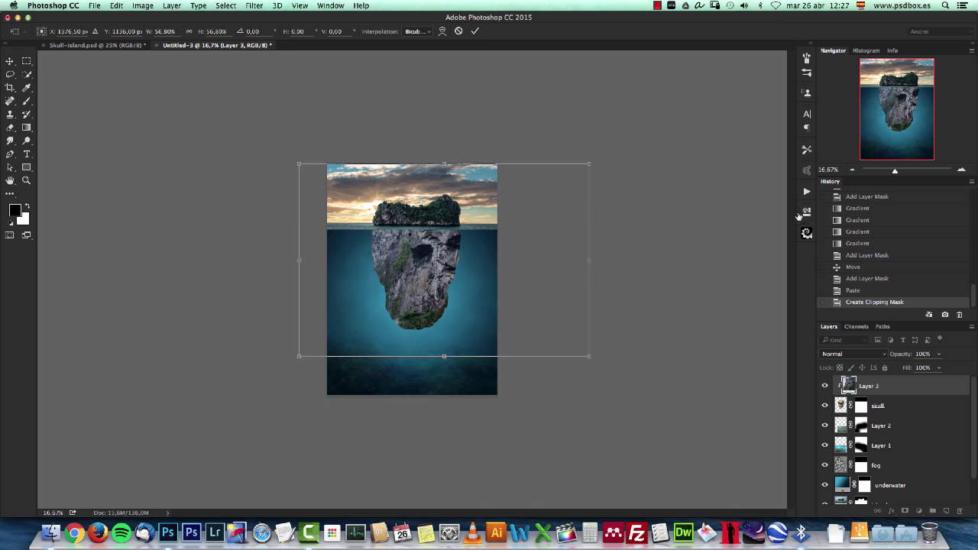
click(961, 169)
click(961, 170)
drag(554, 262, 501, 288)
key(Return)
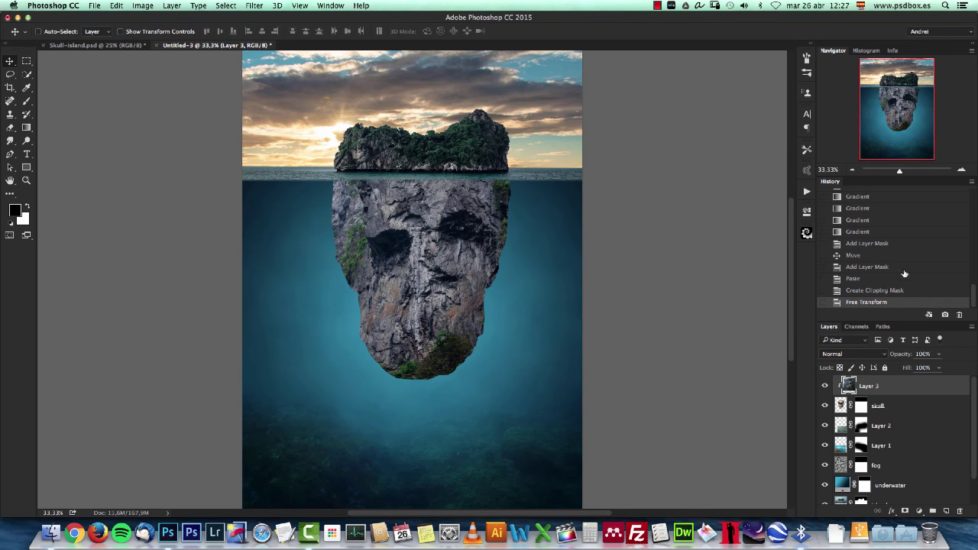
click(962, 168)
click(835, 353)
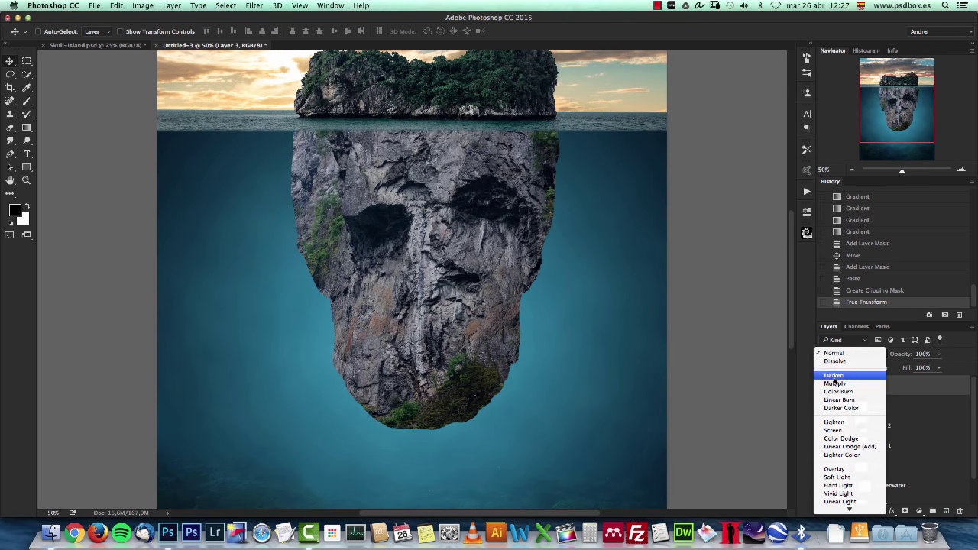
Set Layer 3's blend mode to Multiply and check the rock-textured skull at 100%.
click(835, 383)
drag(646, 279, 593, 287)
key(super+1)
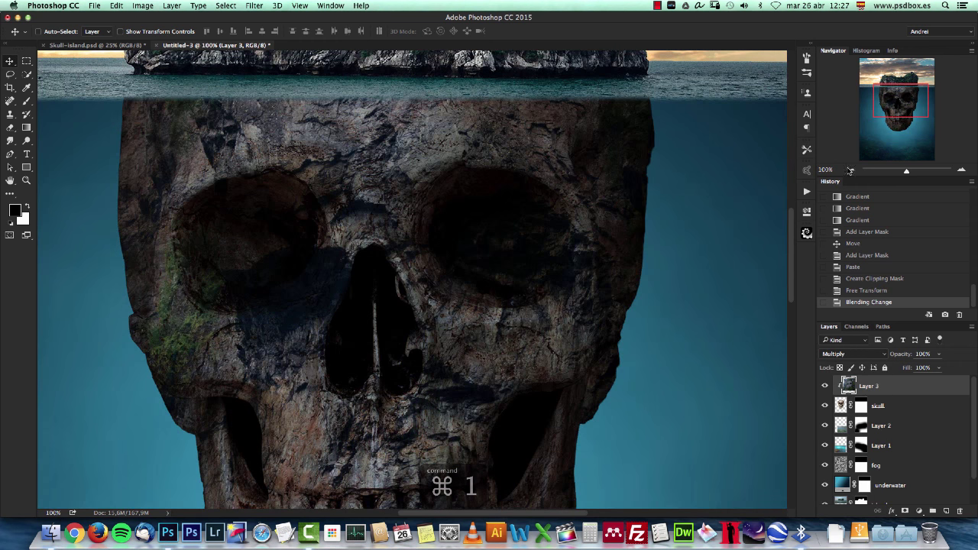
key(super+0)
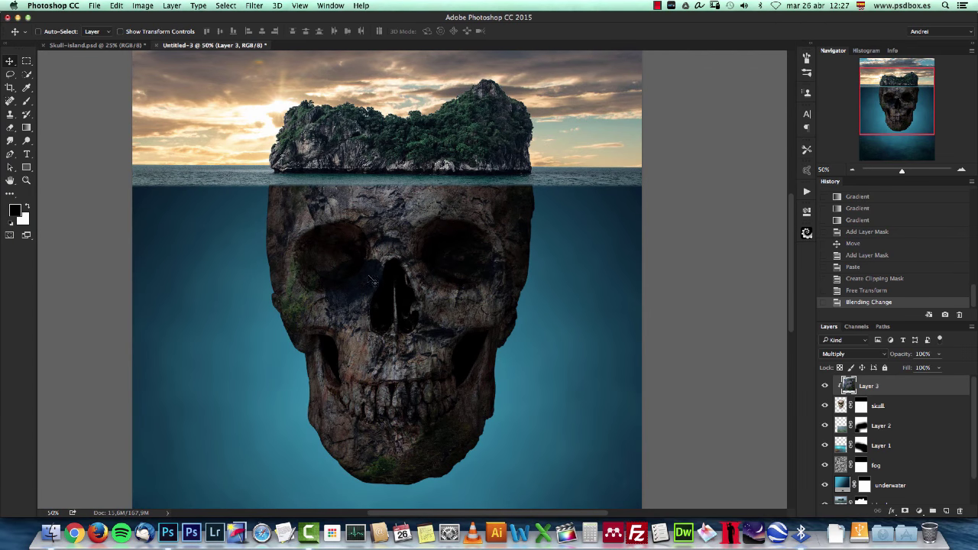
Toggle the rock layer to compare, then bring up the skull layer's adjustment layer list.
click(825, 385)
click(825, 385)
click(906, 406)
click(919, 510)
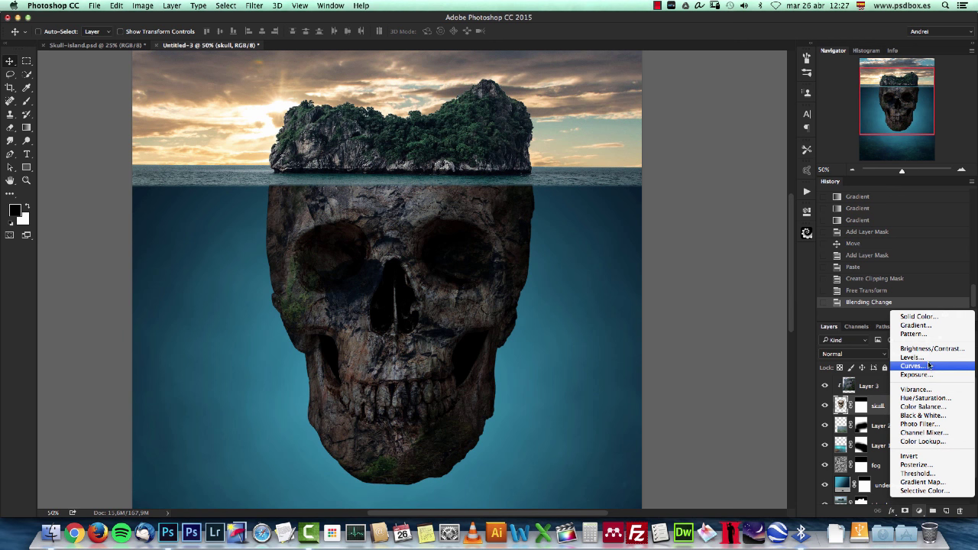
Add a Hue/Saturation adjustment above the skull and rename Layer 3 to 'rock texture'.
click(934, 398)
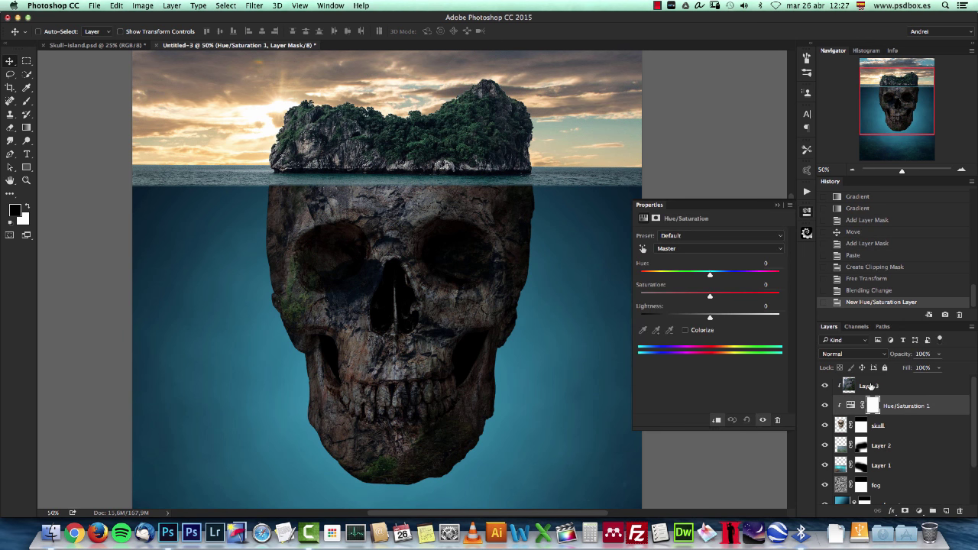
double_click(869, 386)
text(roc)
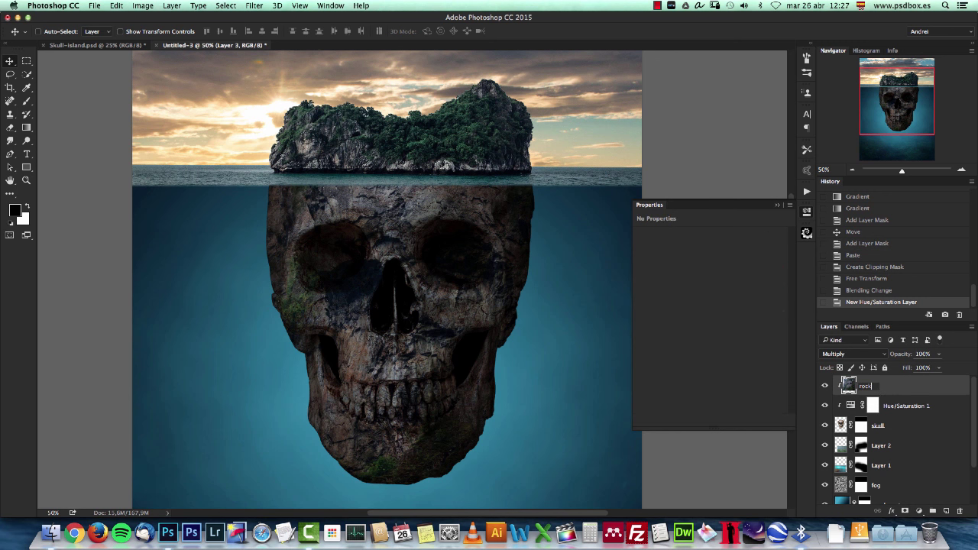
text(k texture)
key(Return)
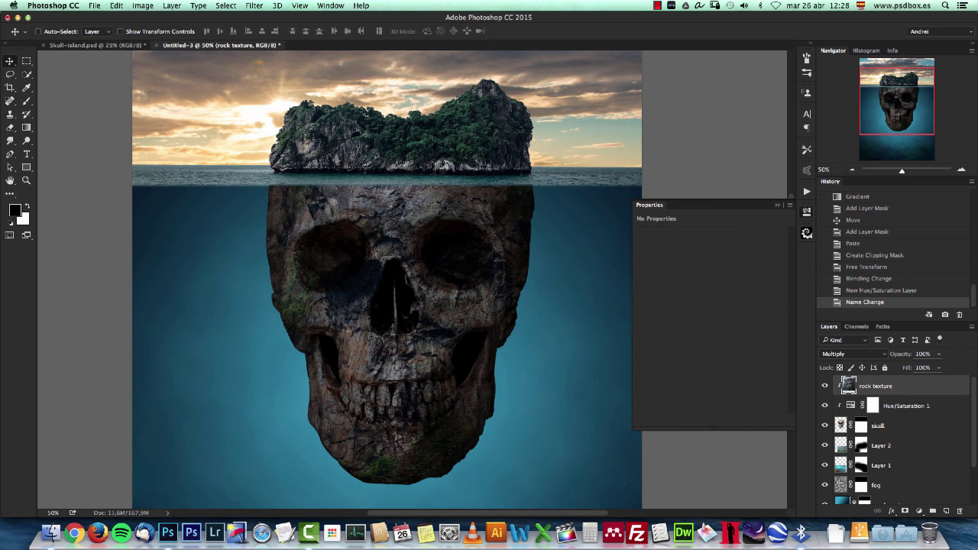
Lower the skull's saturation to -20 and toggle the Hue/Saturation effect to compare.
click(852, 406)
drag(695, 295, 671, 297)
click(779, 206)
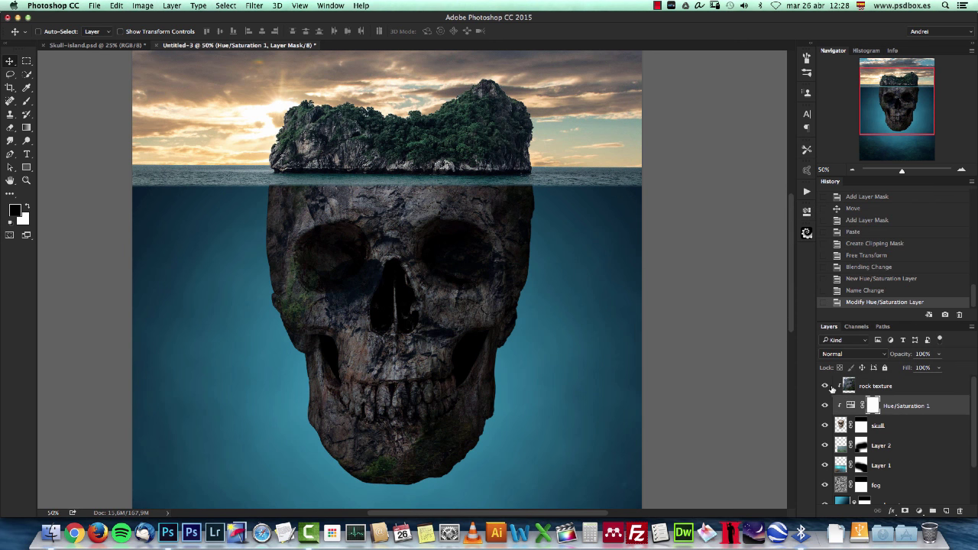
click(825, 386)
click(825, 406)
click(824, 406)
click(824, 406)
click(825, 406)
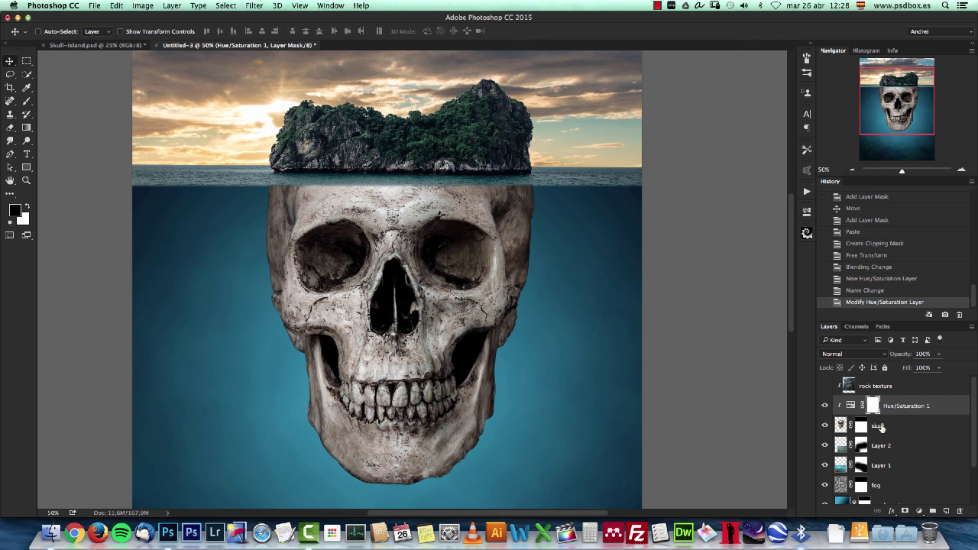
Add a Levels layer clipped to the skull: white input 155, midtones 1.50, raised output black.
click(919, 510)
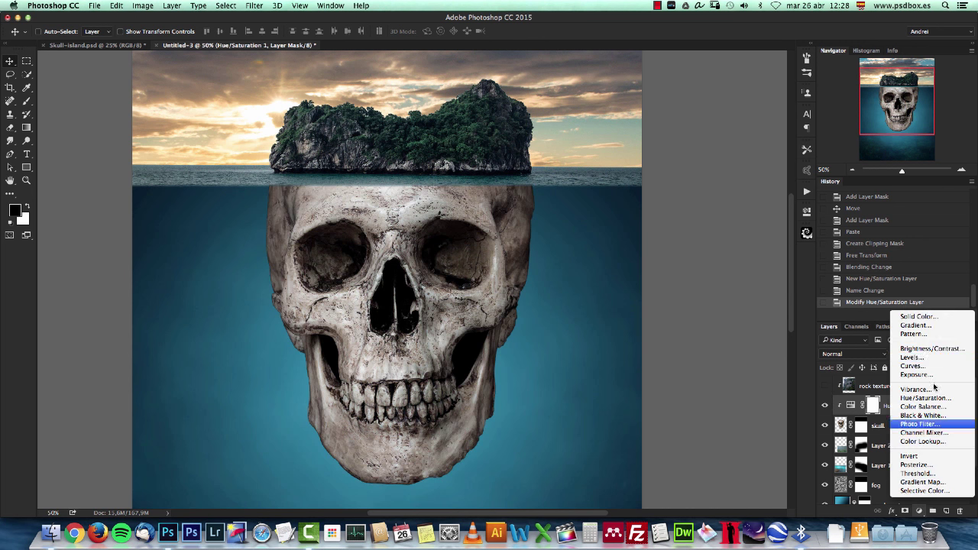
click(920, 360)
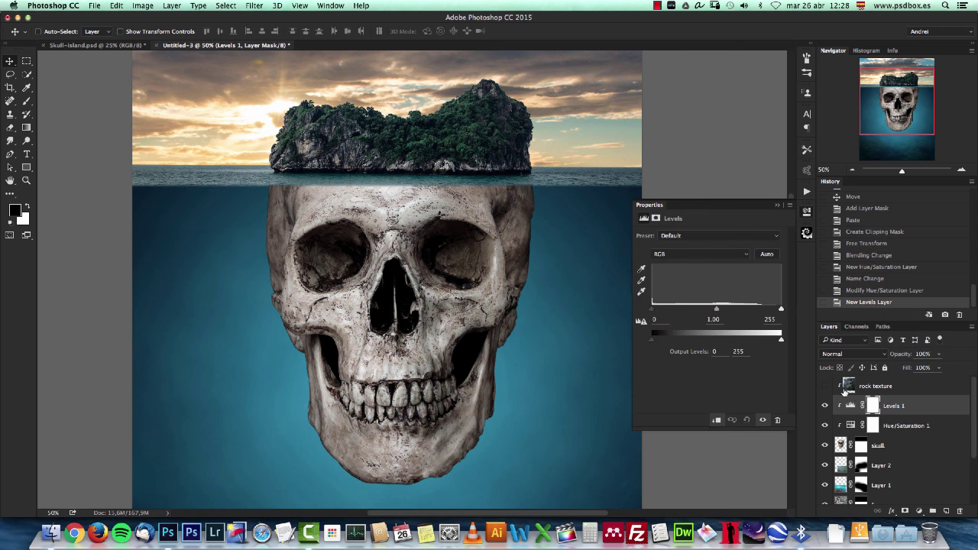
alt+click(847, 397)
click(850, 405)
drag(781, 308, 752, 309)
drag(691, 309, 688, 309)
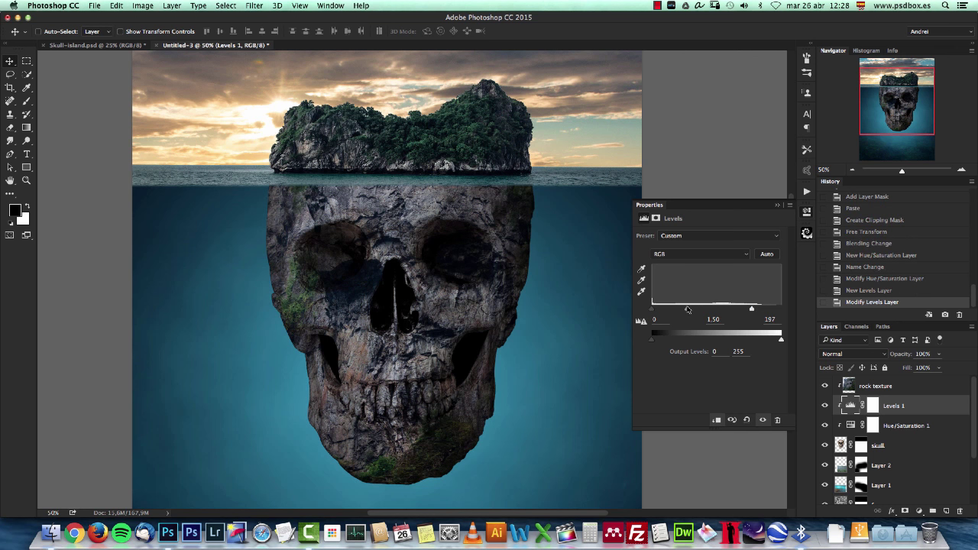
drag(754, 310, 746, 310)
drag(661, 343, 672, 343)
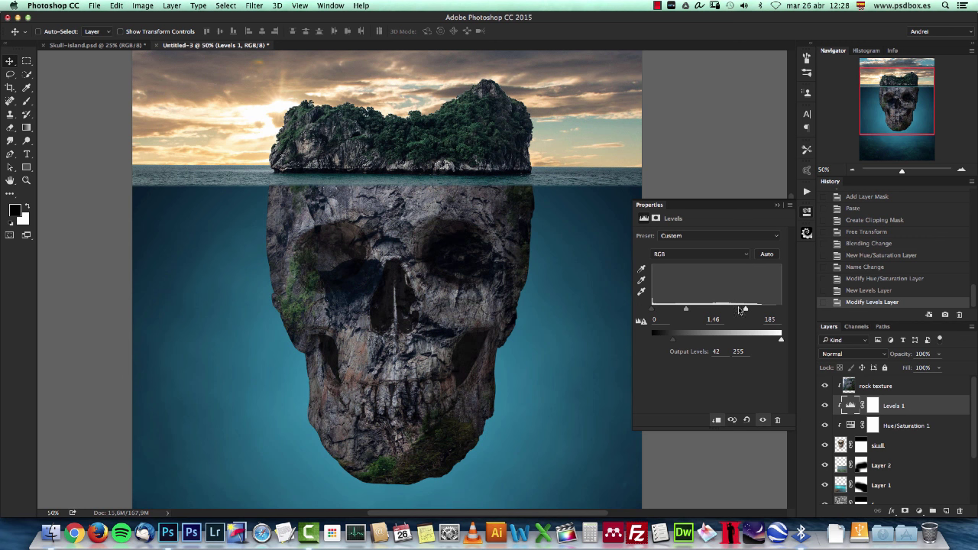
drag(746, 309, 669, 339)
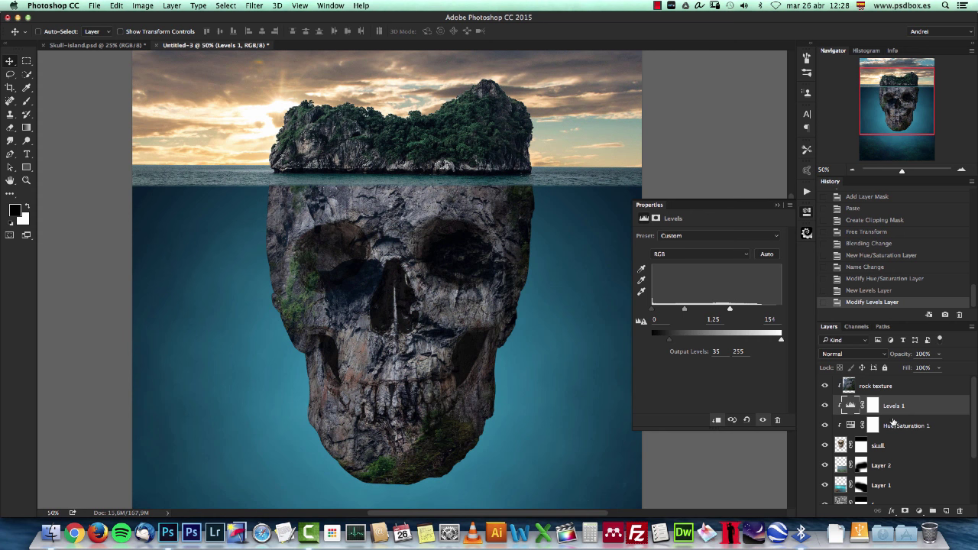
click(776, 206)
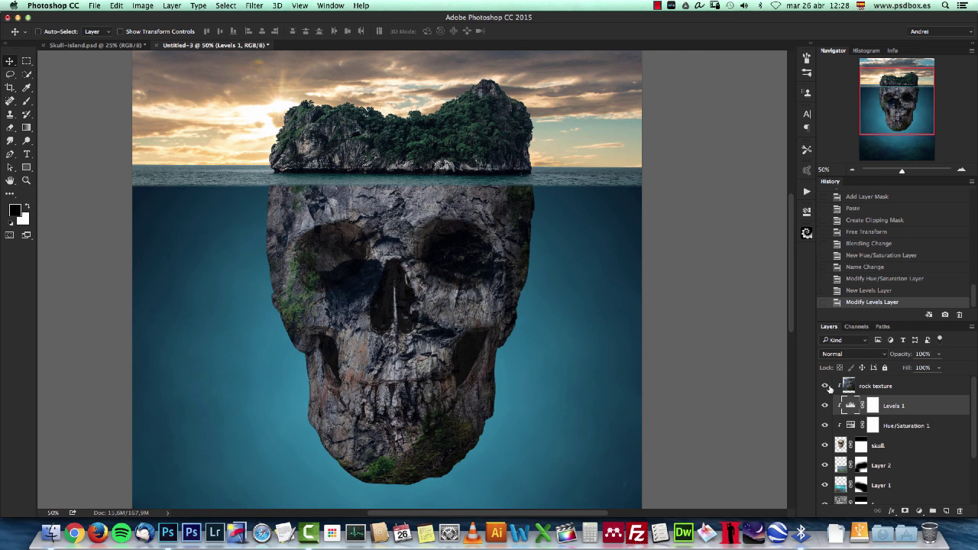
Toggle rock texture's visibility to check the skull, then make rock texture the active layer.
click(825, 386)
click(825, 386)
click(878, 389)
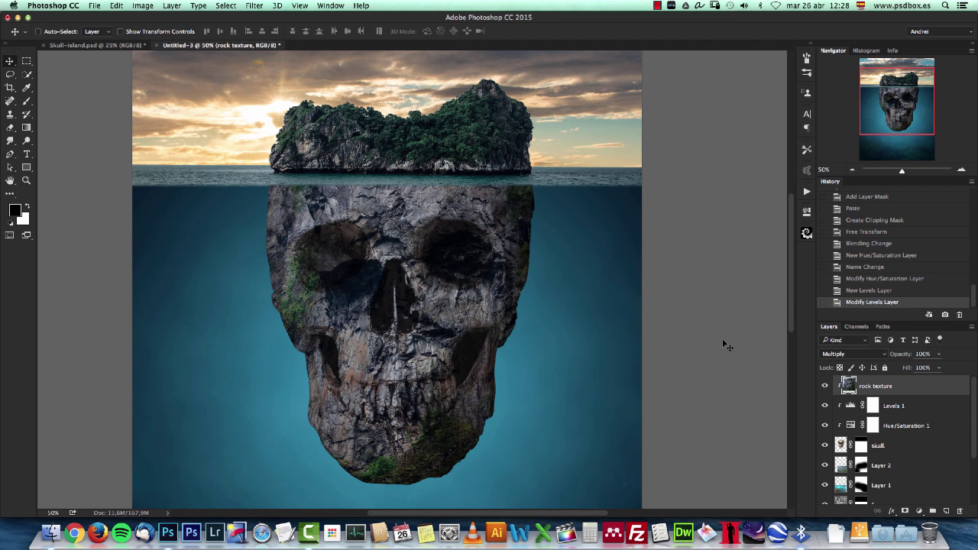
drag(902, 116, 885, 136)
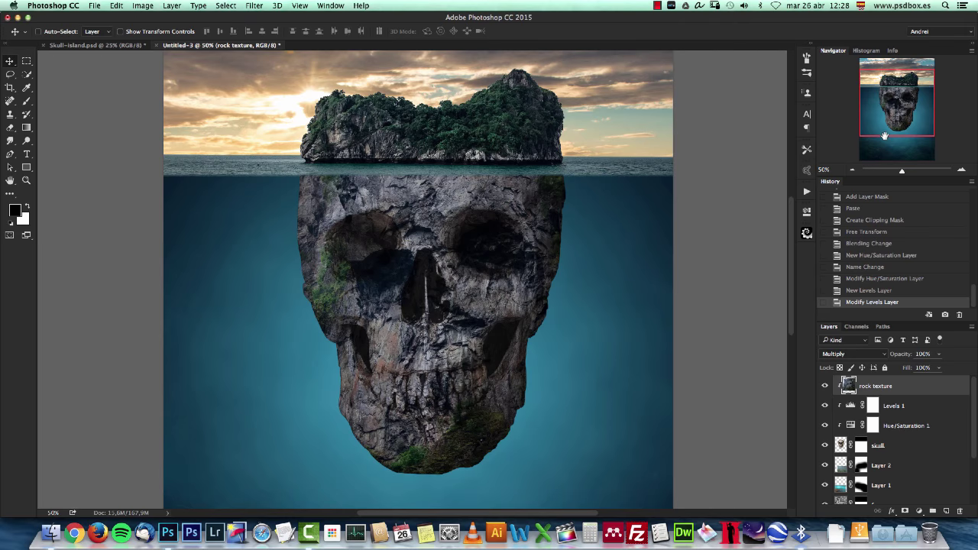
key(super+1)
scroll(585, 329, right, 3)
scroll(585, 329, up, 2)
scroll(585, 329, up, 1)
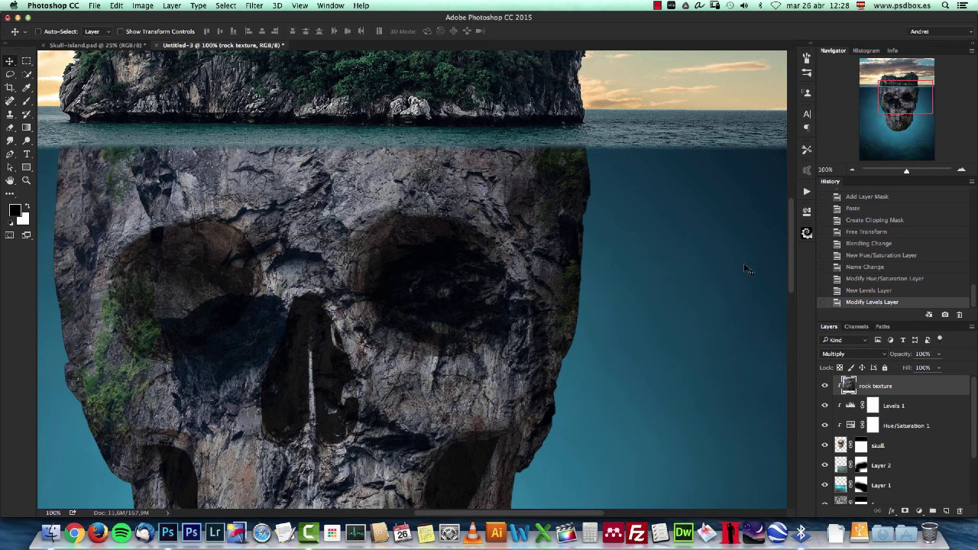
scroll(601, 301, down, 3)
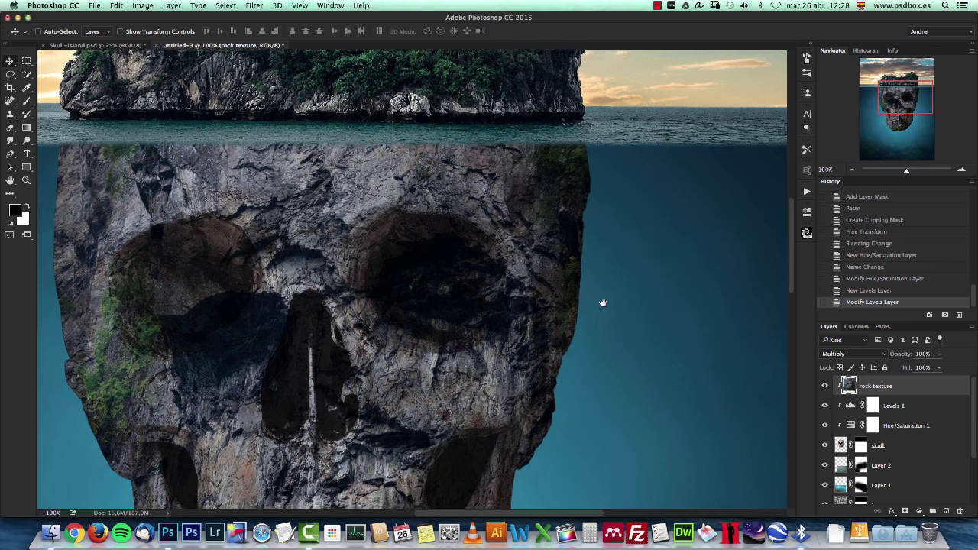
click(850, 170)
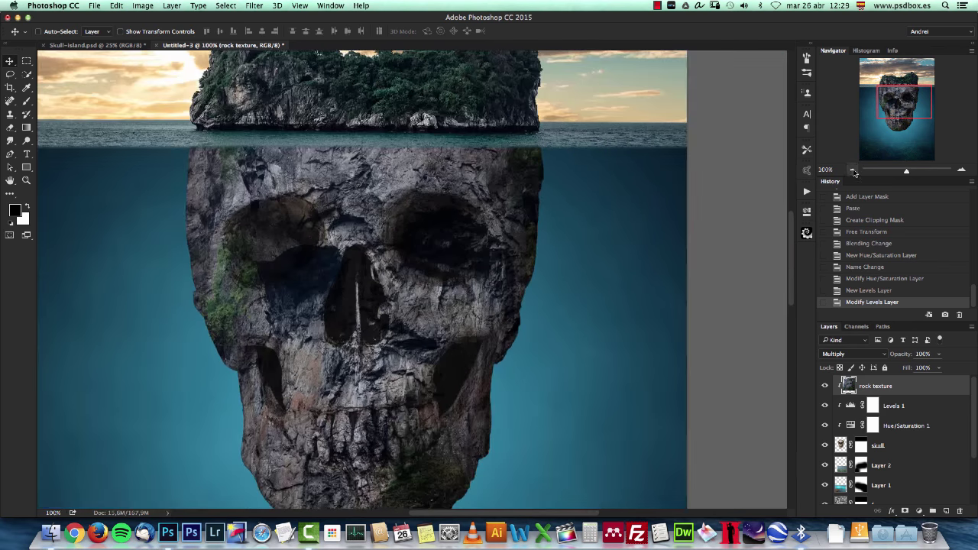
scroll(424, 341, down, 5)
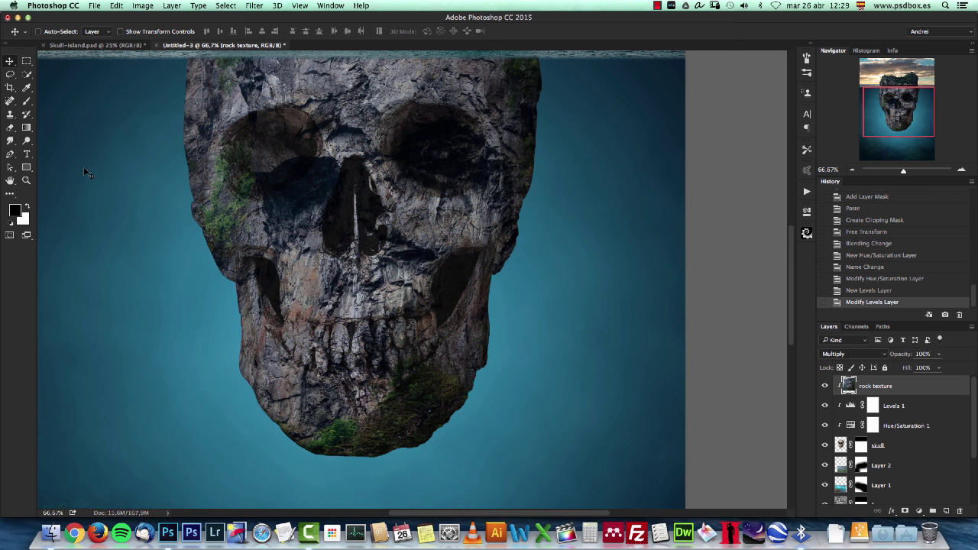
Switch to the Brush tool with the 63 px textured brush.
click(27, 100)
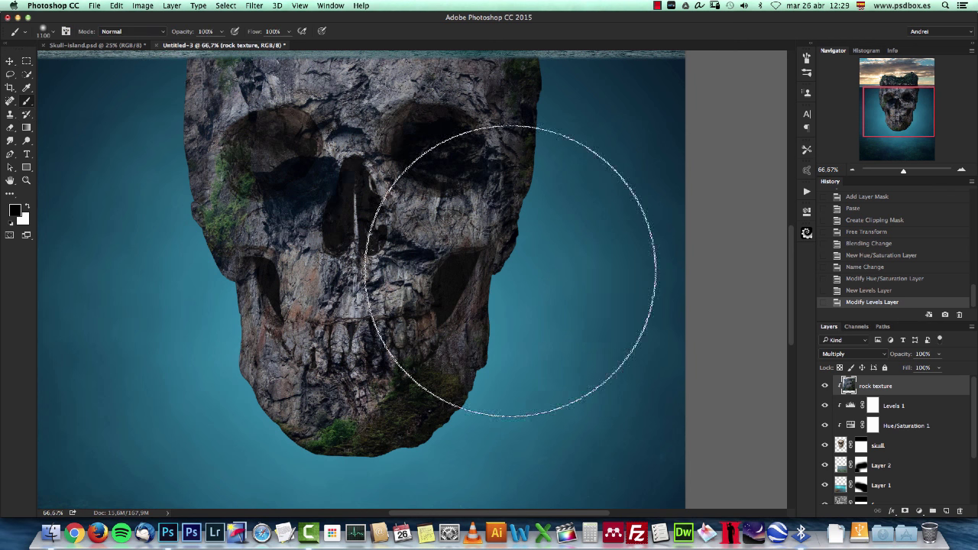
right_click(534, 252)
click(647, 411)
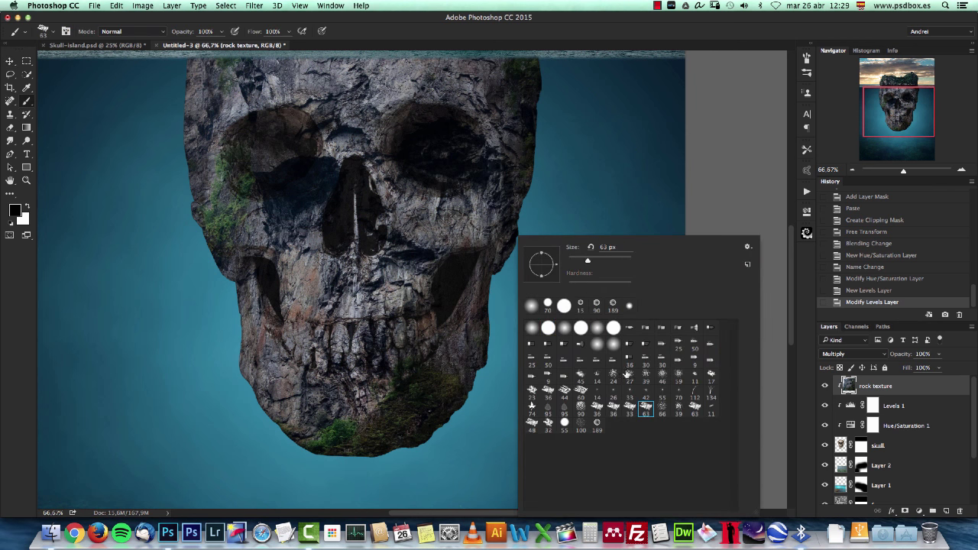
click(848, 388)
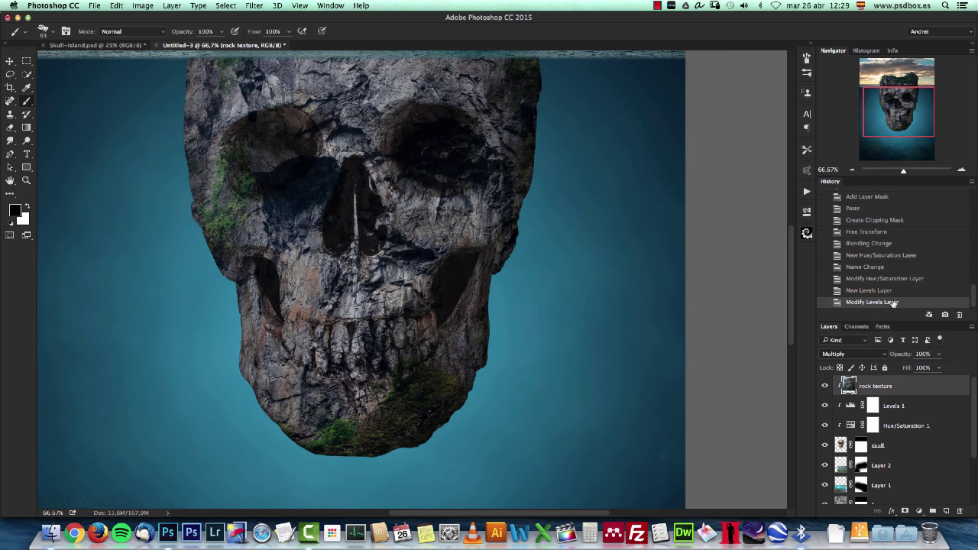
Zoom to 200% on the skull's right edge and target the skull layer's mask.
click(961, 169)
click(961, 170)
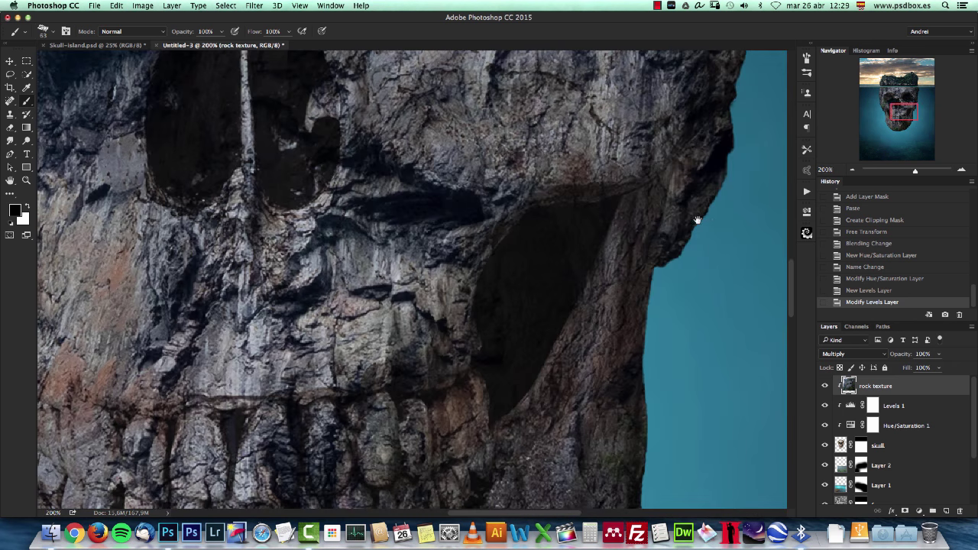
drag(694, 219, 546, 230)
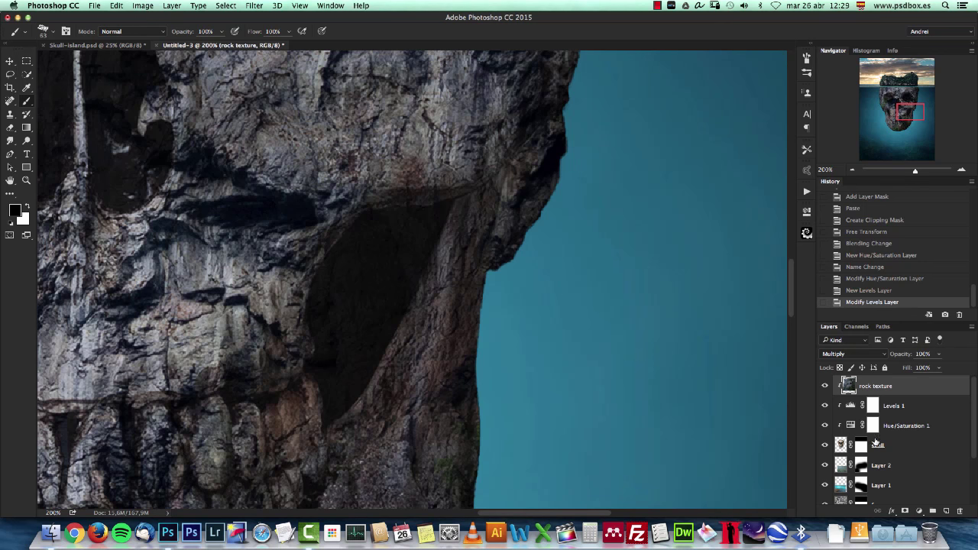
click(862, 447)
super+click(864, 448)
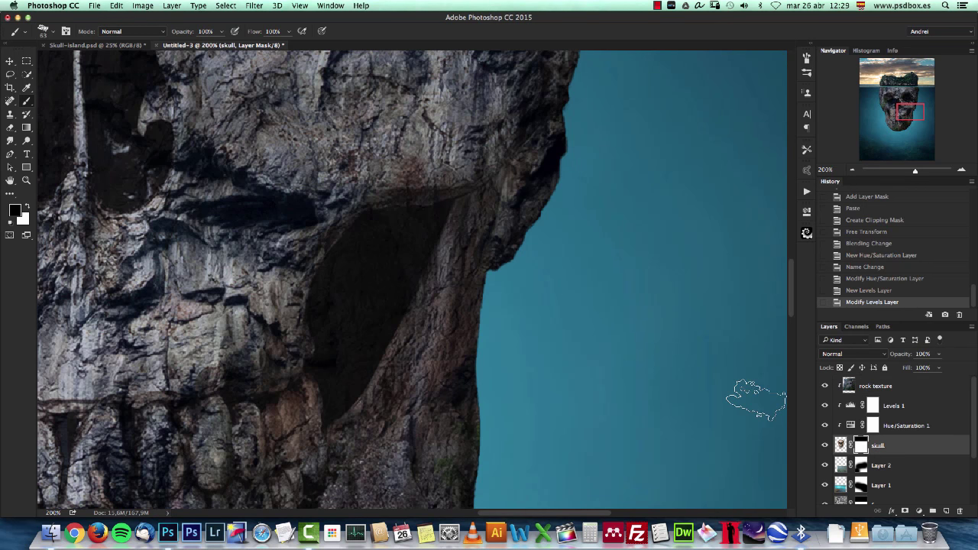
Mask away rock along the skull's right and lower edges with brush dabs.
click(558, 233)
click(548, 227)
click(539, 238)
click(533, 249)
click(527, 258)
click(524, 269)
click(512, 276)
click(505, 298)
click(502, 317)
click(498, 340)
click(495, 366)
click(507, 404)
click(485, 393)
click(497, 382)
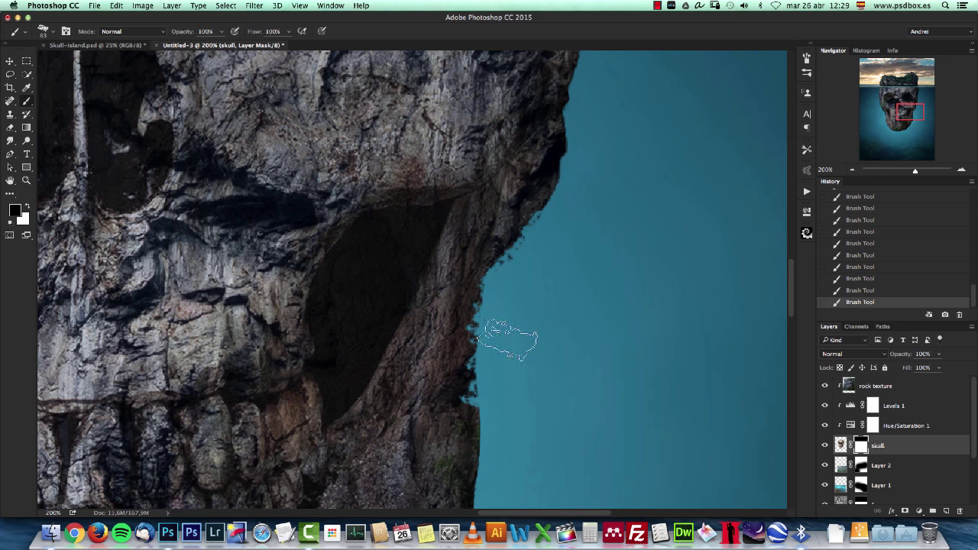
Revert to the state before the brush strokes and pan up to the water above the cliff.
scroll(974, 283, down, 1)
scroll(974, 282, up, 2)
click(879, 207)
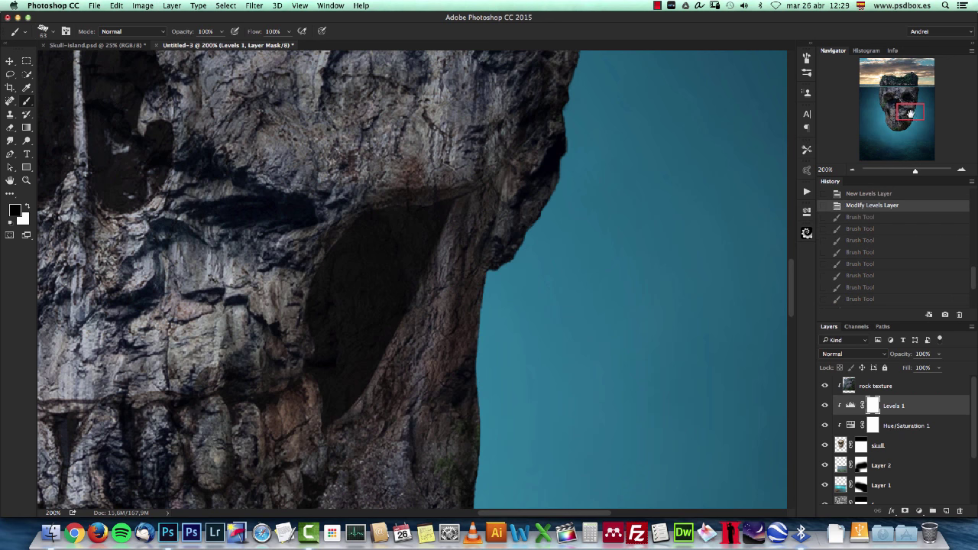
drag(914, 109, 916, 85)
scroll(589, 120, up, 5)
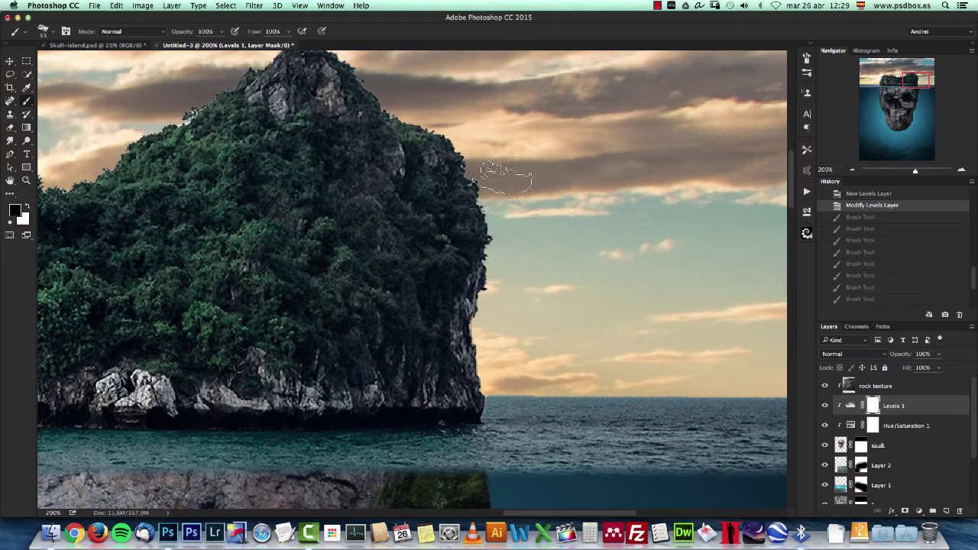
scroll(493, 329, down, 5)
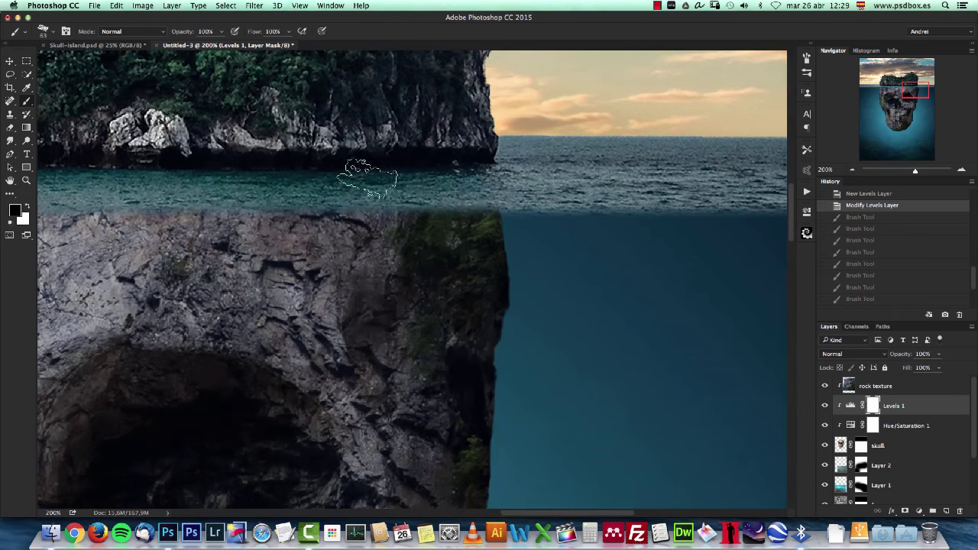
Switch to the Rectangular Marquee and zoom out until the whole composite fits at 50%.
click(27, 61)
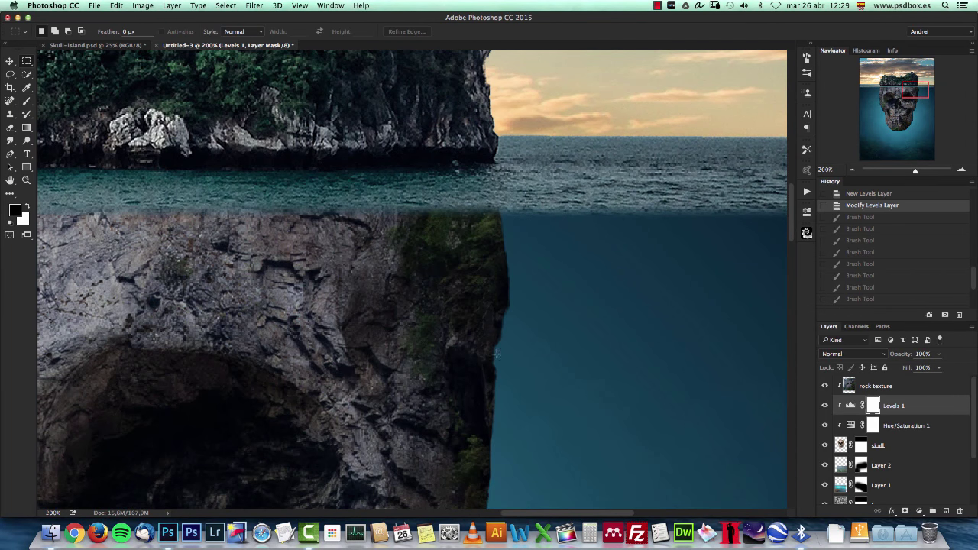
click(853, 168)
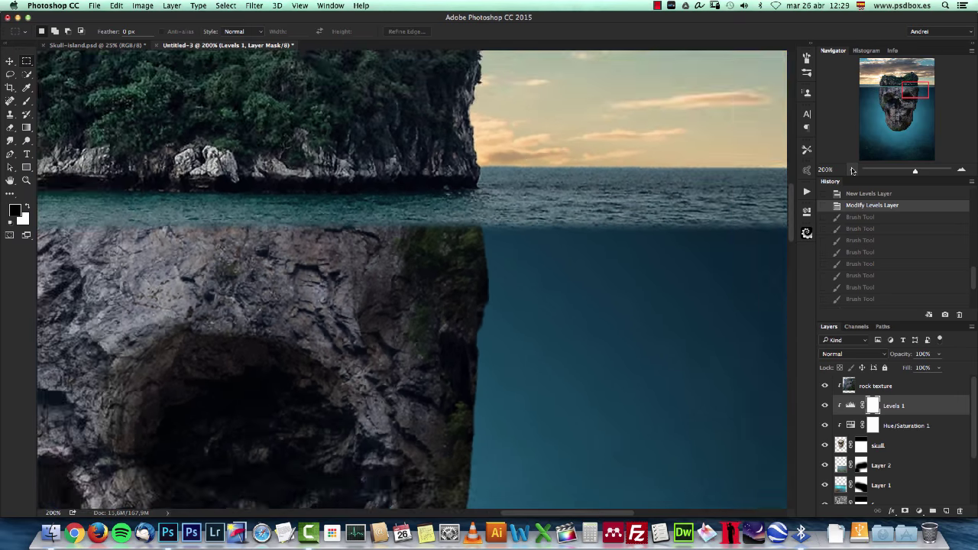
click(853, 169)
drag(520, 272, 571, 208)
drag(465, 191, 494, 227)
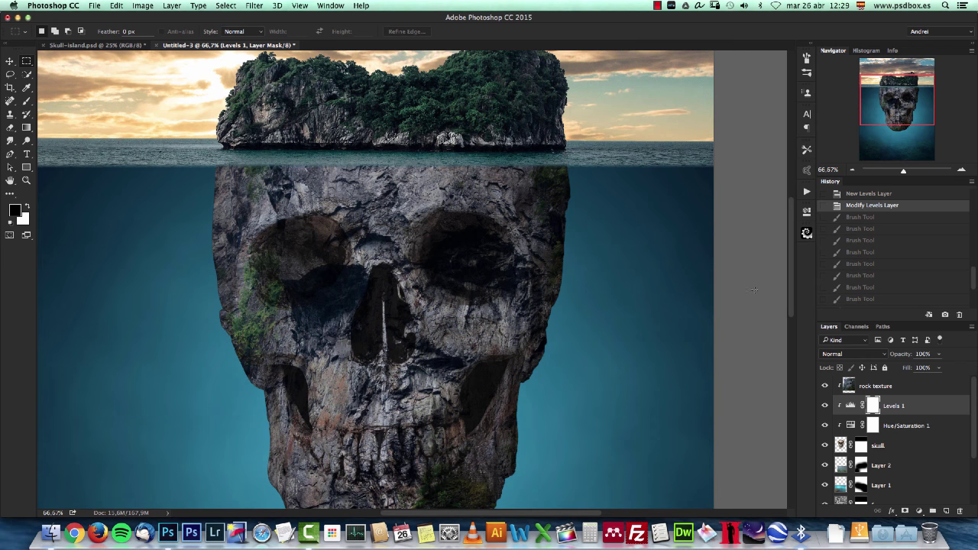
click(852, 169)
drag(503, 311, 505, 312)
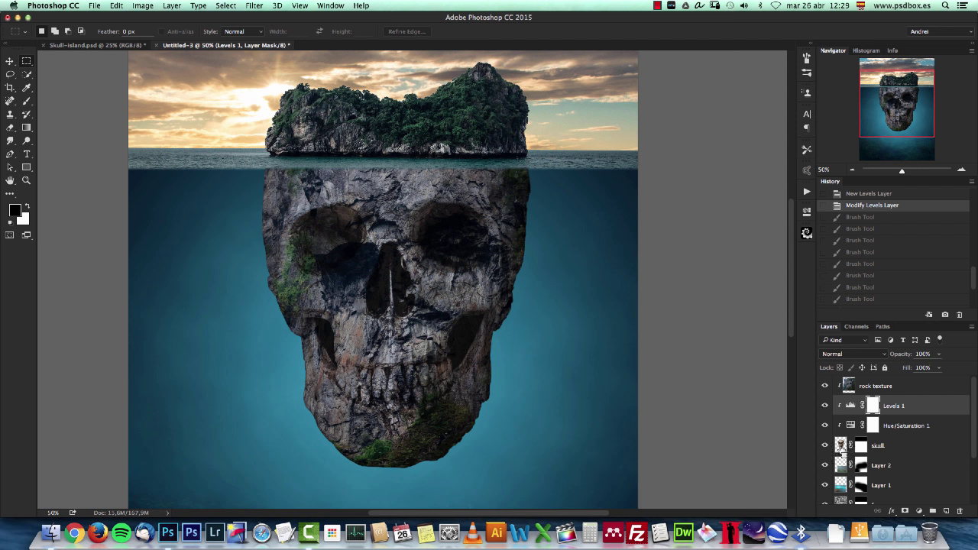
Load the skull's outline as a selection and convert it into a work path.
super+click(841, 444)
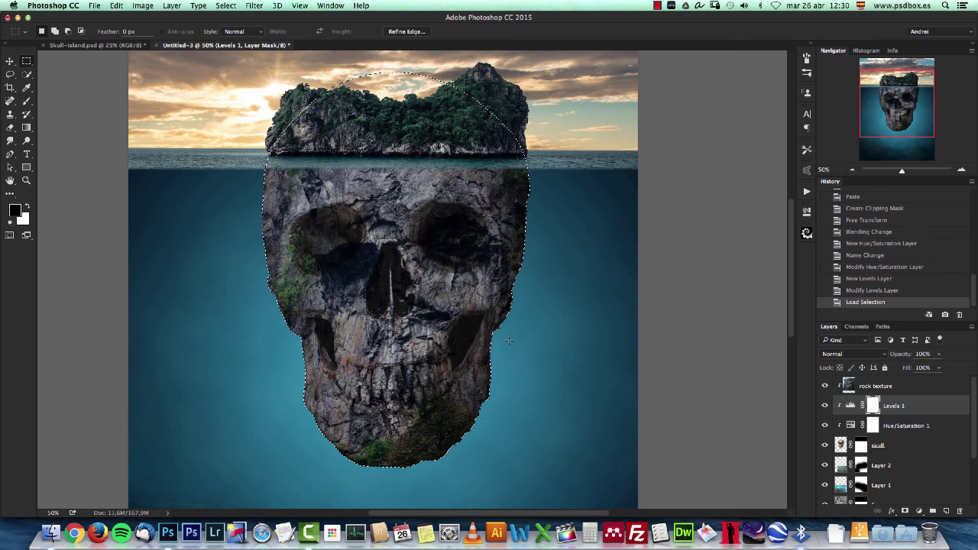
right_click(306, 201)
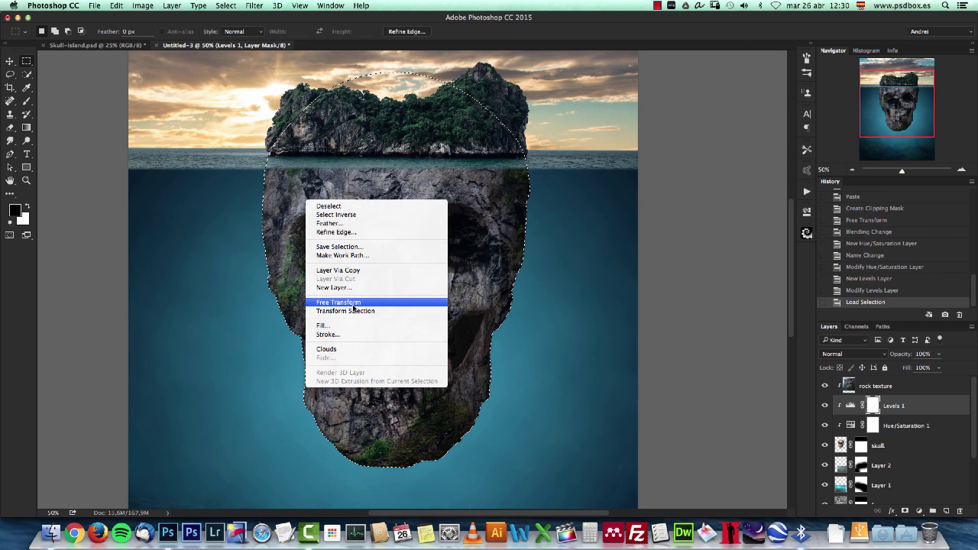
click(920, 405)
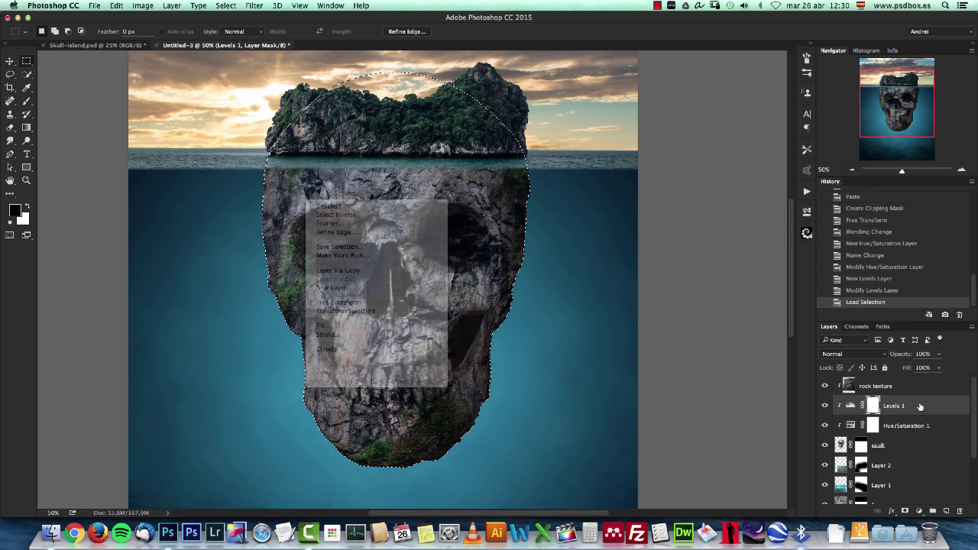
right_click(286, 218)
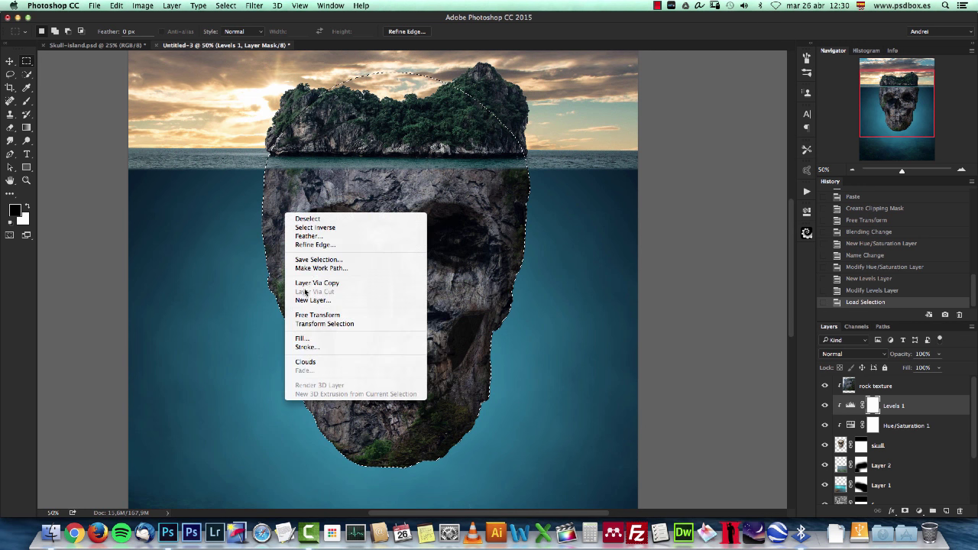
click(321, 268)
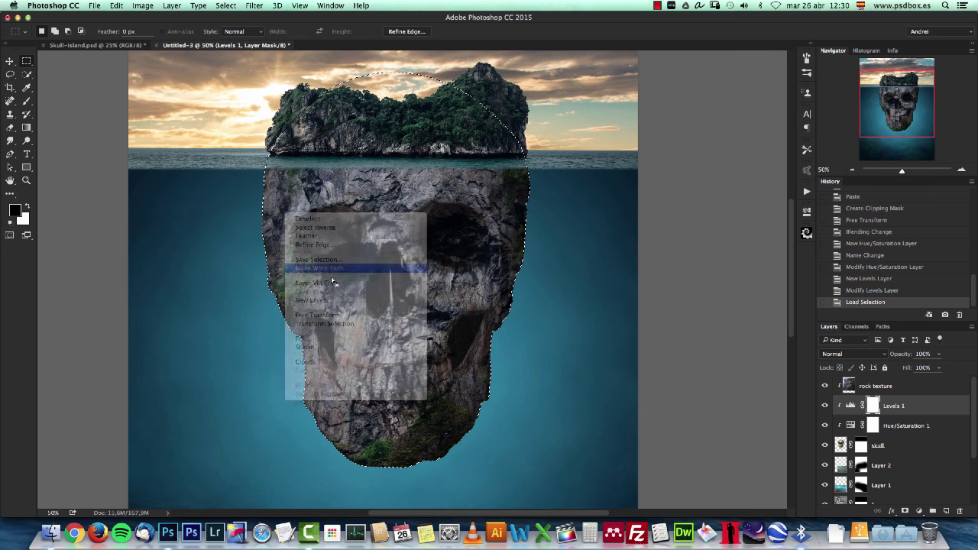
click(536, 245)
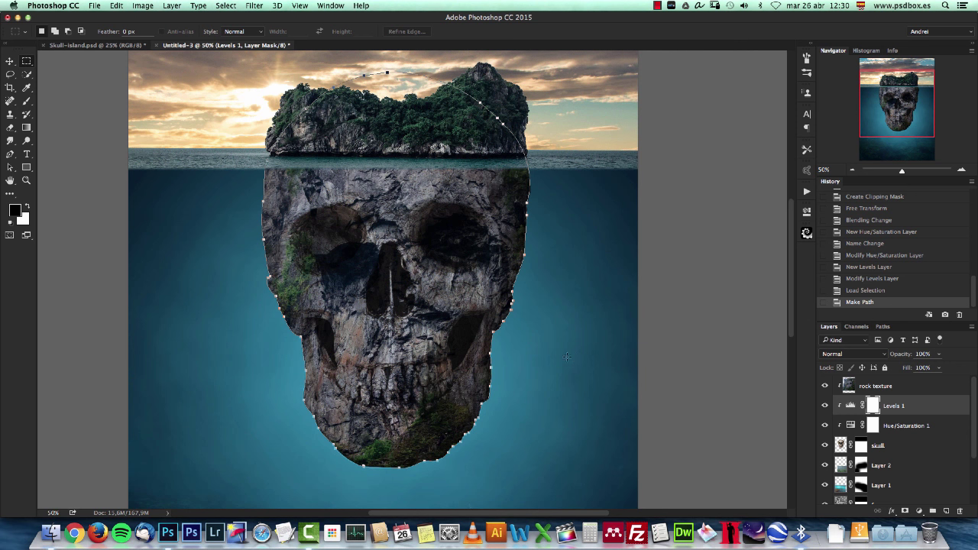
Add the skull path as a vector mask using the path tool.
click(10, 155)
right_click(374, 269)
click(382, 276)
Cancel stroking the path with Brush, undo the vector mask, and target the skull layer's mask.
right_click(414, 334)
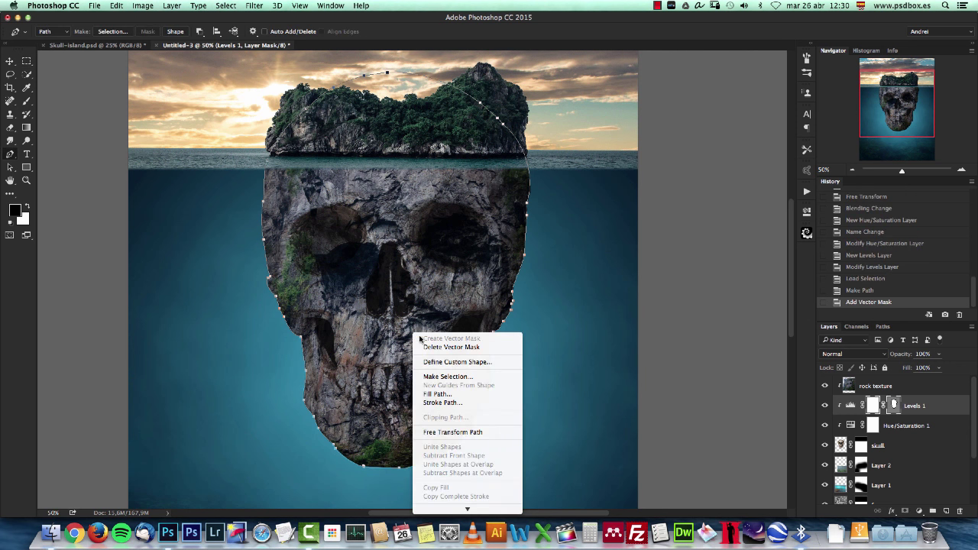
click(440, 403)
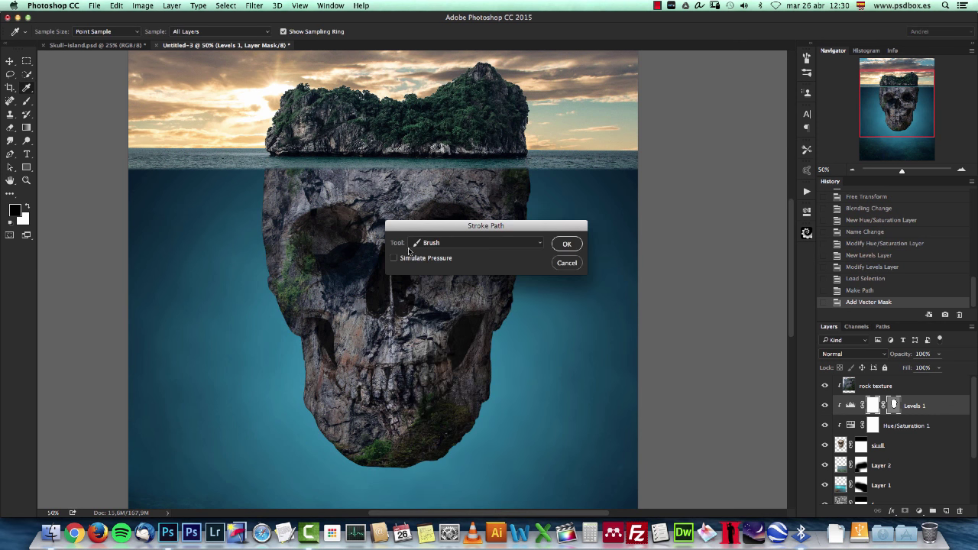
click(440, 243)
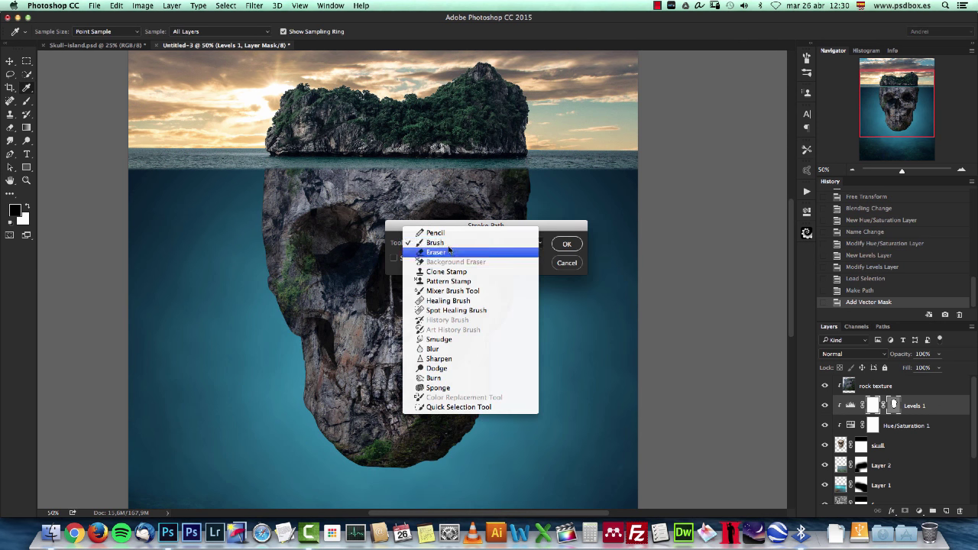
click(572, 237)
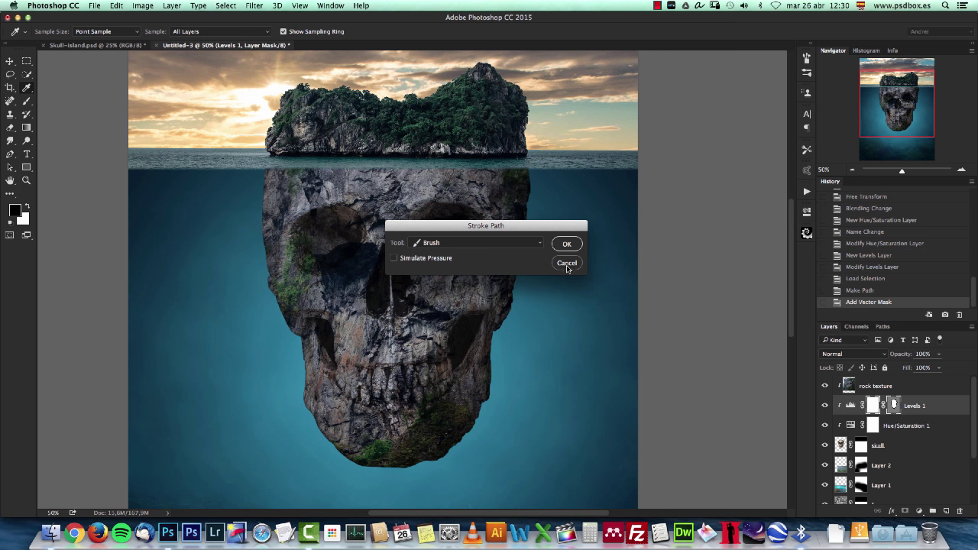
click(567, 264)
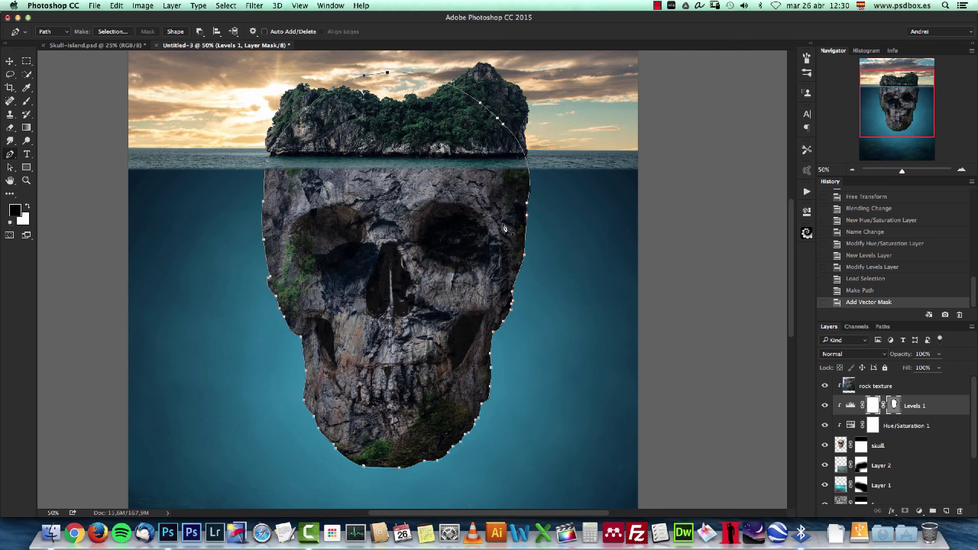
key(super+z)
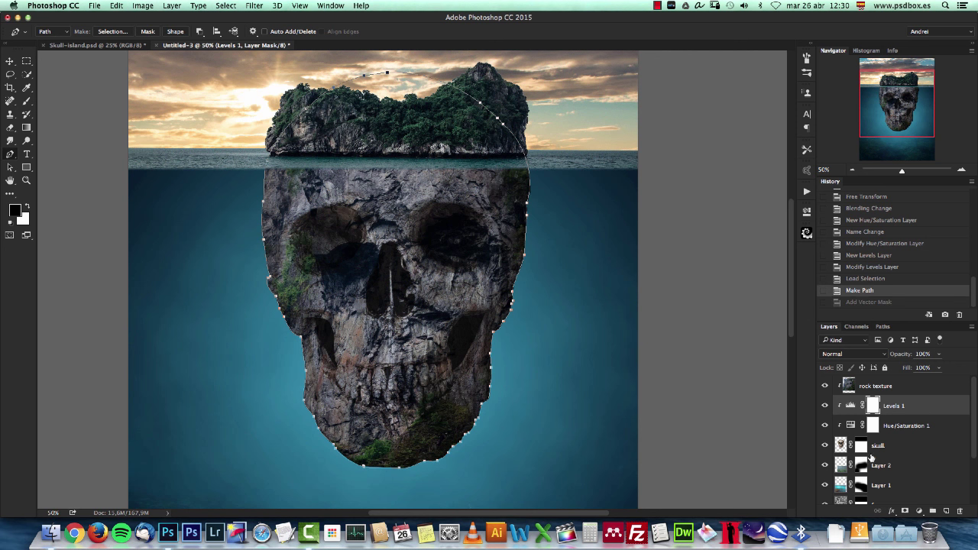
click(861, 448)
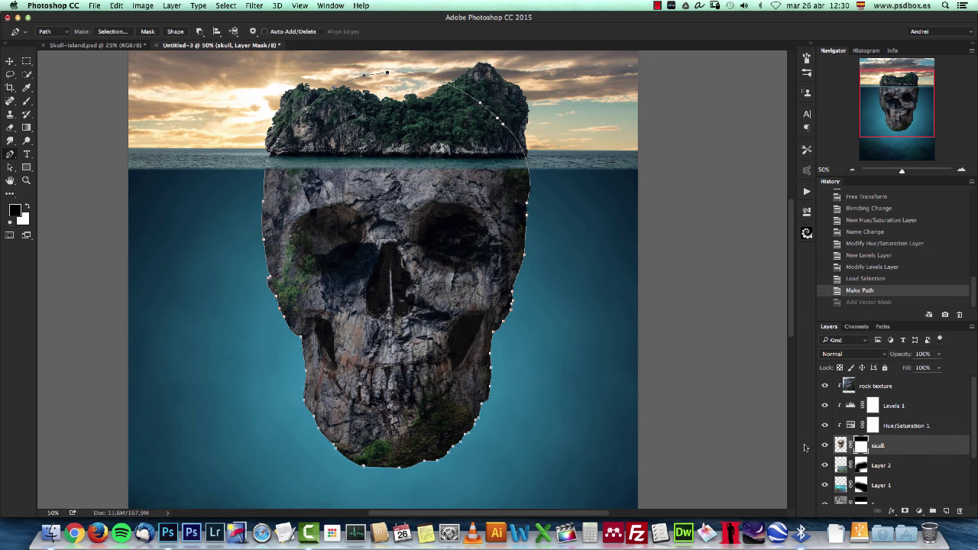
Choose the Brush tool and settle on the 32 px preset after first trying 90 px.
click(27, 101)
right_click(417, 162)
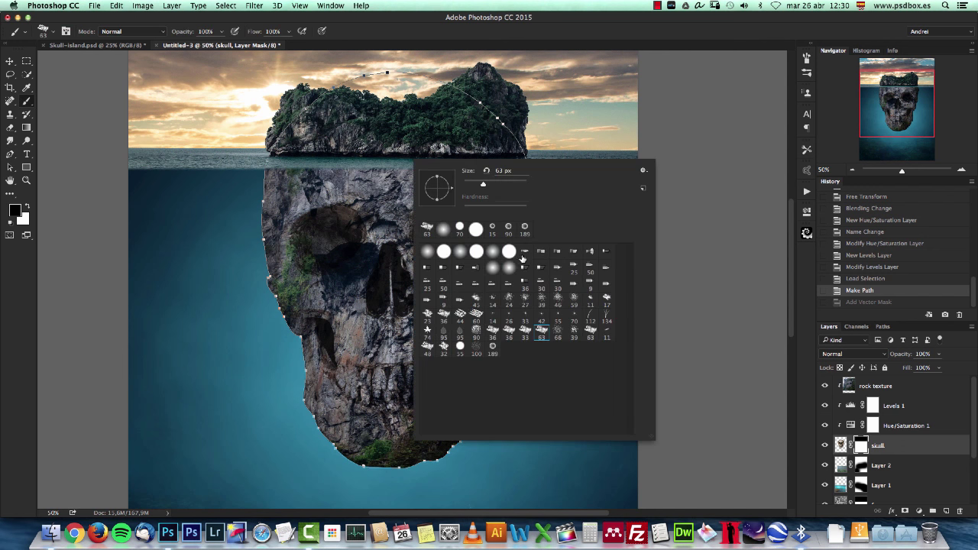
click(477, 334)
key(super+1)
right_click(445, 239)
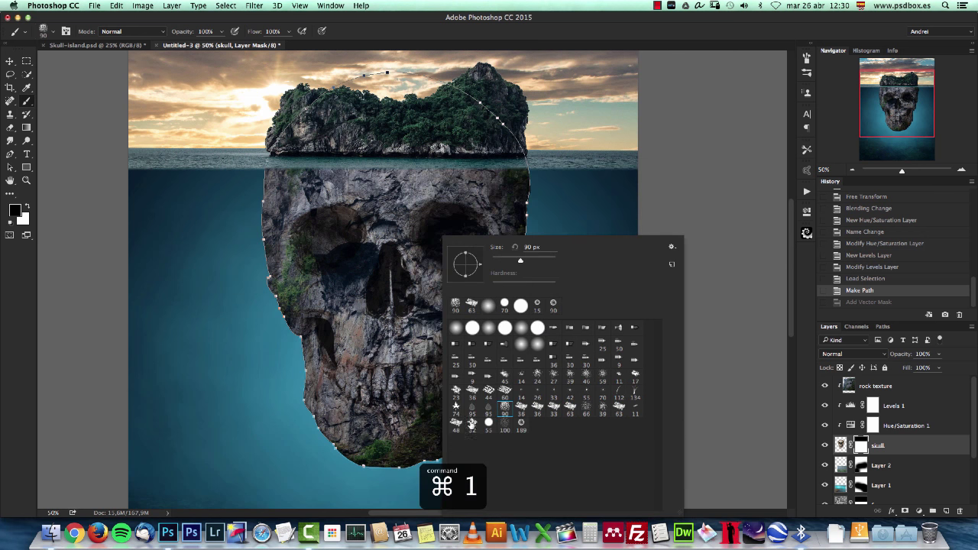
click(473, 430)
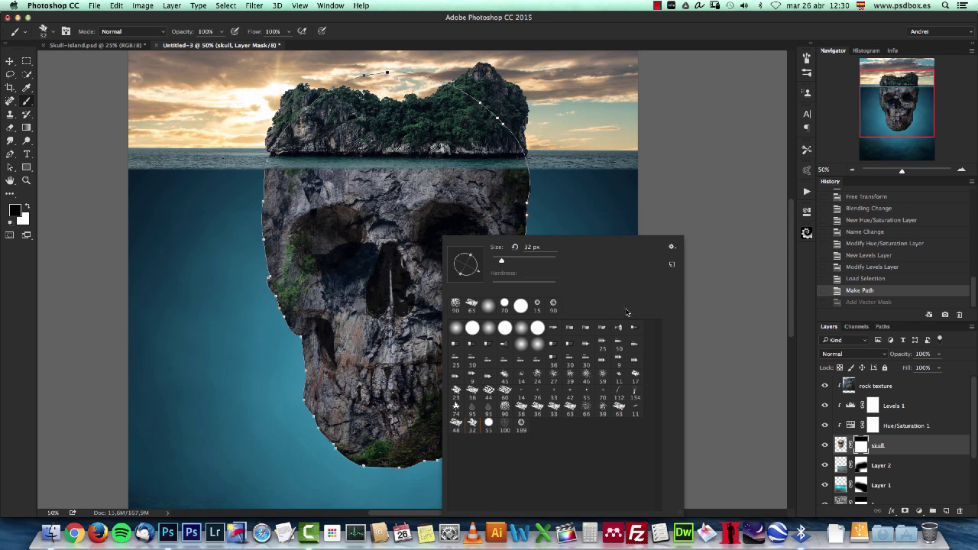
click(672, 248)
click(672, 252)
click(673, 248)
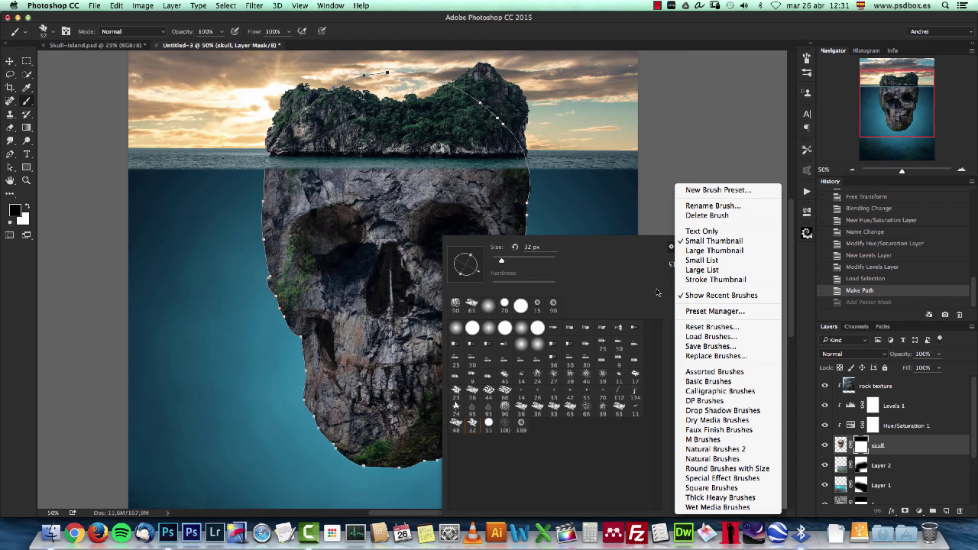
click(637, 287)
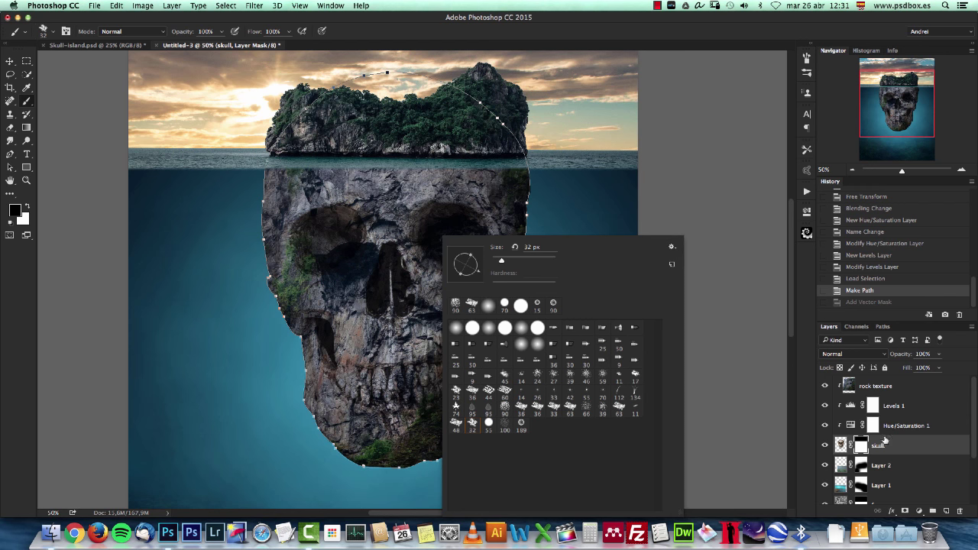
click(862, 447)
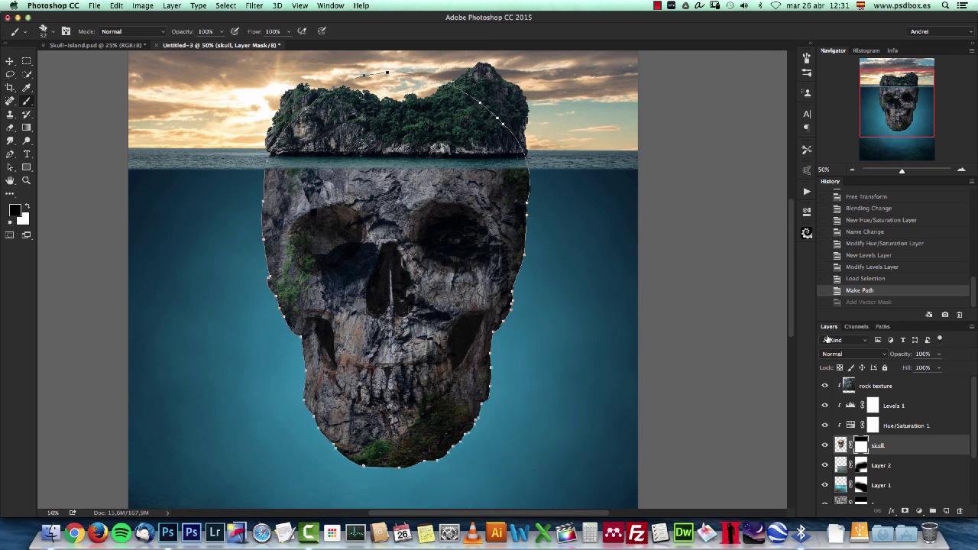
In the Brush panel turn off Shape Dynamics, Dual Brush and Transfer, and raise spacing to 74%.
click(806, 60)
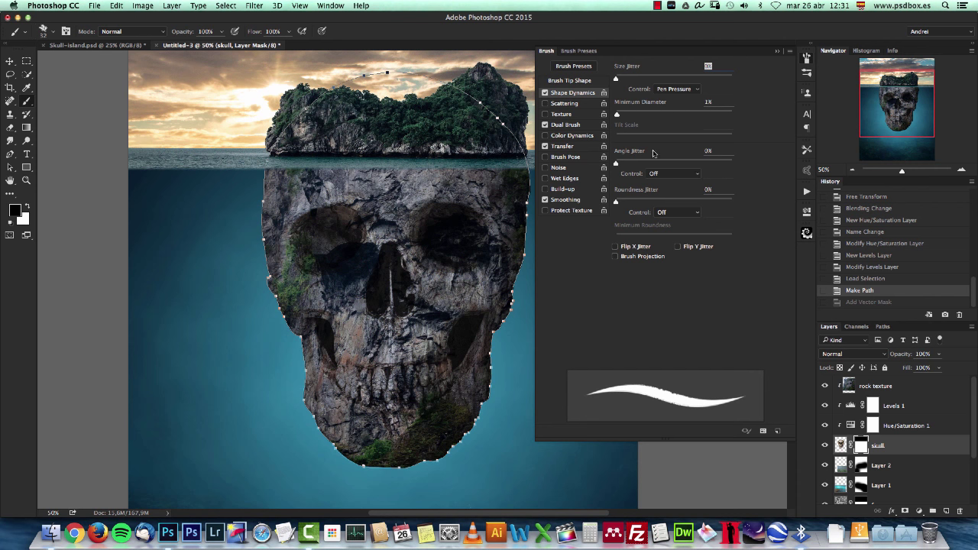
click(545, 92)
click(545, 124)
click(544, 146)
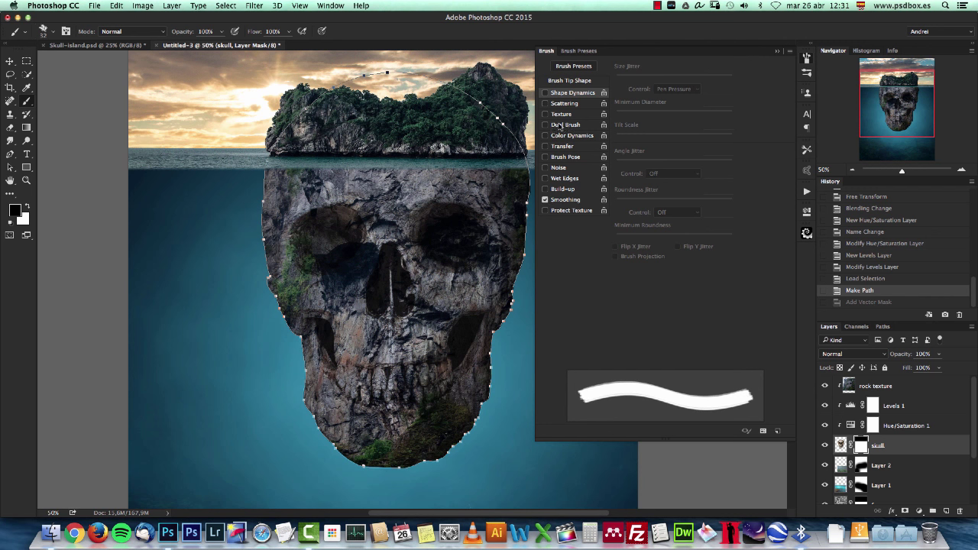
click(571, 81)
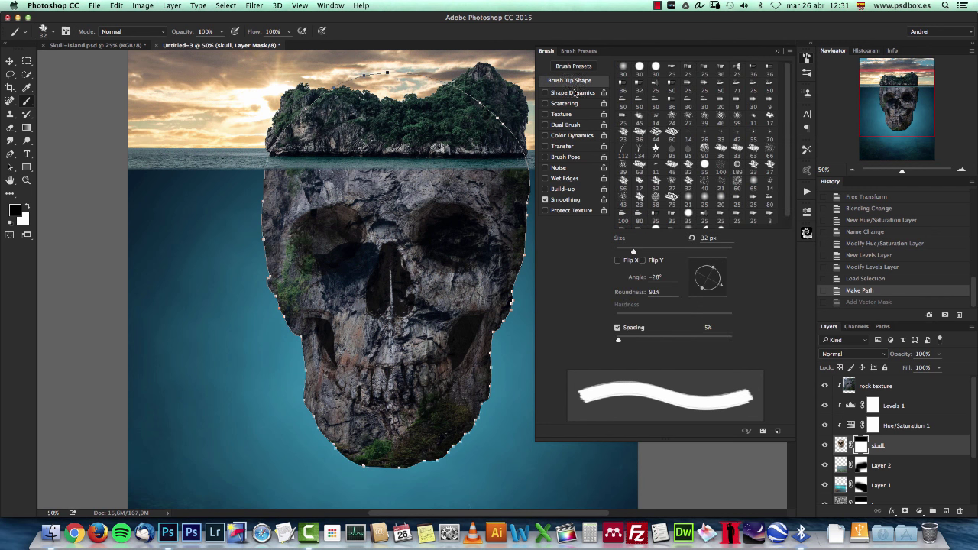
drag(618, 342, 659, 342)
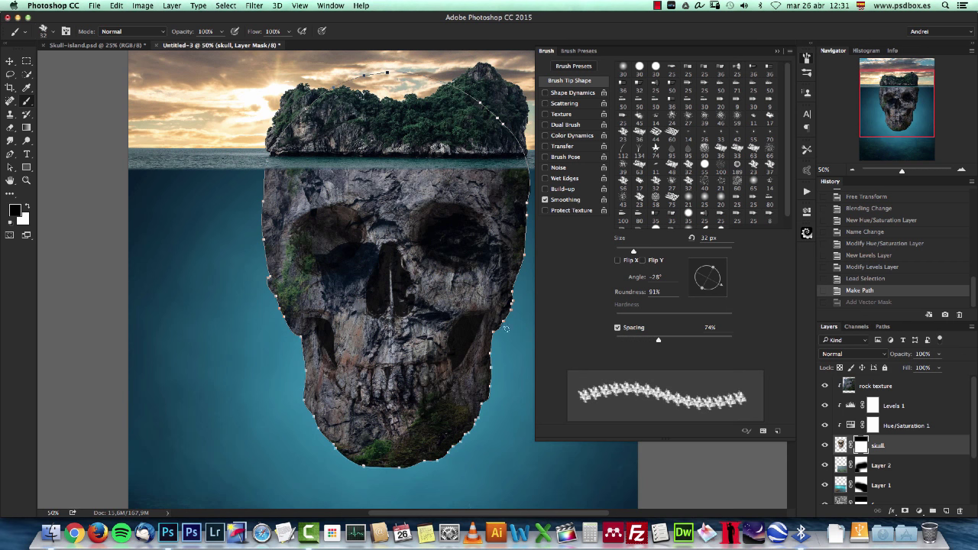
Test a stroke along the skull's left edge at 100%, undo it, and nudge spacing to 77%.
key(super+1)
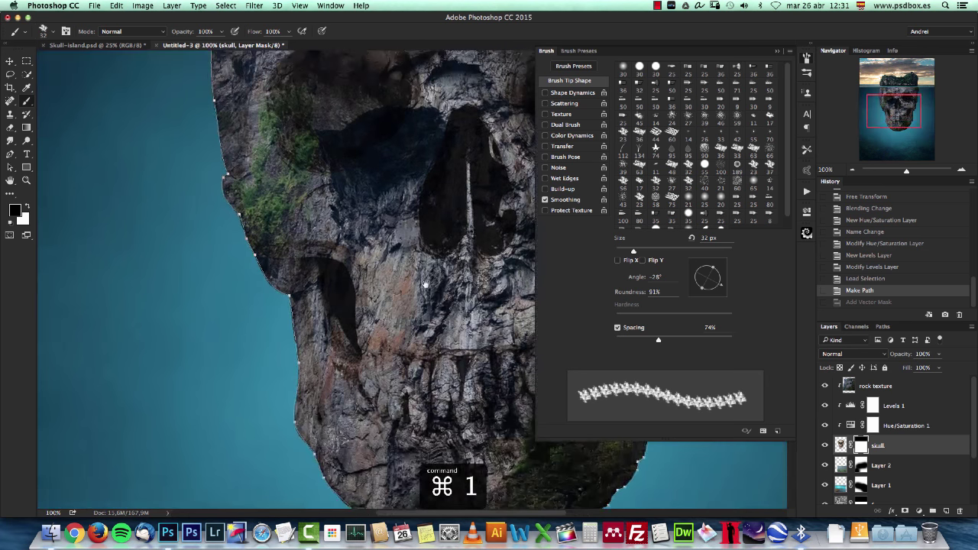
scroll(425, 284, down, 2)
scroll(425, 285, left, 1)
drag(271, 200, 314, 272)
key(super+z)
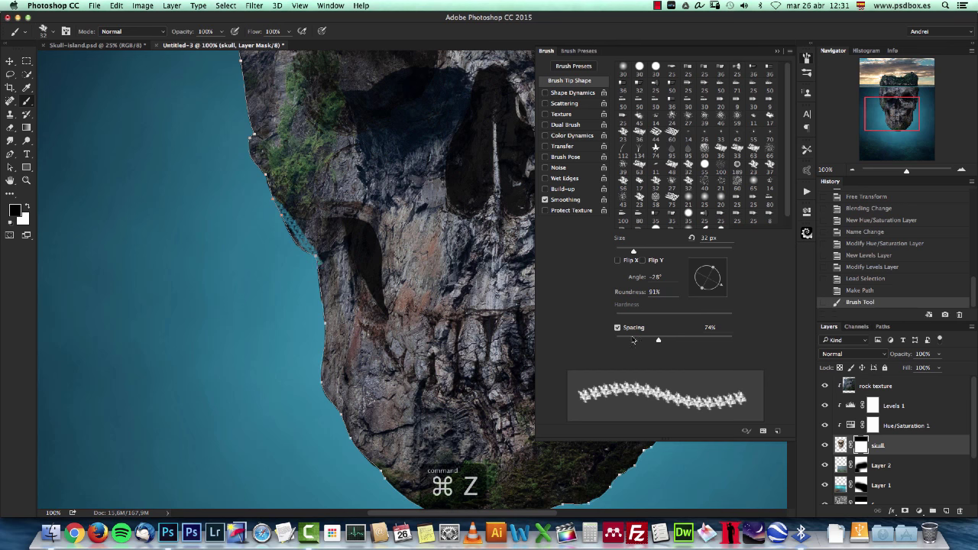
drag(658, 340, 663, 343)
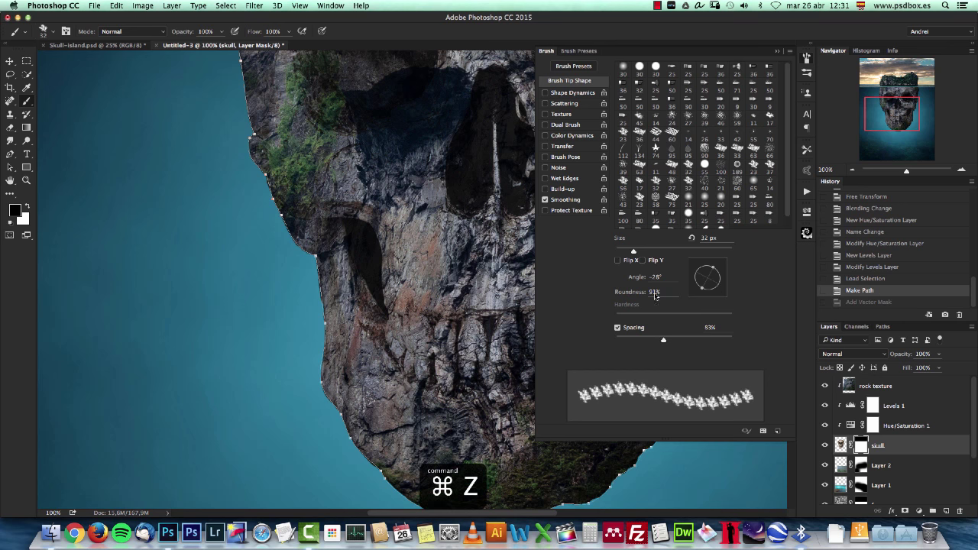
Enable Shape Dynamics with Size Jitter Control Off and raised angle jitter.
click(572, 92)
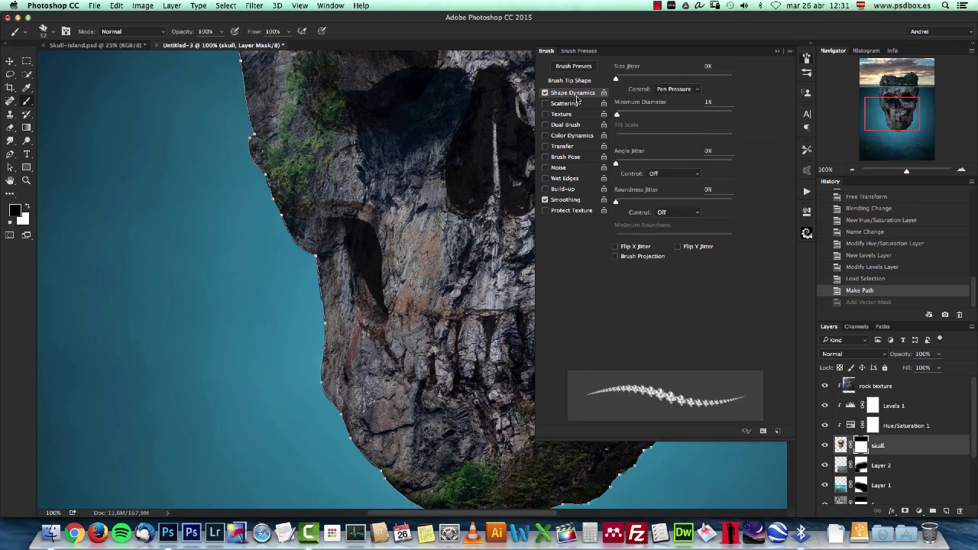
click(675, 89)
click(672, 71)
drag(615, 164, 676, 174)
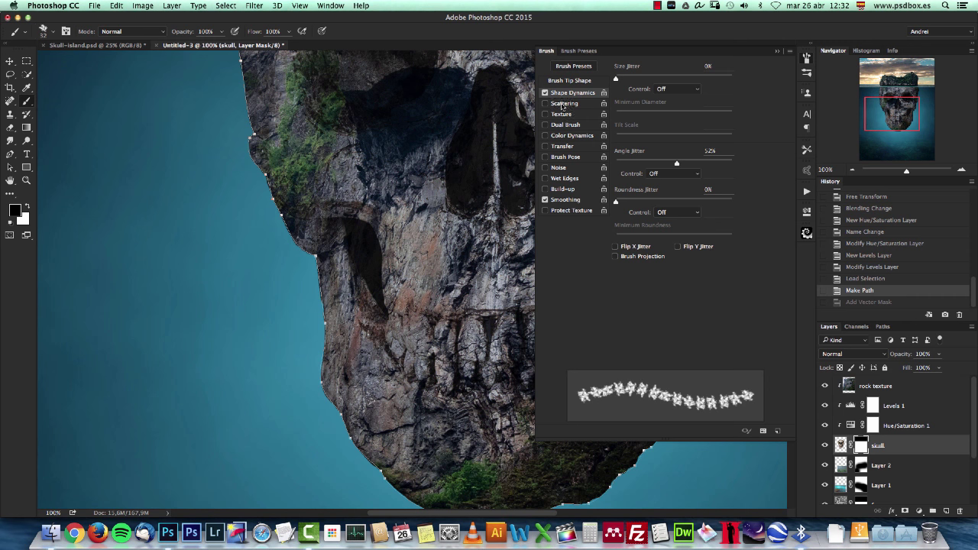
Enable Scattering, enter 20 for the scatter amount and set Count to 1.
click(563, 104)
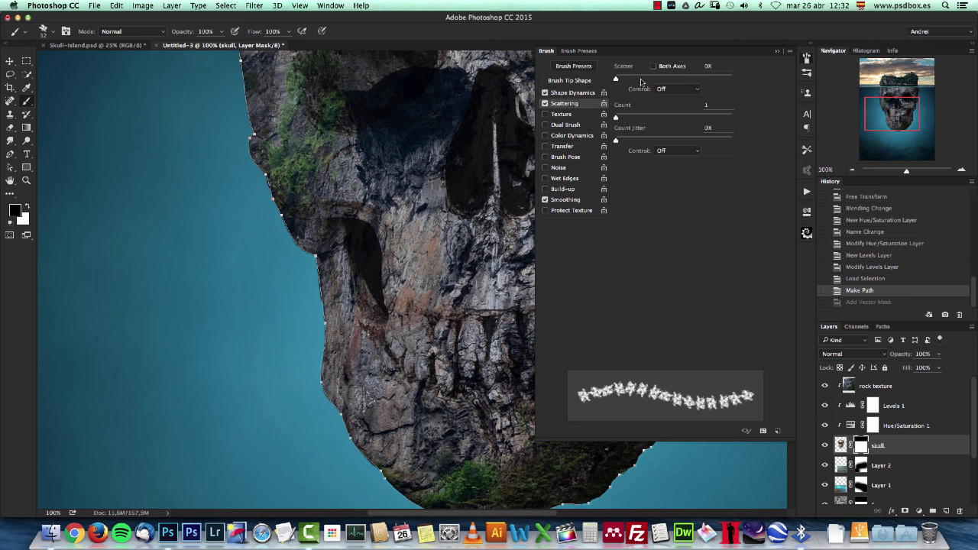
click(708, 66)
text(20)
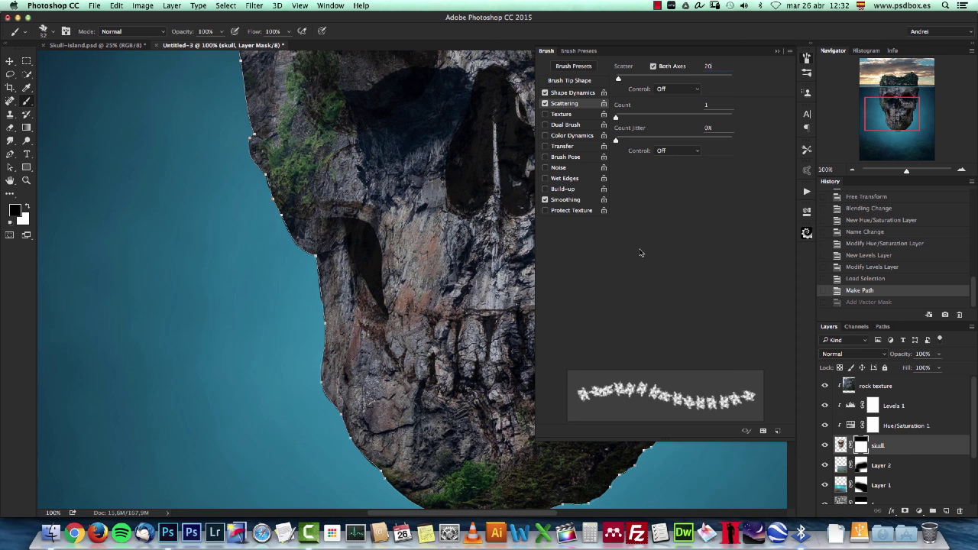
key(Tab)
text(4)
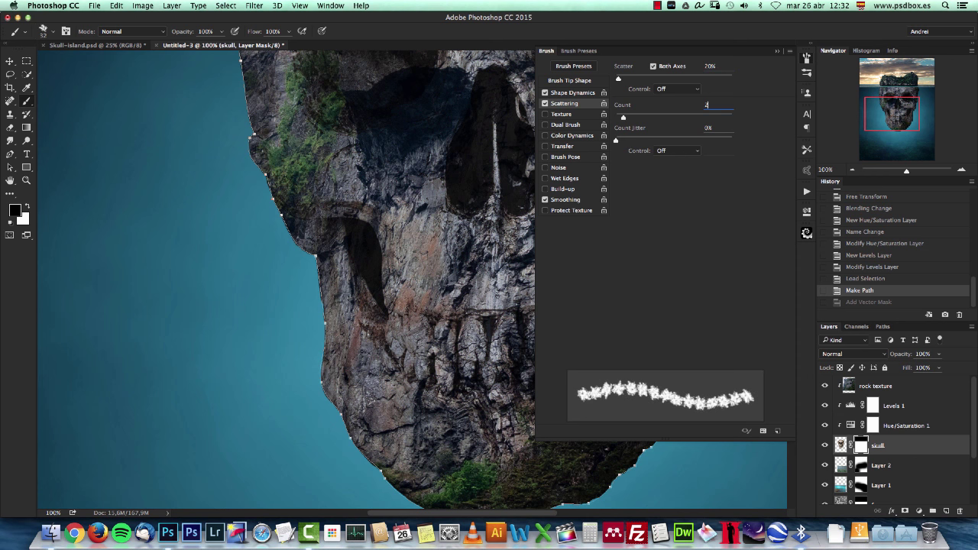
key(BackSpace)
text(1)
click(777, 51)
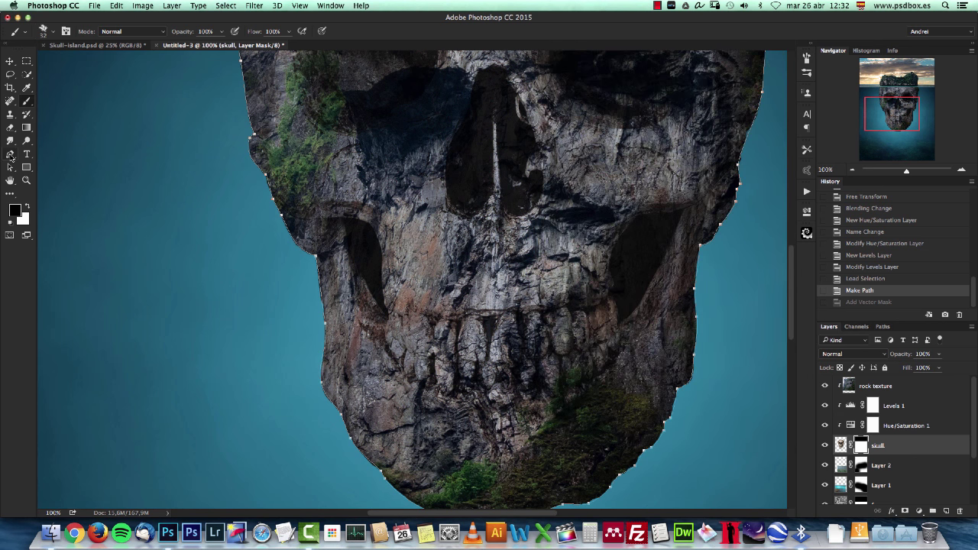
Stroke the skull outline path with the brush onto the mask for a first ragged edge.
click(11, 156)
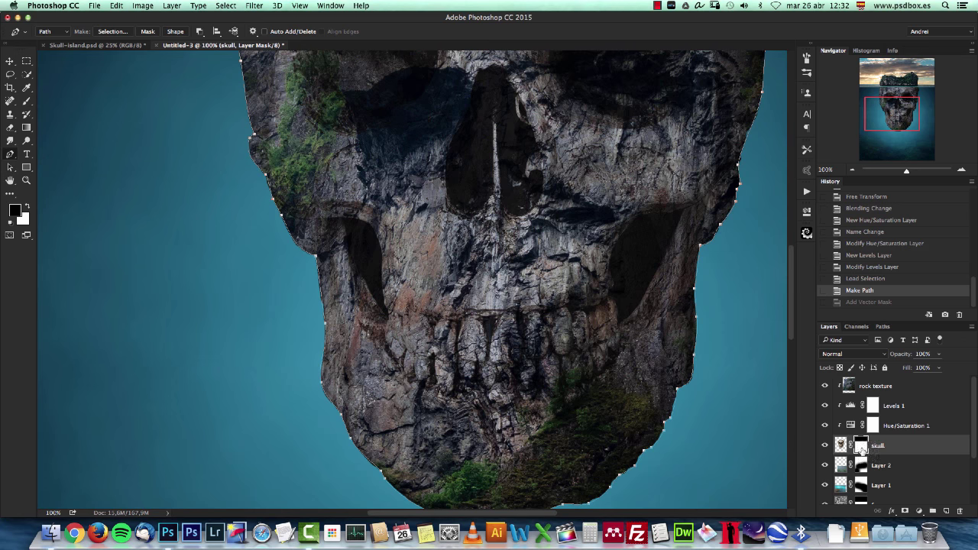
right_click(299, 167)
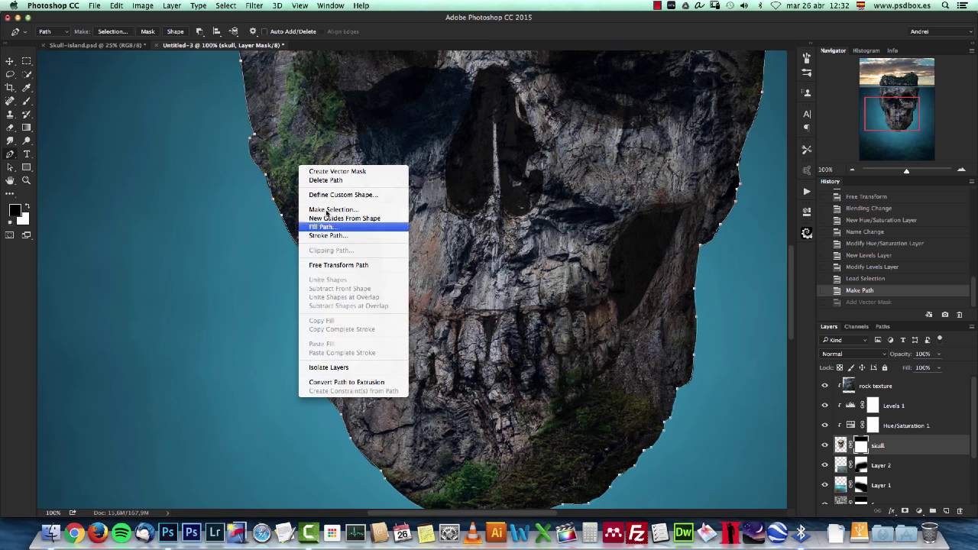
click(342, 237)
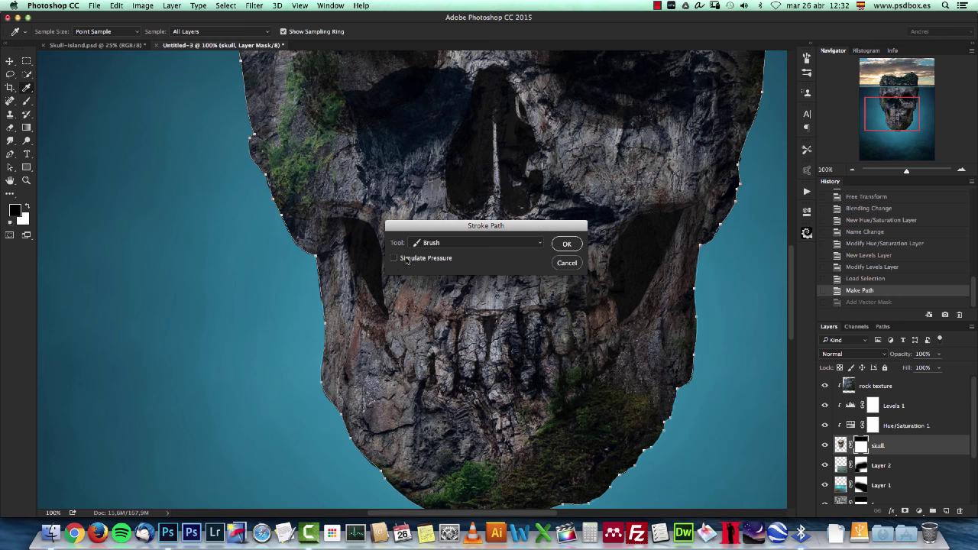
click(567, 244)
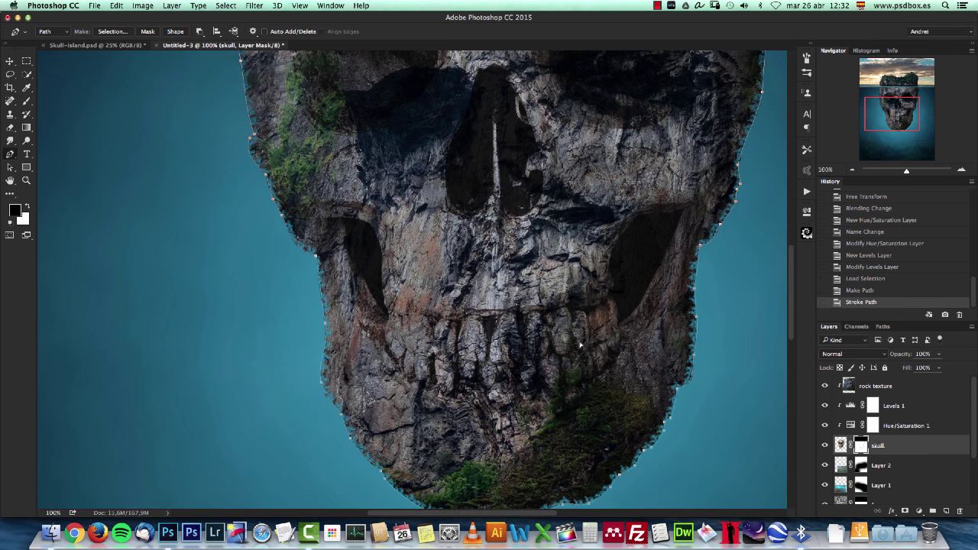
key(super+h)
drag(688, 236, 663, 194)
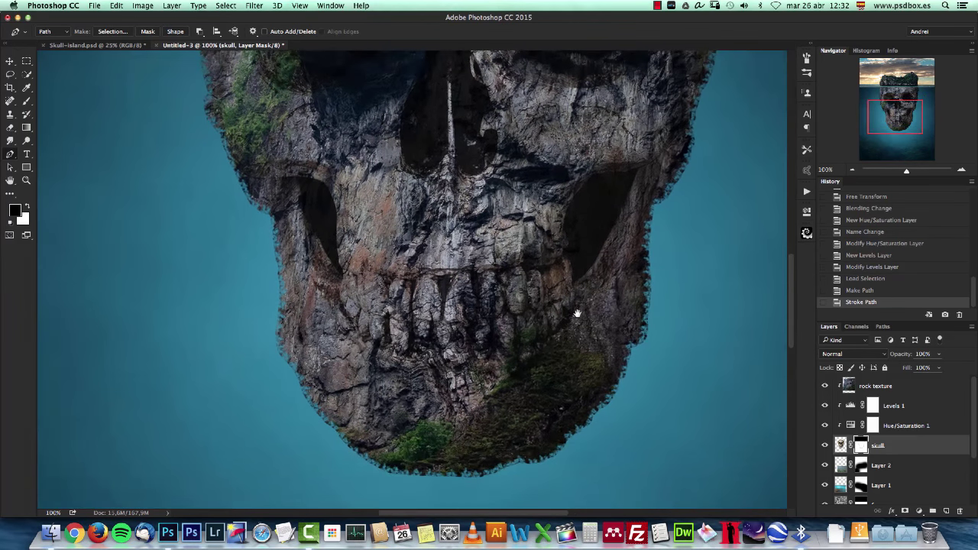
key(super+h)
Brush-stroke the skull path onto the mask two more times, then deselect.
right_click(430, 303)
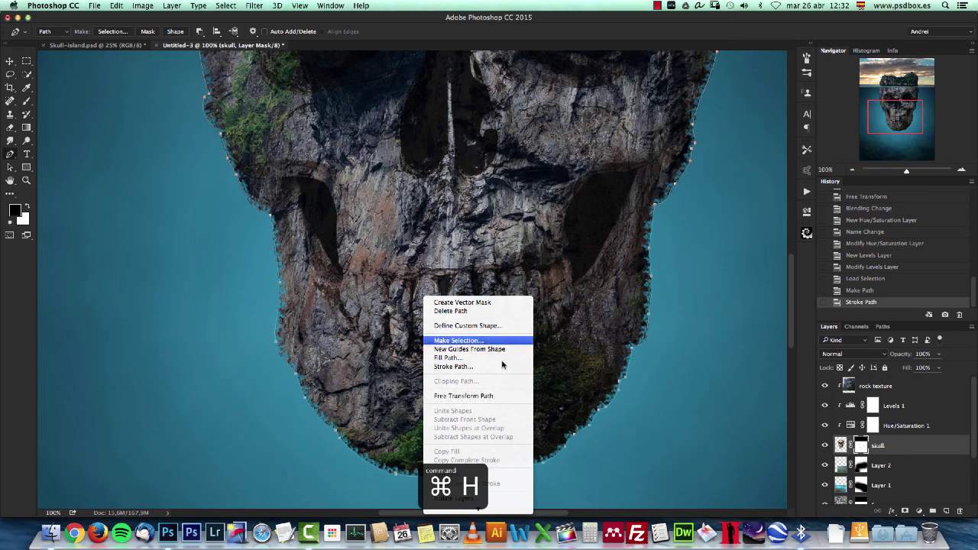
click(489, 399)
key(Escape)
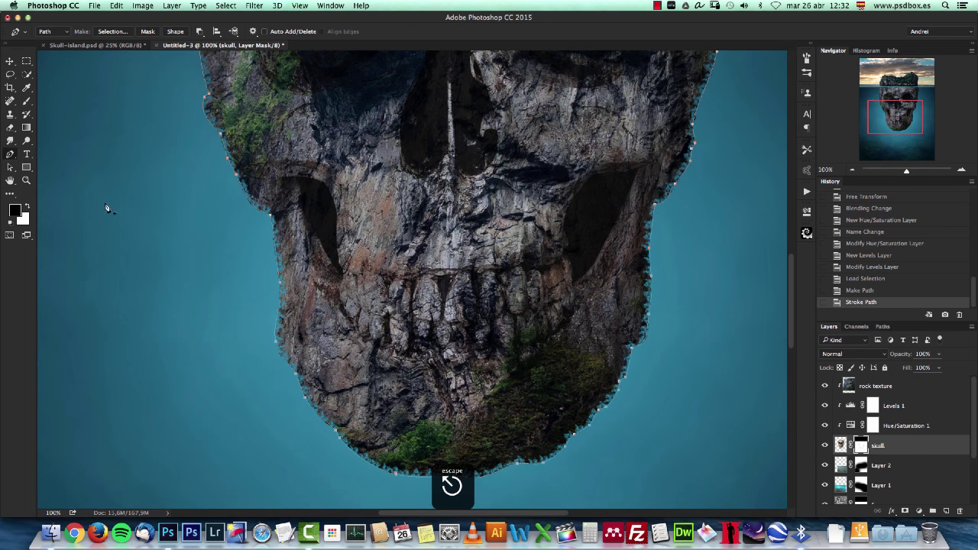
right_click(346, 245)
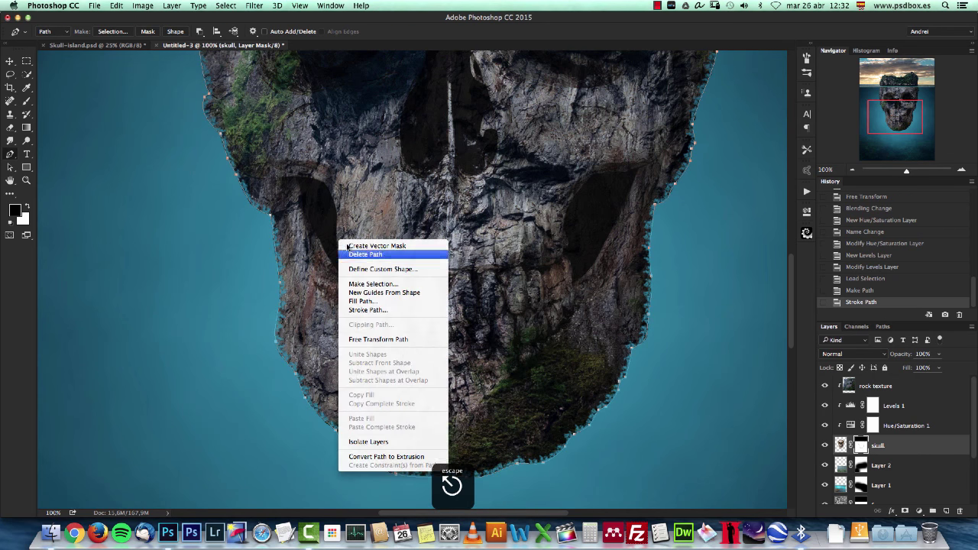
click(376, 310)
click(567, 244)
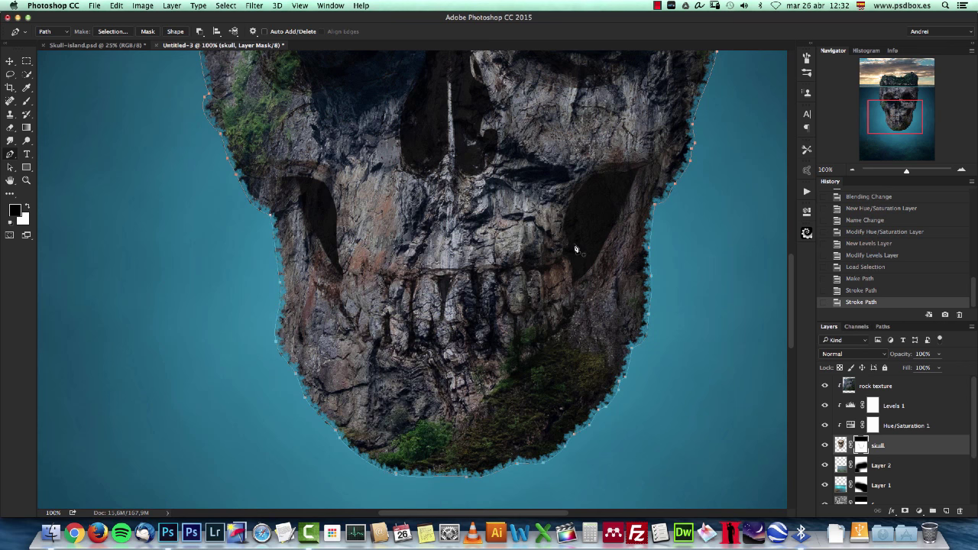
right_click(577, 242)
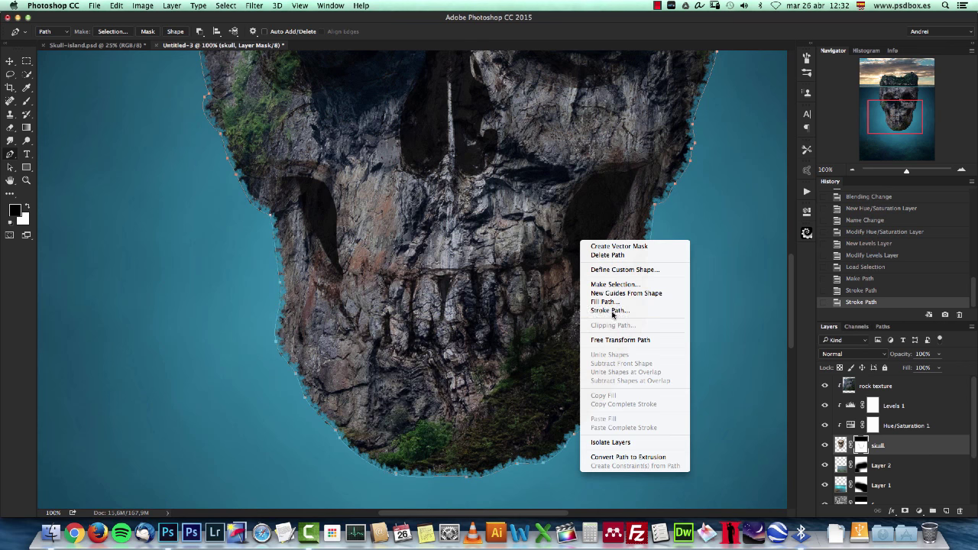
click(615, 311)
click(567, 244)
key(super+d)
Hide the path and zoom in to inspect the chipped skull edge near the eyes and arch.
key(super+h)
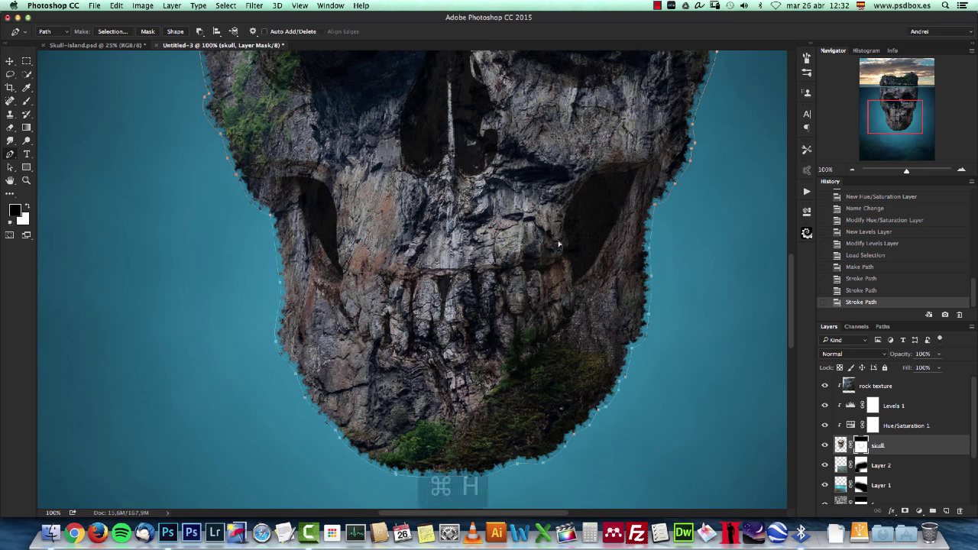
drag(706, 165, 683, 260)
key(super+1)
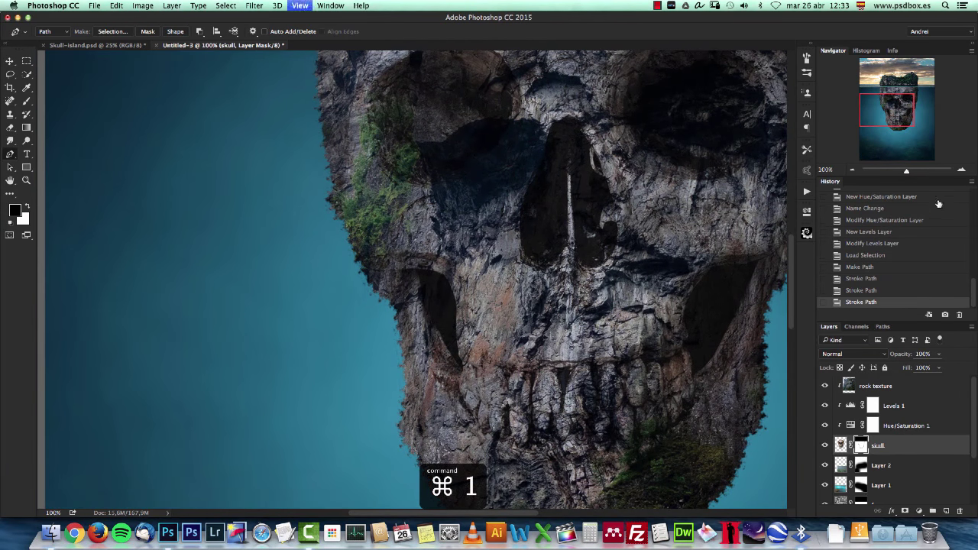
click(962, 169)
click(961, 170)
click(961, 169)
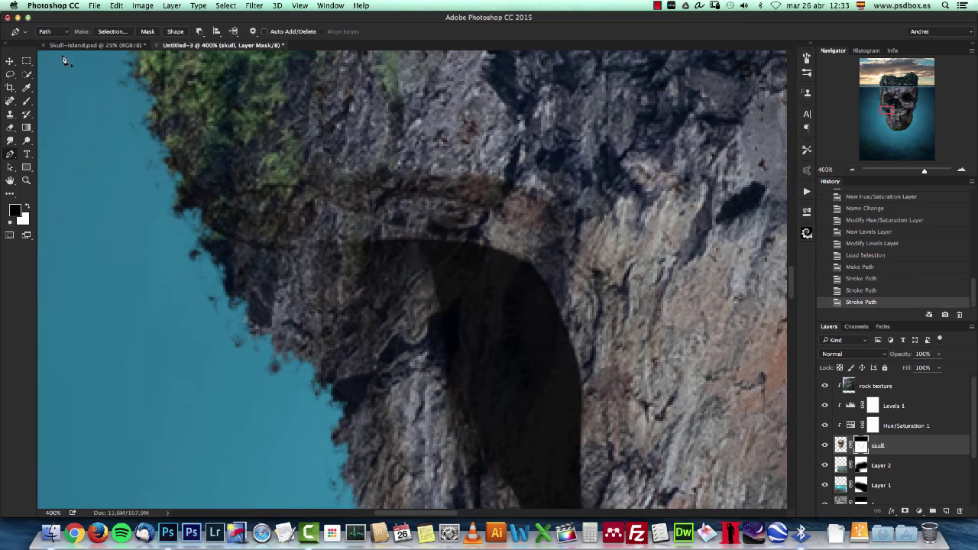
click(10, 61)
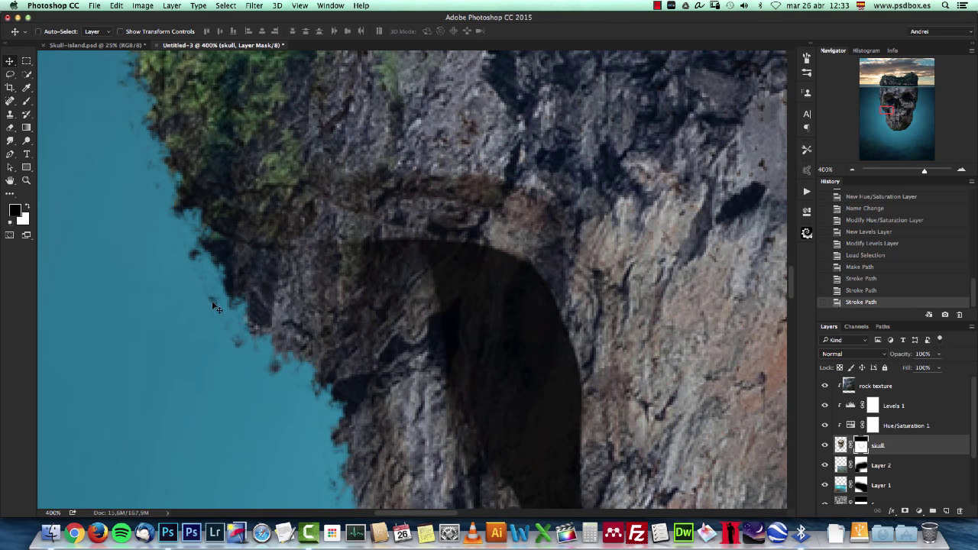
scroll(216, 307, down, 5)
scroll(216, 307, left, 4)
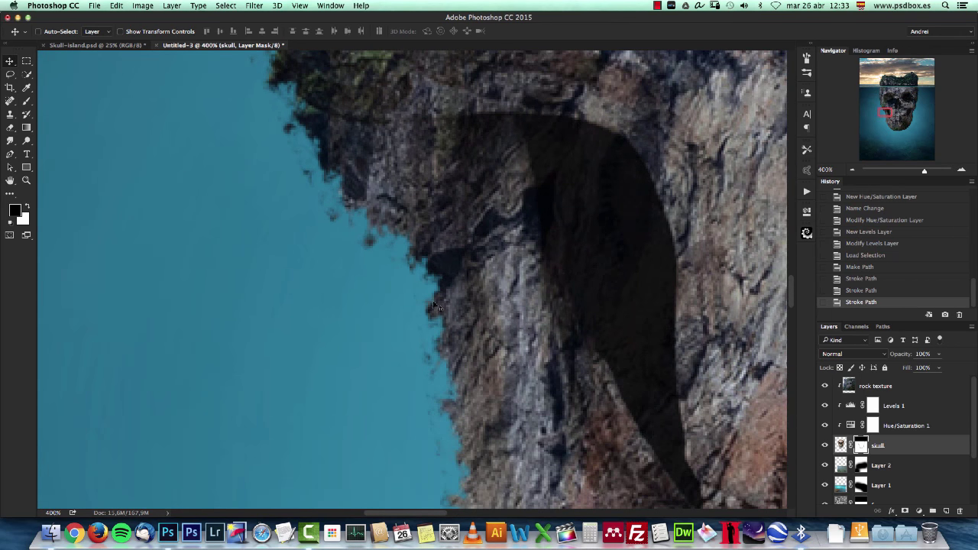
scroll(454, 371, down, 3)
scroll(454, 372, left, 2)
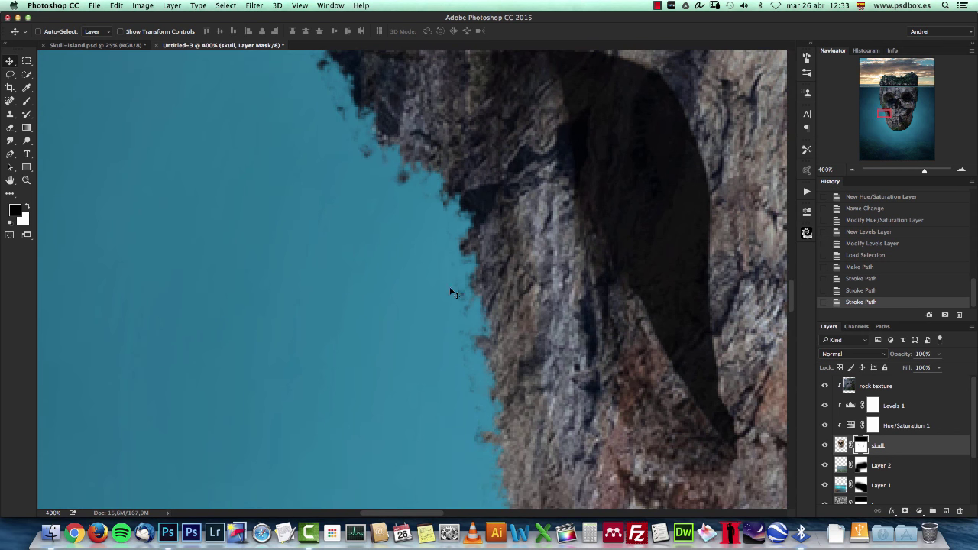
drag(642, 340, 491, 243)
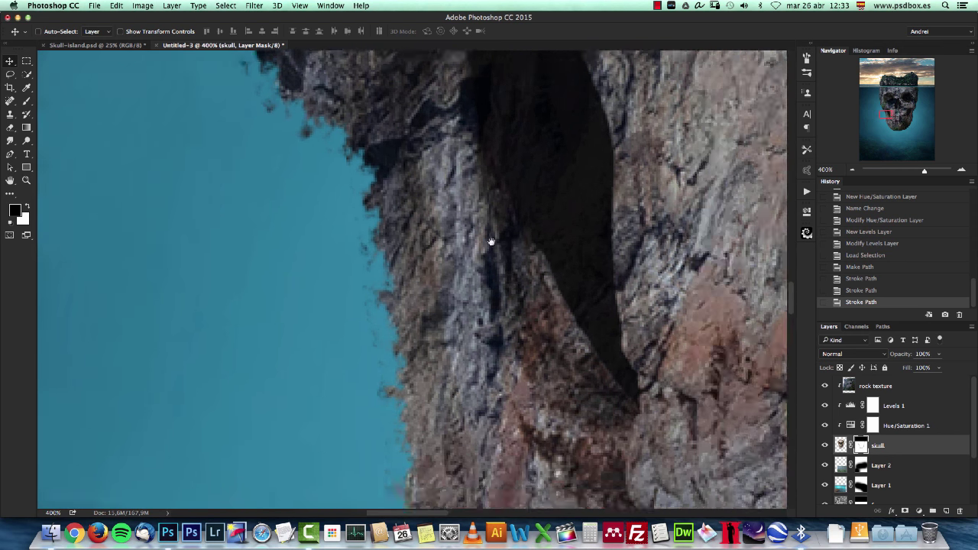
In Refine Mask for the skull mask, try raising contrast to 50 with 0,8 px feather.
right_click(860, 445)
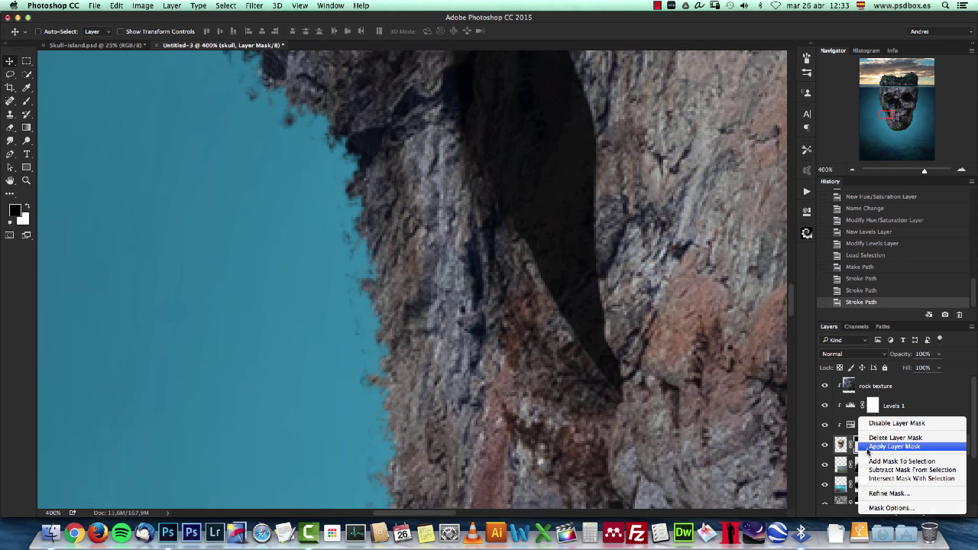
click(889, 493)
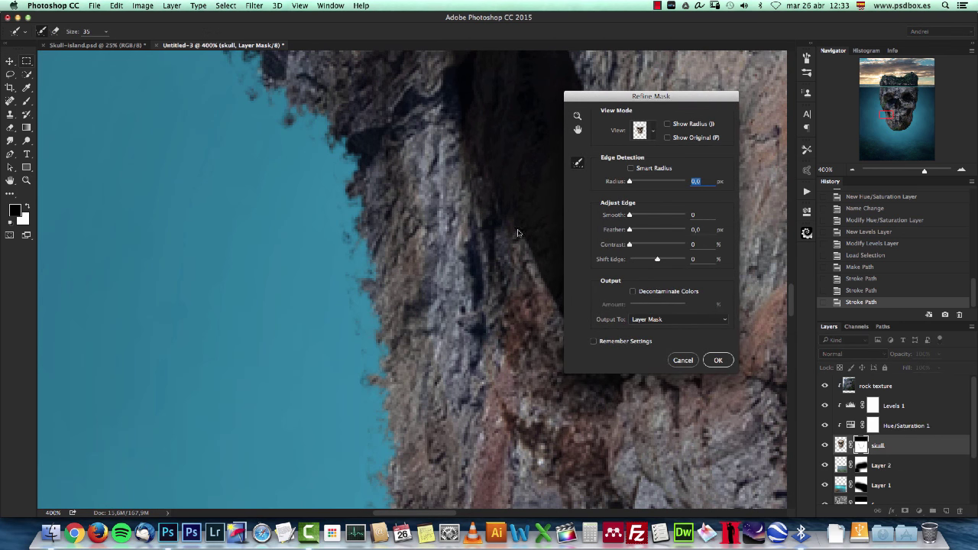
drag(630, 246, 651, 245)
drag(542, 216, 407, 259)
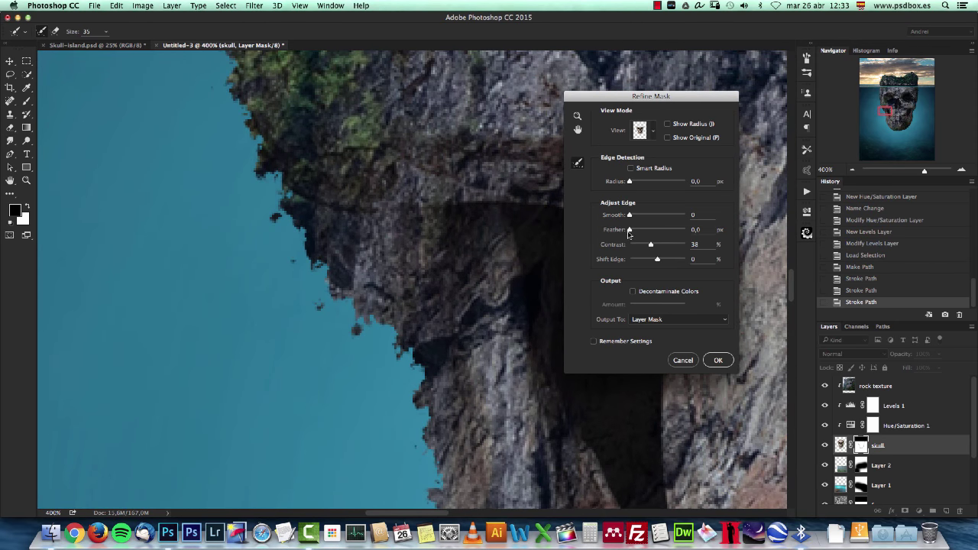
click(633, 231)
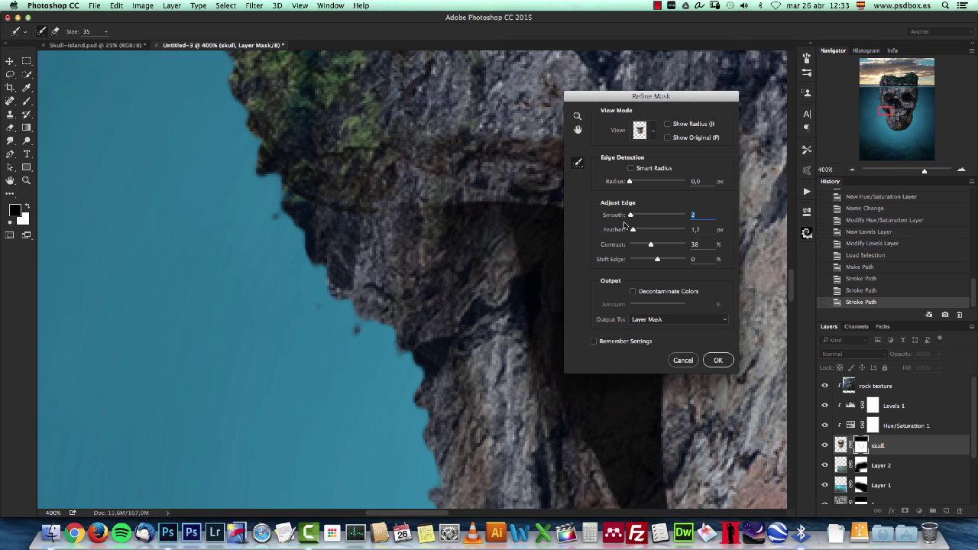
drag(652, 246, 650, 264)
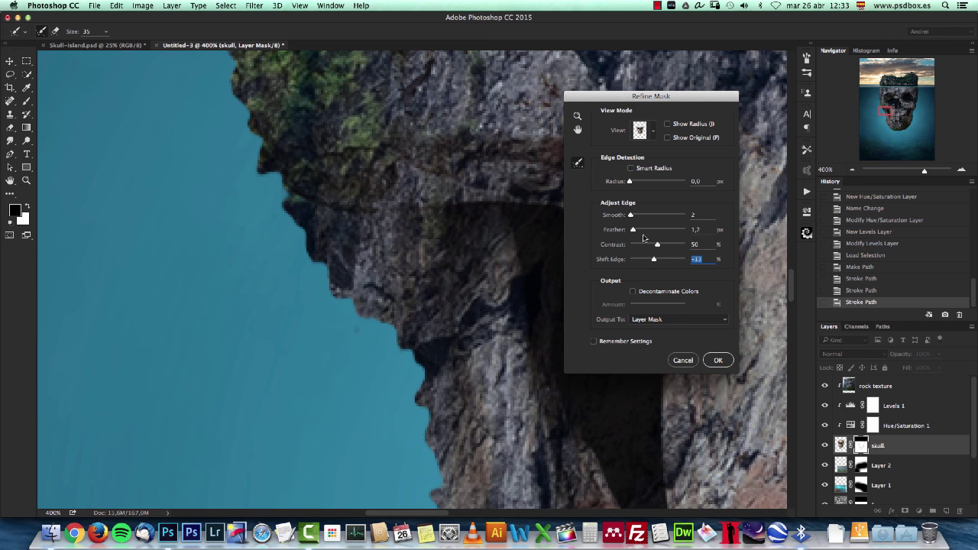
click(676, 231)
text(0,8)
Settle on smooth 0, feather 0,4 px and lower contrast, with output to Layer Mask.
key(super+1)
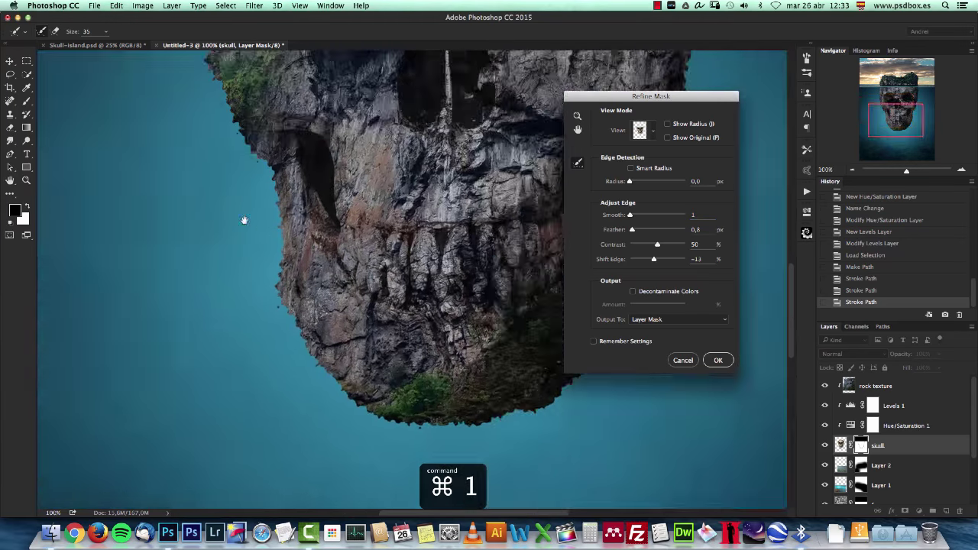
drag(244, 220, 123, 122)
drag(400, 236, 387, 319)
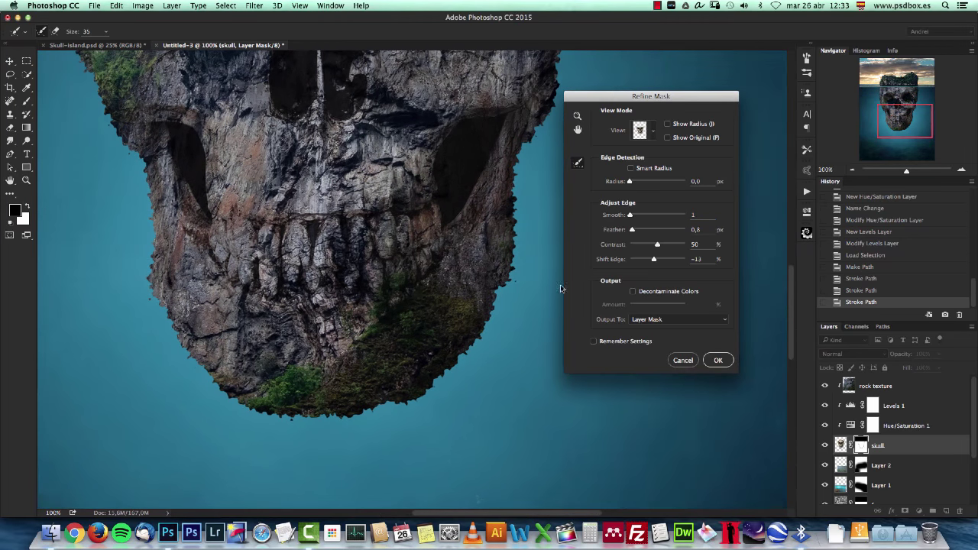
drag(658, 246, 643, 244)
click(695, 229)
text(0,4)
drag(631, 216, 643, 245)
click(664, 320)
Apply the refined edge to the skull's layer mask and view it at 66.7%.
click(664, 319)
click(719, 360)
key(v)
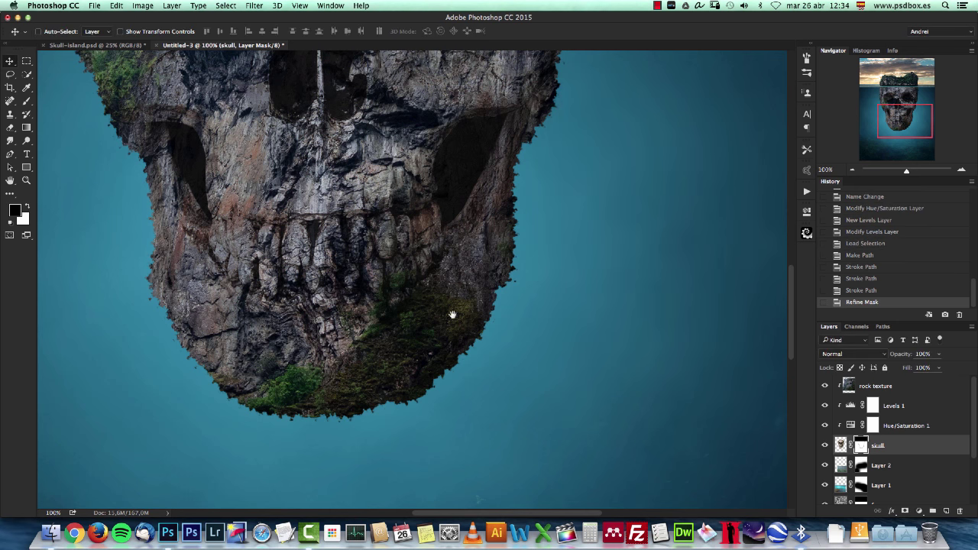
drag(311, 251, 454, 382)
scroll(454, 382, up, 5)
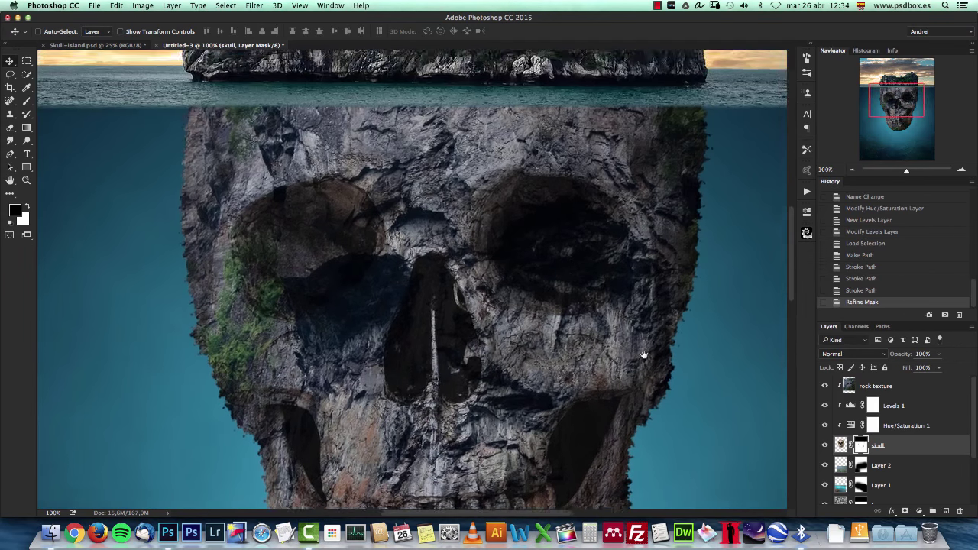
scroll(579, 312, right, 1)
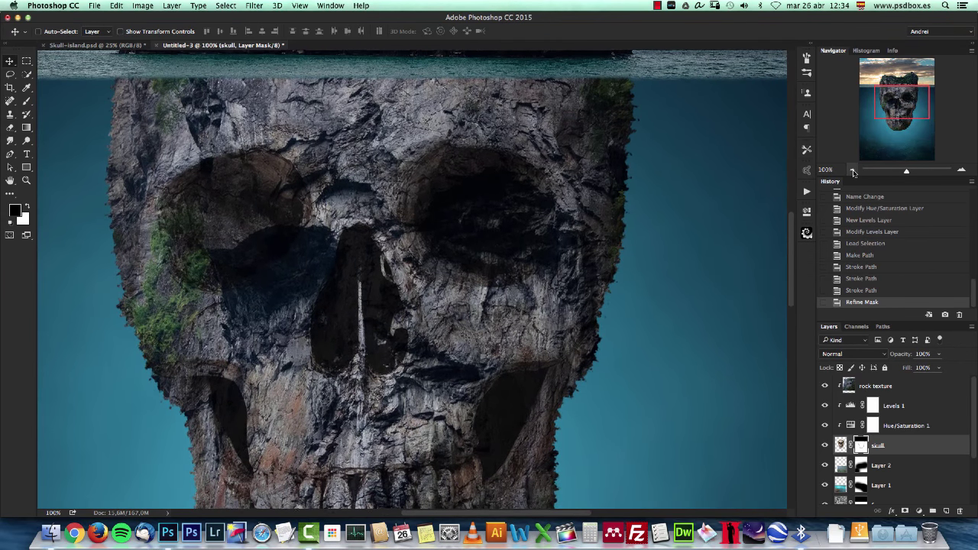
click(851, 170)
click(851, 170)
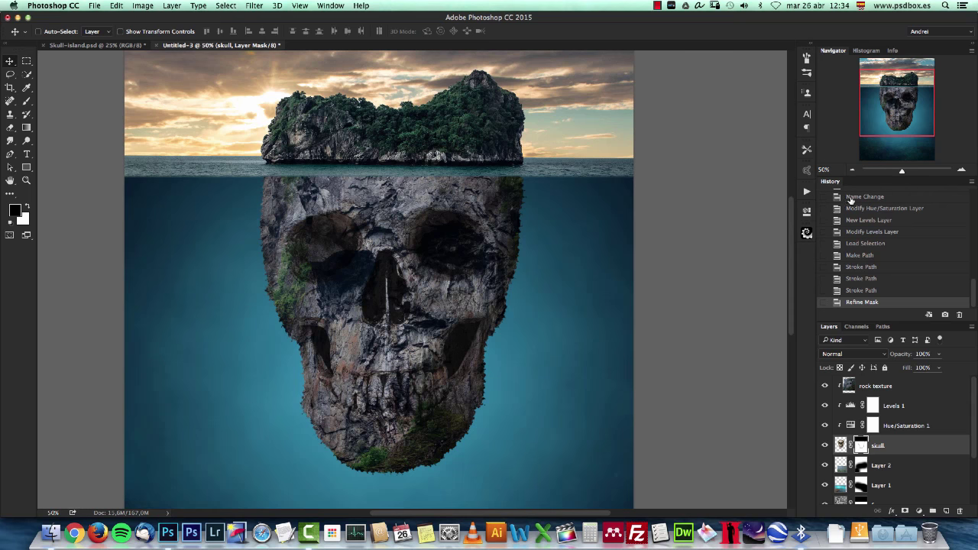
click(962, 171)
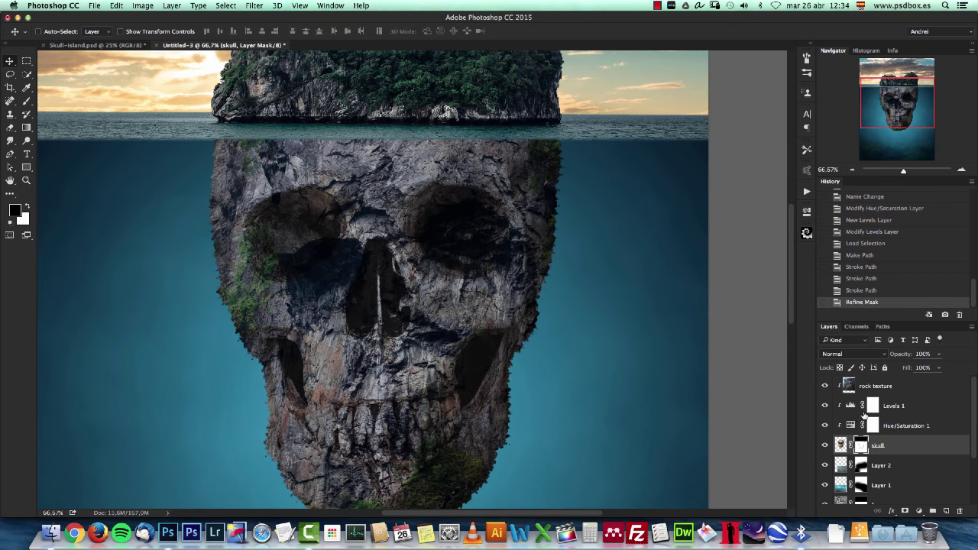
Toggle the skull mask off and on to compare, then view the composite at 50%.
shift+click(861, 444)
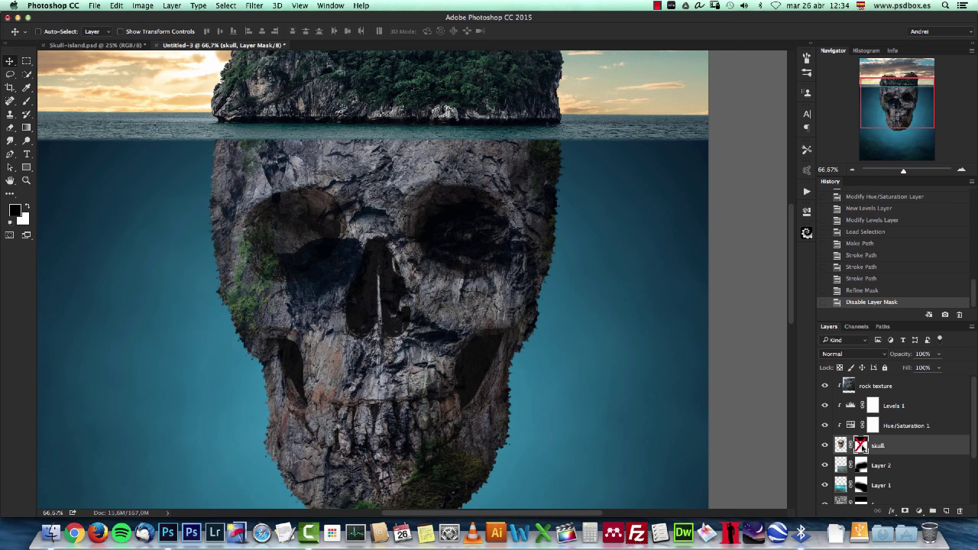
shift+click(861, 445)
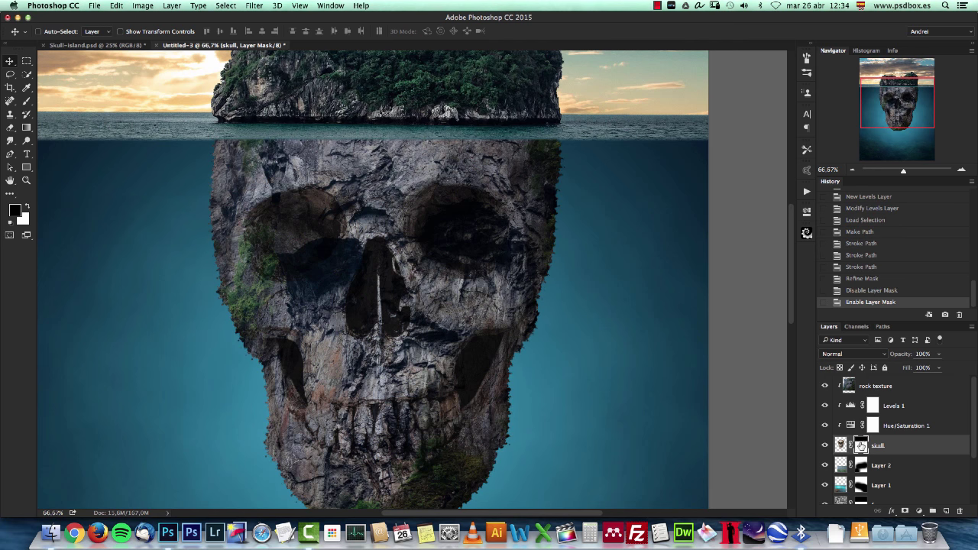
drag(572, 343, 588, 312)
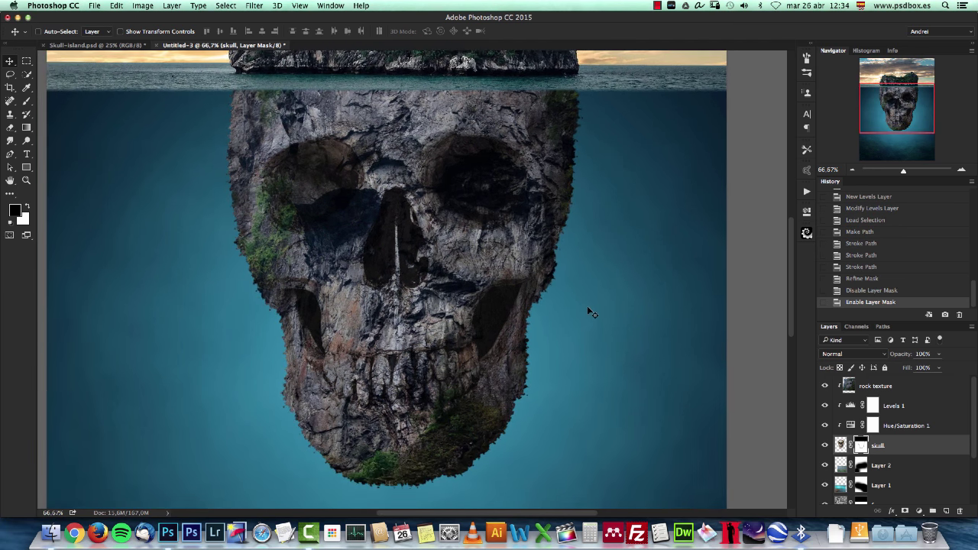
click(852, 170)
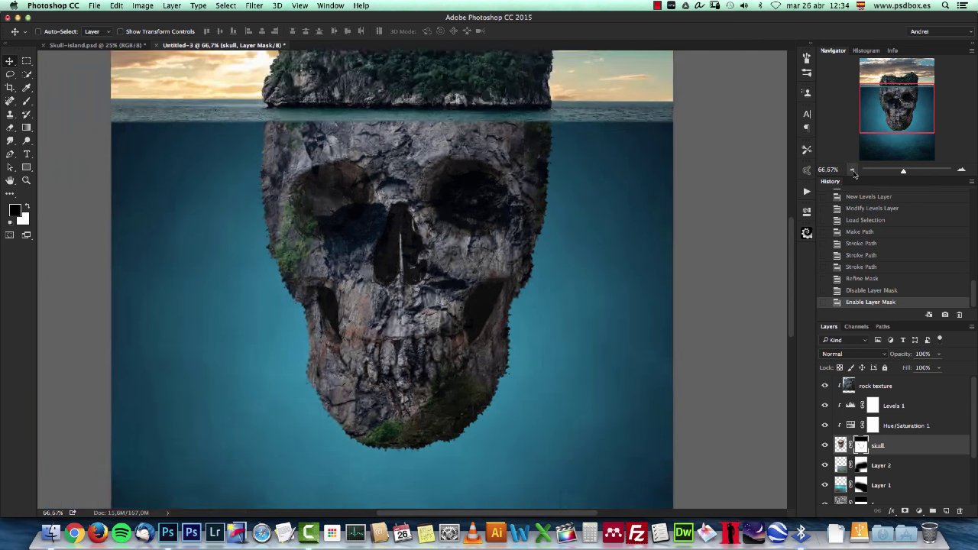
click(852, 170)
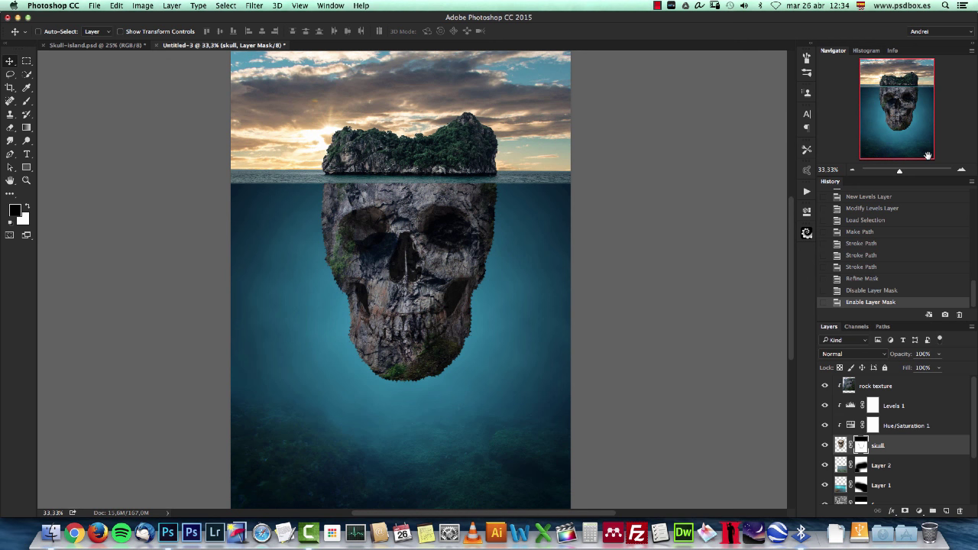
click(960, 169)
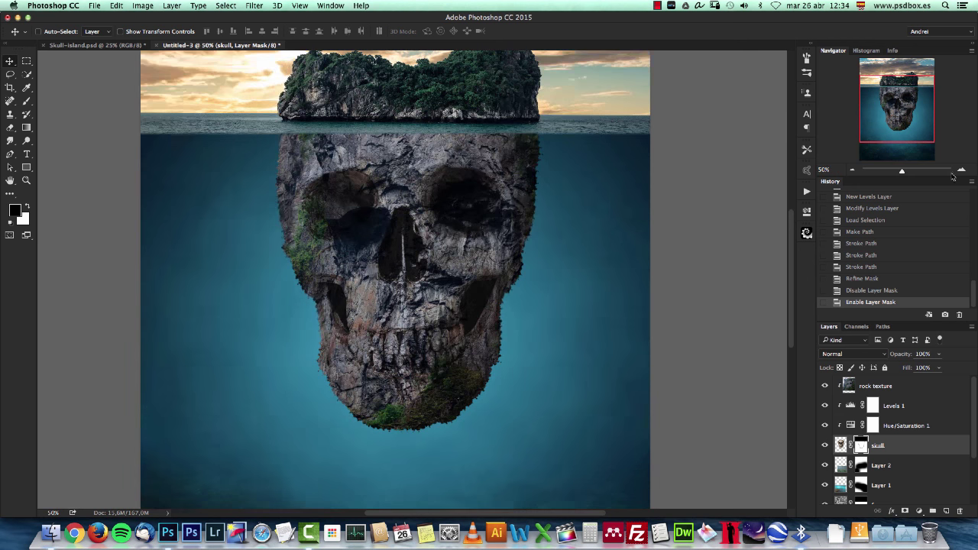
In the skull's Layer Style, drop a trial Color Overlay and enable Gradient Overlay instead.
double_click(938, 446)
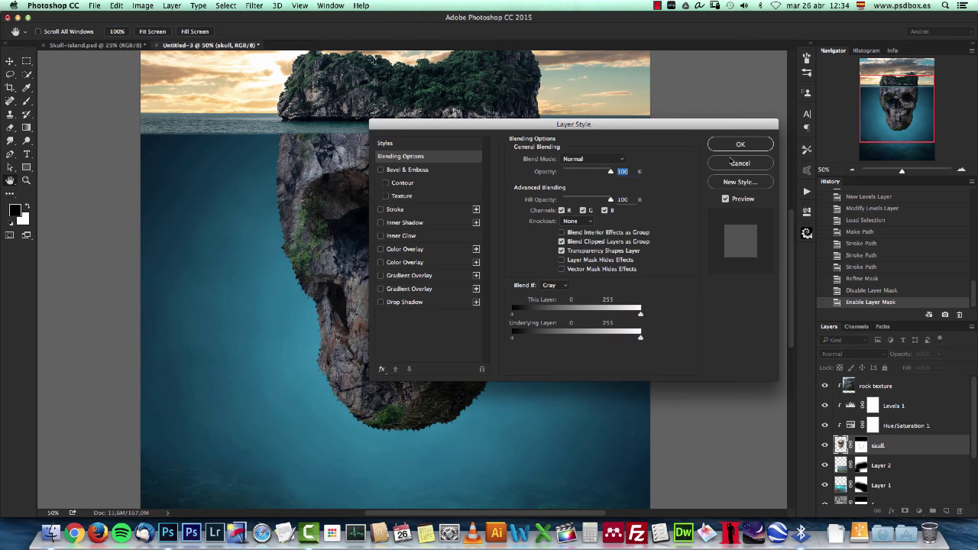
drag(719, 126, 898, 98)
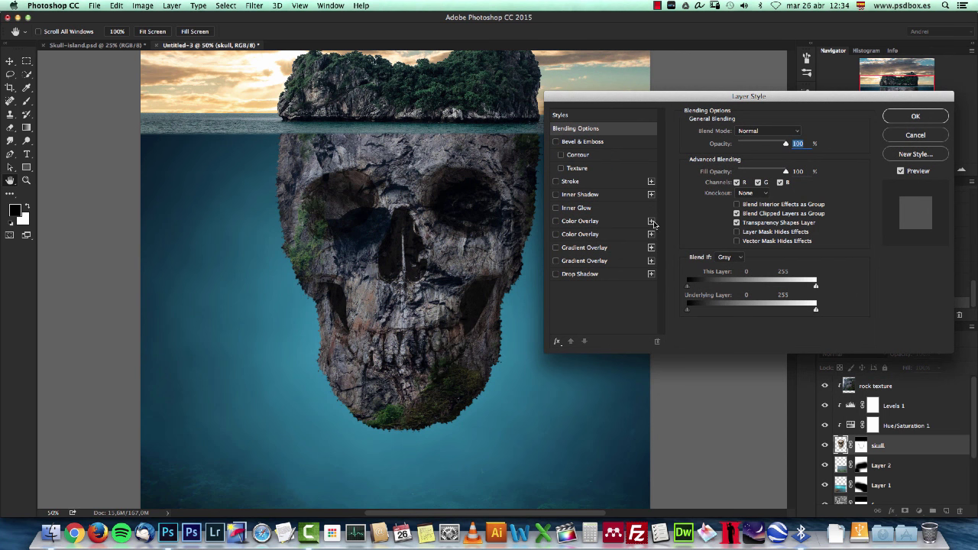
click(555, 234)
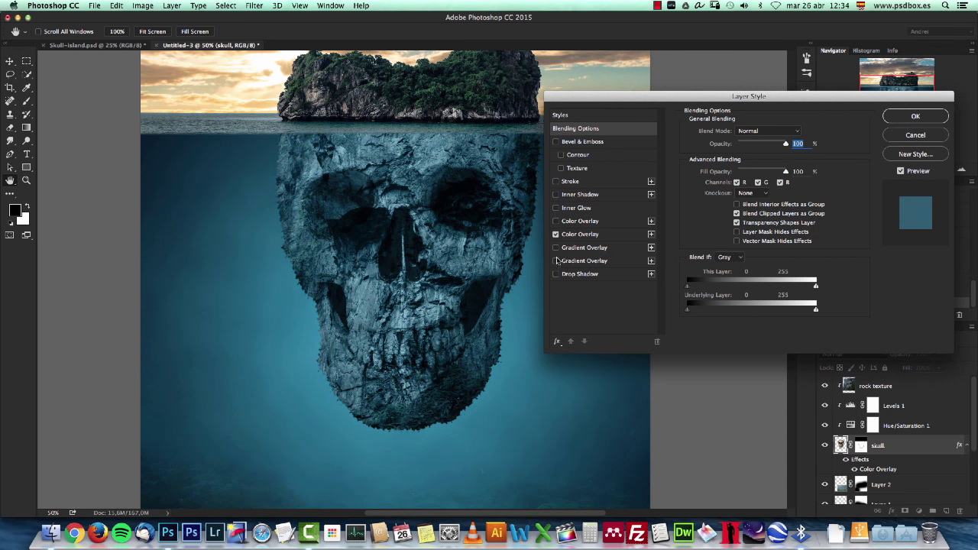
click(556, 261)
click(555, 233)
click(573, 262)
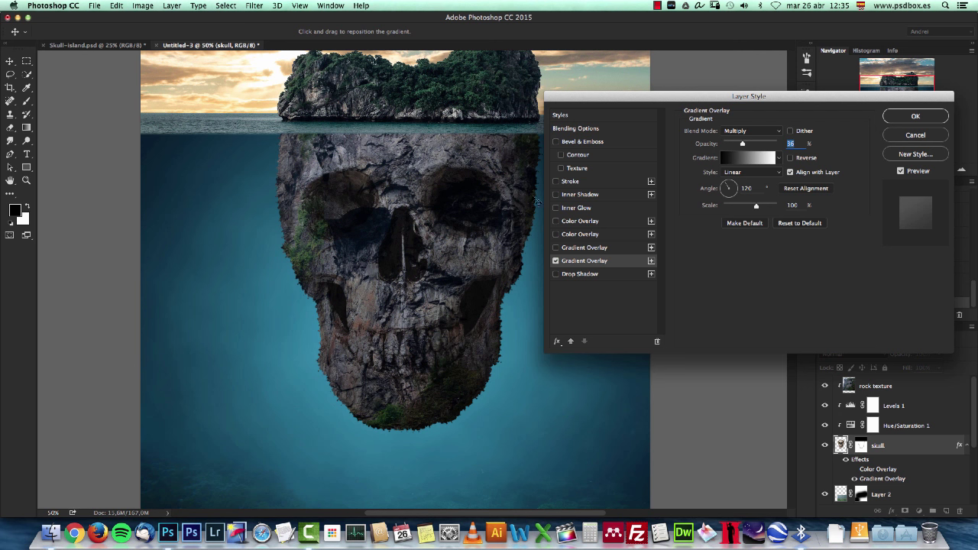
Try the gradient overlay at 51% opacity on Normal and reposition the gradient across the skull.
click(556, 261)
click(555, 261)
drag(742, 146, 753, 146)
click(748, 134)
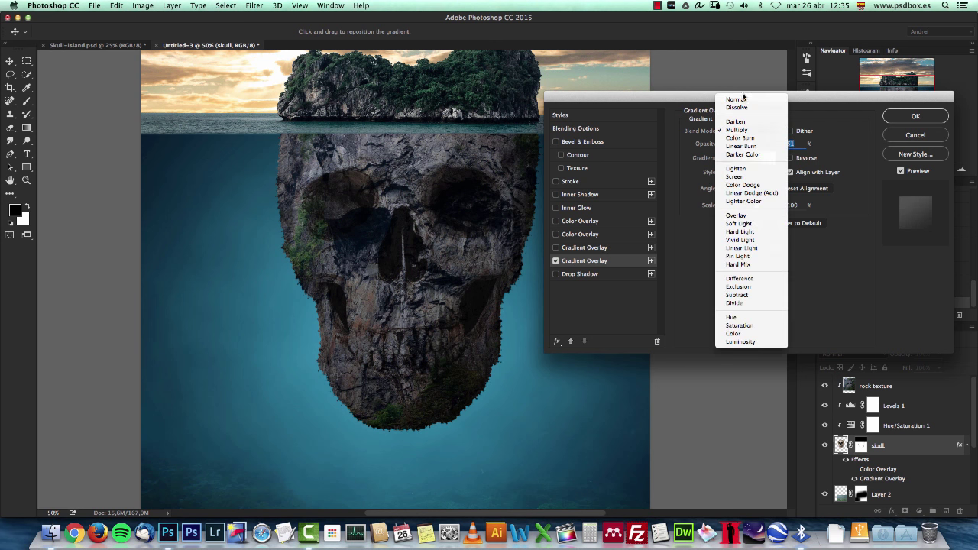
click(742, 100)
drag(465, 305, 440, 278)
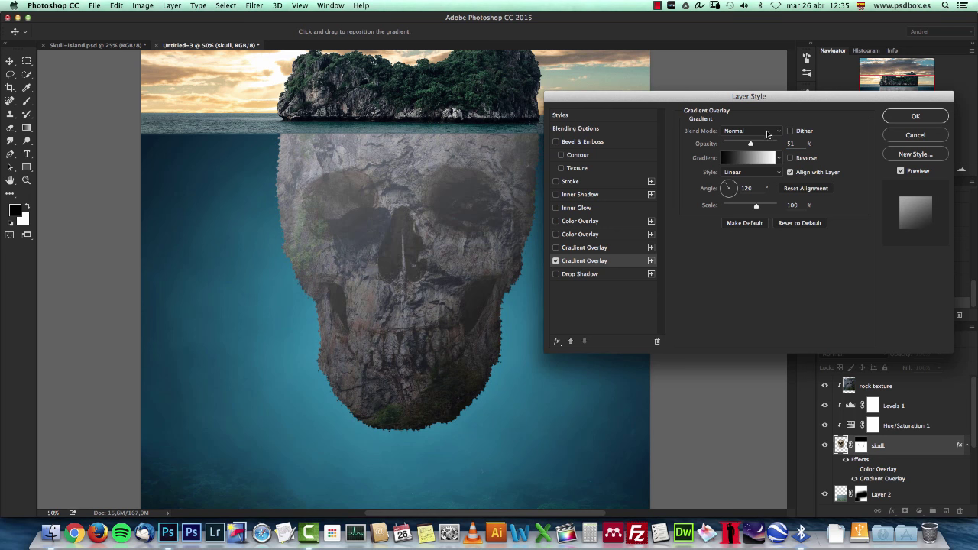
Set the gradient overlay to Multiply blending at 26% opacity.
click(768, 132)
key(Escape)
drag(750, 144, 777, 143)
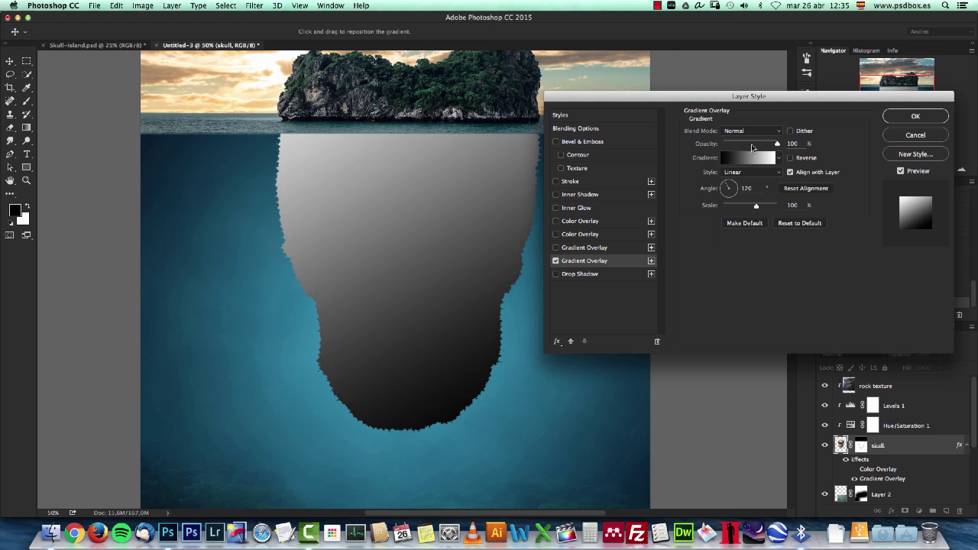
click(741, 135)
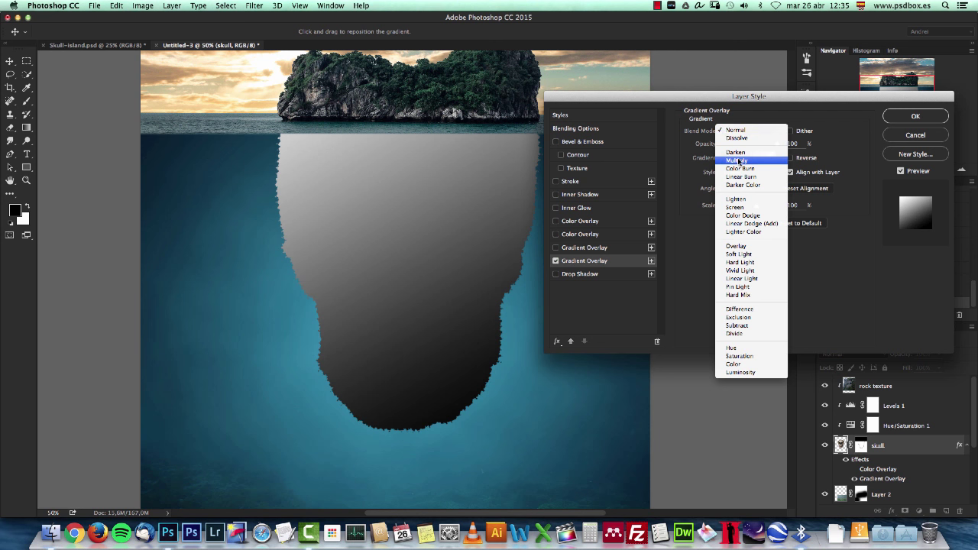
click(738, 161)
drag(760, 144, 735, 146)
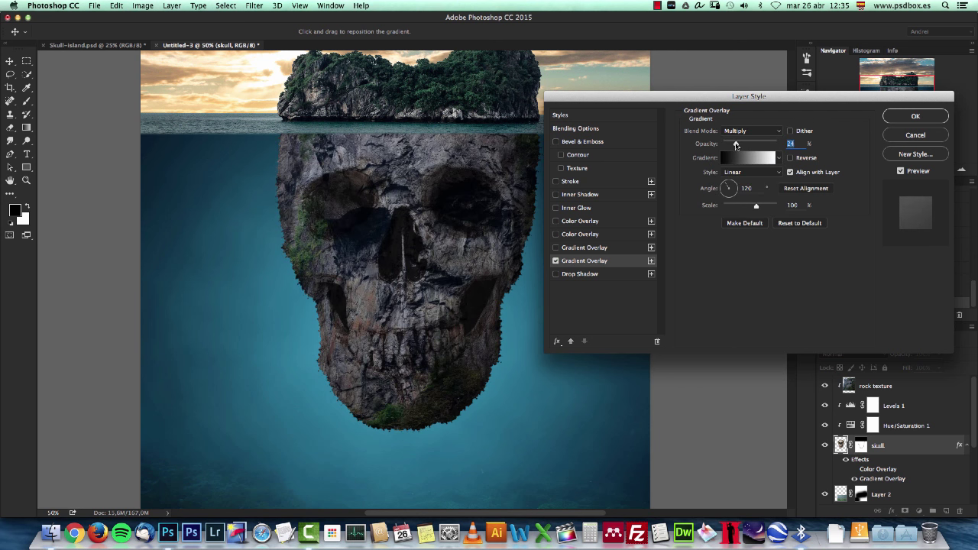
Test and remove a second Normal gradient overlay, then enable Inner Shadow.
click(582, 248)
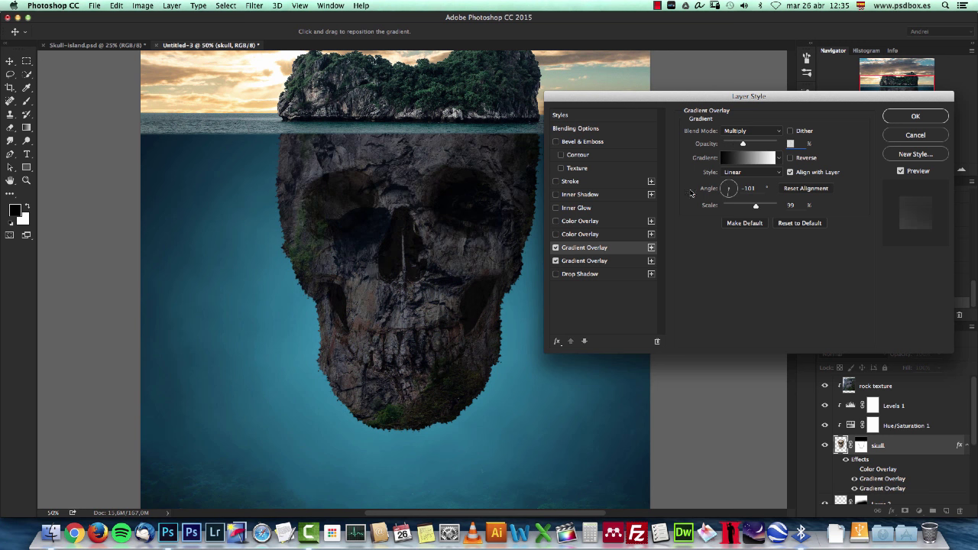
click(744, 132)
click(745, 100)
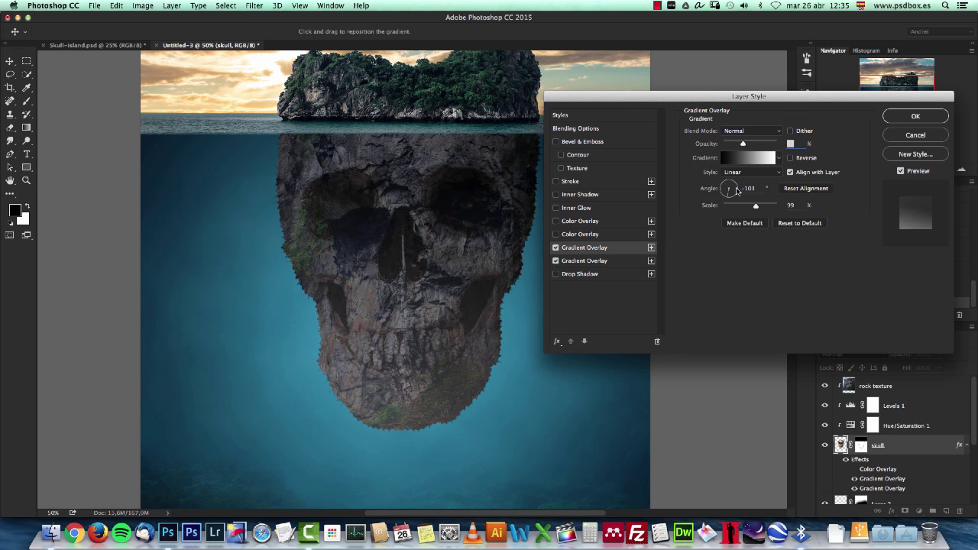
click(741, 176)
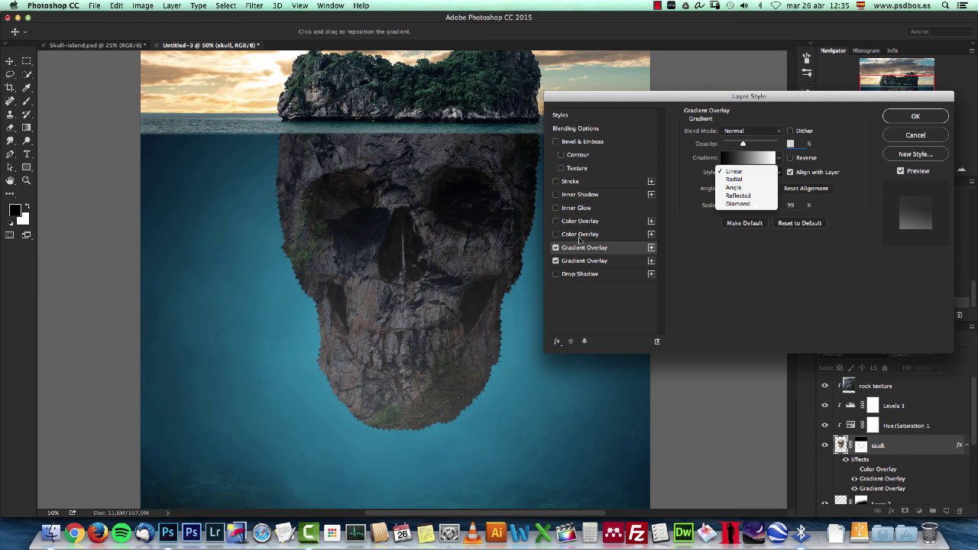
click(556, 250)
click(556, 248)
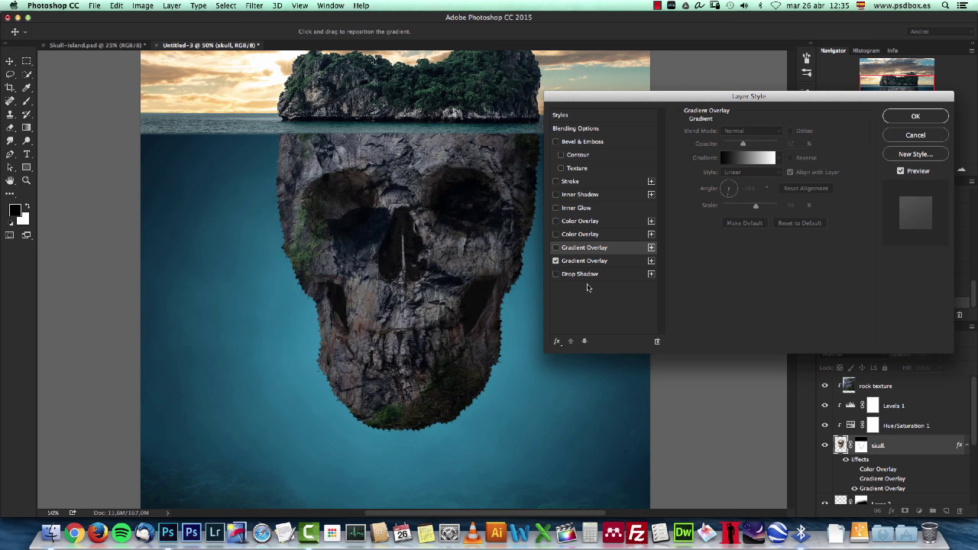
click(573, 195)
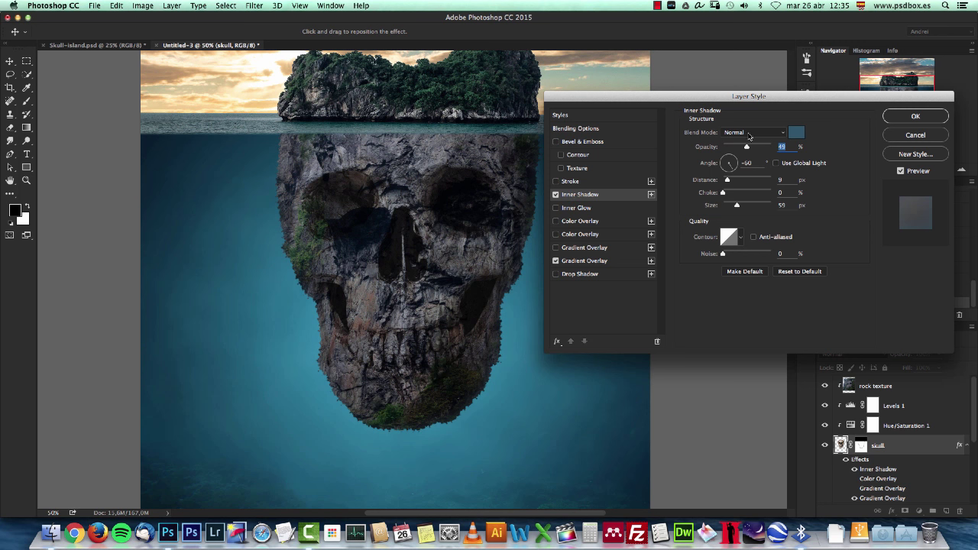
Keep the Inner Shadow on Normal blending and raise its opacity to 100%.
click(750, 136)
click(750, 132)
drag(747, 147, 815, 157)
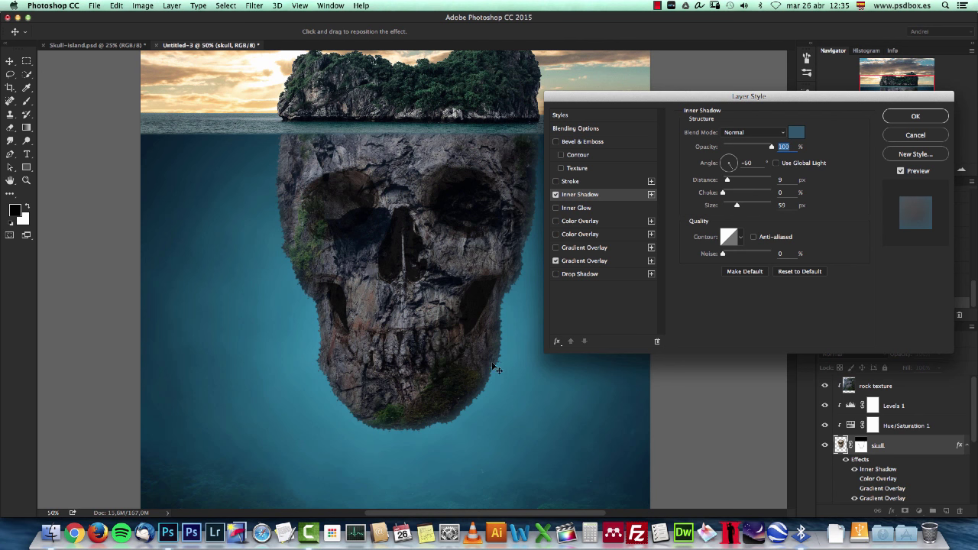
scroll(463, 345, right, 5)
scroll(463, 344, down, 2)
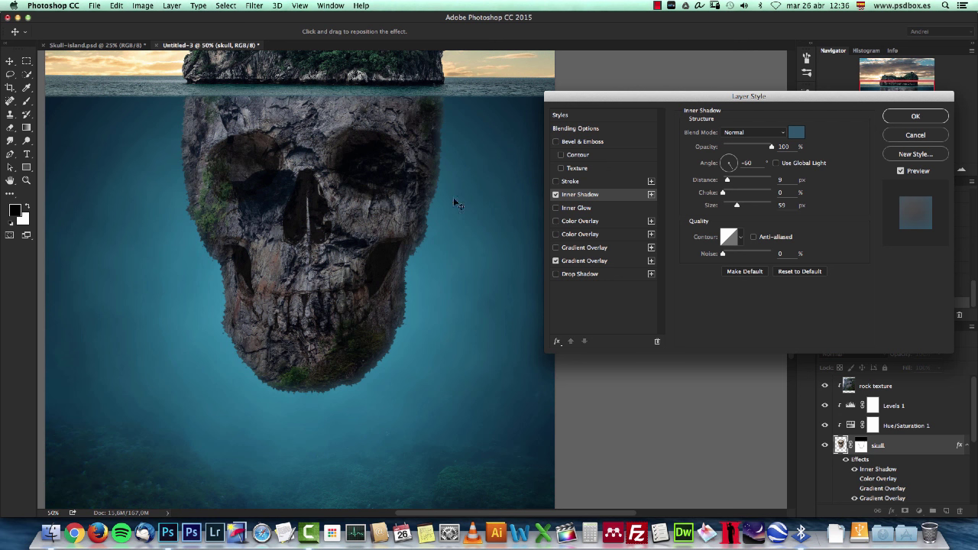
Compare the skull's Inner Shadow on and off, deepen its blue, and widen its size to 95 px.
click(556, 195)
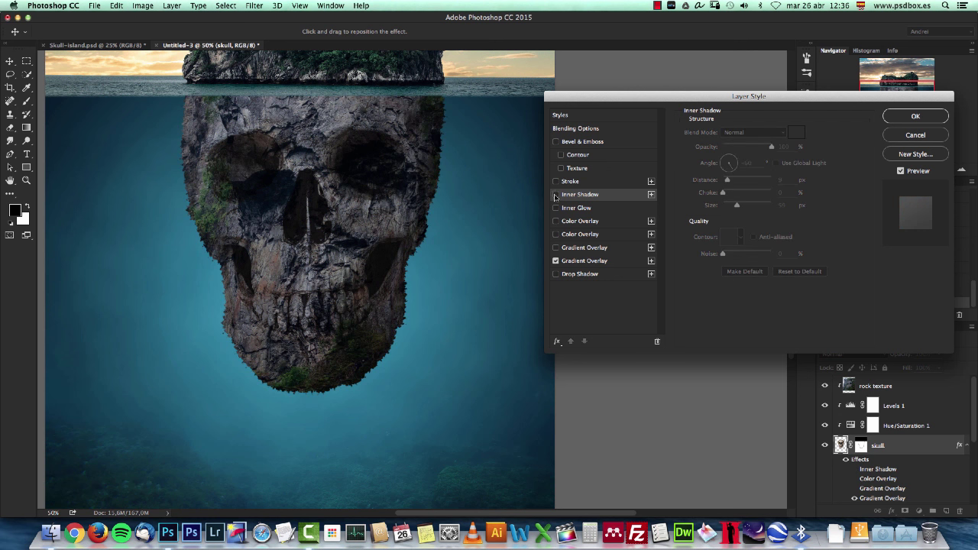
click(555, 195)
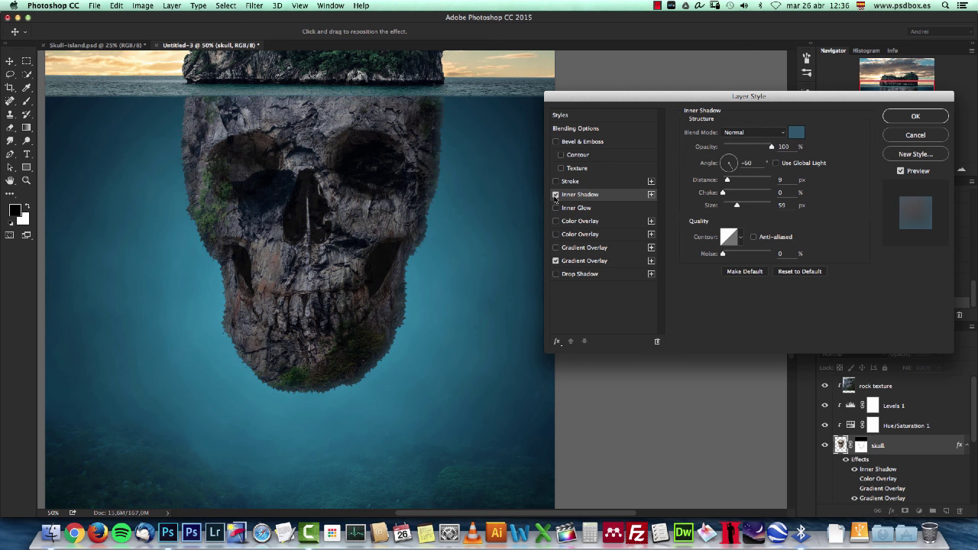
click(556, 195)
click(555, 195)
click(796, 134)
click(452, 258)
click(598, 208)
drag(738, 206, 743, 207)
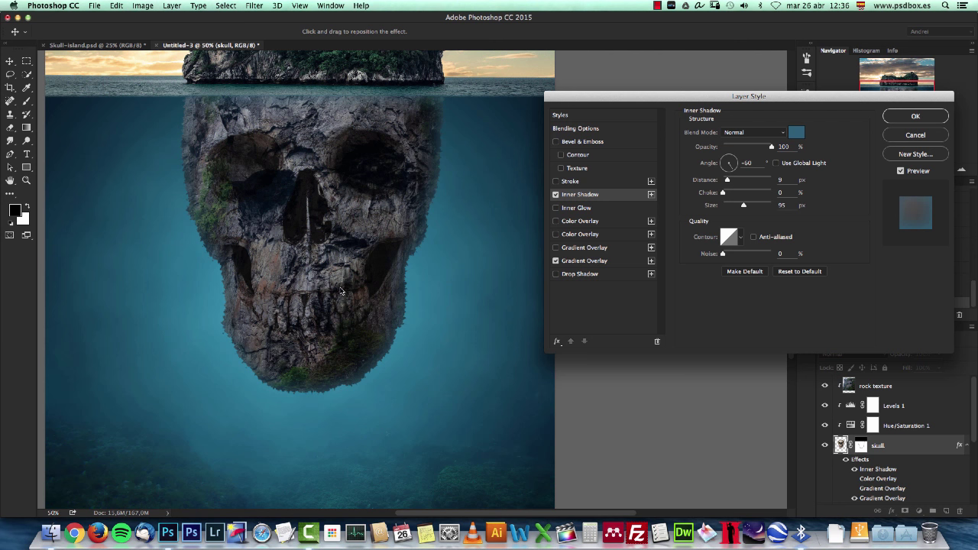
Add a blue Color Overlay to the skull in Color blend mode at 41% opacity.
click(557, 221)
click(604, 222)
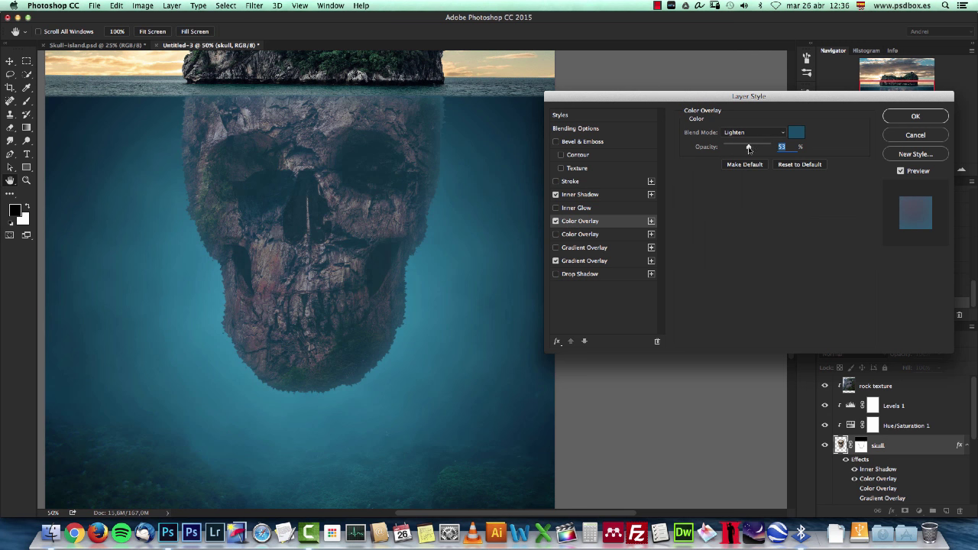
click(764, 133)
click(742, 297)
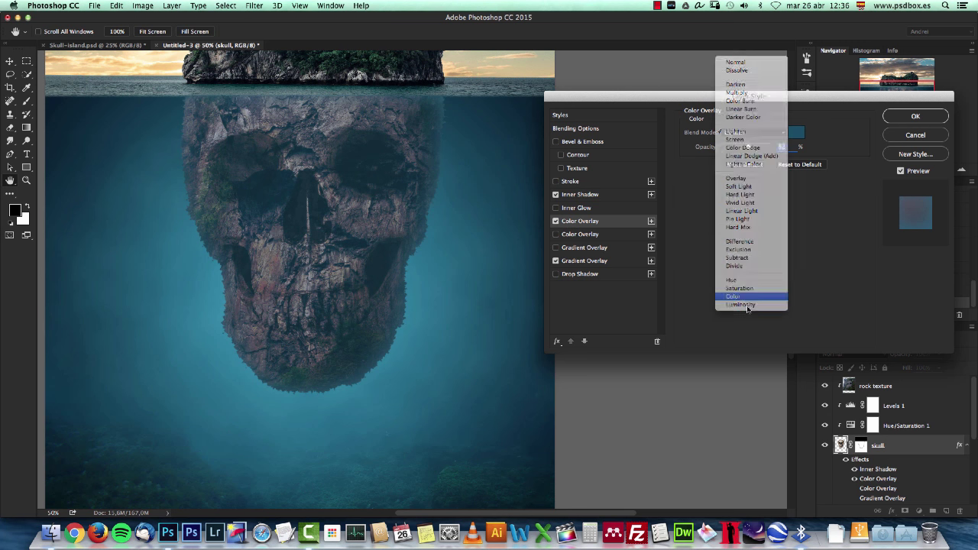
drag(753, 151, 735, 151)
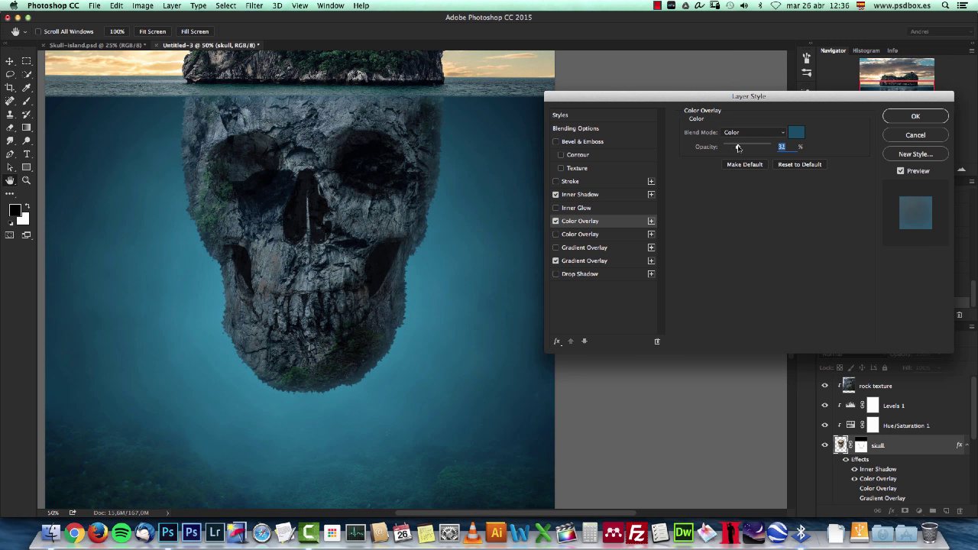
Try a second colour overlay, remove it, and apply the skull's layer style.
click(589, 235)
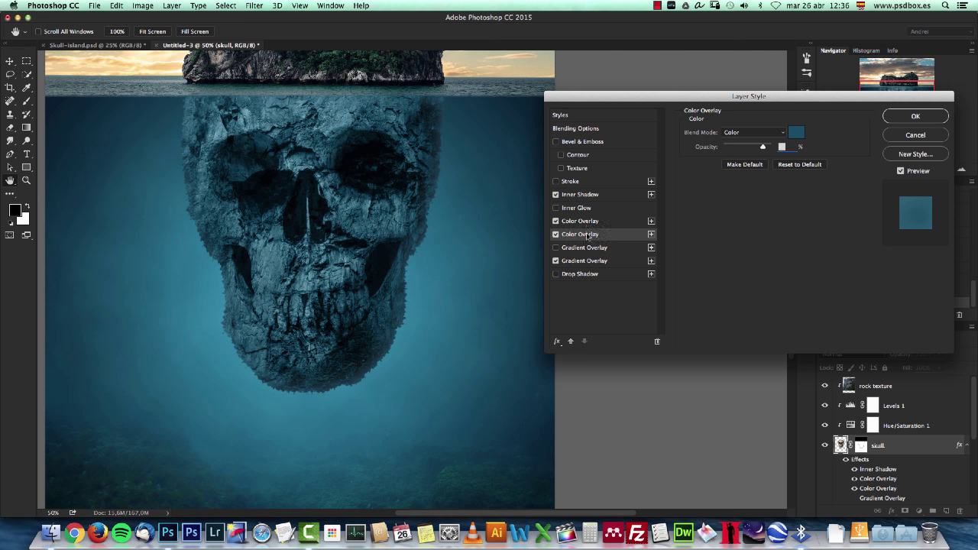
click(556, 234)
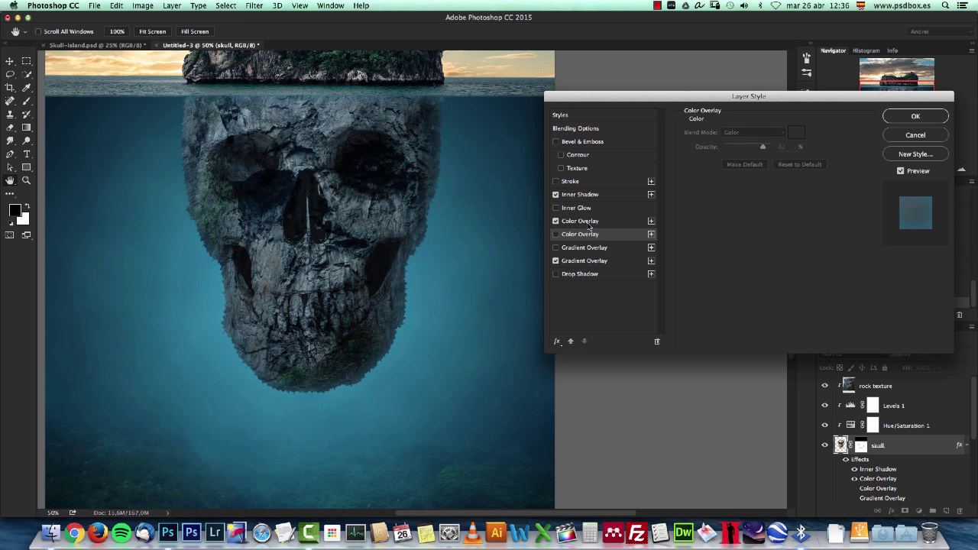
click(589, 223)
click(913, 117)
click(853, 170)
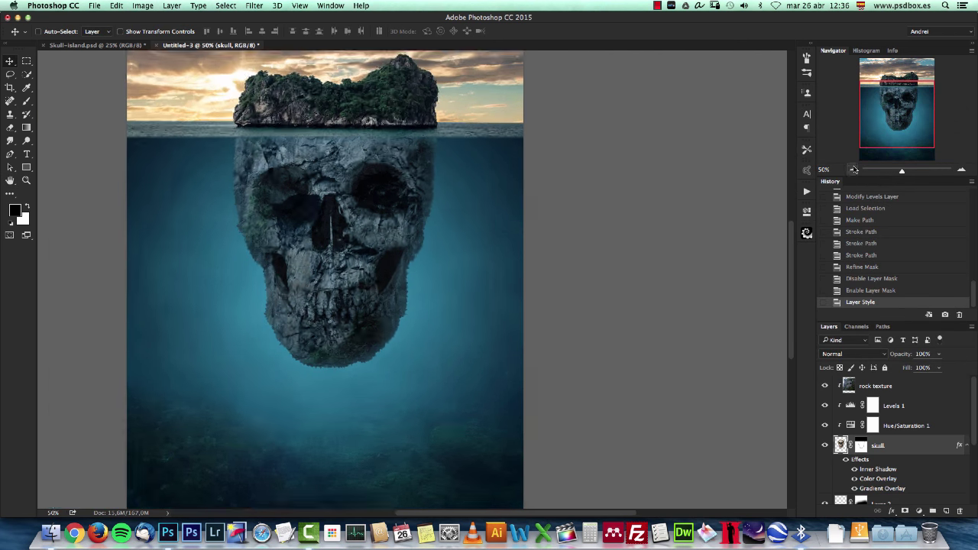
click(962, 170)
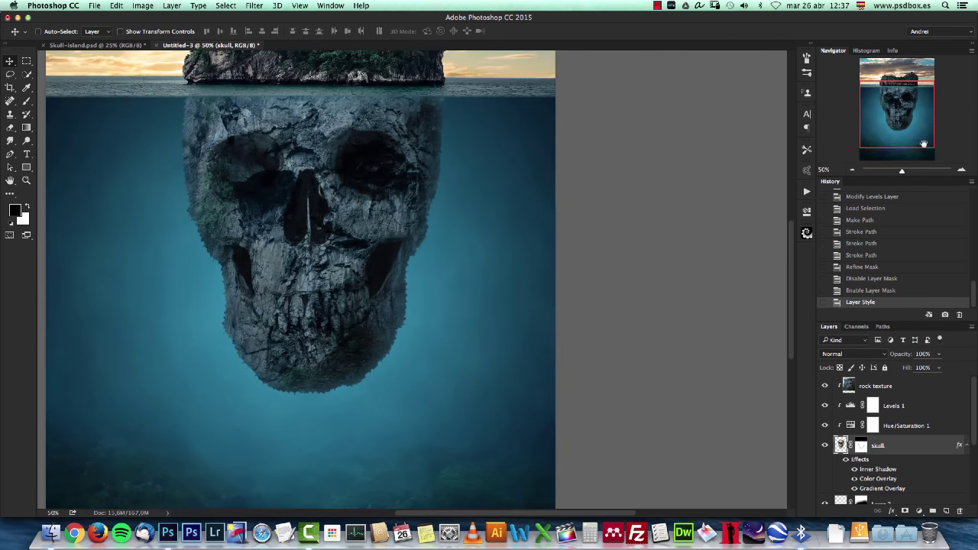
mouse_move(899, 134)
mouse_down()
mouse_move(892, 125)
mouse_move(892, 137)
mouse_up()
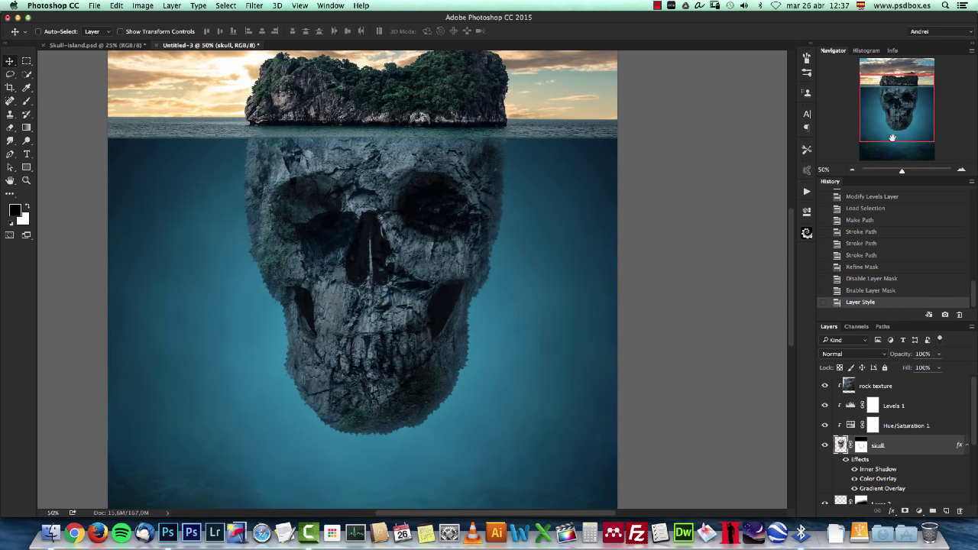
click(845, 459)
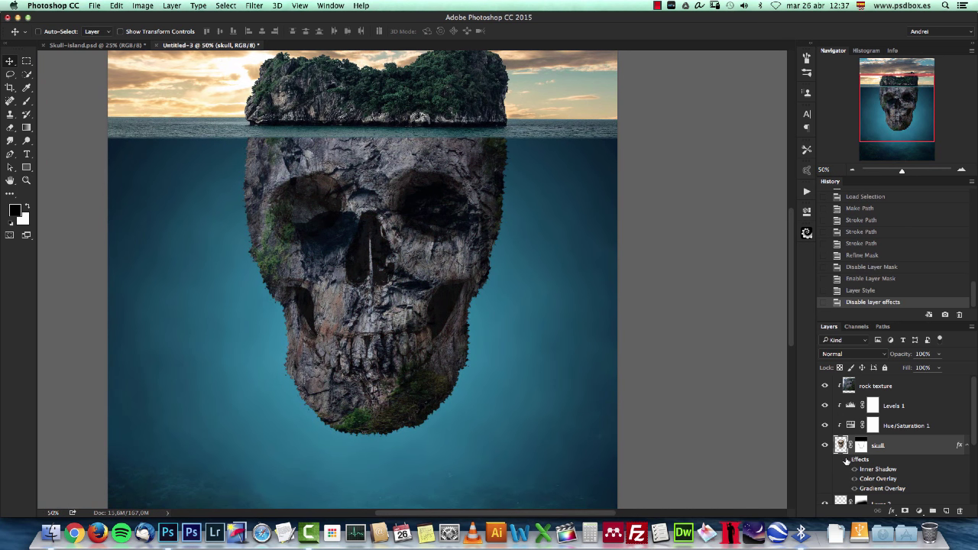
click(846, 460)
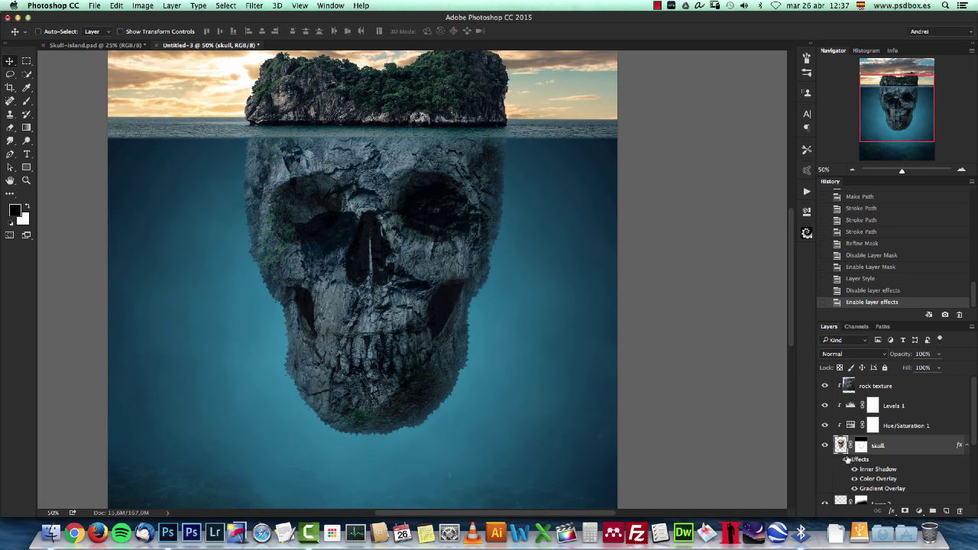
click(846, 459)
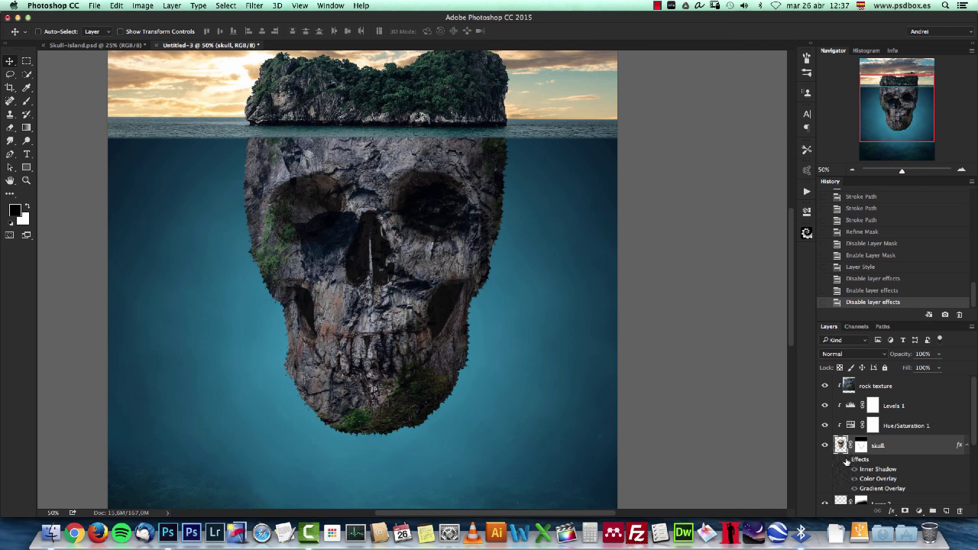
click(845, 459)
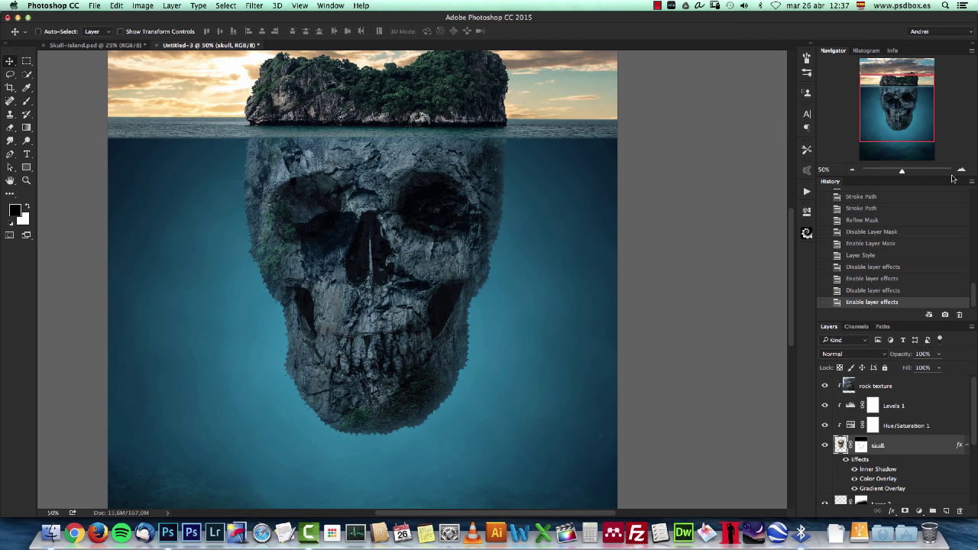
drag(885, 112, 870, 101)
key(super+1)
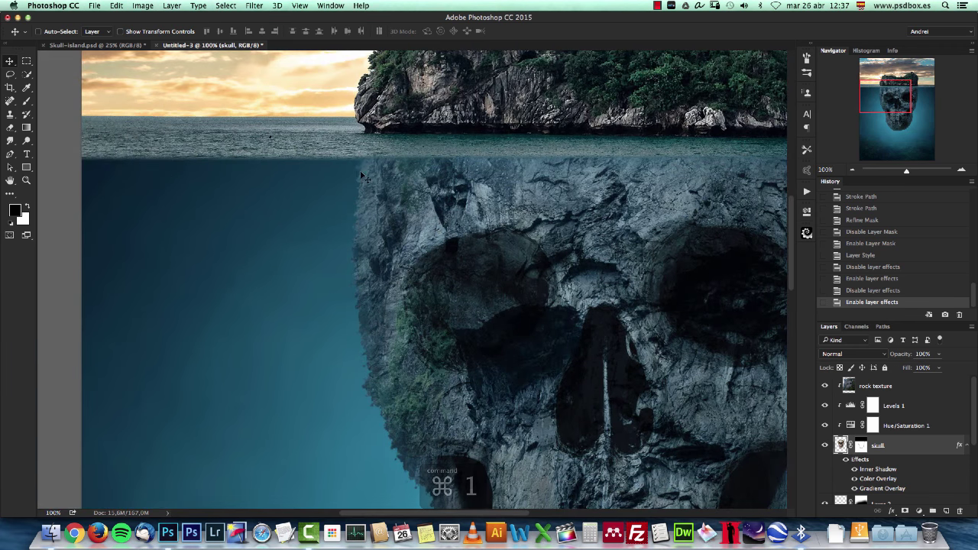
drag(692, 192, 515, 177)
key(super+0)
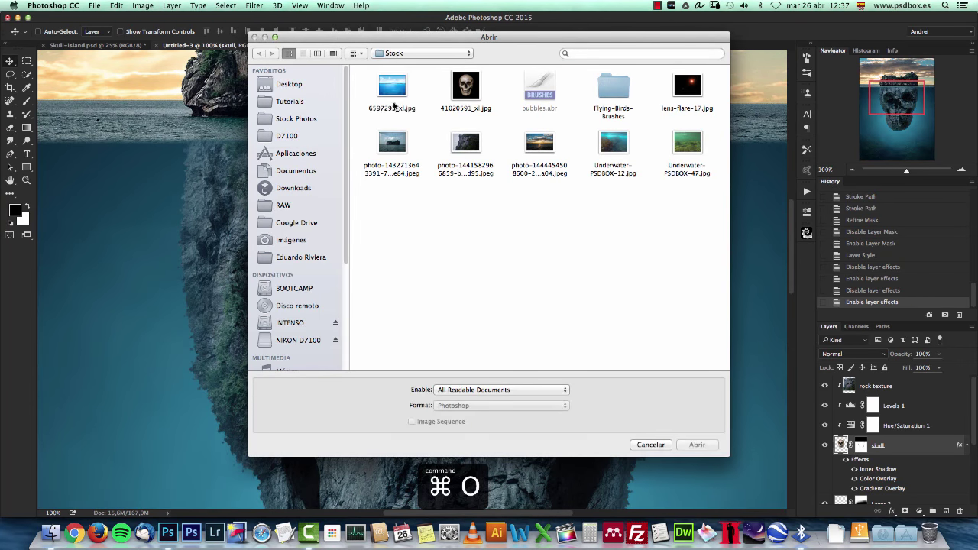
click(394, 105)
click(696, 444)
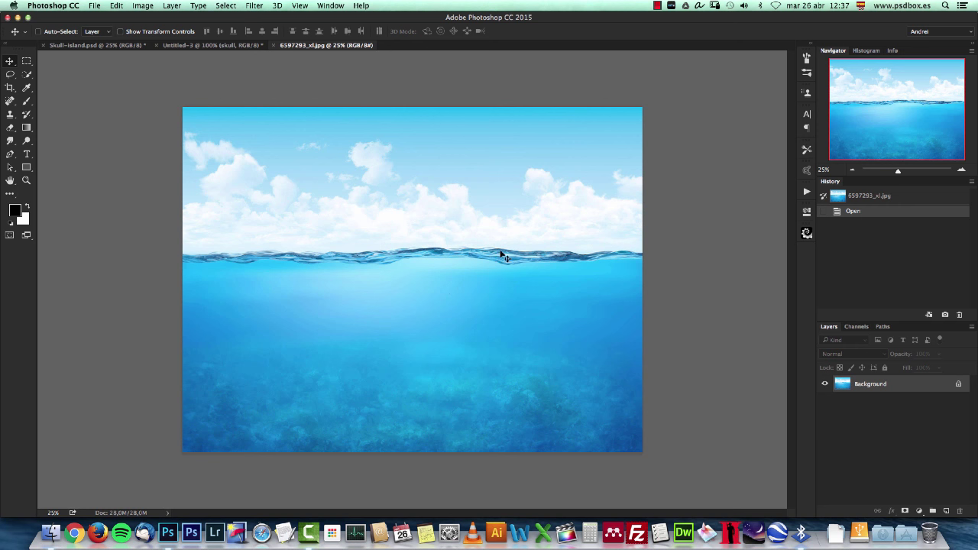
key(super+w)
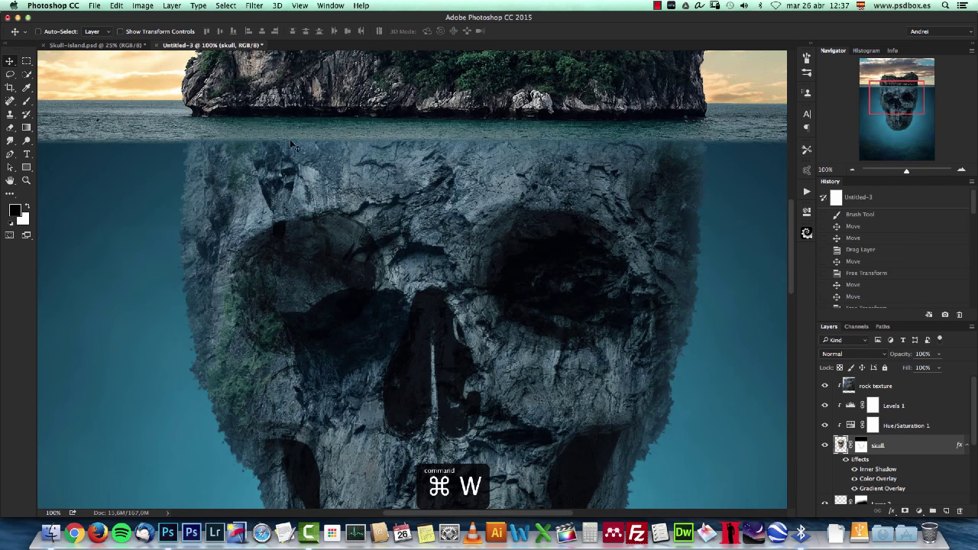
Drag the water line layer from Skull-island.psd into the Untitled-3 skull composition above the skull.
click(132, 45)
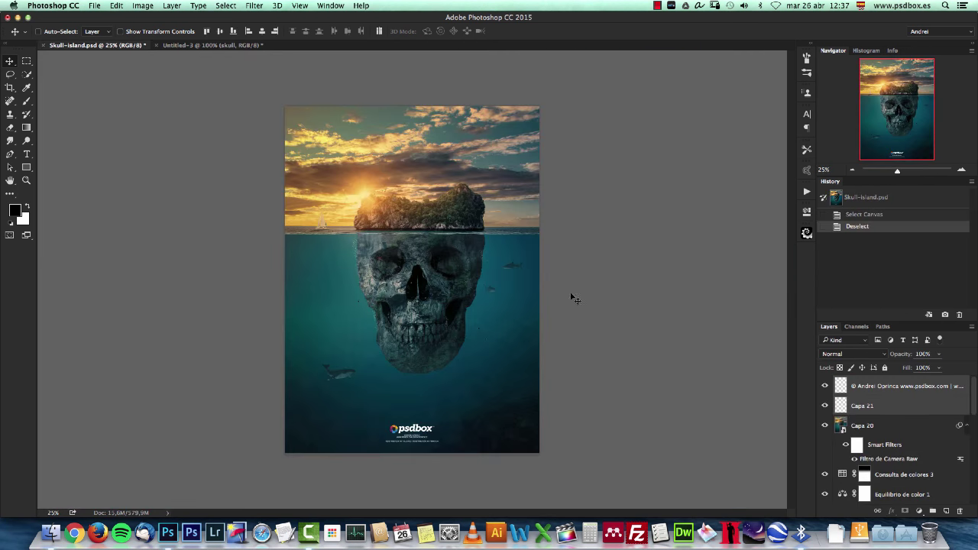
drag(972, 395, 972, 448)
click(850, 446)
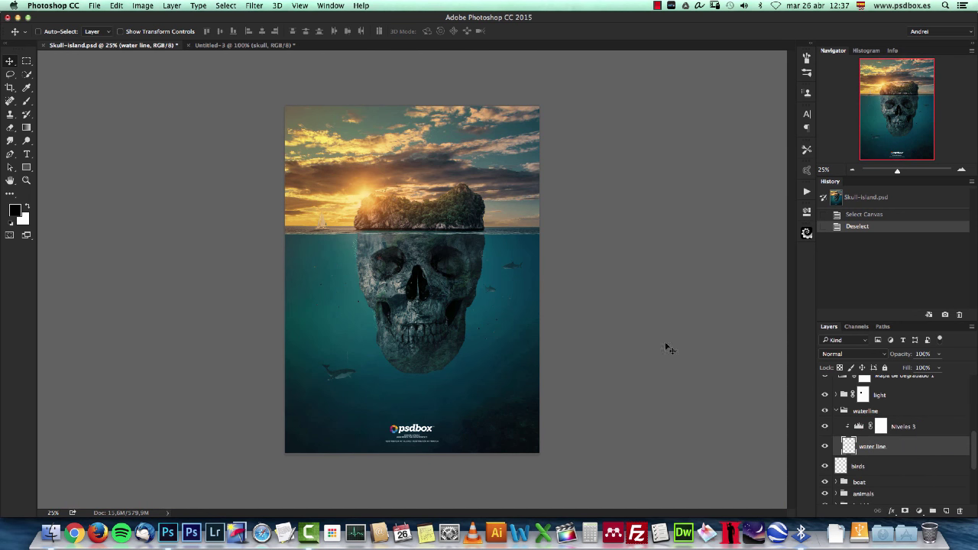
drag(545, 282, 260, 55)
drag(291, 150, 291, 151)
drag(886, 95, 872, 84)
click(852, 171)
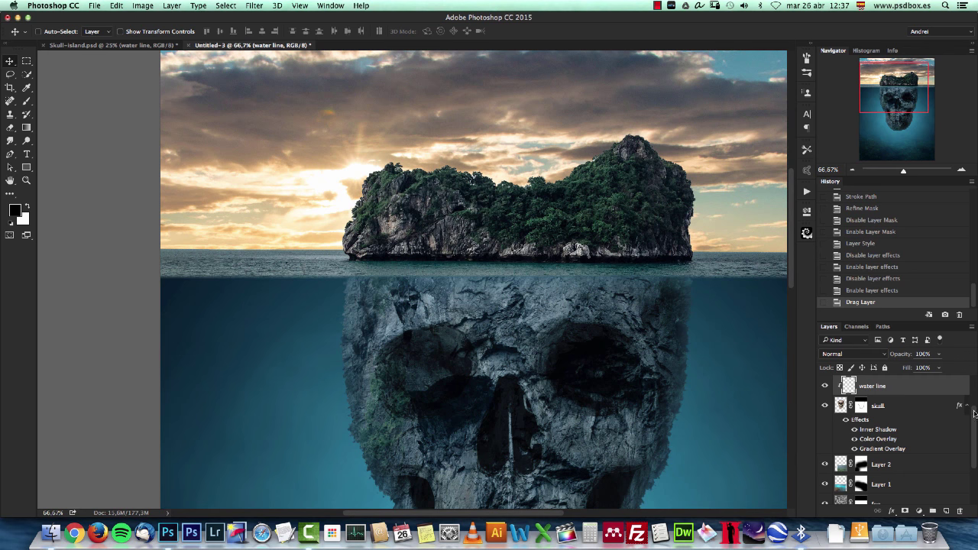
scroll(974, 413, up, 2)
Move the water line layer to the top, release its clipping mask and lower it onto the sea.
drag(920, 340, 886, 391)
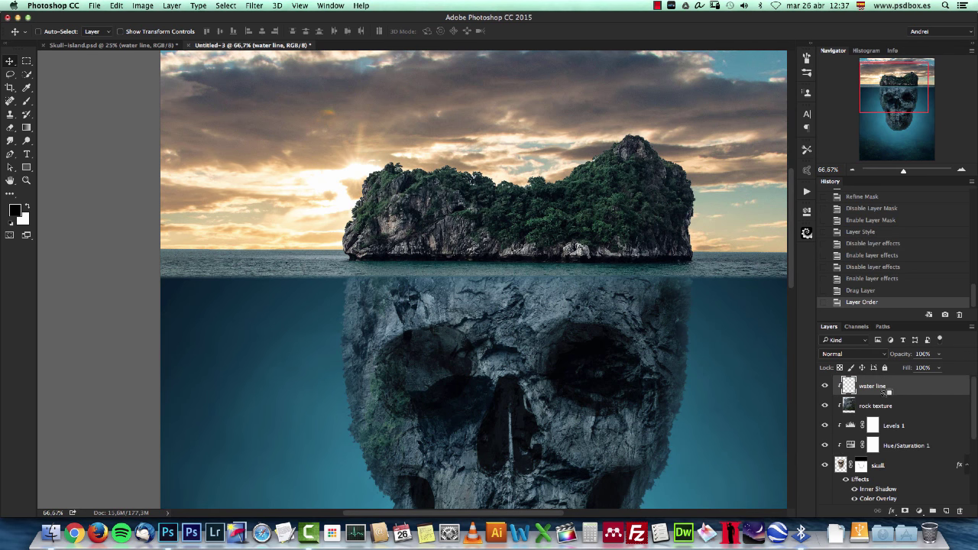
alt+click(887, 392)
drag(451, 226, 666, 259)
key(super)
click(853, 170)
key(super)
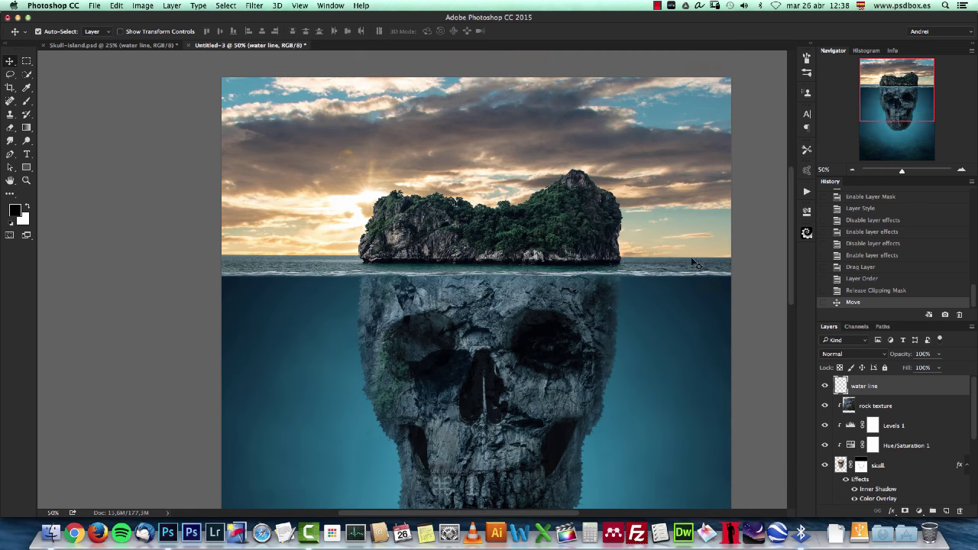
key(super+1)
Transform and nudge the water line so its wave edge sits exactly on the island's waterline.
key(super+t)
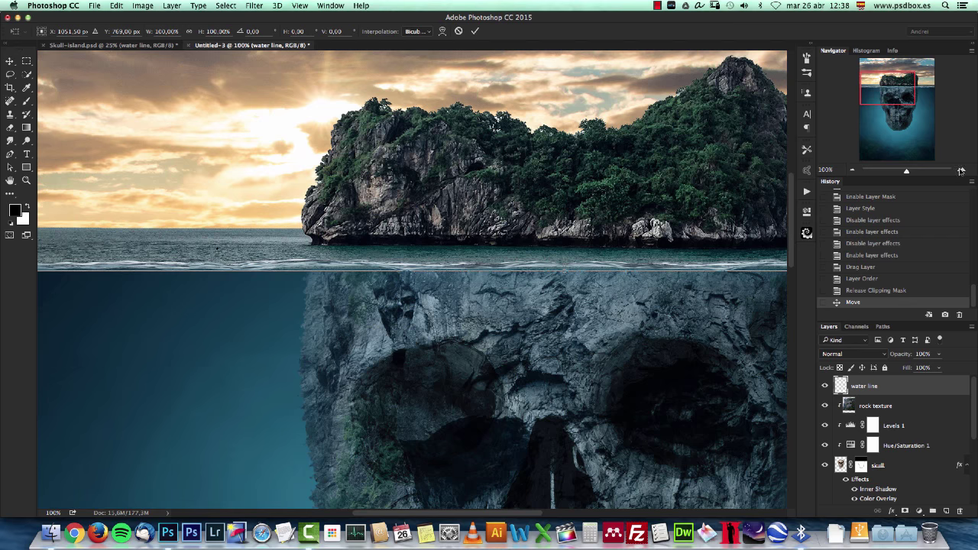
key(super+plus)
key(super+plus)
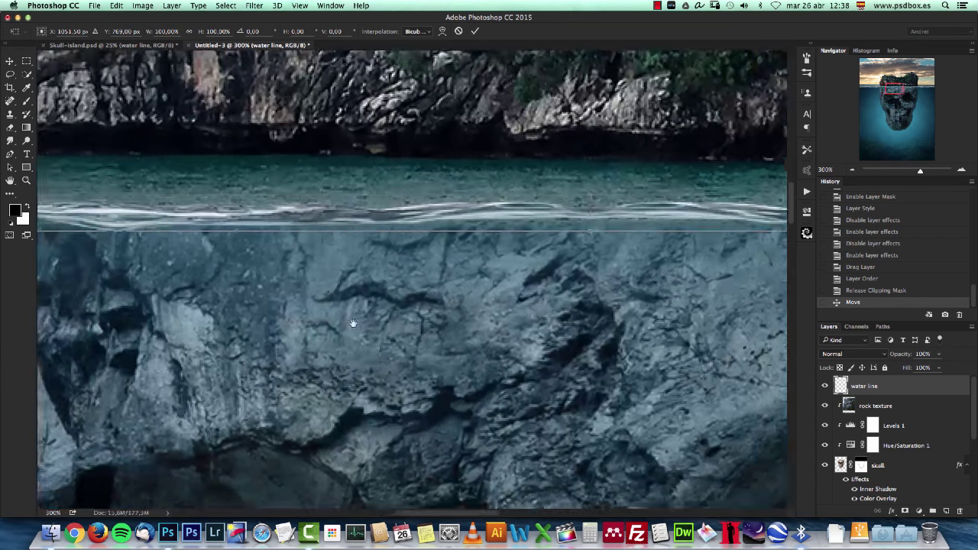
drag(353, 323, 307, 329)
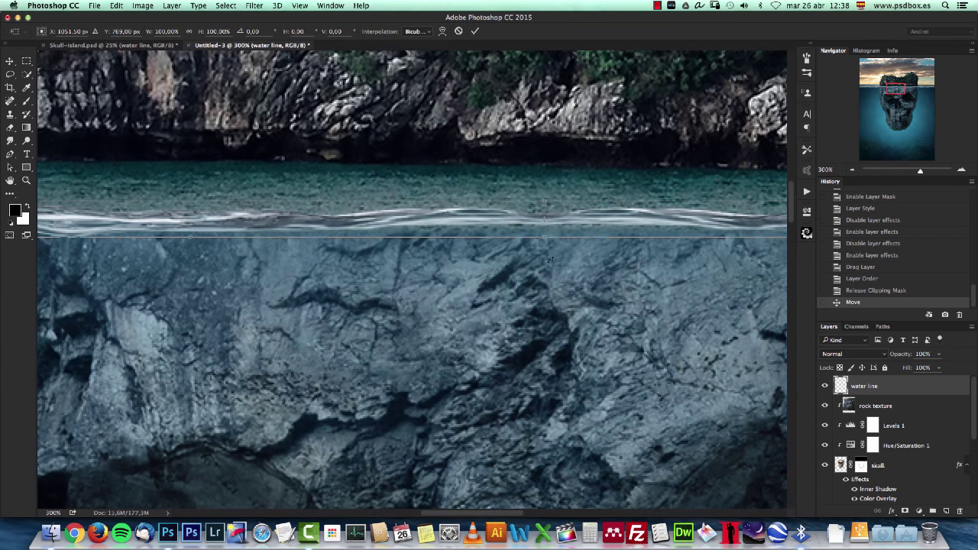
key(Return)
key(Up)
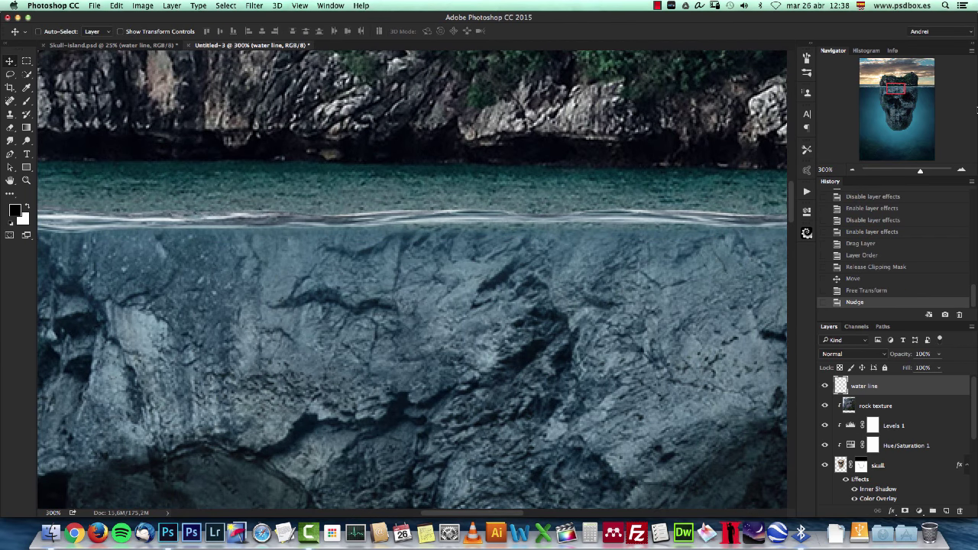
key(Down)
key(Down)
key(Down)
key(super+1)
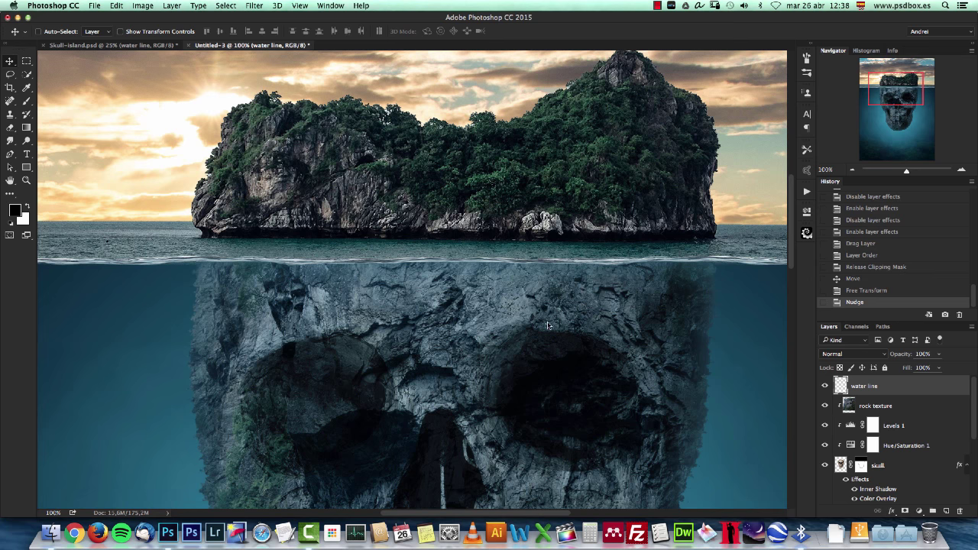
Try Multiply, then Overlay blending on the water line layer.
key(Escape)
drag(900, 96, 912, 93)
click(849, 358)
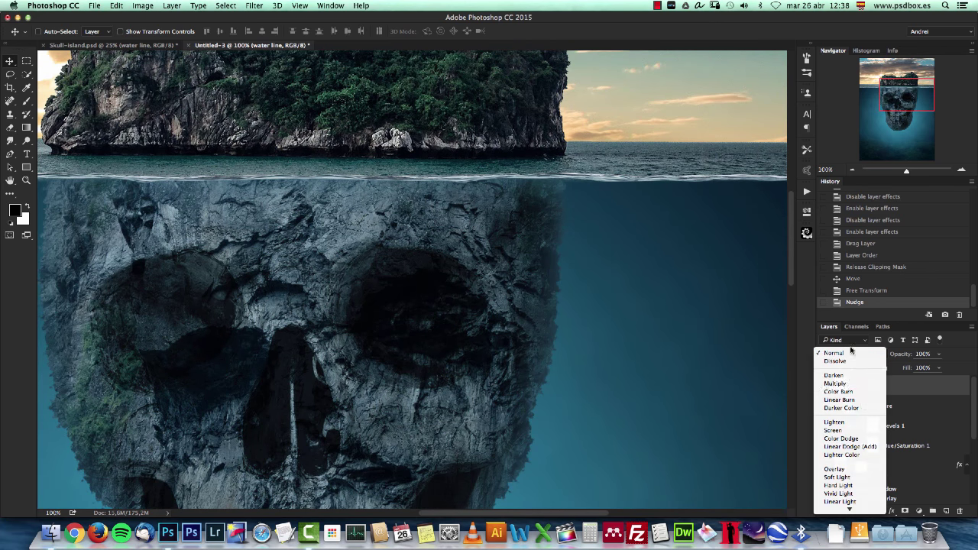
click(846, 384)
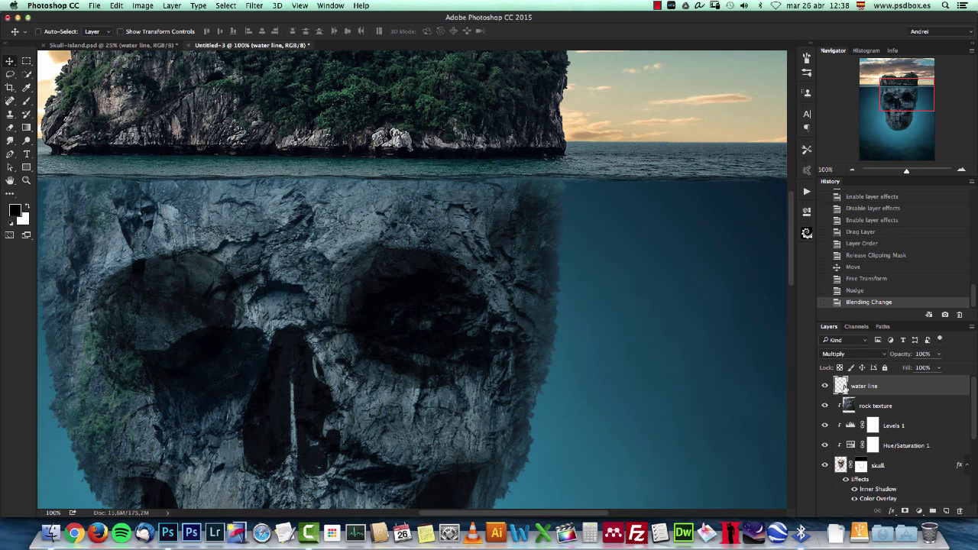
click(835, 355)
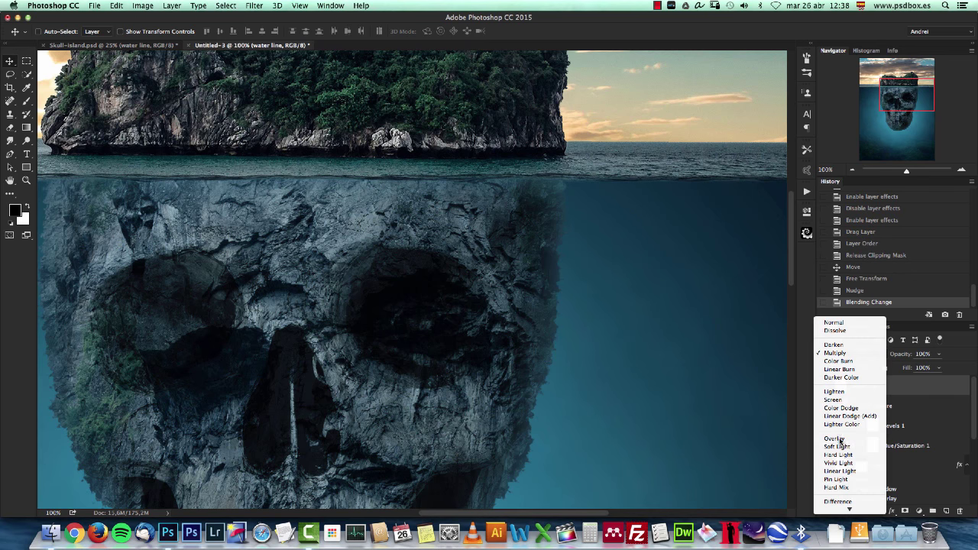
click(836, 439)
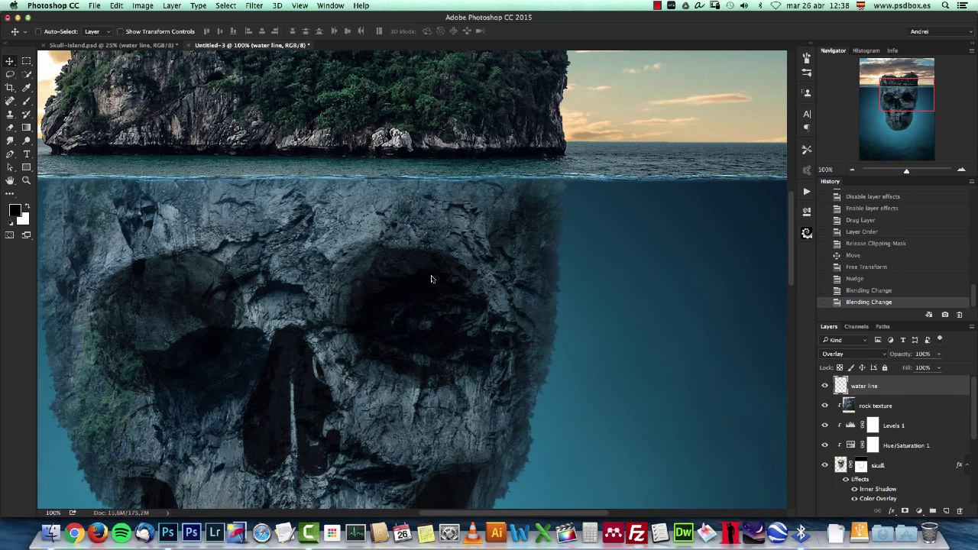
click(850, 169)
click(850, 169)
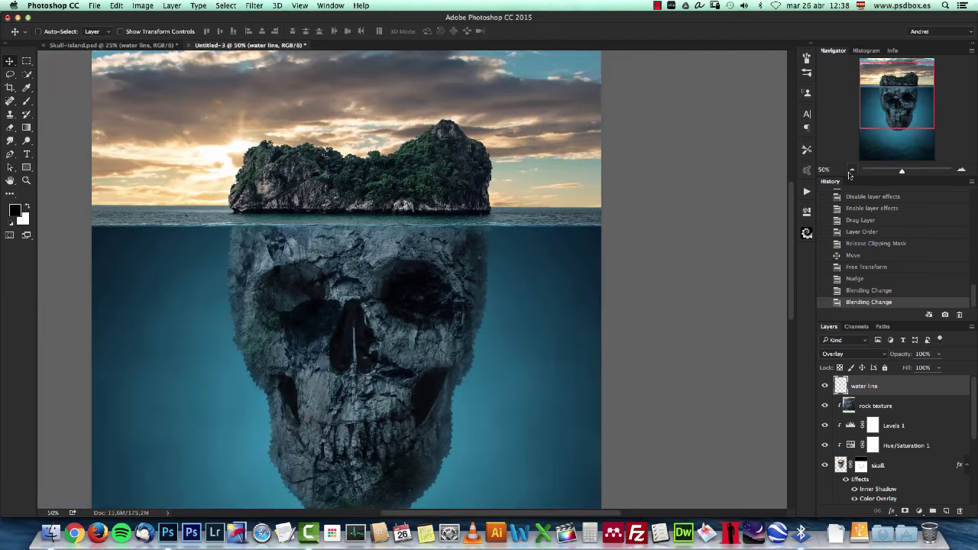
Compare Soft Light, settle on Overlay at 100% opacity, and collapse the skull's effects list.
click(850, 356)
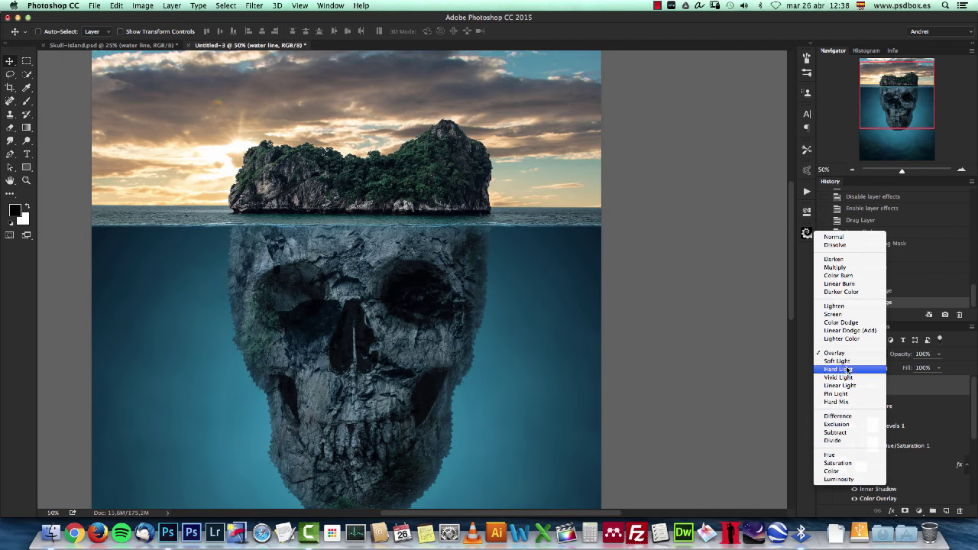
click(844, 364)
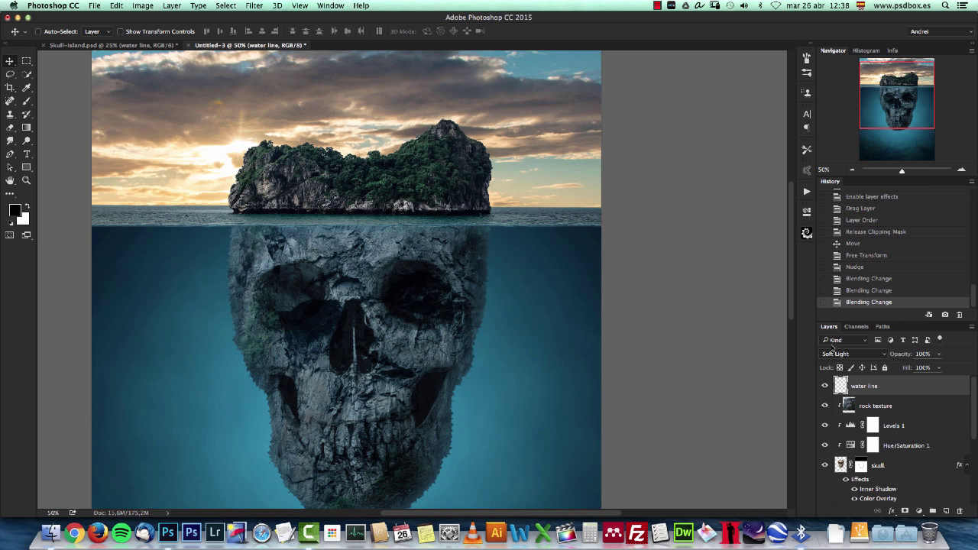
click(835, 353)
click(839, 344)
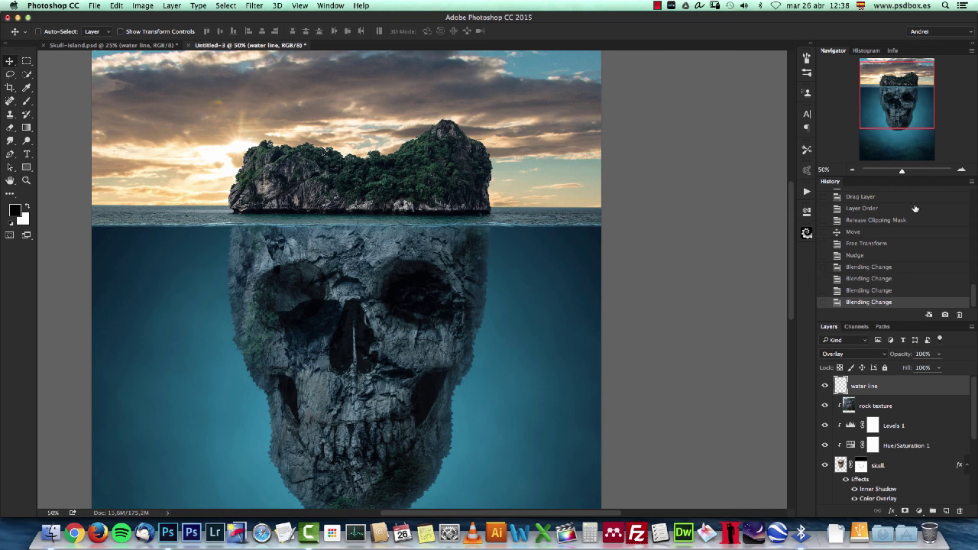
click(962, 169)
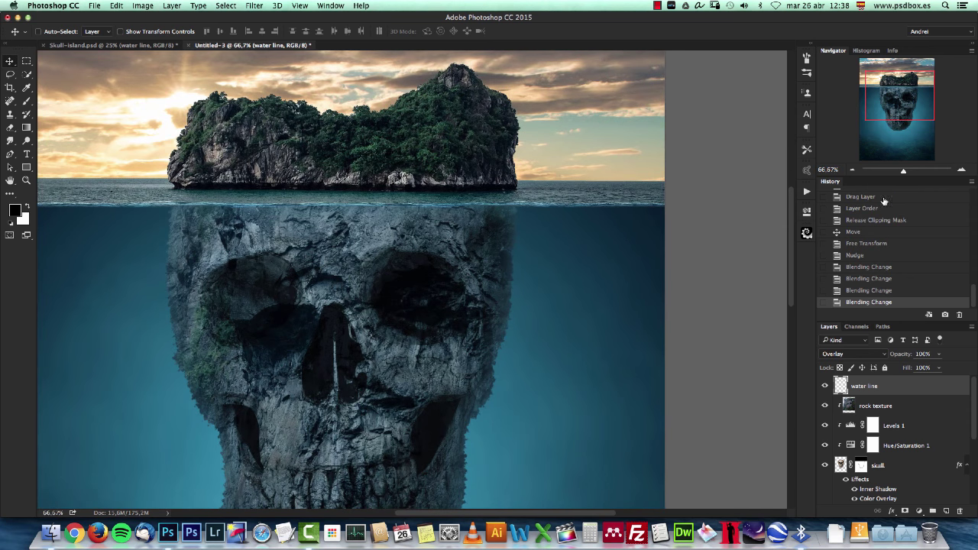
click(852, 171)
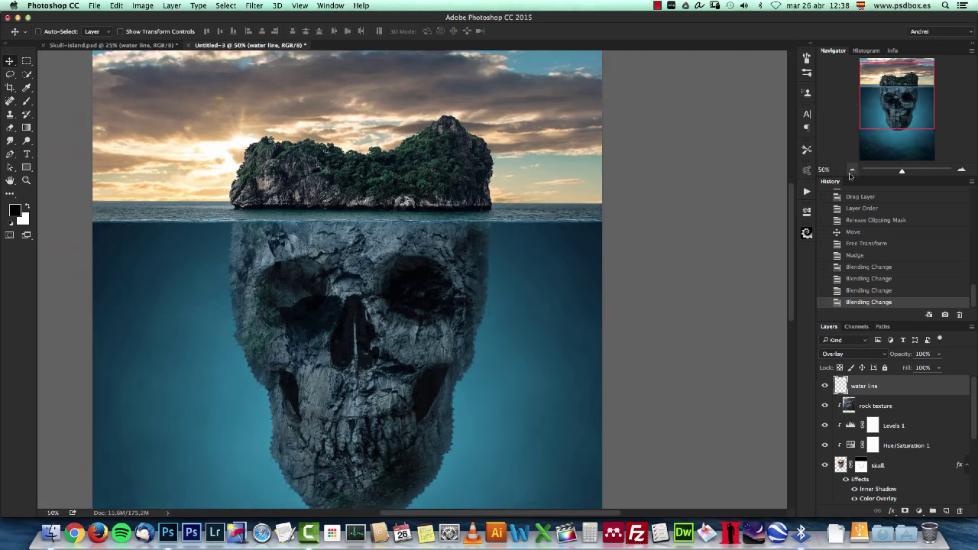
click(851, 171)
key(super+plus)
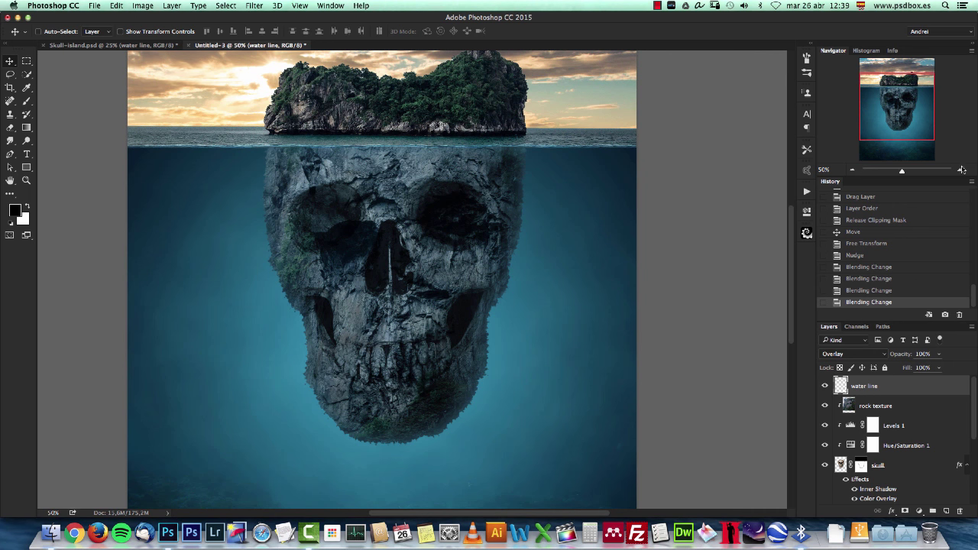
click(962, 169)
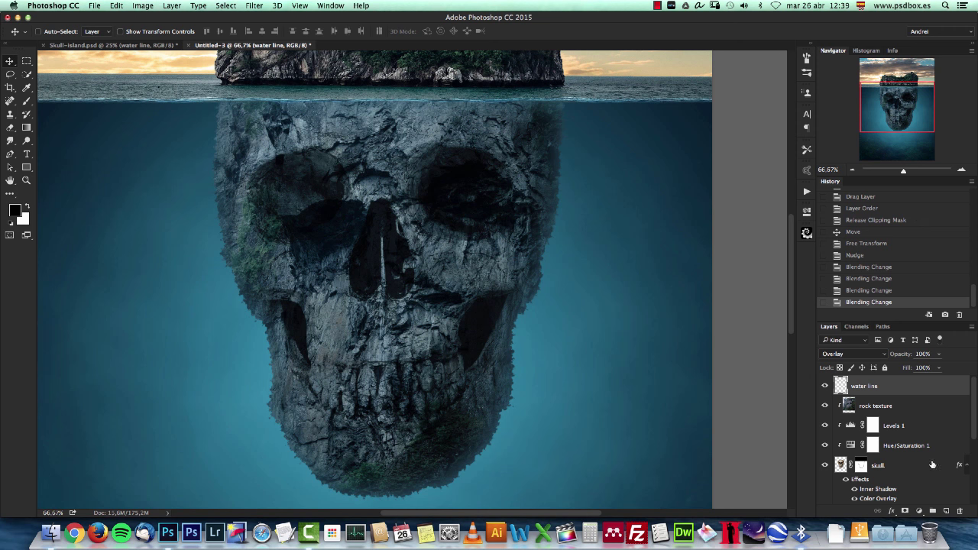
click(966, 464)
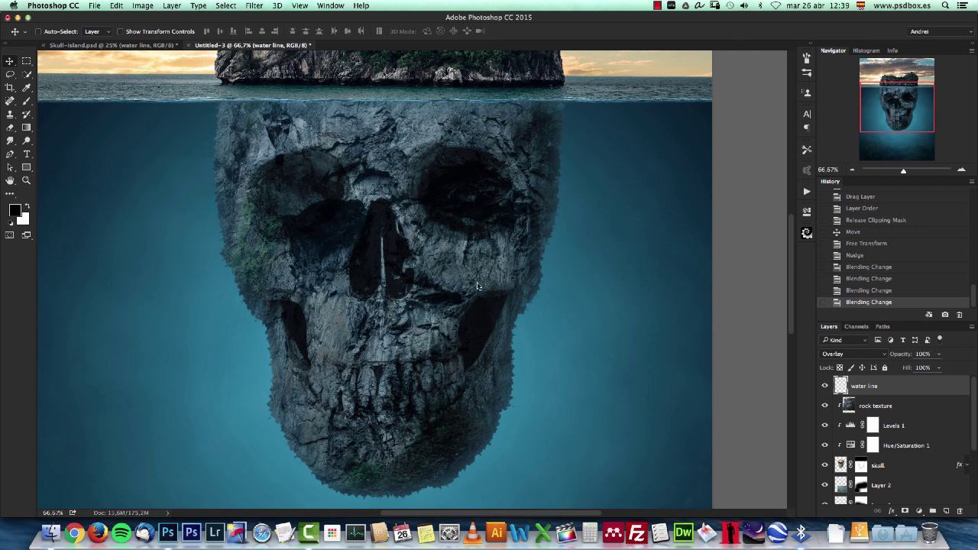
Create a new 500 × 500 px document.
key(super+n)
key(Tab)
text(500)
key(Tab)
text(500)
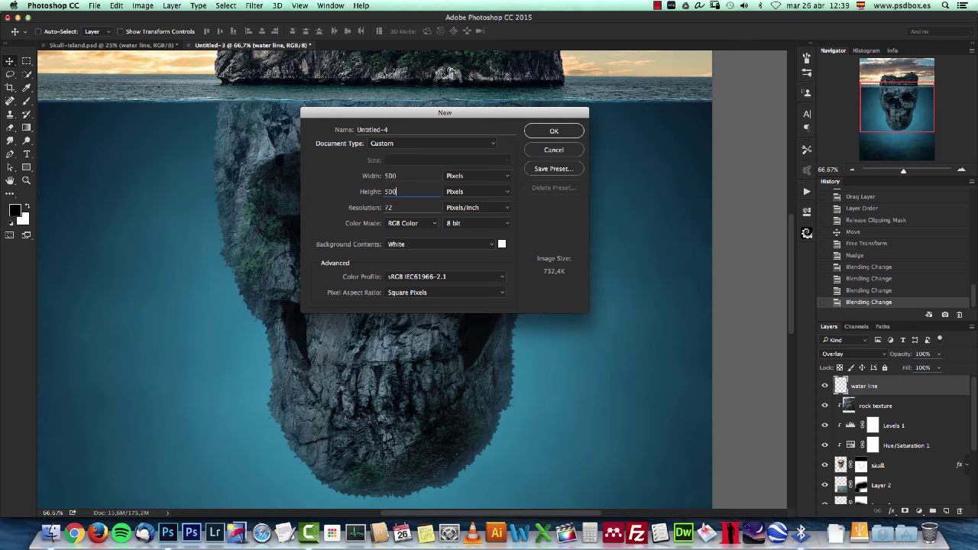
key(Return)
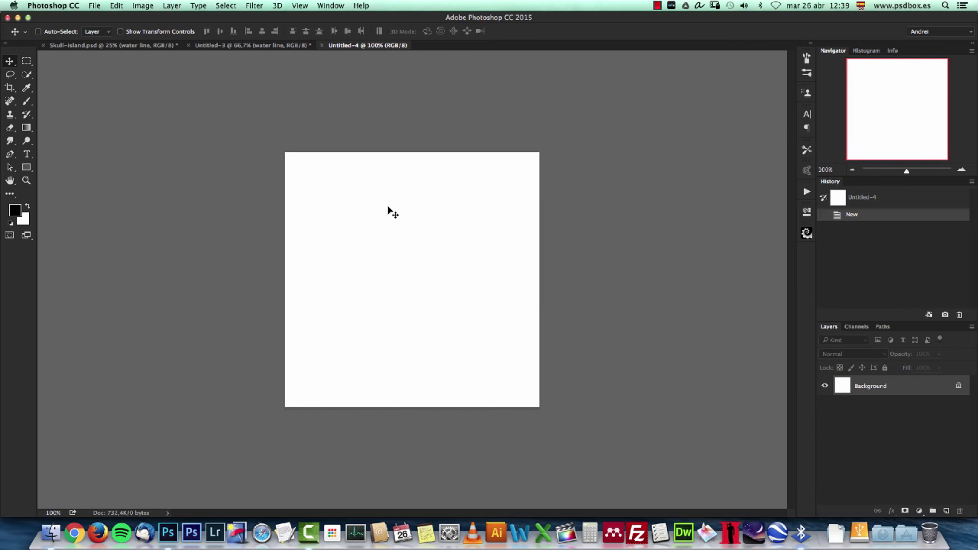
Paint a black dot in the page centre with a 125 px hard round brush.
key(b)
right_click(421, 238)
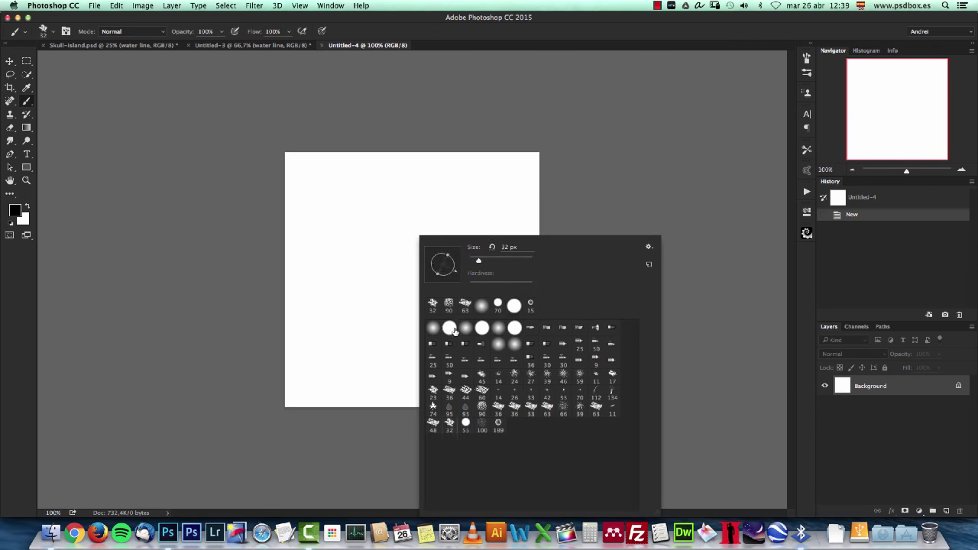
click(532, 288)
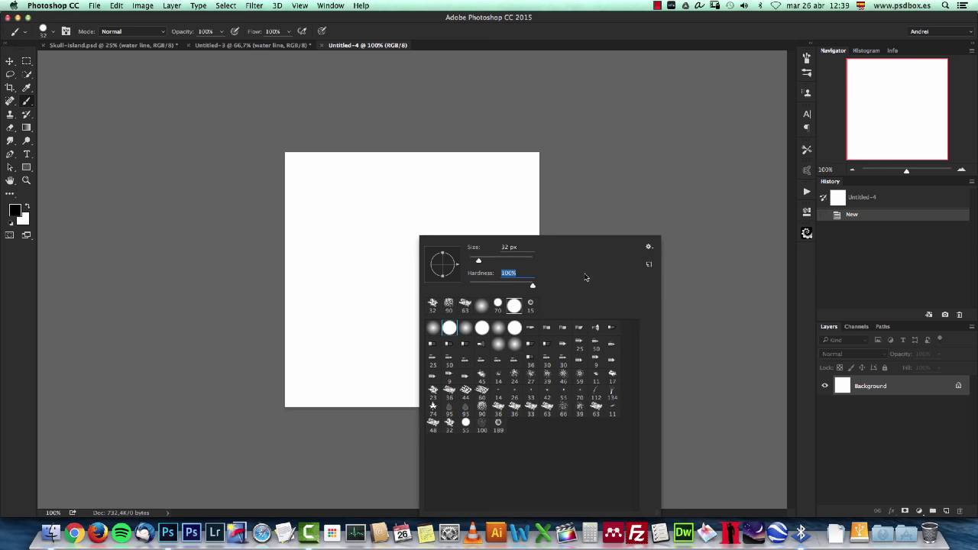
click(753, 355)
key(bracketright)
key(bracketright)
key(bracketright)
key(bracketright)
key(bracketright)
key(bracketright)
key(bracketright)
key(bracketright)
key(bracketright)
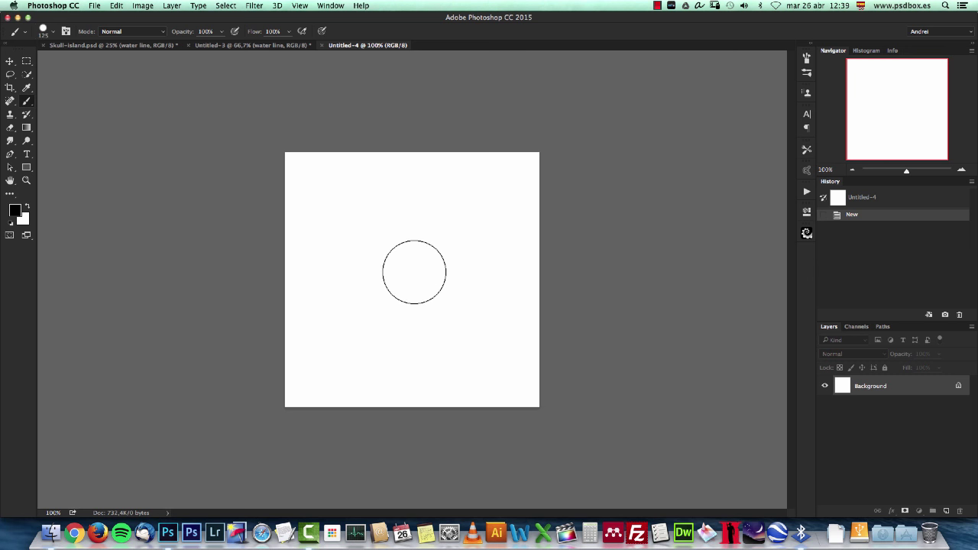
right_click(413, 271)
key(bracketleft)
click(862, 386)
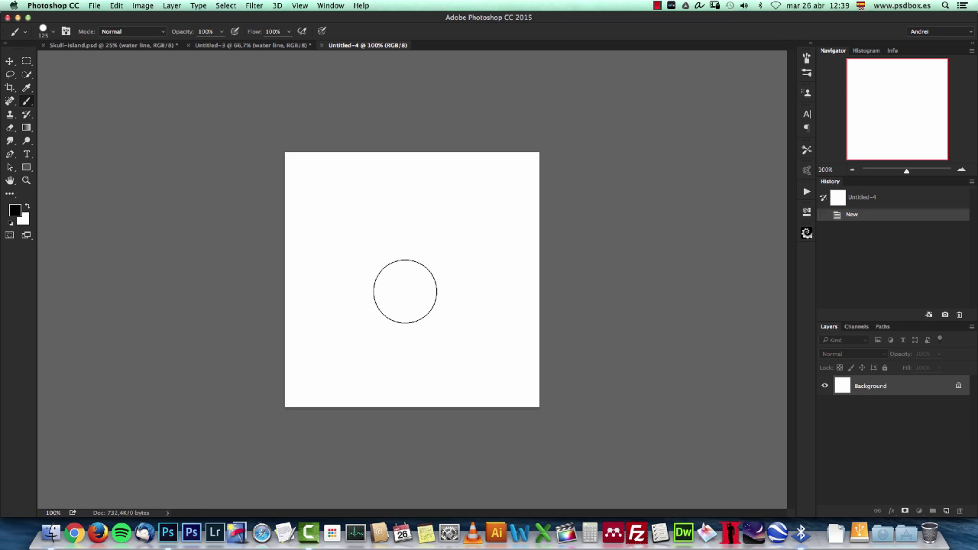
click(411, 274)
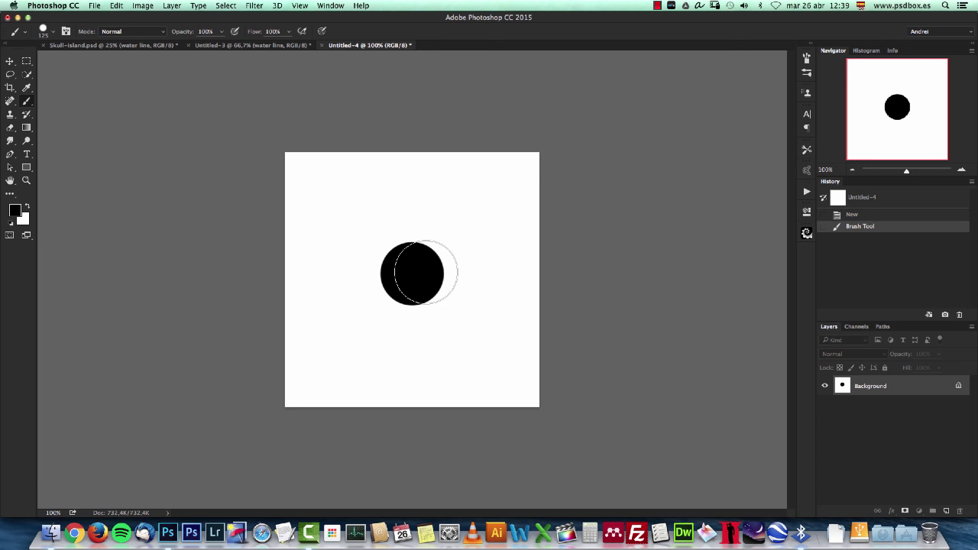
Paint a mid-grey circle over the black one with a 120 px brush.
right_click(425, 273)
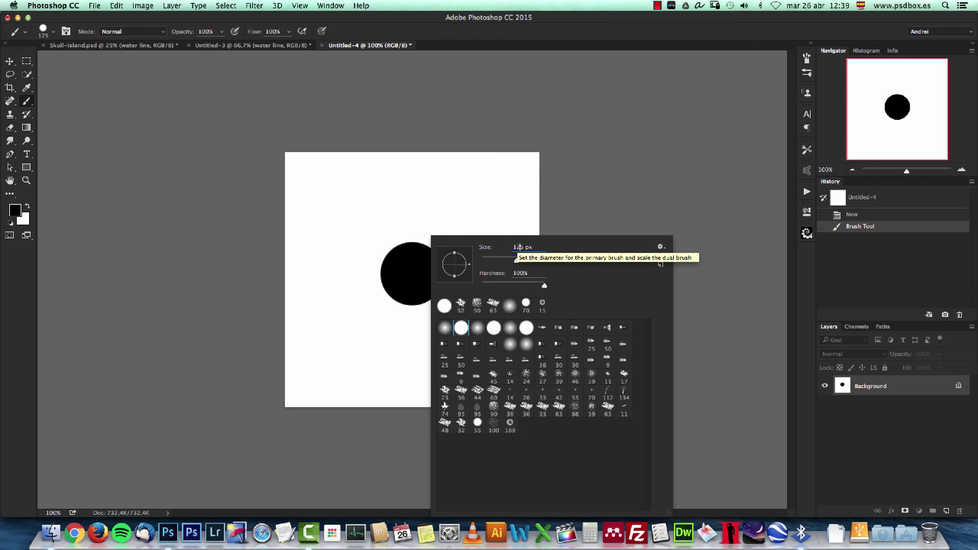
key(BackSpace)
text(0)
click(683, 253)
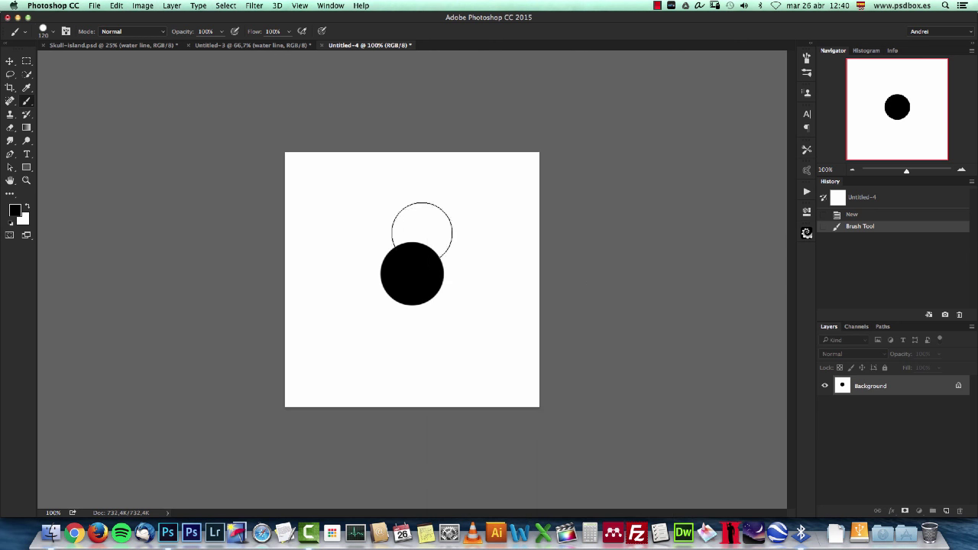
click(14, 212)
mouse_move(374, 258)
mouse_down()
mouse_move(375, 307)
mouse_move(356, 263)
mouse_up()
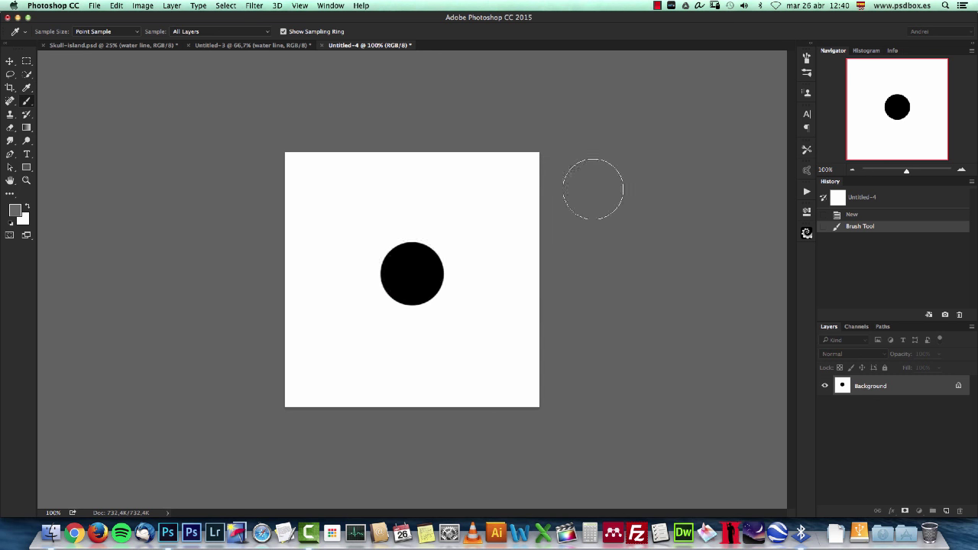
click(594, 188)
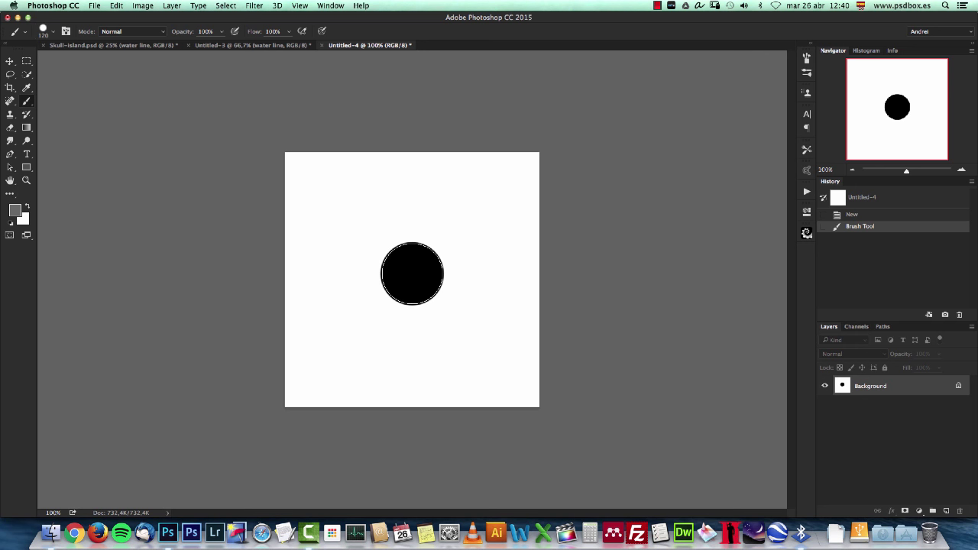
click(412, 274)
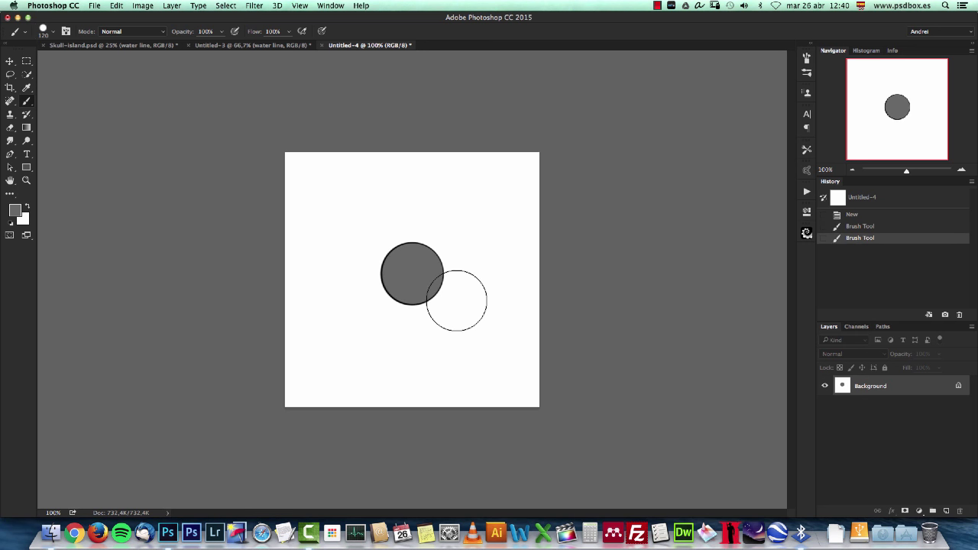
Zoom to 200% and lower the brush hardness to 0%.
key(super+plus)
right_click(426, 235)
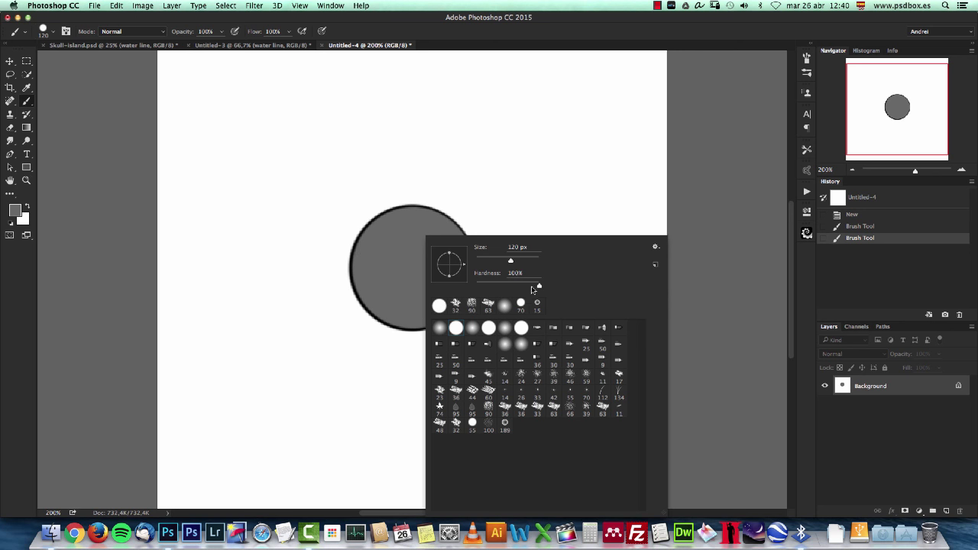
drag(539, 286, 480, 284)
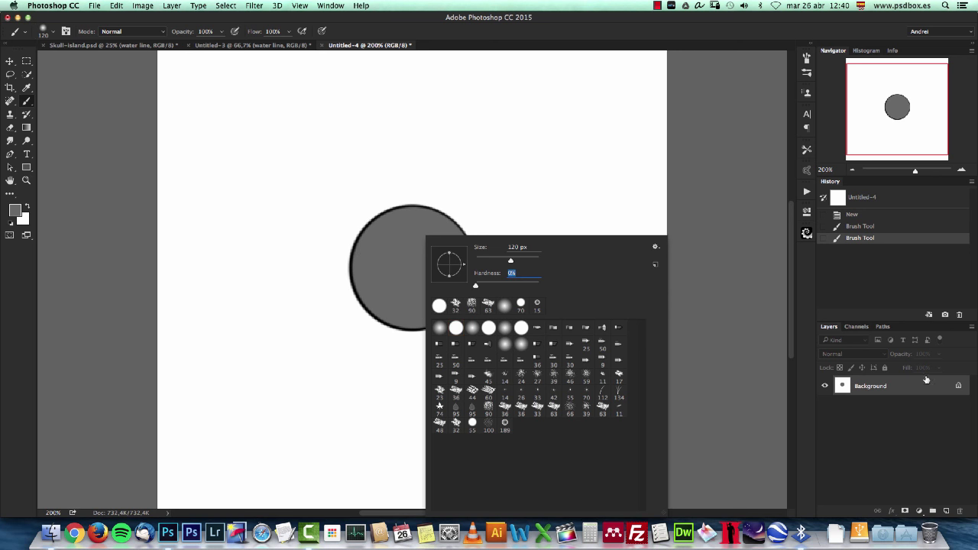
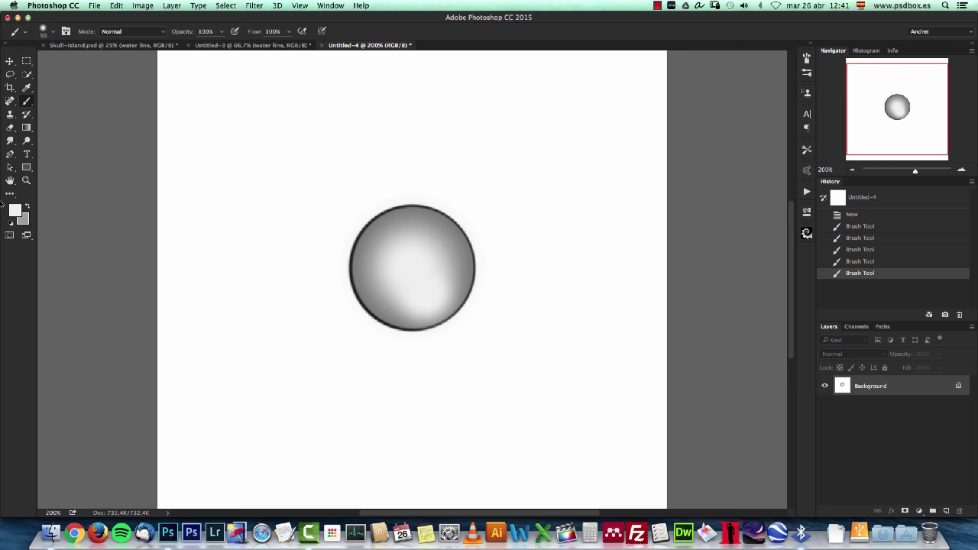
Set the foreground colour to white (ffffff) and choose a small soft brush.
click(15, 210)
text(ffffff)
click(620, 191)
right_click(421, 223)
click(502, 272)
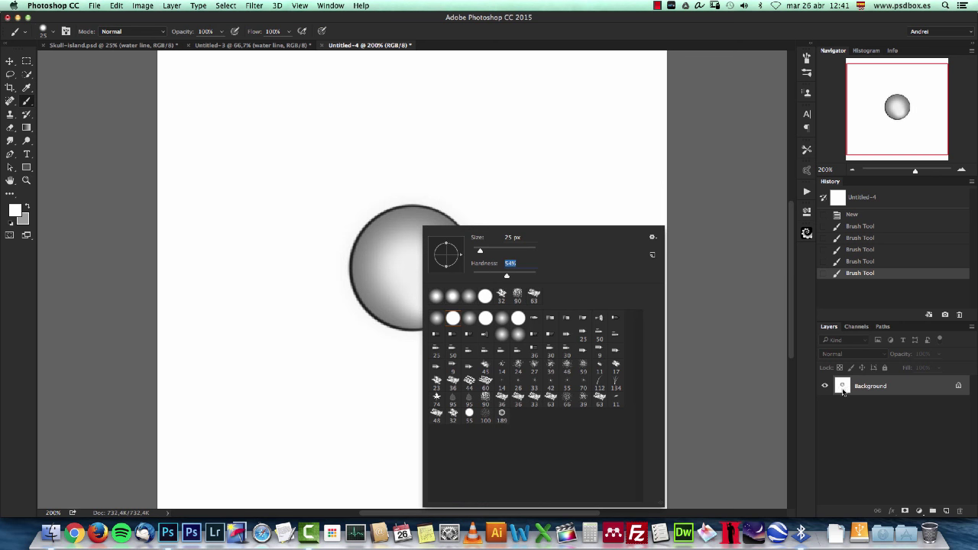
key(Return)
Paint two white highlights on the grey sphere, near its top and lower right.
click(413, 230)
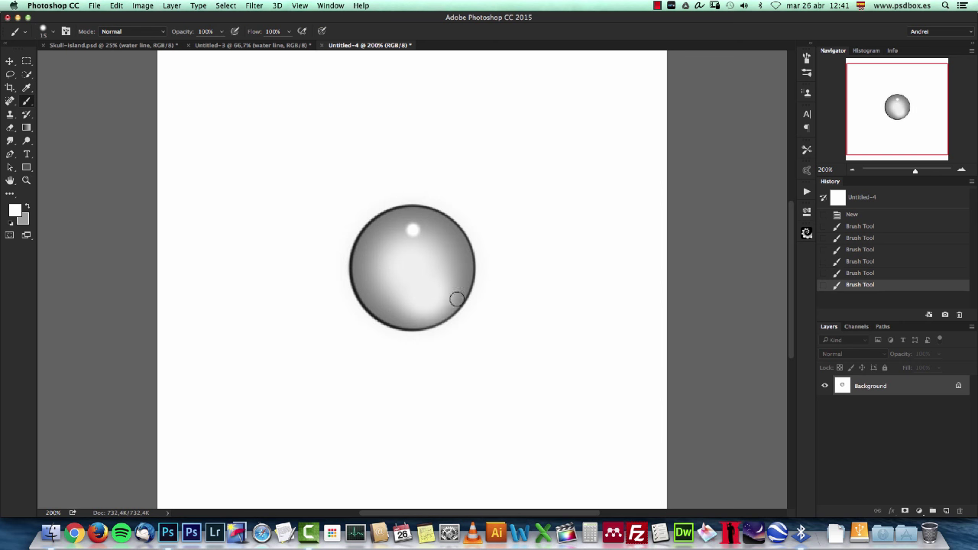
click(447, 298)
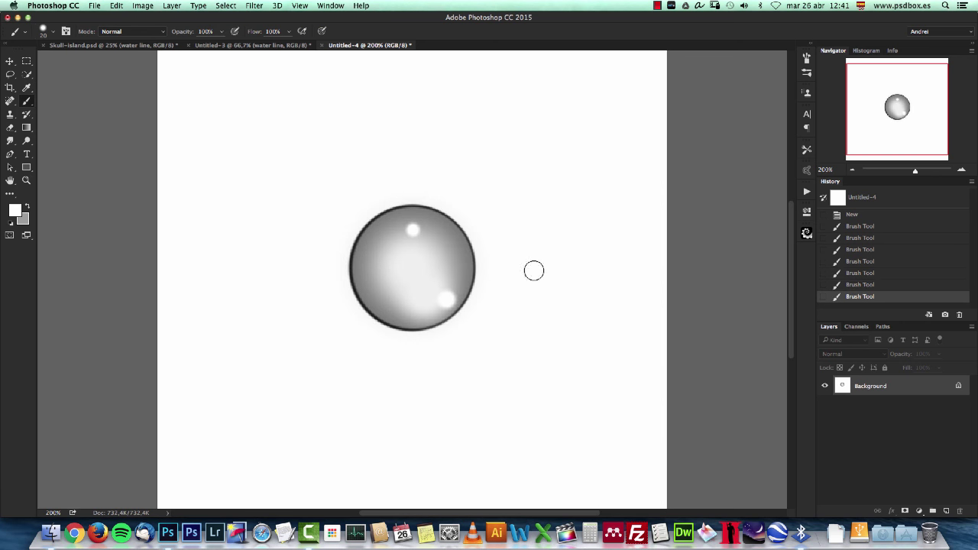
scroll(533, 271, down, 2)
key(super+1)
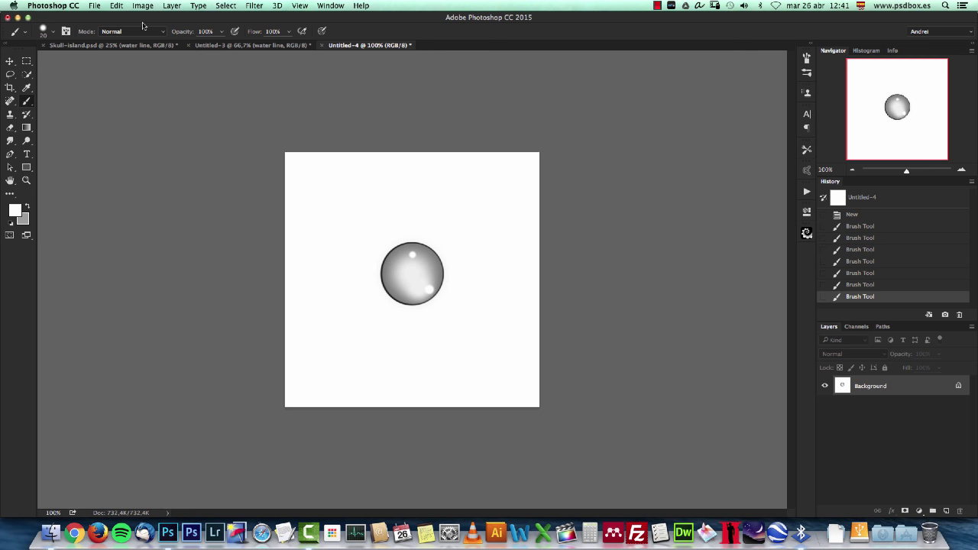
Define the sphere drawing as a new brush preset named 'bubble'.
click(117, 6)
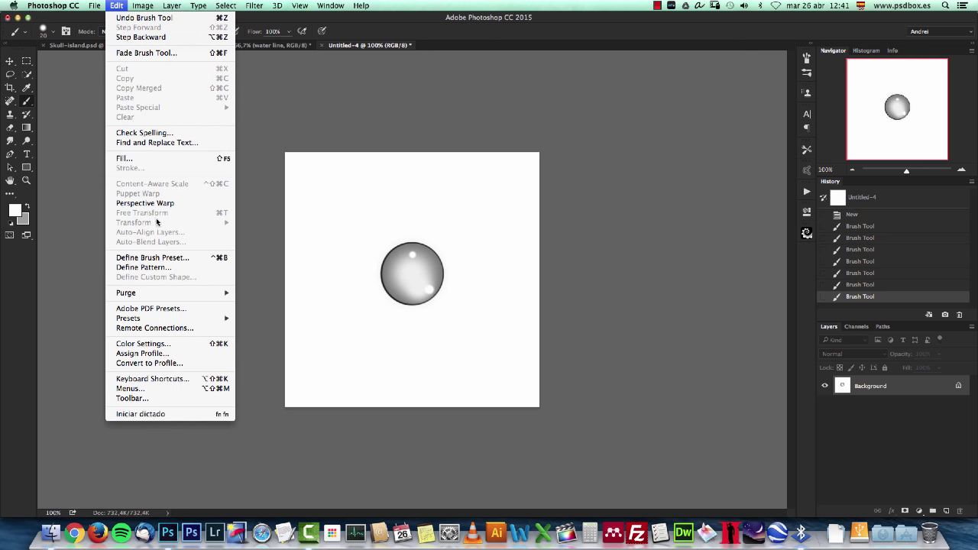
click(156, 261)
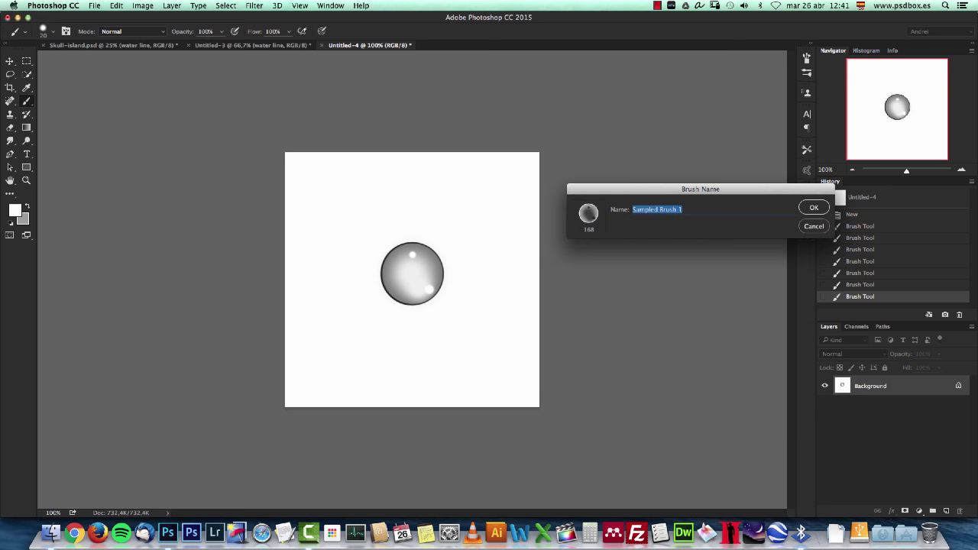
text(bubble)
key(Return)
click(26, 61)
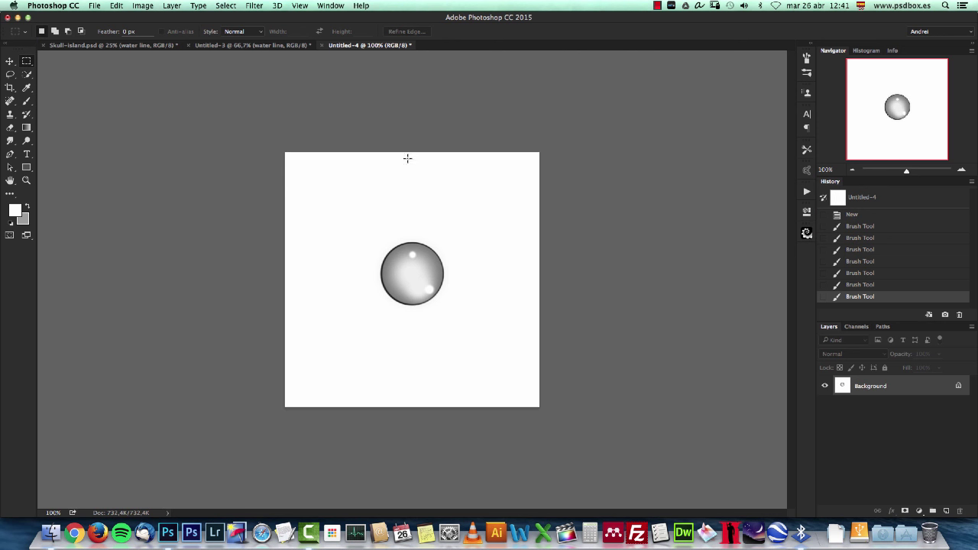
click(282, 46)
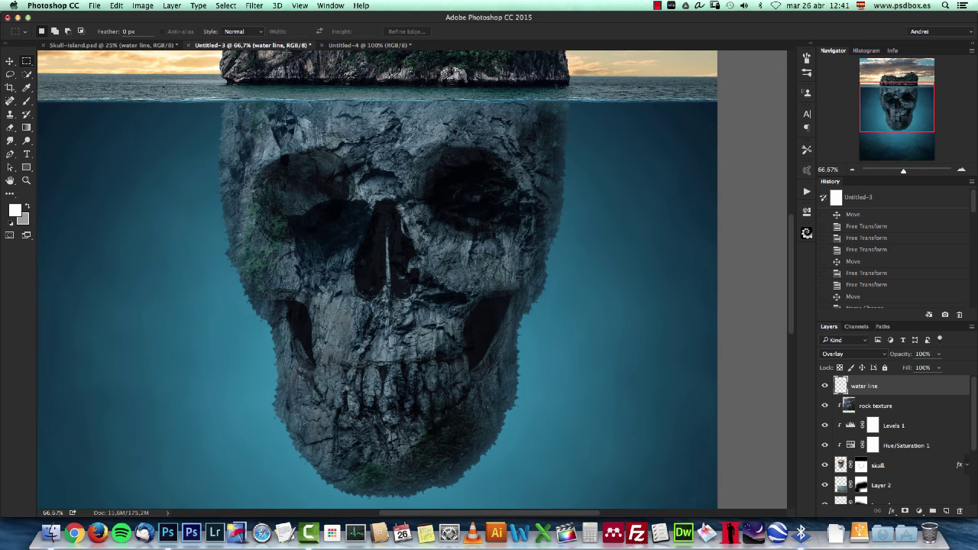
Add a new empty layer and name it 'bubbles'.
scroll(533, 327, down, 2)
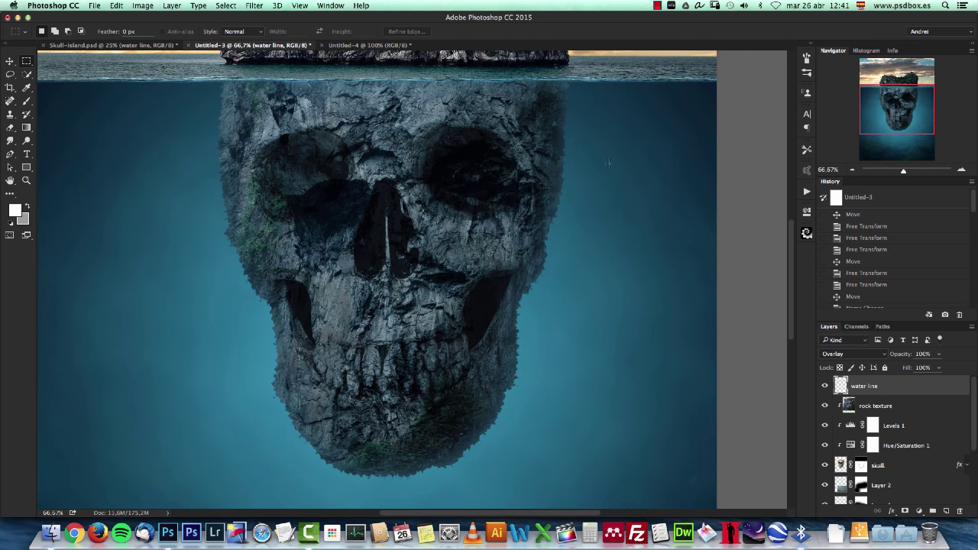
click(948, 510)
double_click(862, 388)
text(bubbles)
key(Return)
Select the Brush tool with the new 'bubble' preset and show its brush settings.
key(b)
right_click(486, 221)
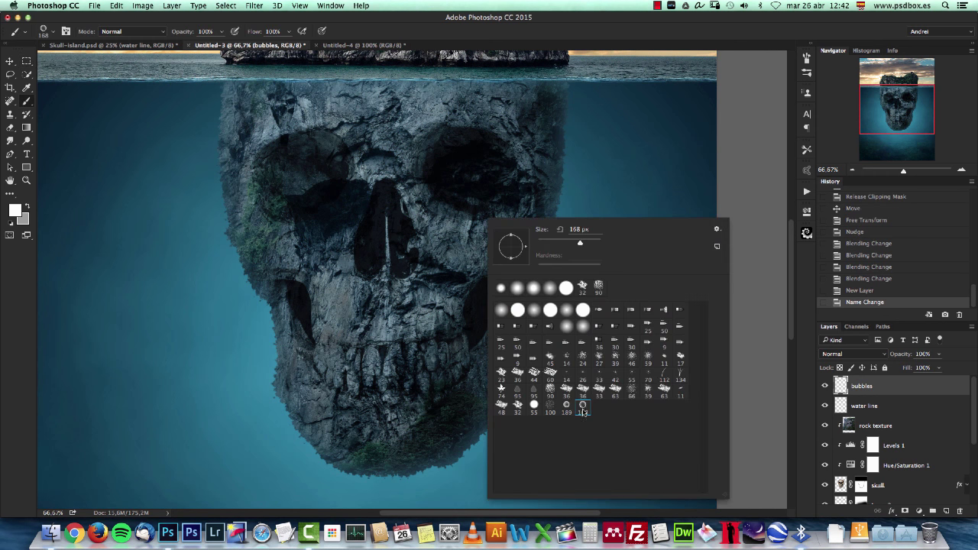
click(855, 391)
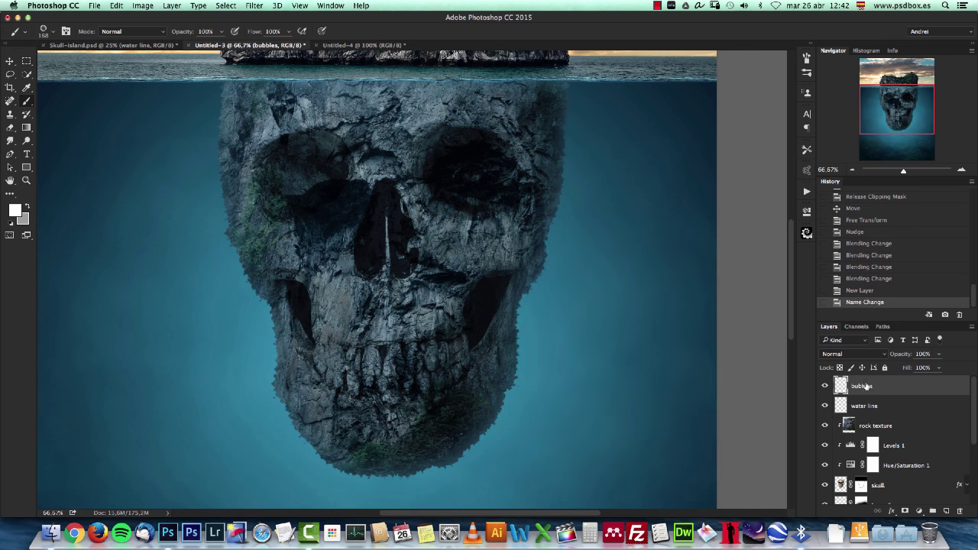
click(807, 59)
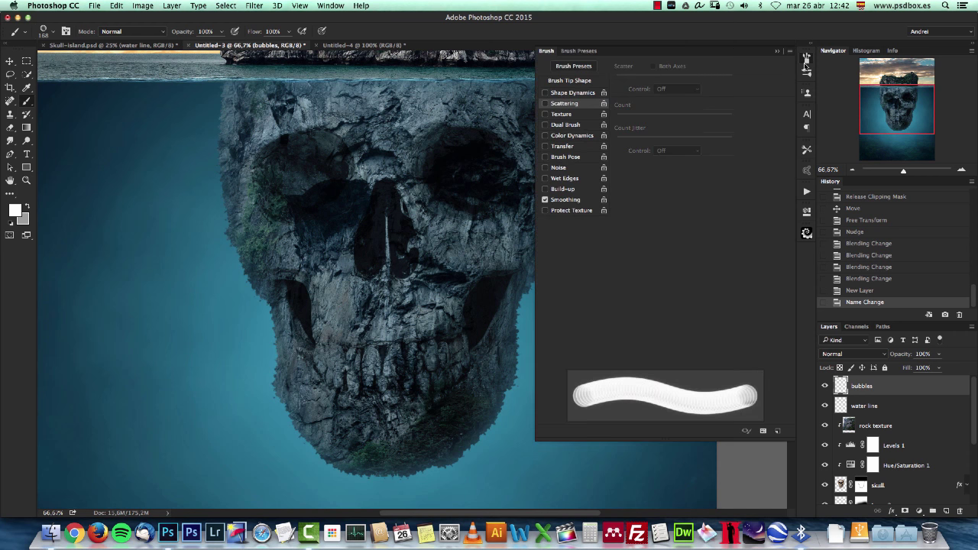
Widen the brush spacing and enable Shape Dynamics with pen-pressure size, discarding a test stroke.
click(570, 80)
drag(623, 339, 655, 343)
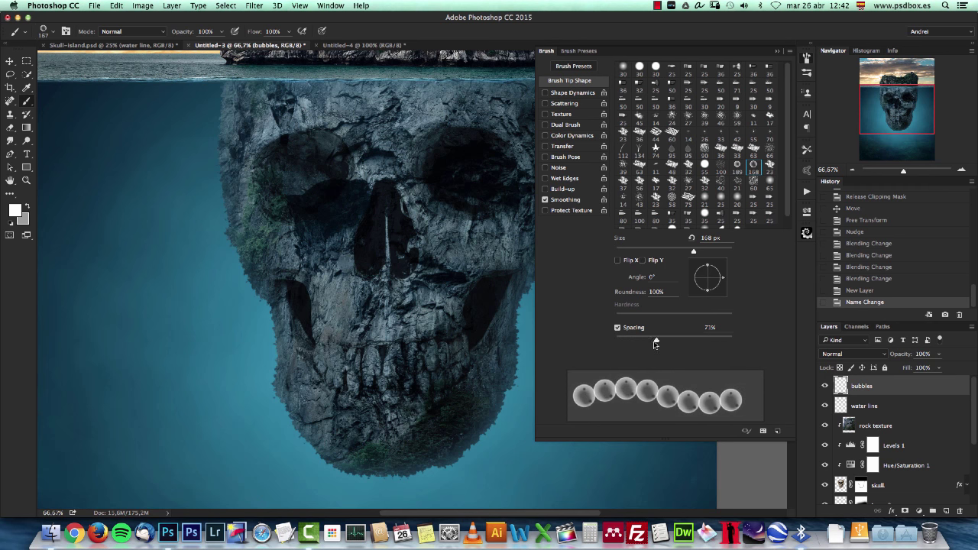
click(570, 95)
click(685, 89)
click(683, 106)
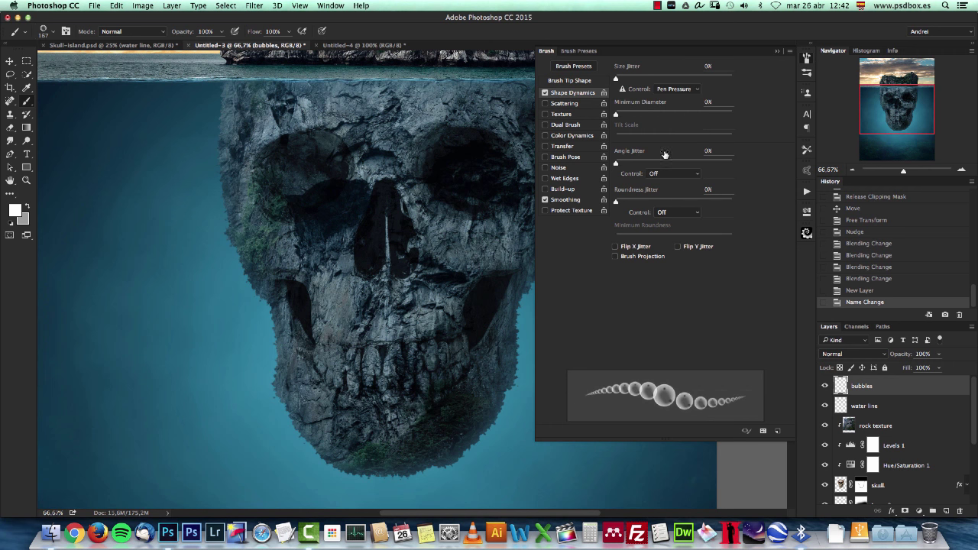
mouse_move(188, 275)
mouse_down()
mouse_move(279, 393)
mouse_move(348, 382)
mouse_up()
key(super+z)
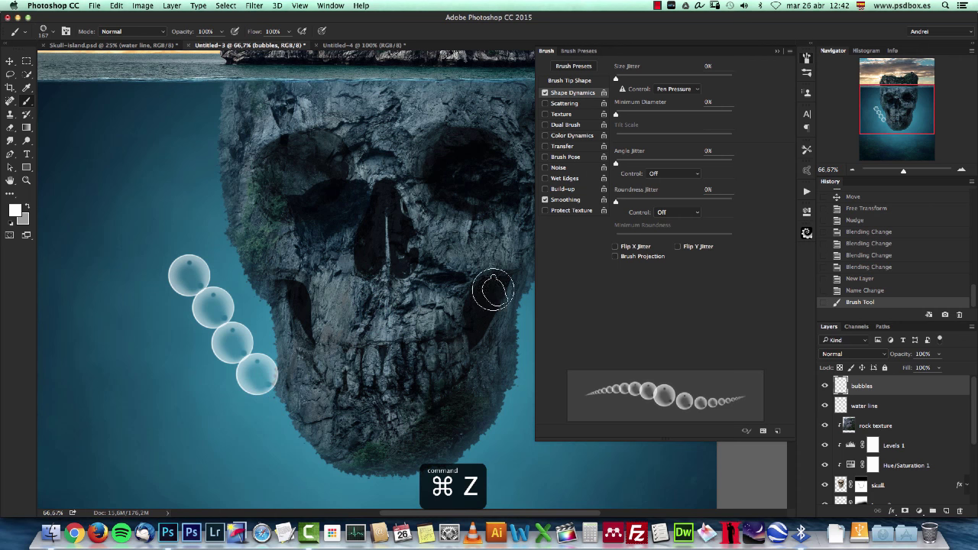
key(alt+super+z)
key(alt+super+z)
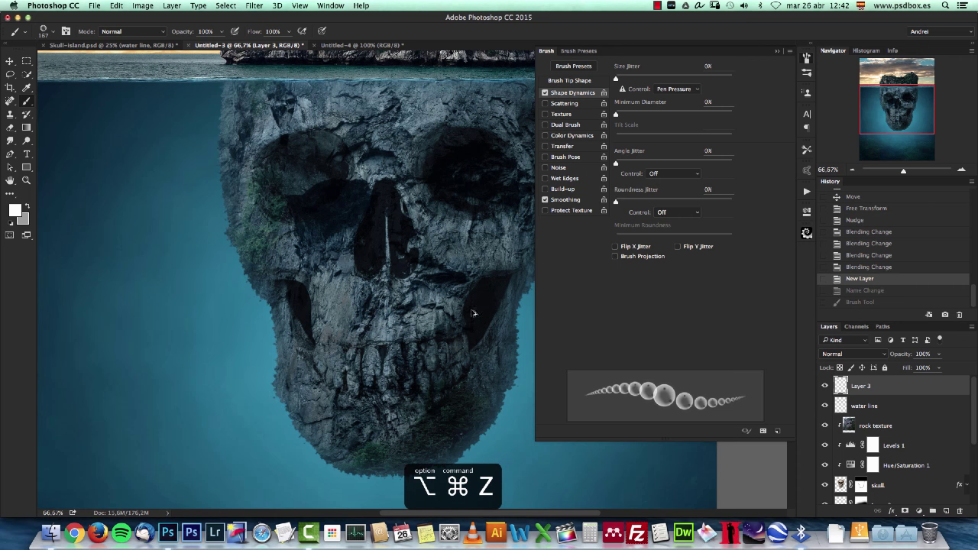
click(857, 291)
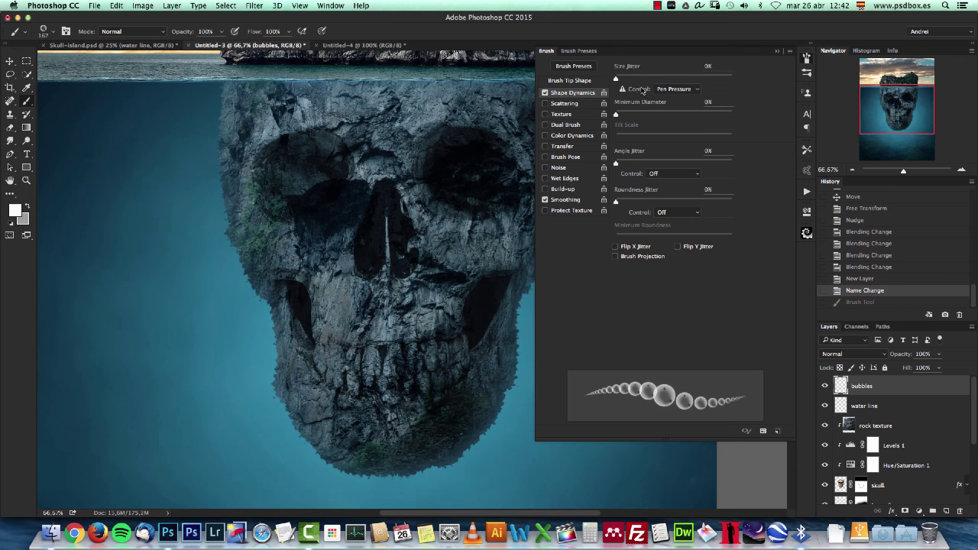
Set size jitter 100%, angle jitter 92%, and scattering on both axes at 1000%.
drag(616, 79, 771, 111)
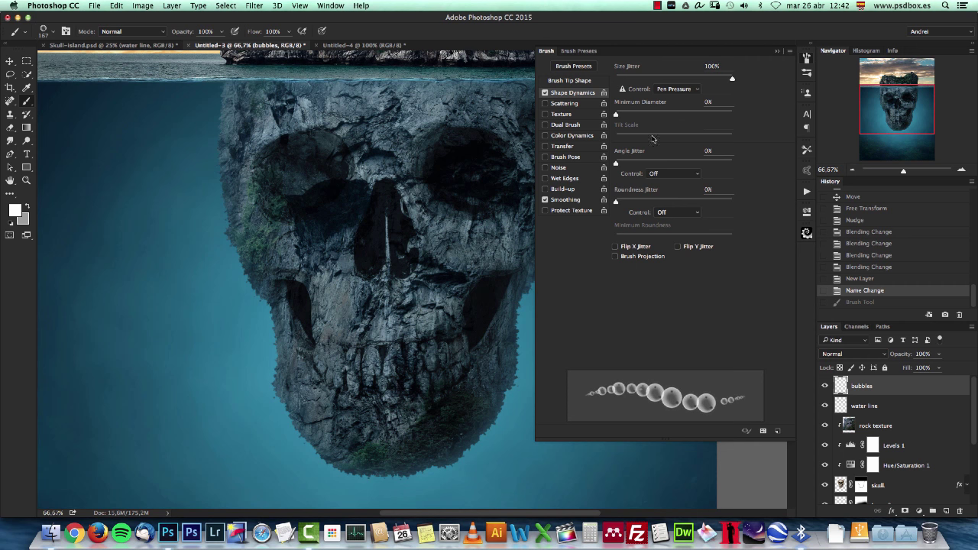
drag(616, 162, 723, 163)
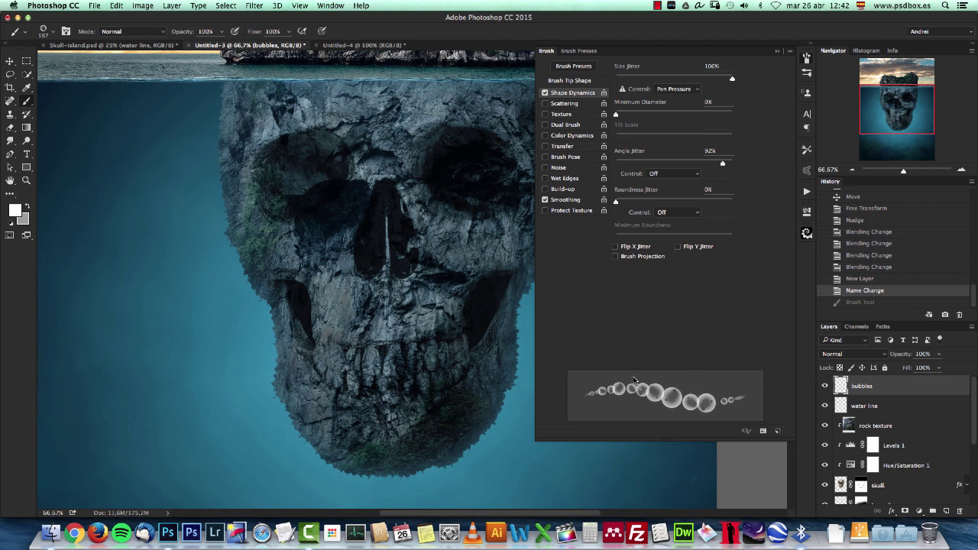
click(562, 104)
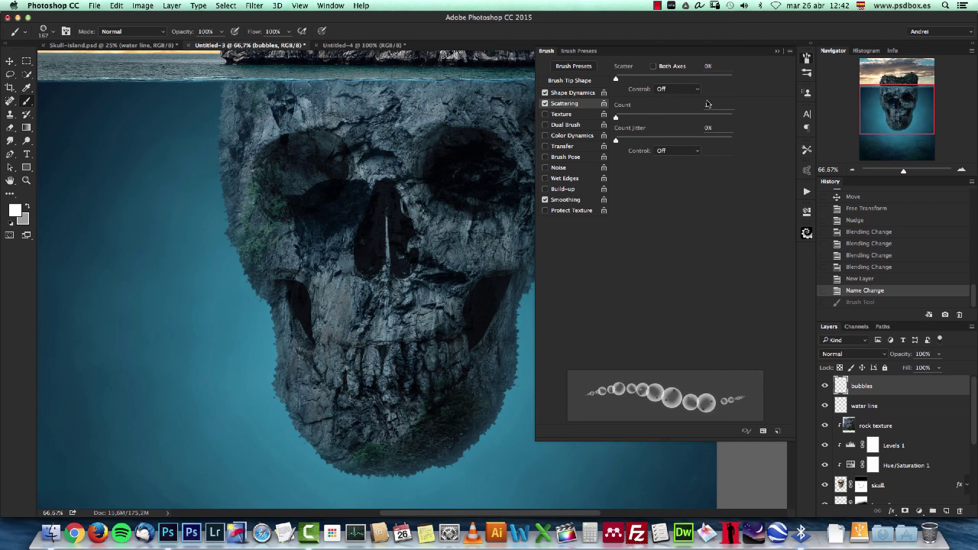
click(654, 67)
drag(616, 79, 768, 85)
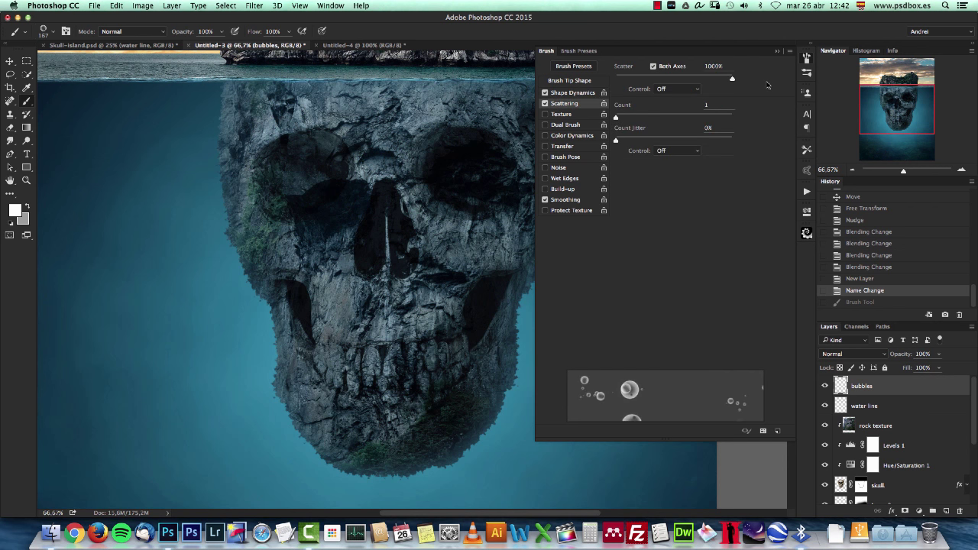
Reduce brush spacing to 46% and paint test bubble strokes right of the skull.
click(585, 81)
drag(653, 338, 642, 342)
click(574, 104)
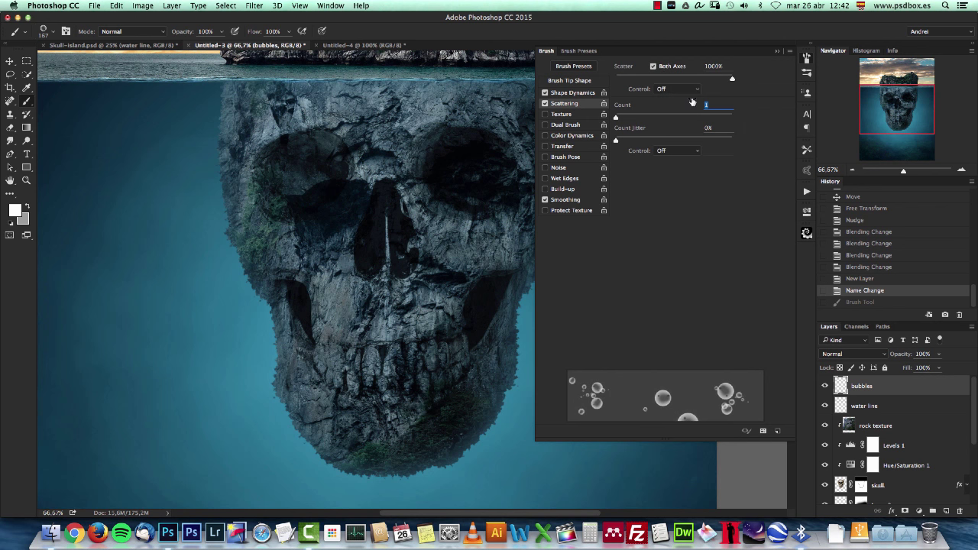
drag(533, 353, 564, 196)
key(super+z)
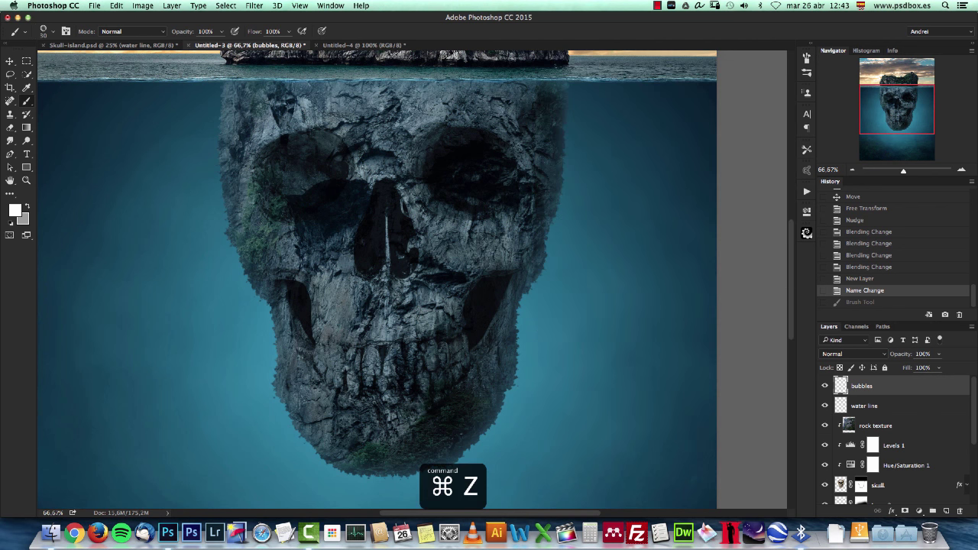
drag(559, 339, 573, 267)
Undo the test stroke and change Hue/Saturation 1 saturation from -28 to -7.
key(super+z)
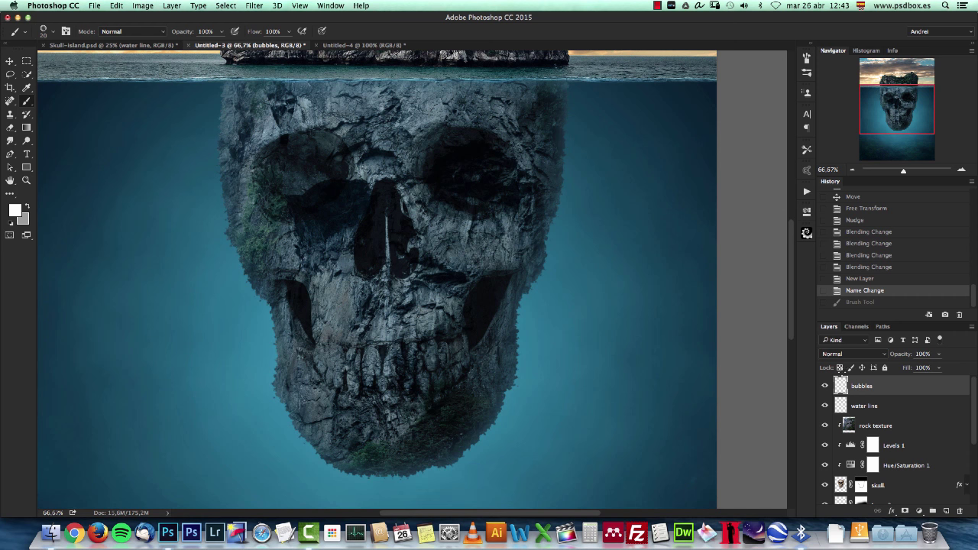
drag(974, 392, 972, 422)
click(873, 405)
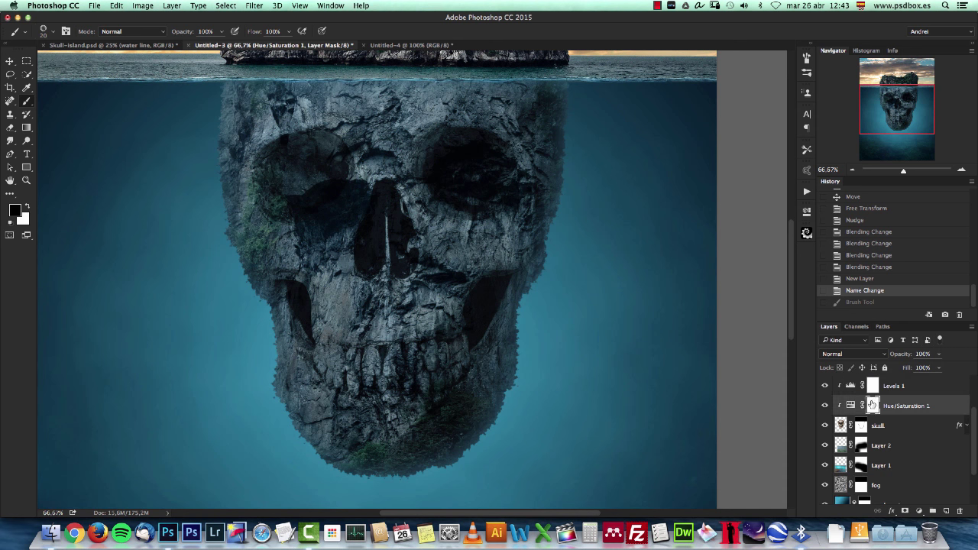
double_click(851, 405)
drag(676, 298, 705, 298)
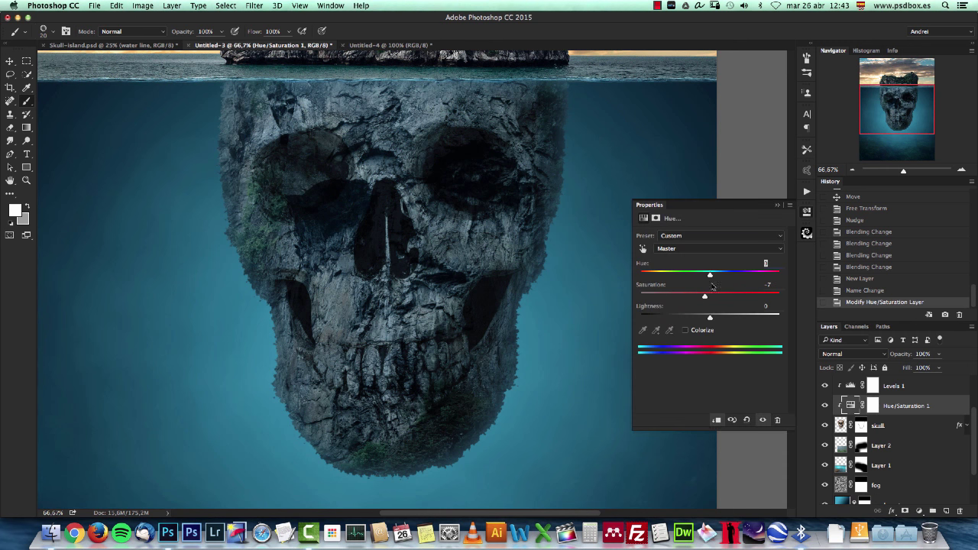
click(777, 207)
scroll(976, 416, up, 3)
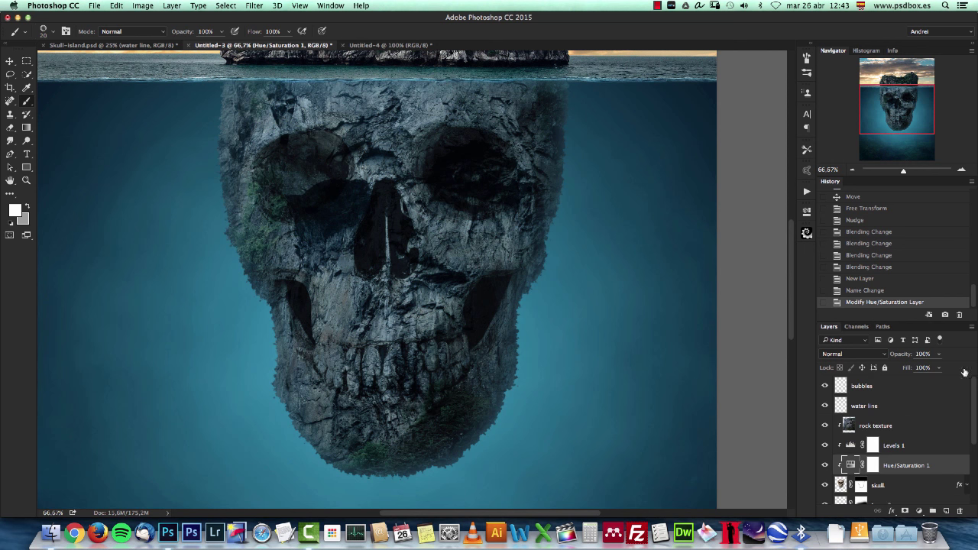
click(879, 386)
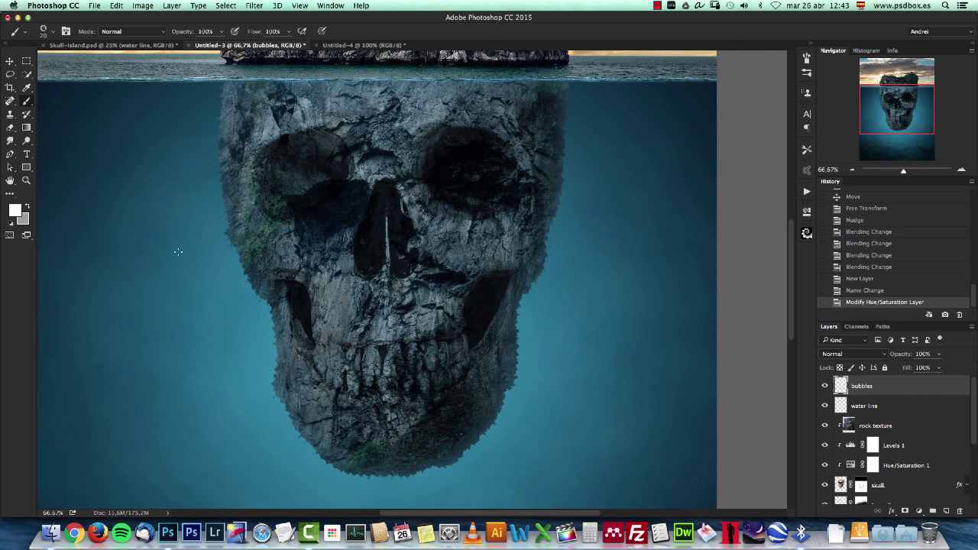
Cancel the first colour-picker attempt, then reset and swap the foreground and background colours.
alt+click(263, 346)
click(14, 211)
drag(518, 167, 639, 196)
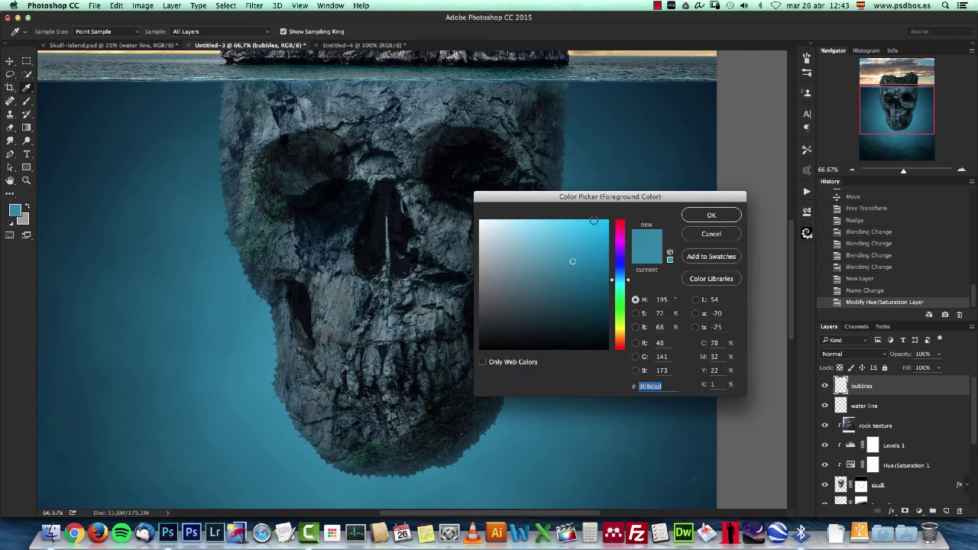
key(Escape)
key(d)
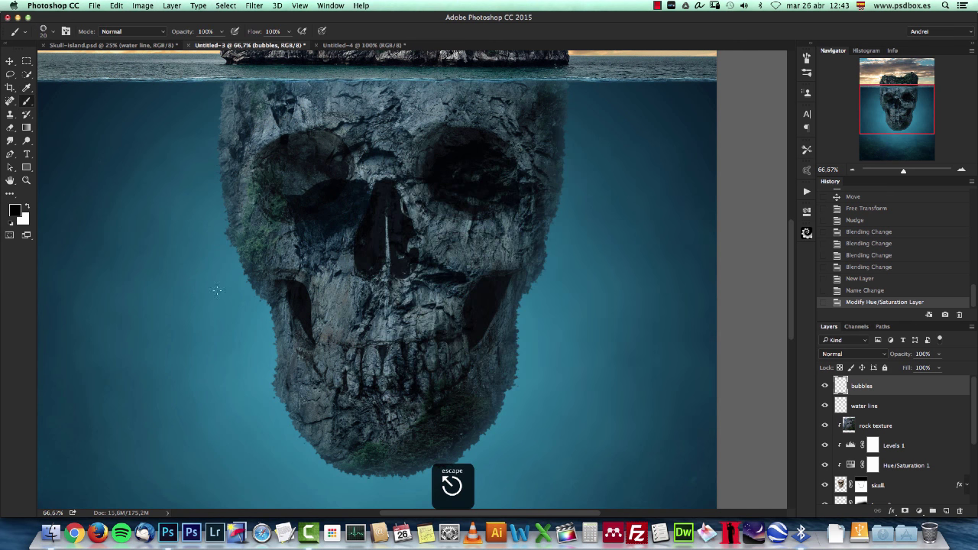
click(28, 207)
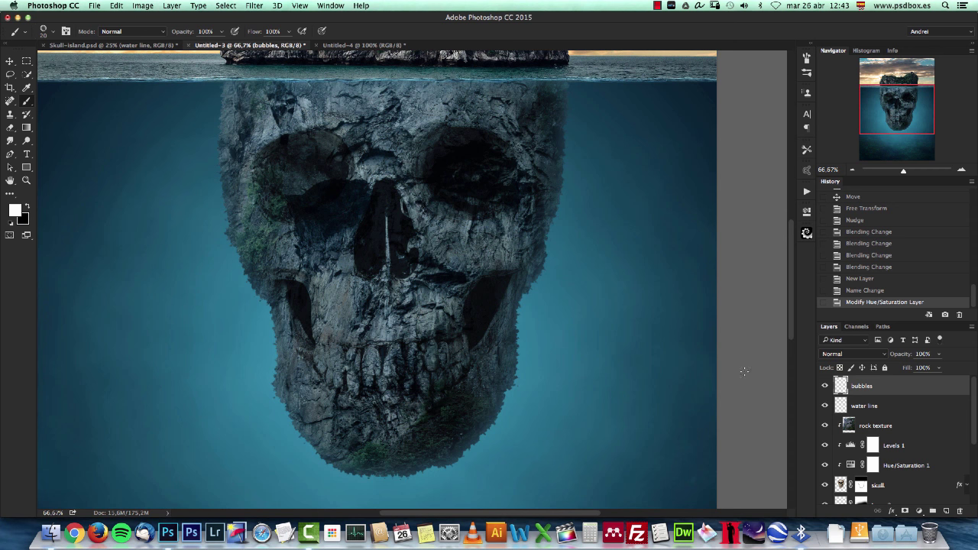
Sample the teal water and lighten it to pale blue b6e2f2 as the foreground colour.
click(15, 209)
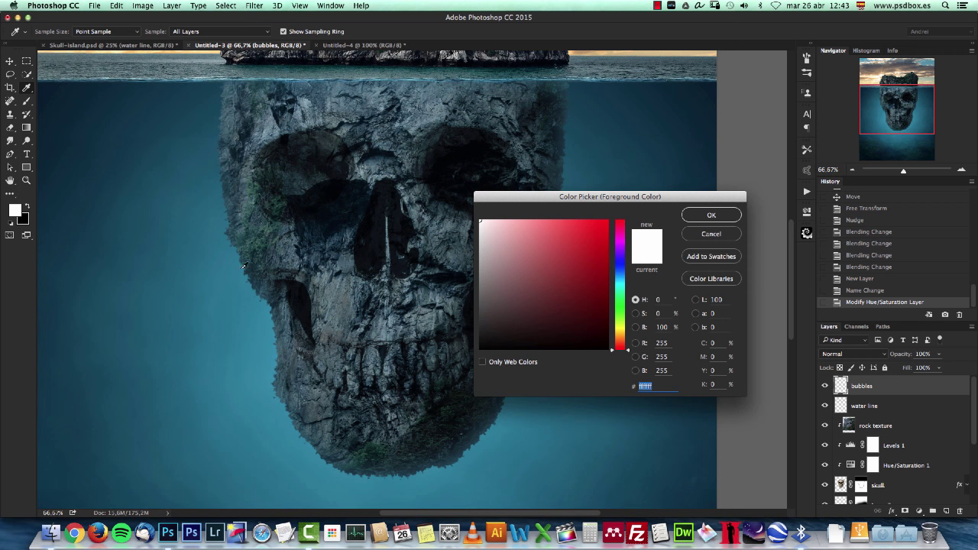
click(232, 305)
drag(537, 236, 511, 222)
click(711, 215)
Paint a trial bubble column beside the skull, undo it, and view at 100%.
key(b)
drag(539, 263, 544, 327)
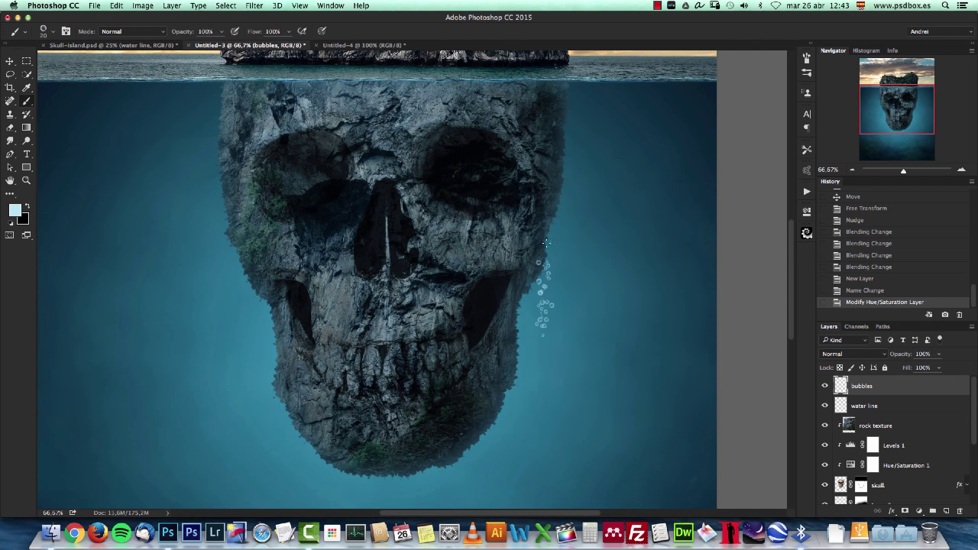
key(cmd+z)
key(cmd+1)
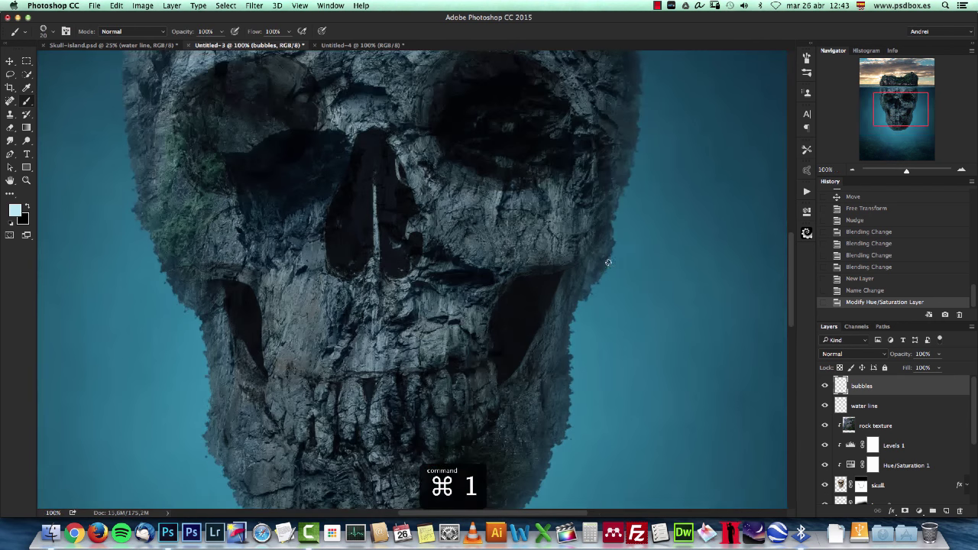
Pan to the skull and try two small bubble dabs, then remove them.
drag(538, 306, 471, 277)
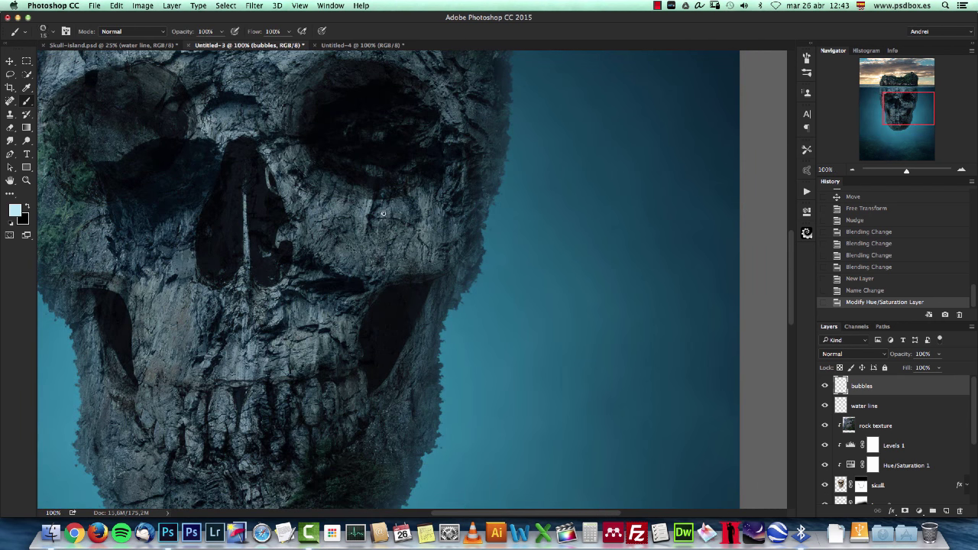
right_click(537, 225)
click(845, 388)
click(340, 355)
click(336, 280)
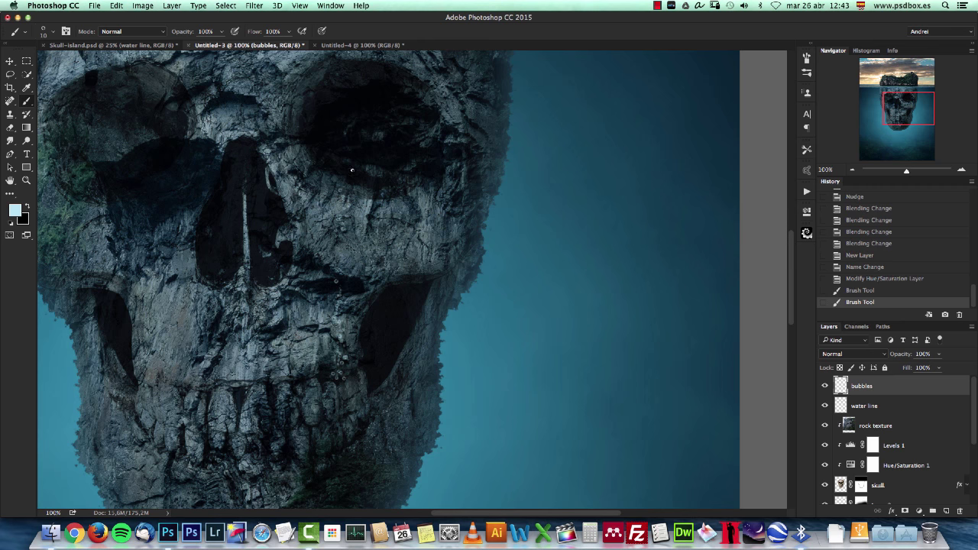
key(super+z)
key(alt+super+z)
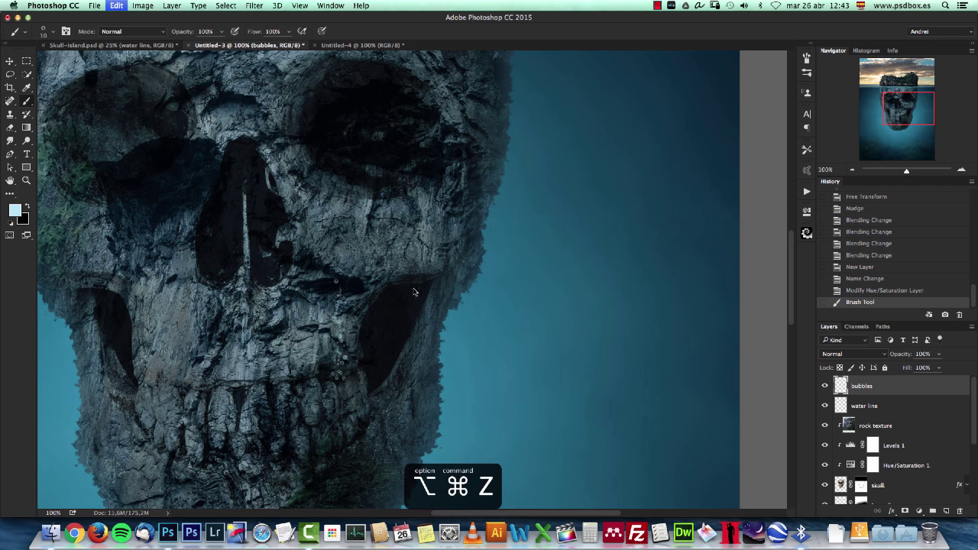
scroll(416, 288, up, 5)
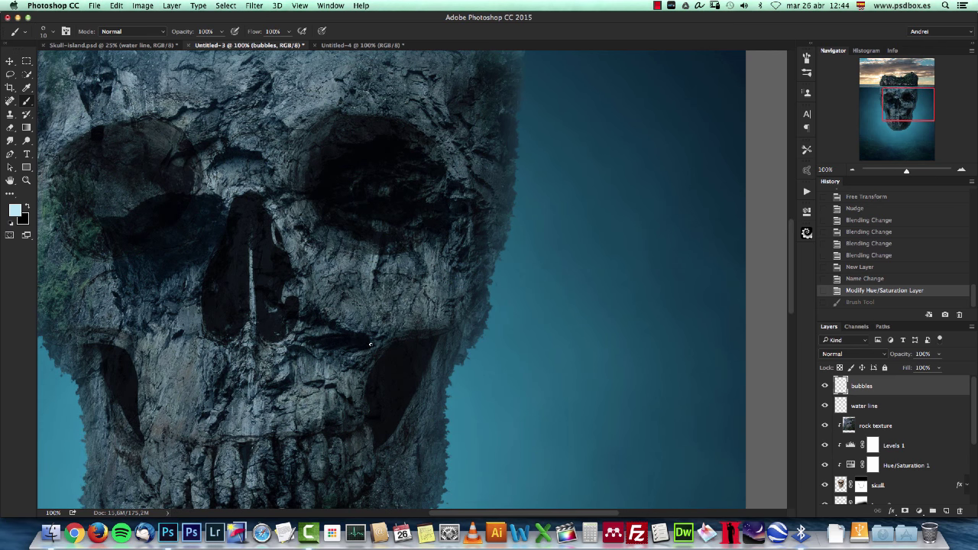
Paint bubble trails up the eye socket, left edge, left cheek and nose at 8 px.
drag(375, 337, 372, 153)
mouse_move(558, 217)
mouse_down()
mouse_move(627, 308)
mouse_move(773, 318)
mouse_up()
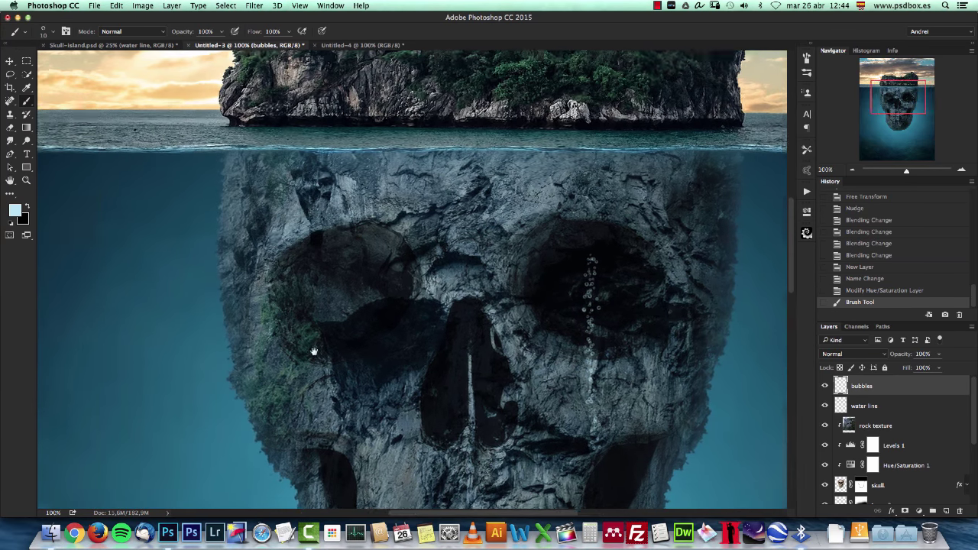
drag(262, 395, 252, 224)
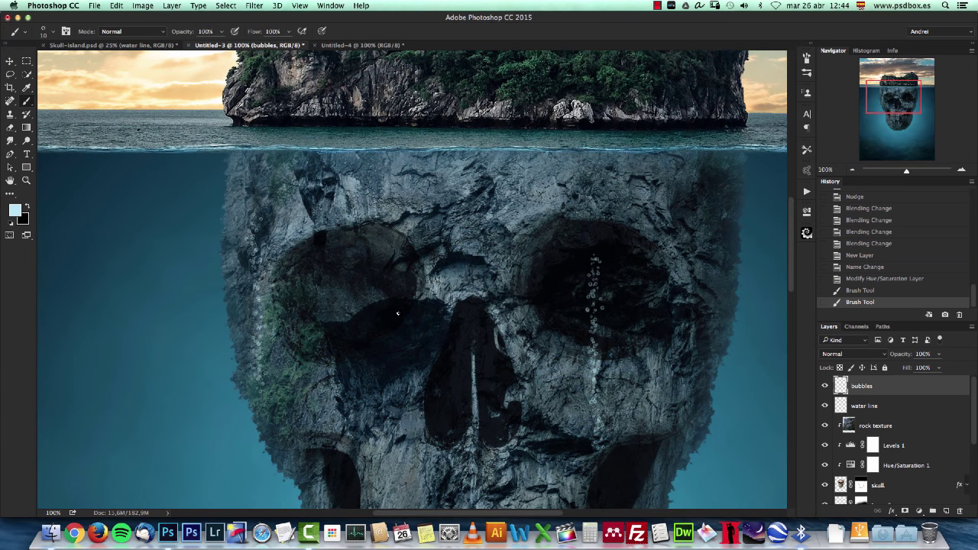
key(bracketleft)
key(bracketleft)
scroll(397, 313, down, 10)
drag(362, 313, 374, 206)
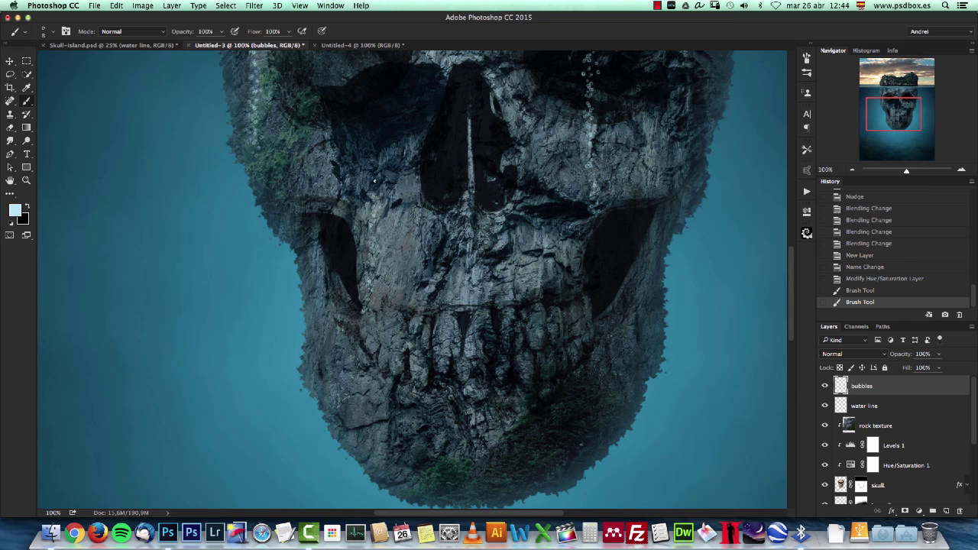
drag(591, 326, 596, 220)
key(super+z)
drag(453, 354, 457, 188)
click(312, 362)
Add more bubble trails from the jaw up to the eye and through the nose area.
mouse_move(415, 220)
mouse_down()
mouse_move(419, 354)
mouse_move(434, 237)
mouse_up()
scroll(480, 386, down, 5)
scroll(480, 386, right, 10)
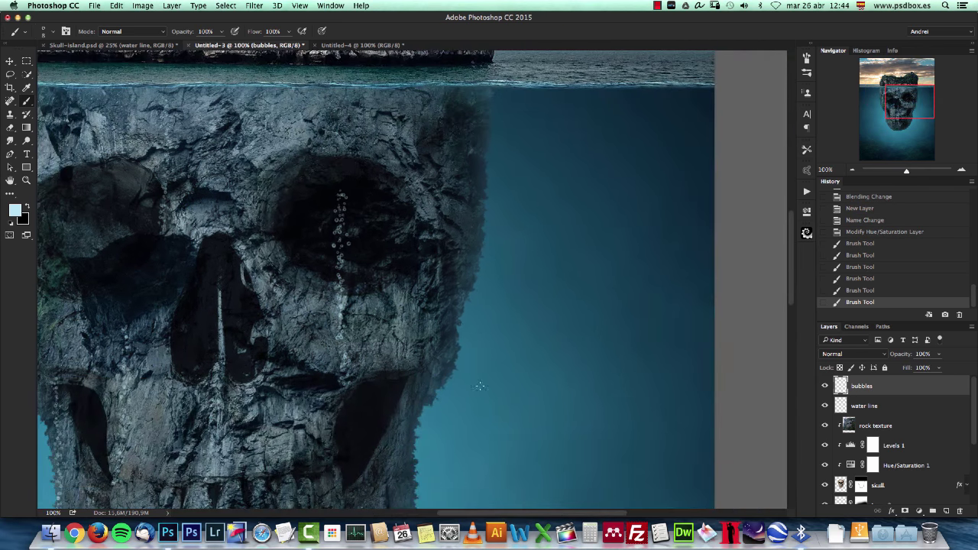
drag(450, 350, 459, 218)
scroll(479, 291, down, 10)
scroll(478, 290, left, 2)
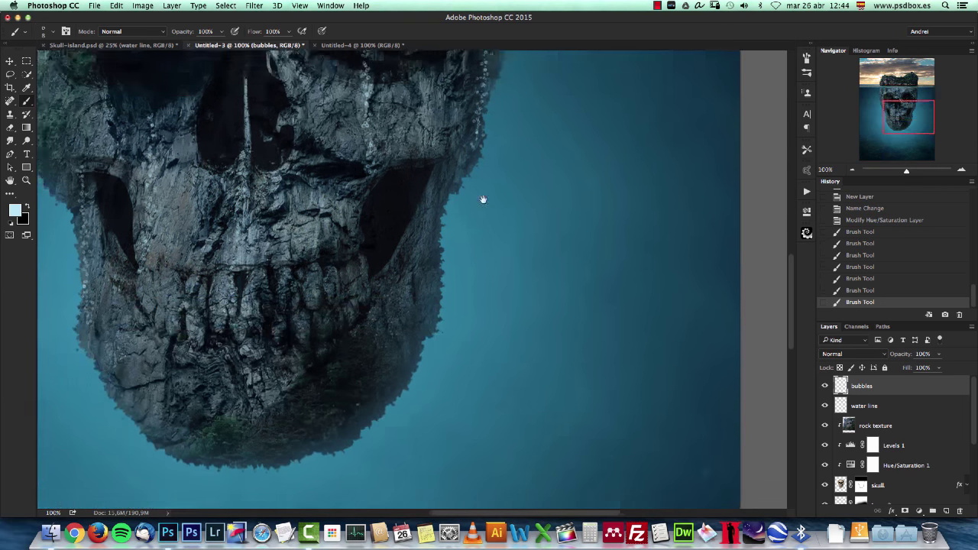
drag(354, 387, 357, 210)
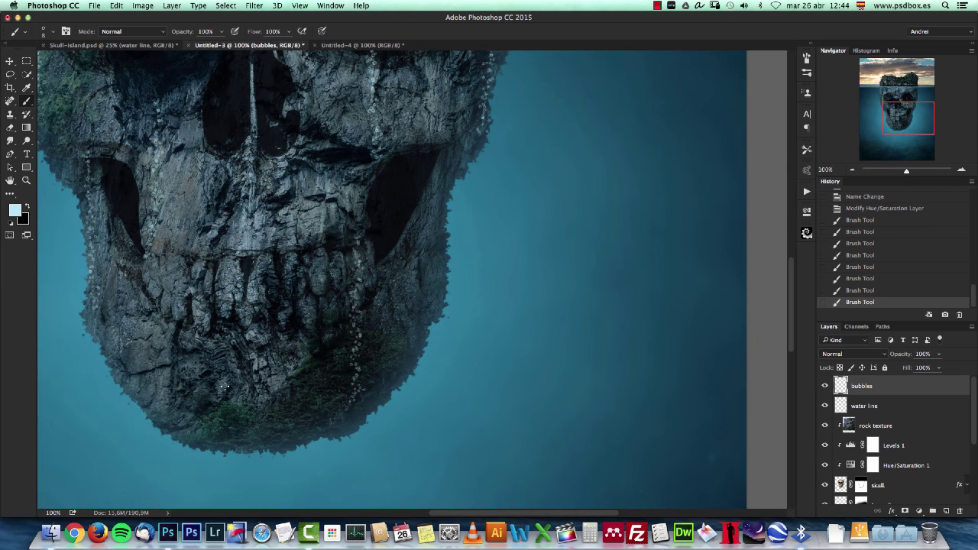
drag(185, 391, 185, 336)
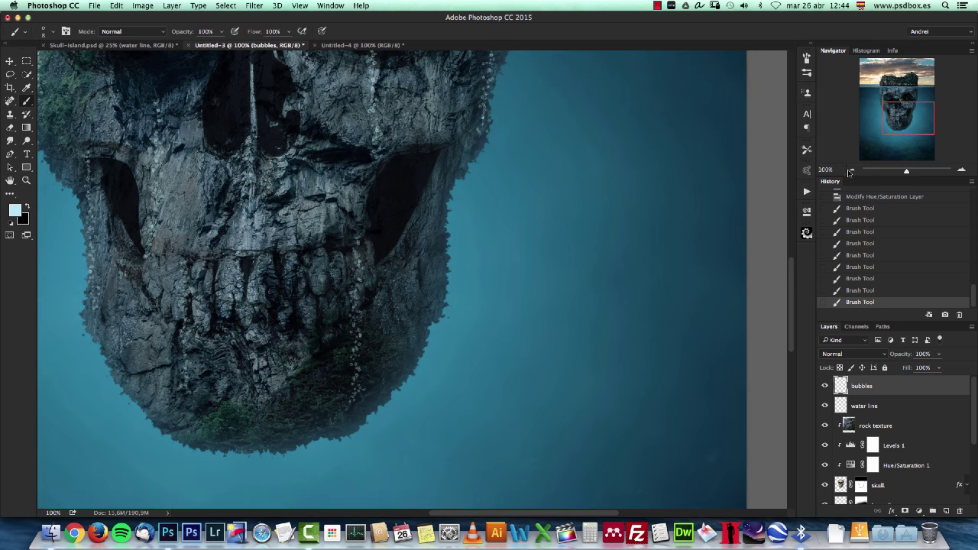
click(852, 170)
scroll(459, 259, up, 5)
scroll(459, 260, left, 3)
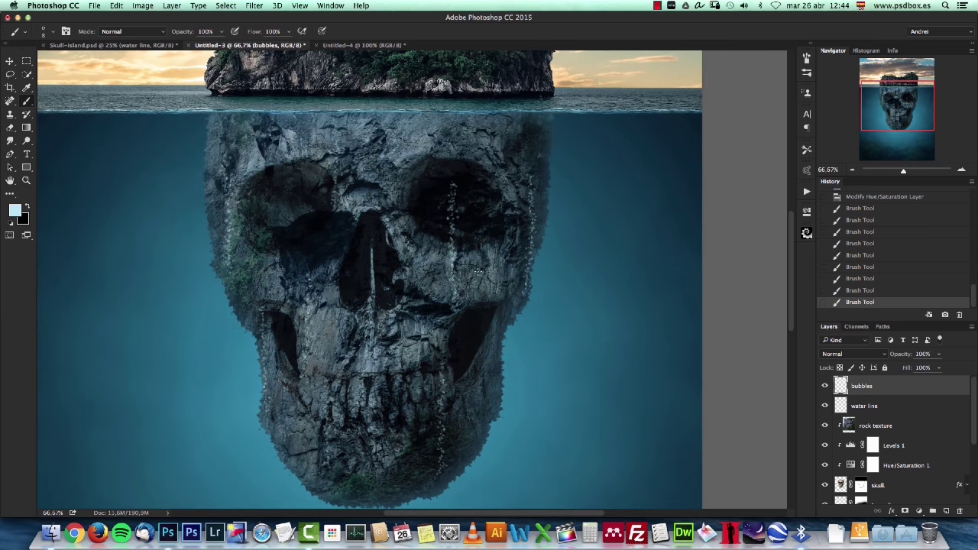
drag(324, 303, 328, 222)
Toggle the bubbles layer to compare, then zoom out to 50% to review.
click(824, 386)
click(824, 386)
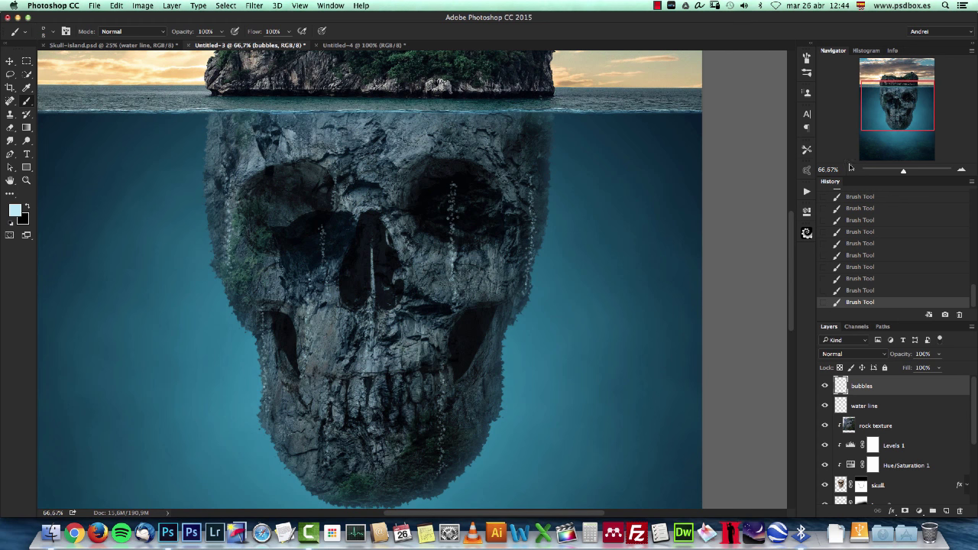
key(super+minus)
key(super+minus)
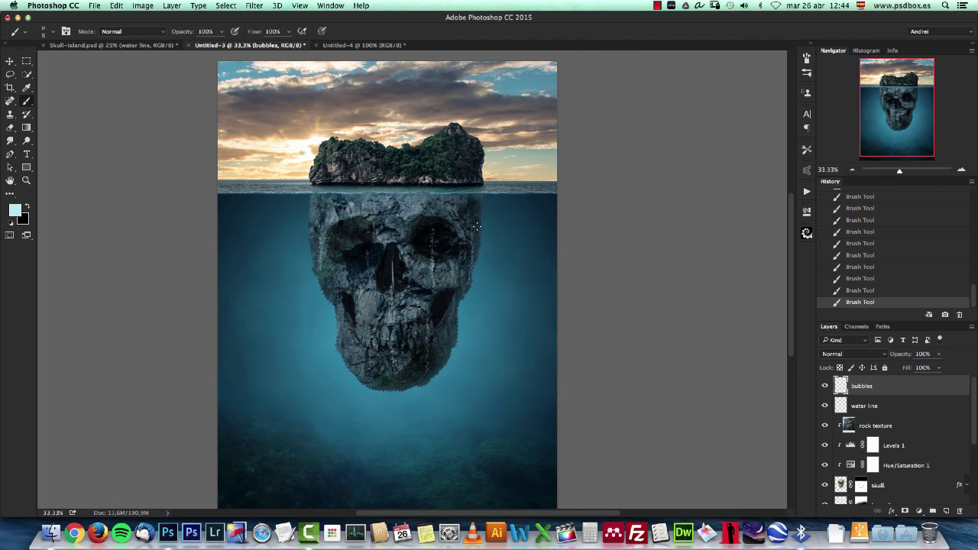
click(962, 169)
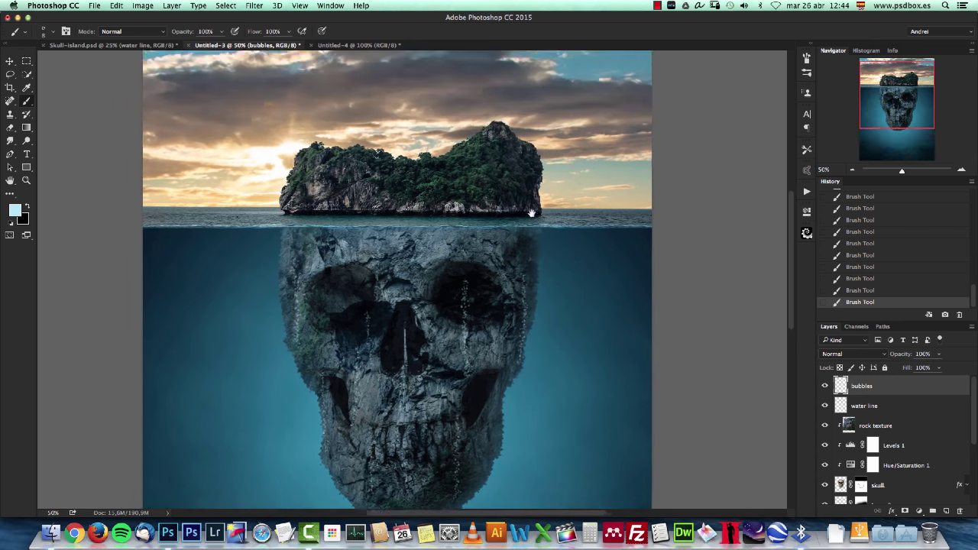
drag(975, 386, 972, 463)
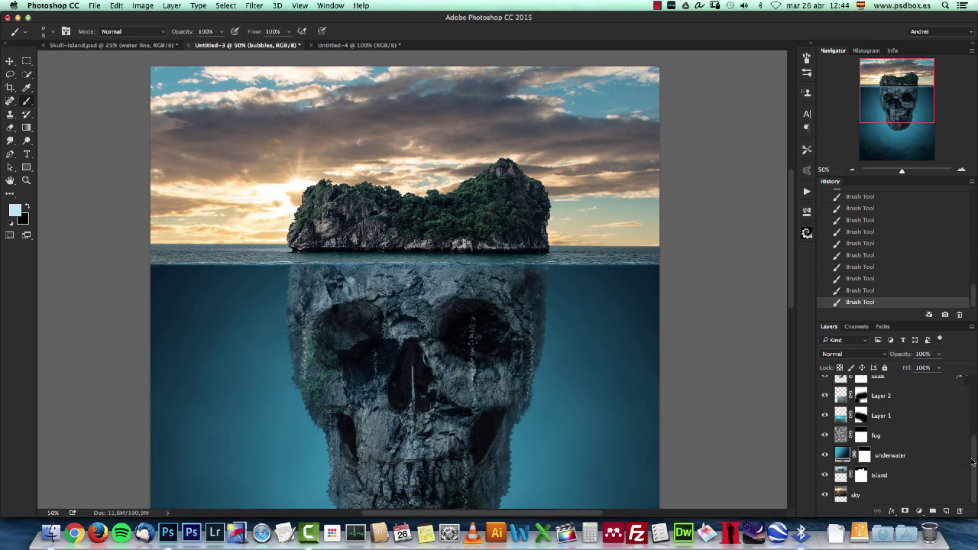
Add a new layer above the island layer named 'light 1'.
click(913, 482)
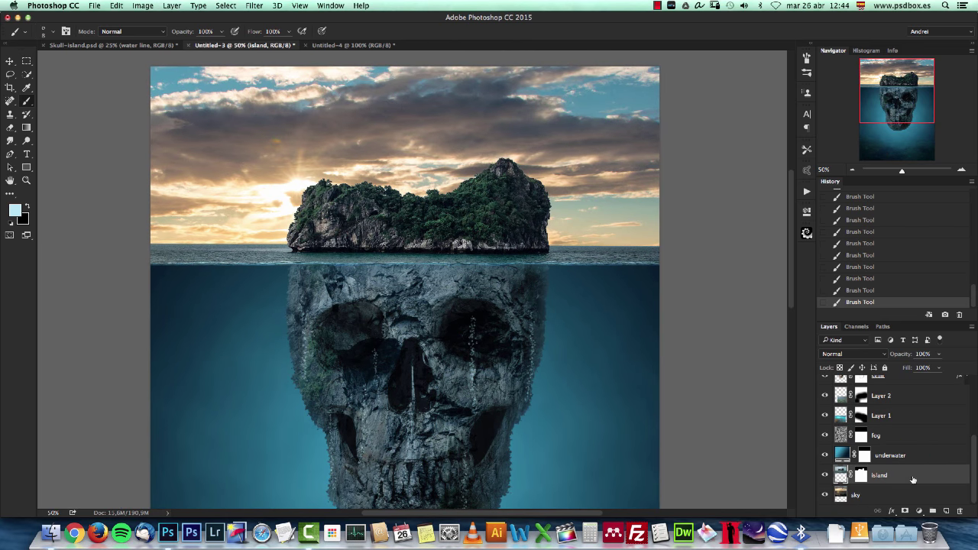
click(946, 510)
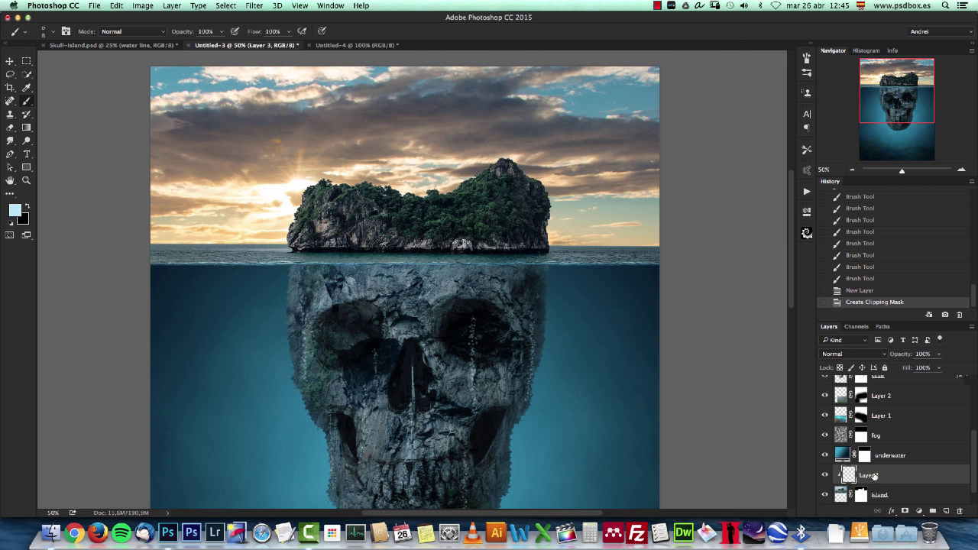
text(1)
key(Return)
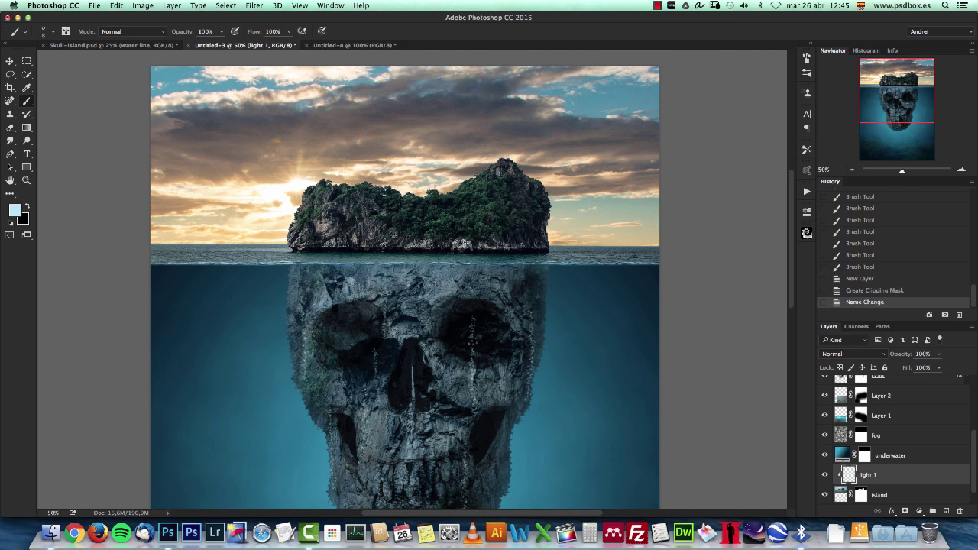
Add a second clipped layer named 'light 2' and change its blend mode.
click(946, 511)
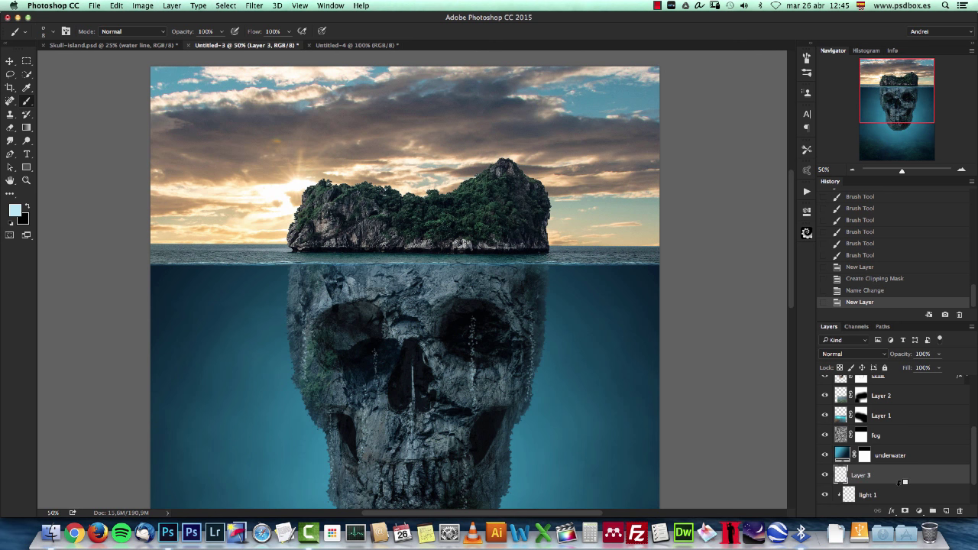
alt+click(904, 481)
text(light 2)
key(Return)
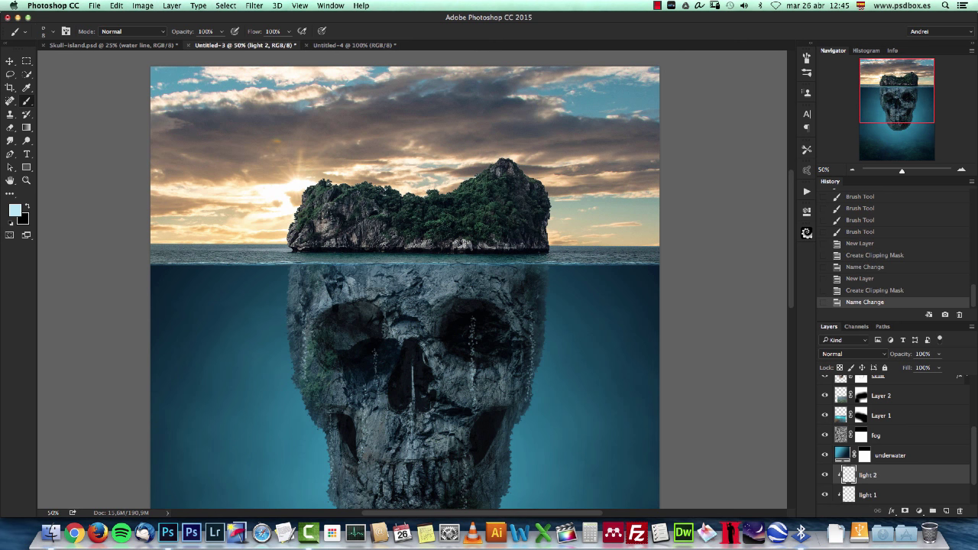
click(852, 354)
click(926, 492)
Set the 'light 1' layer's blend mode to Color Dodge.
click(920, 497)
click(868, 355)
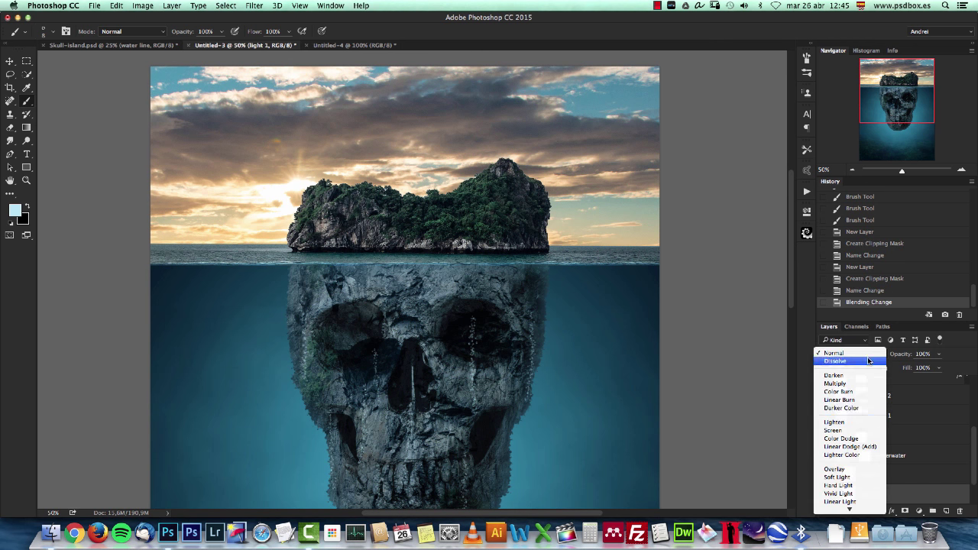
click(971, 445)
drag(971, 445, 973, 454)
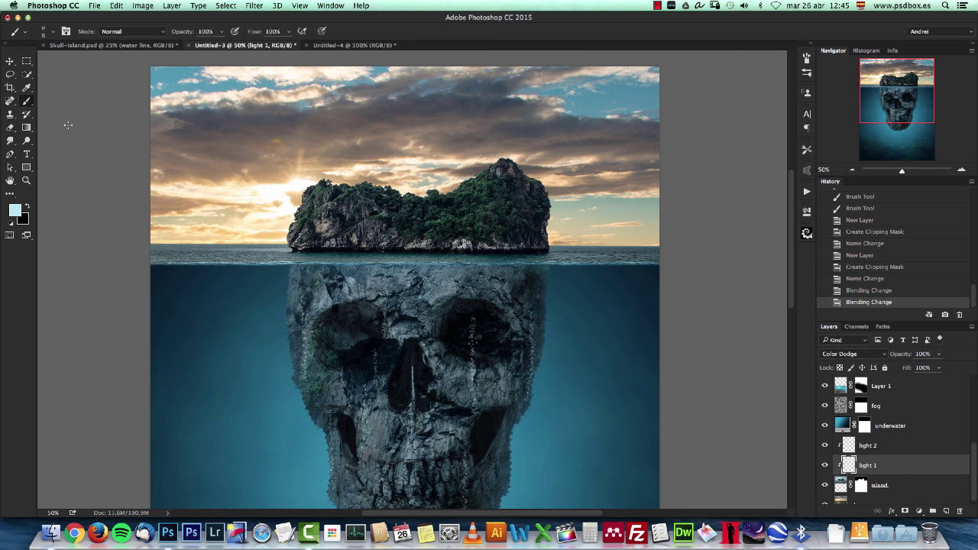
right_click(279, 142)
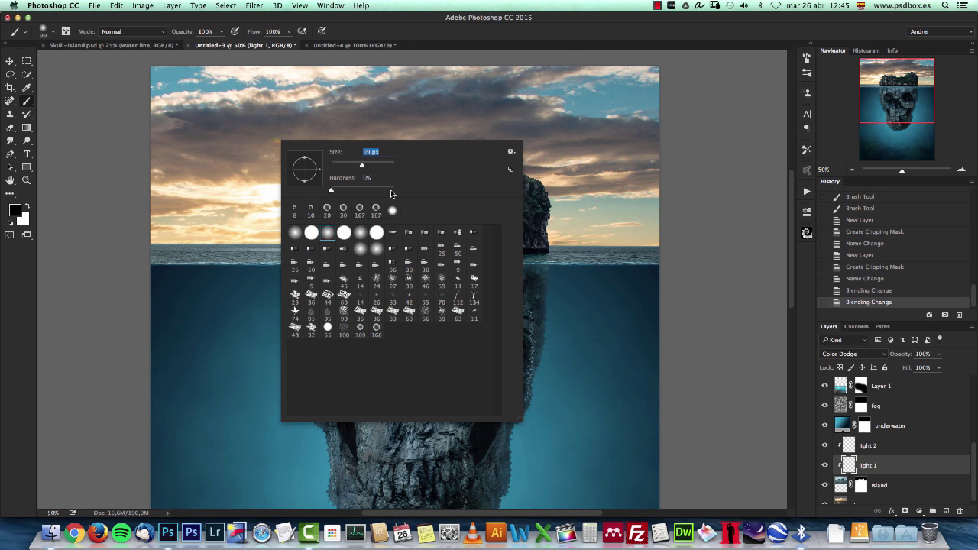
Set up a 400 px soft brush with Shape Dynamics off and a dark brown foreground colour.
click(902, 474)
key(bracketright)
key(bracketright)
key(bracketright)
key(bracketright)
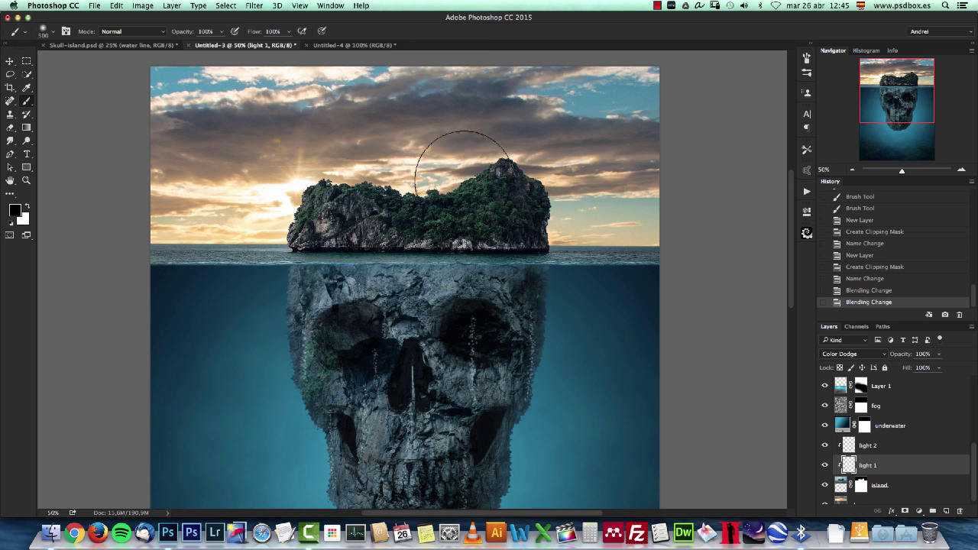
right_click(460, 155)
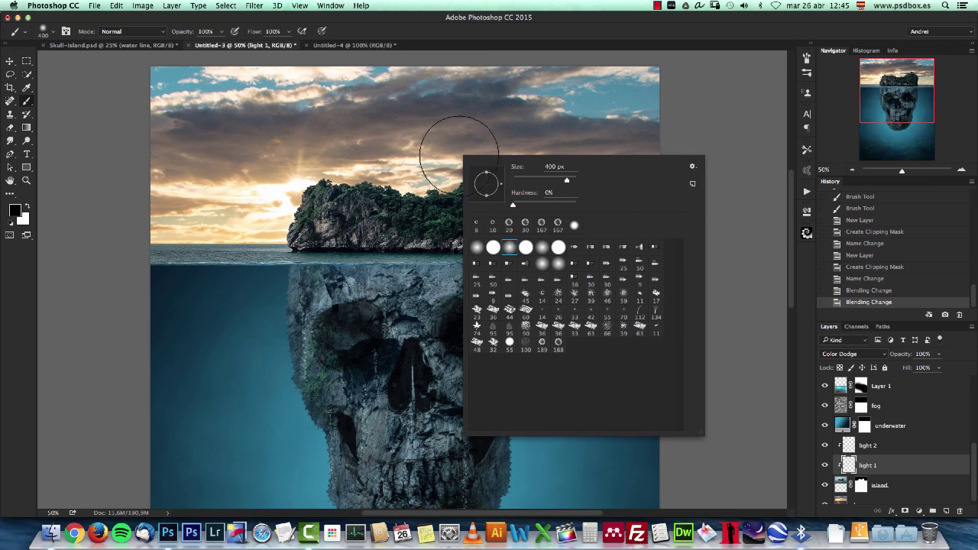
click(871, 458)
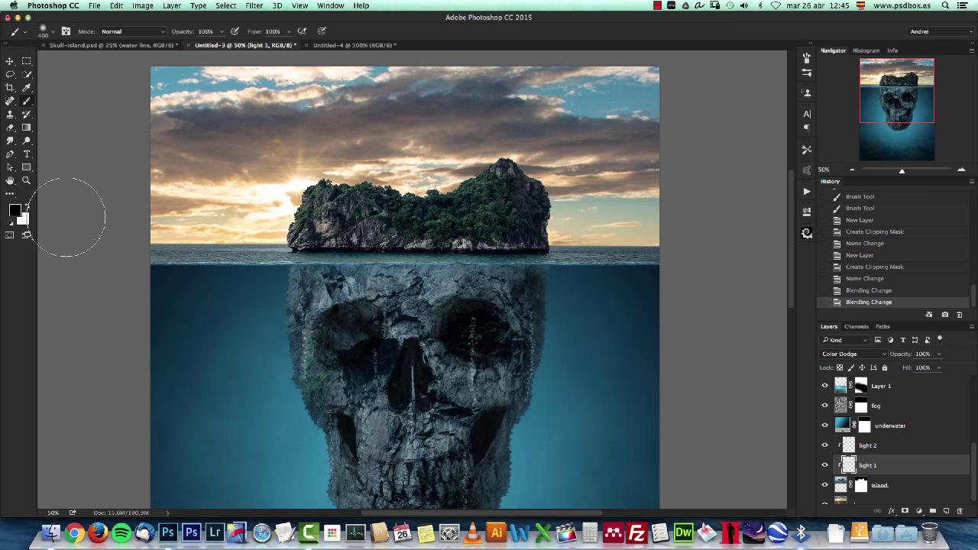
click(16, 212)
click(623, 339)
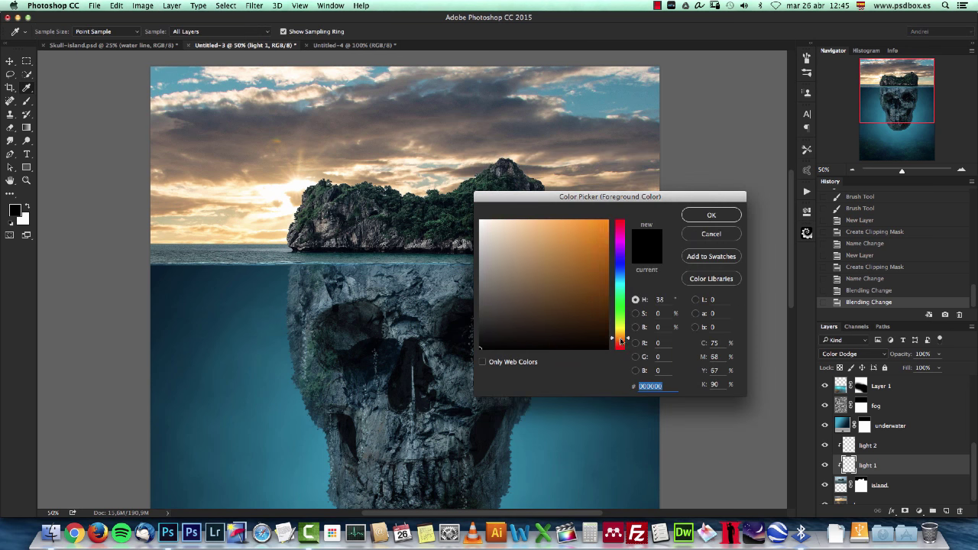
drag(604, 196, 658, 195)
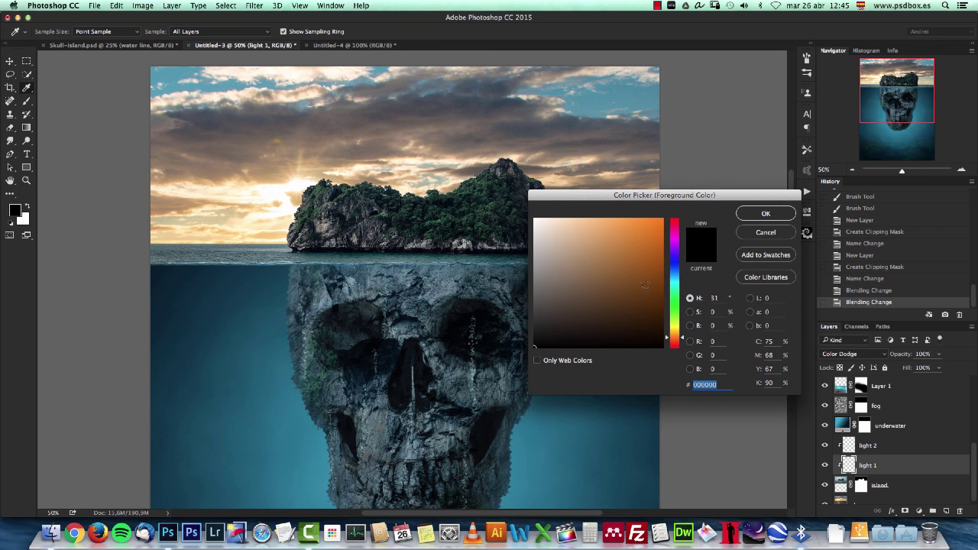
click(656, 293)
drag(651, 299, 655, 297)
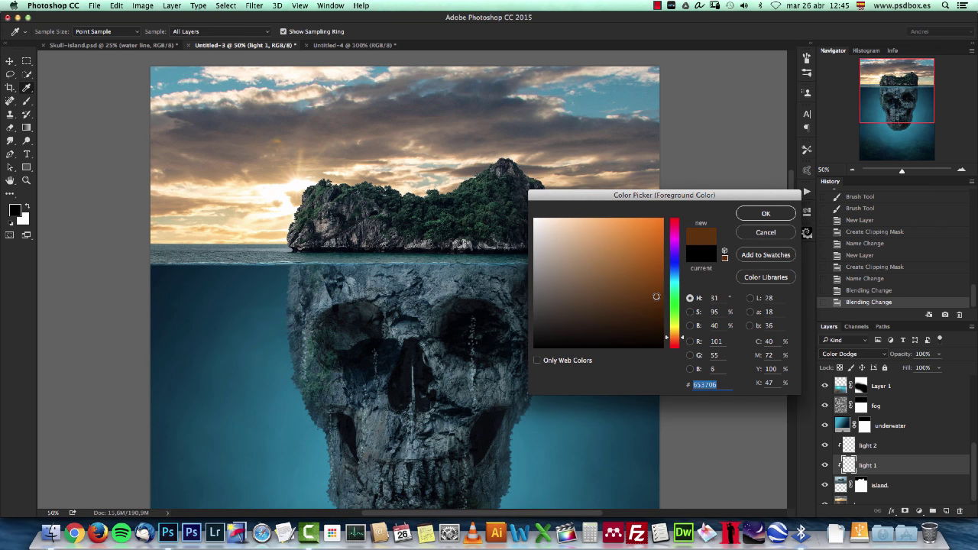
click(768, 216)
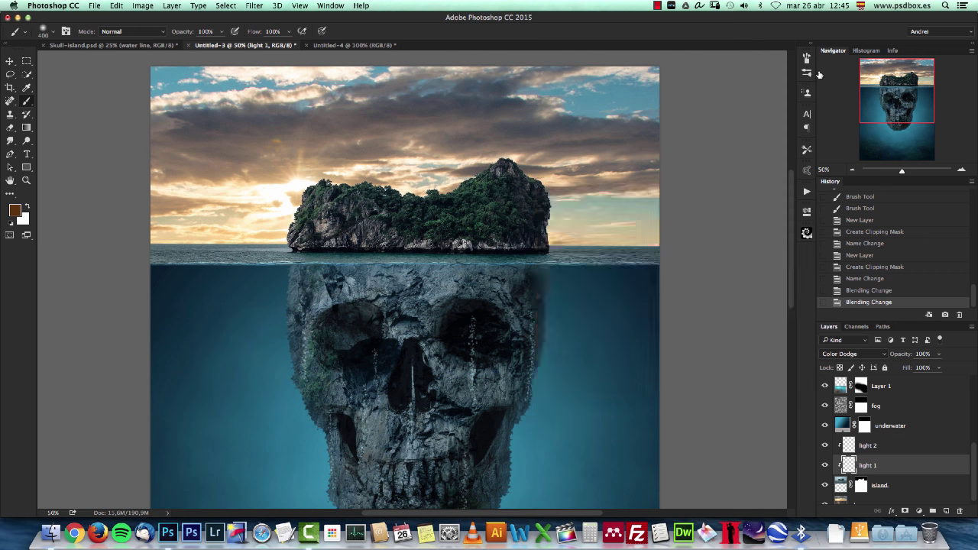
click(806, 58)
click(545, 93)
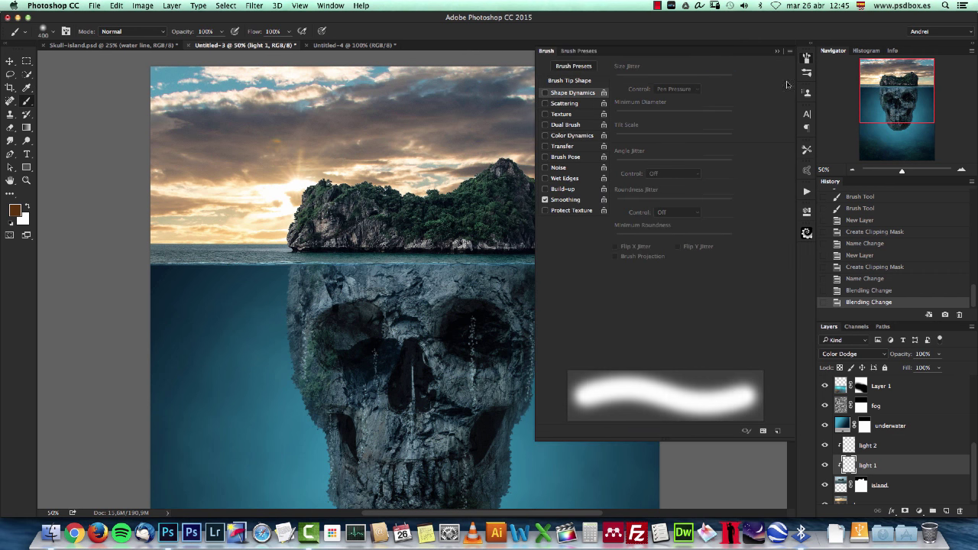
click(782, 53)
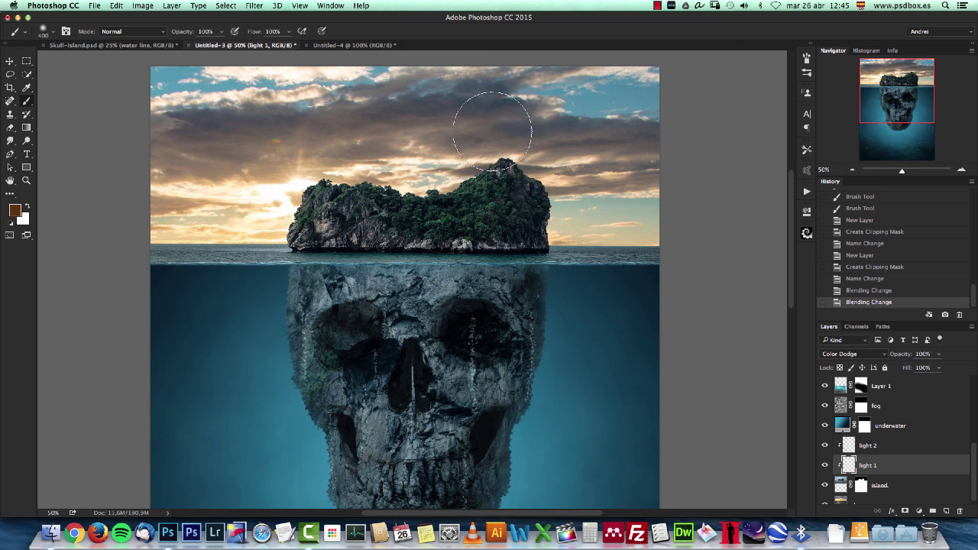
Paint a warm 8c4800 brown glow over the island's left side on the light 1 layer.
mouse_move(450, 162)
mouse_down()
mouse_move(417, 191)
mouse_move(497, 187)
mouse_move(427, 218)
mouse_up()
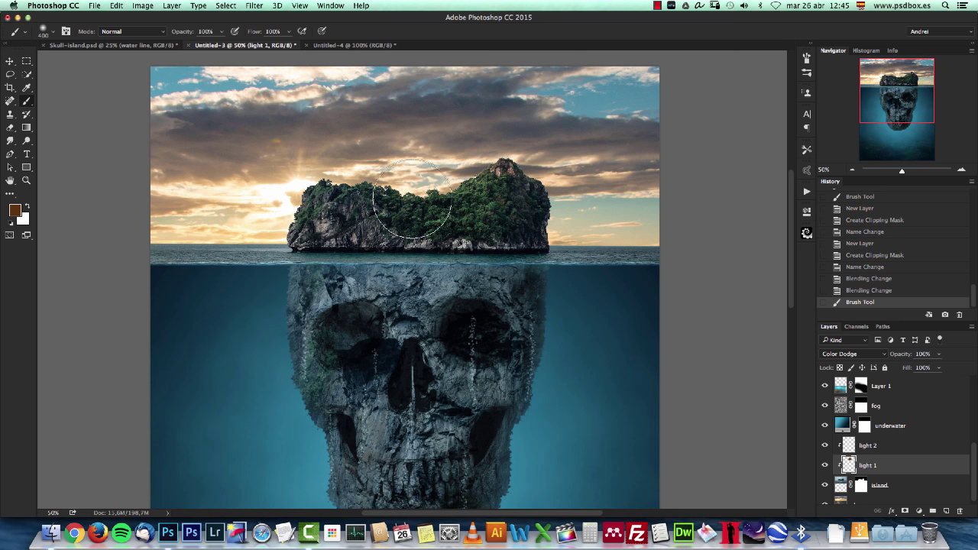
key(alt+super+z)
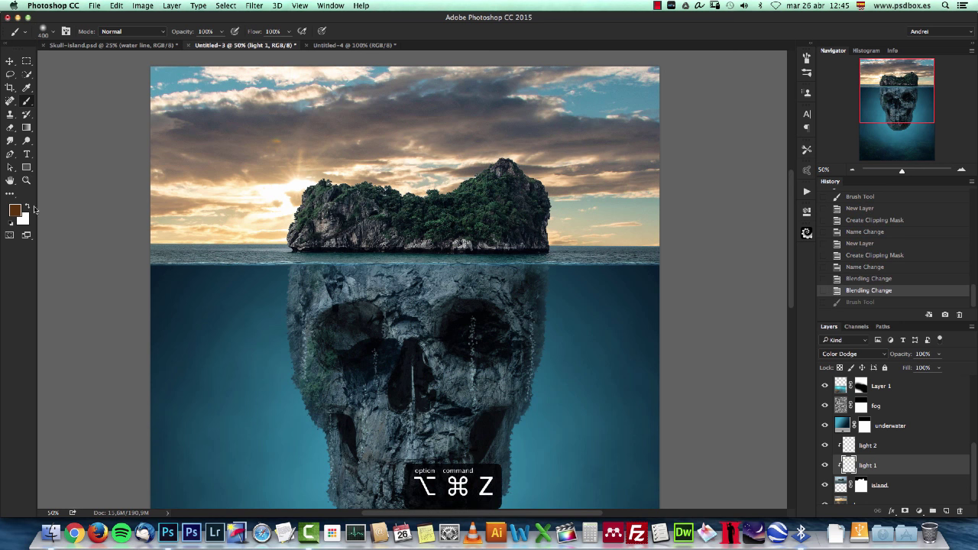
click(14, 211)
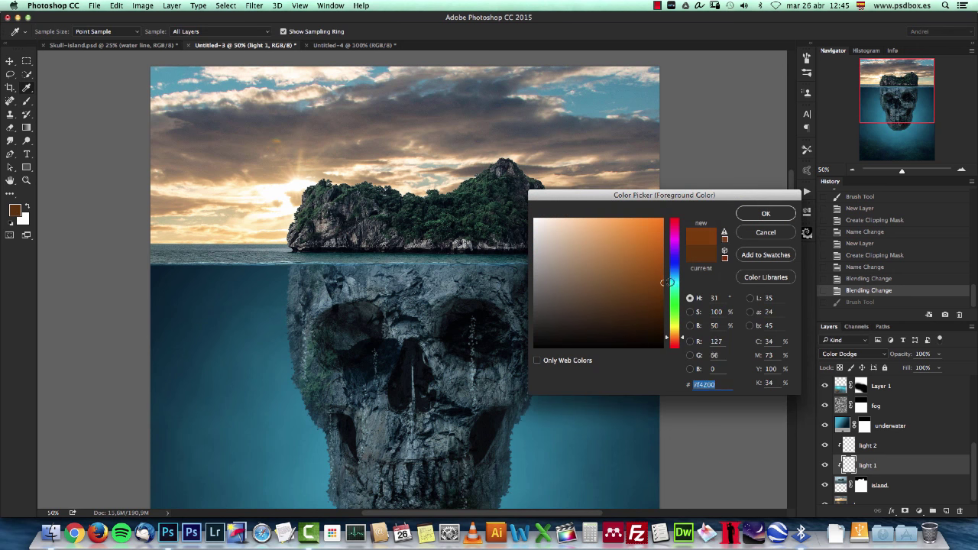
click(748, 212)
mouse_move(401, 182)
mouse_down()
mouse_move(448, 184)
mouse_move(482, 187)
mouse_up()
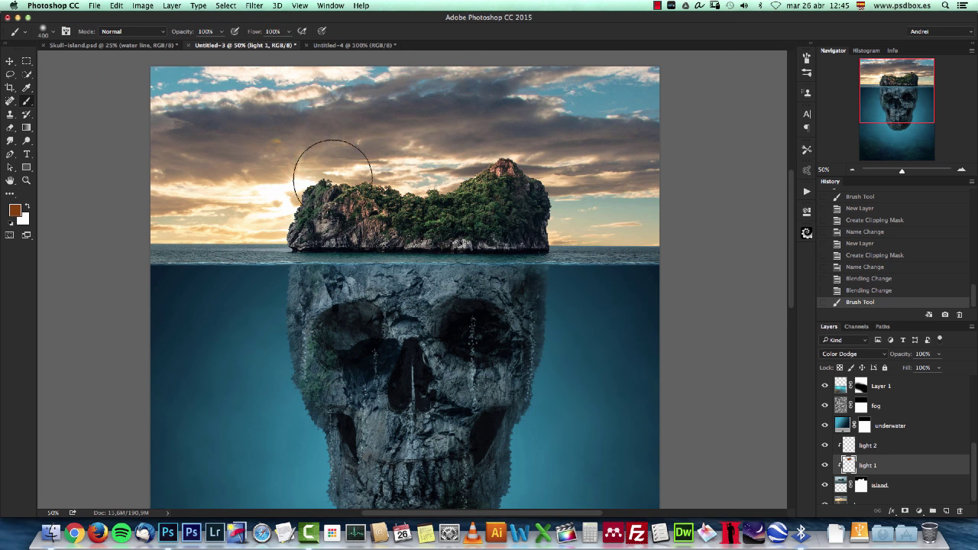
drag(333, 178, 310, 193)
drag(305, 183, 321, 202)
Erase the excess glow from the island's left side with an enlarged eraser.
key(e)
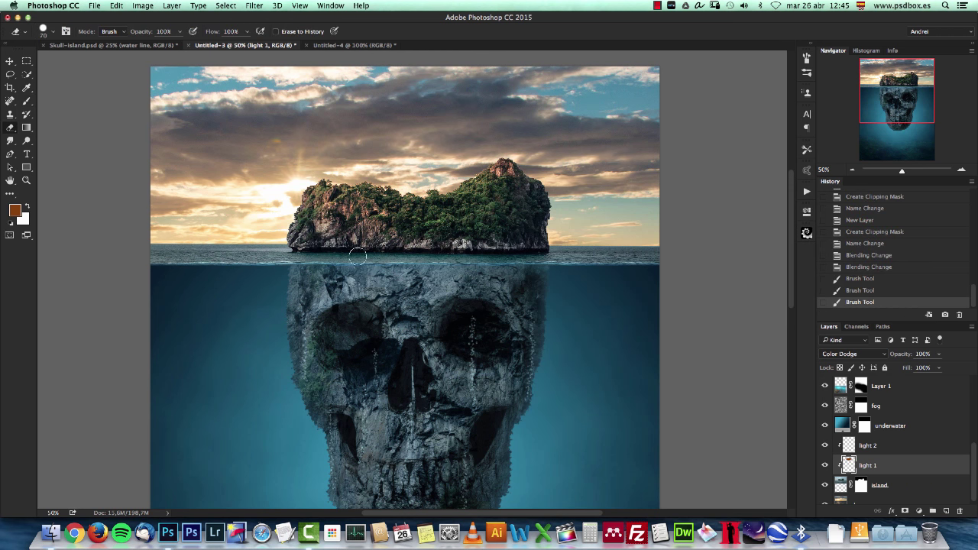
key(bracketright)
key(bracketright)
key(bracketright)
click(365, 239)
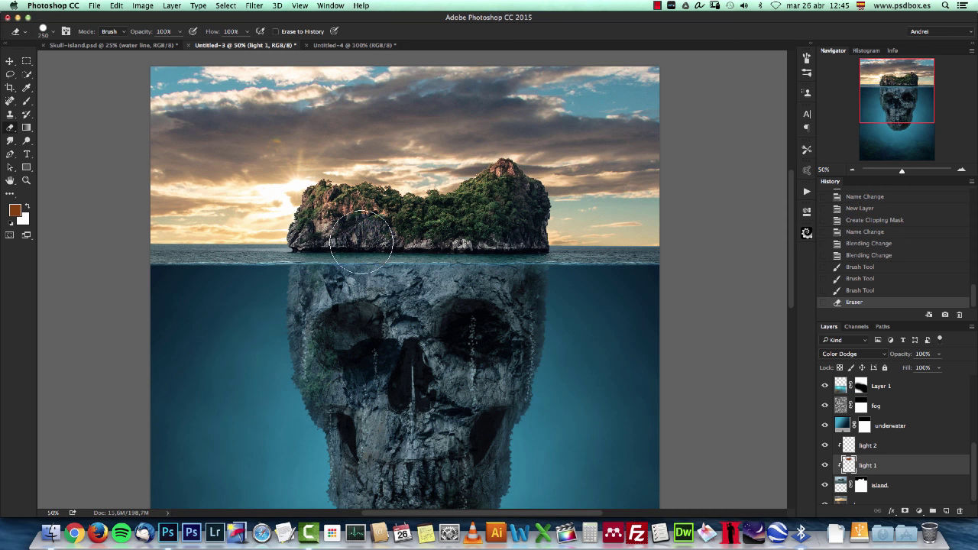
right_click(374, 237)
key(Return)
mouse_move(348, 237)
mouse_down()
mouse_move(340, 233)
mouse_move(338, 254)
mouse_up()
click(26, 61)
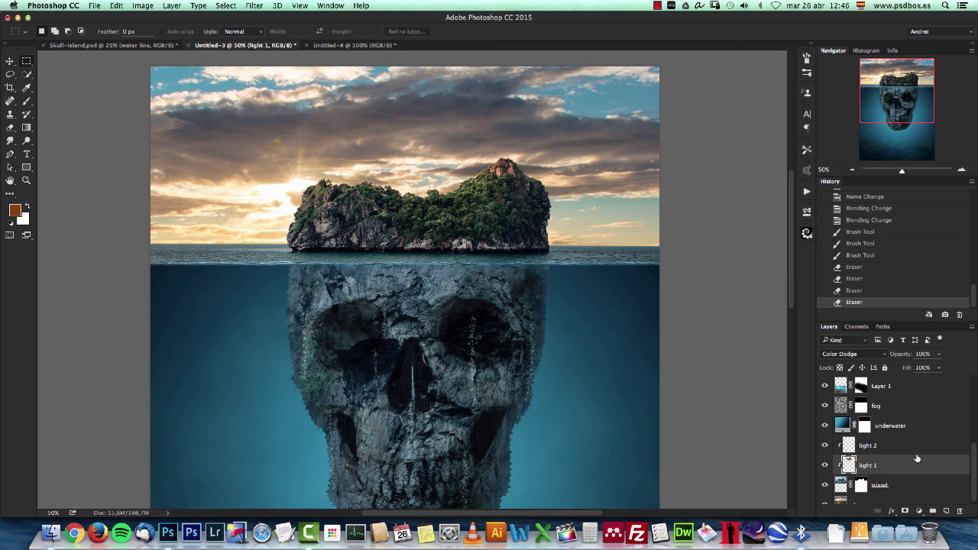
Select light 2 and try tan and darker light strokes over the island, undoing them.
click(894, 448)
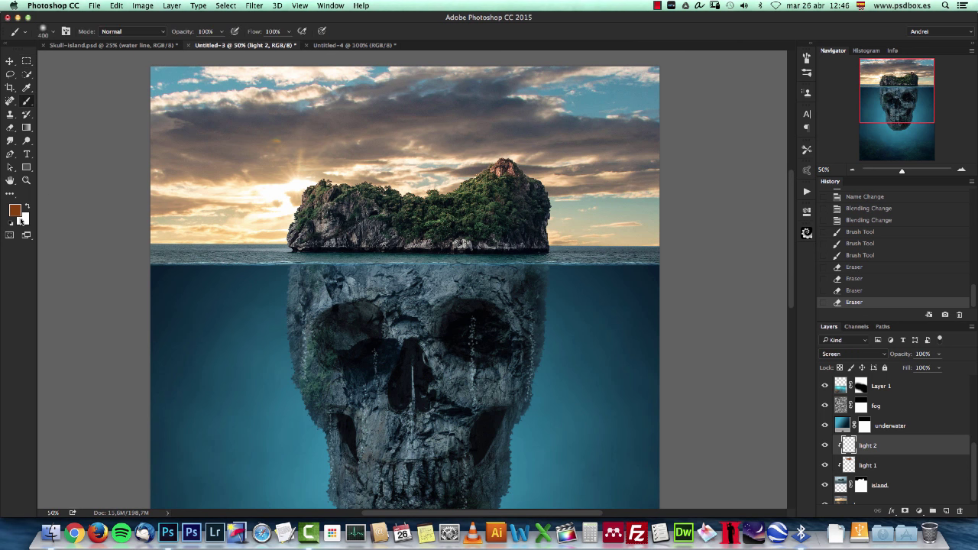
click(15, 211)
drag(622, 263, 608, 254)
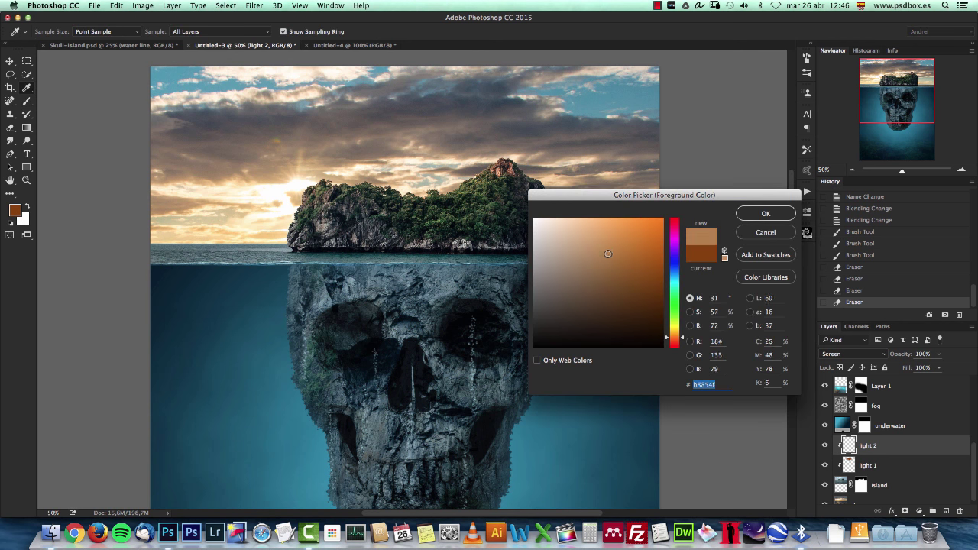
drag(682, 339, 677, 336)
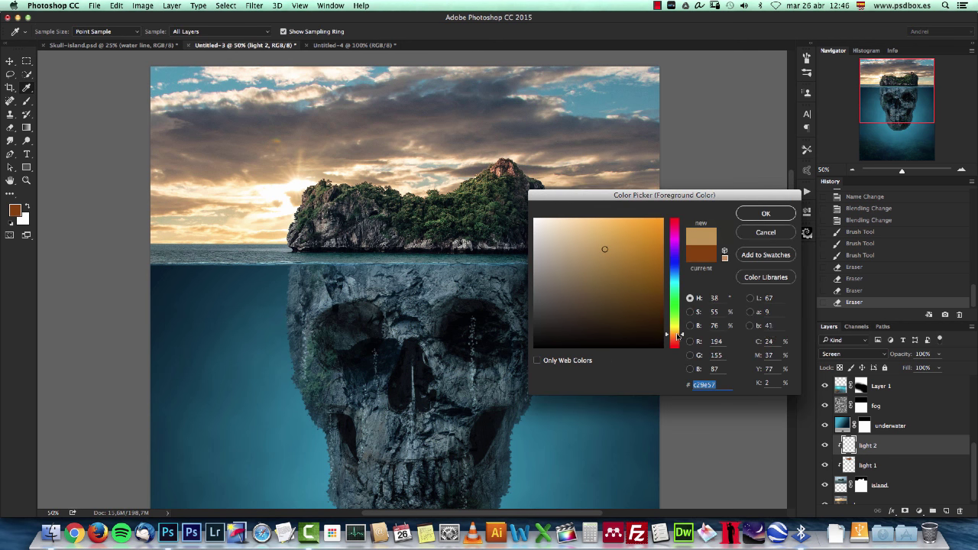
click(766, 213)
drag(458, 155, 360, 172)
key(alt+super+z)
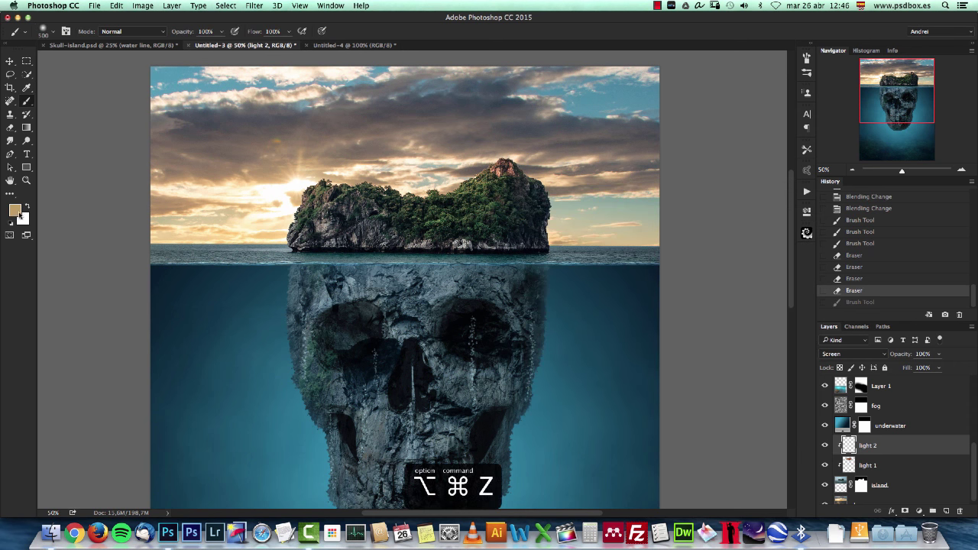
click(19, 213)
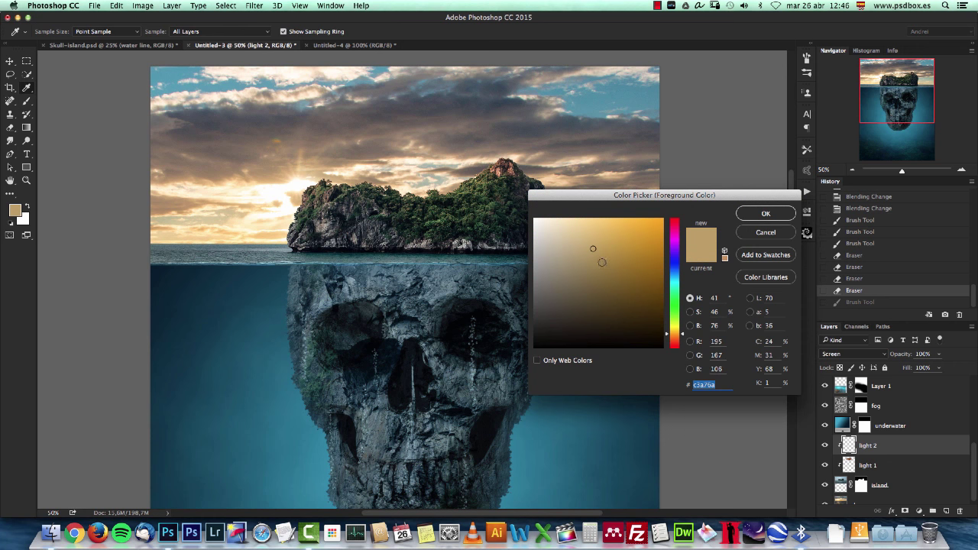
drag(602, 262, 602, 274)
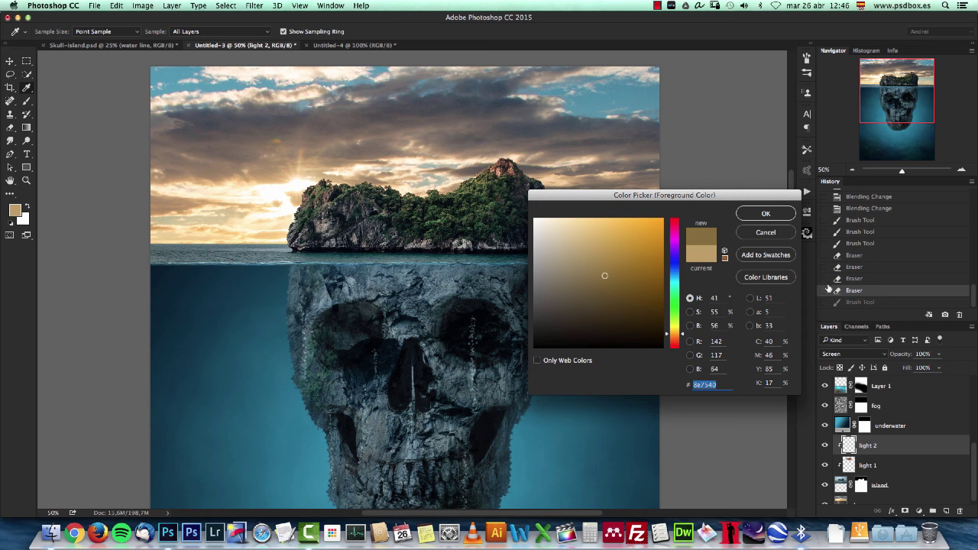
click(784, 215)
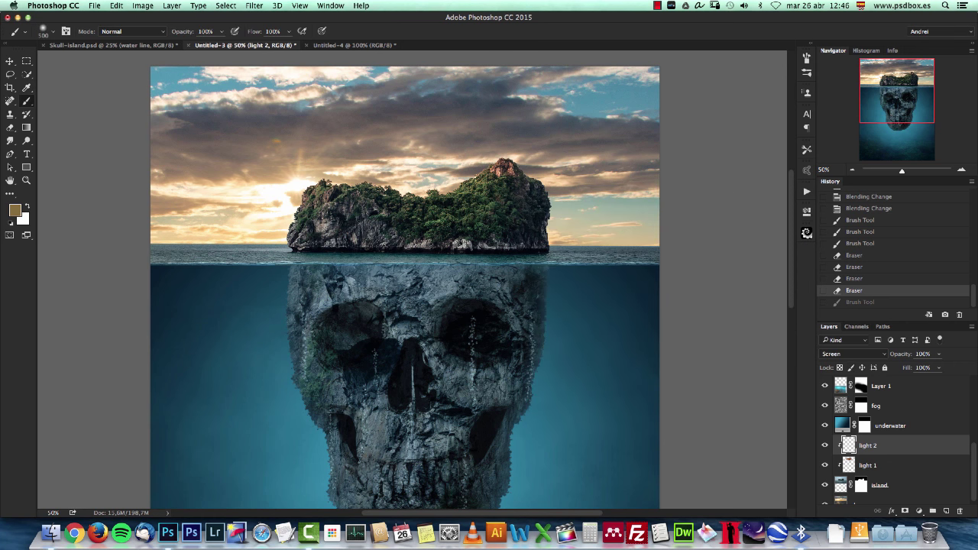
drag(476, 120, 350, 163)
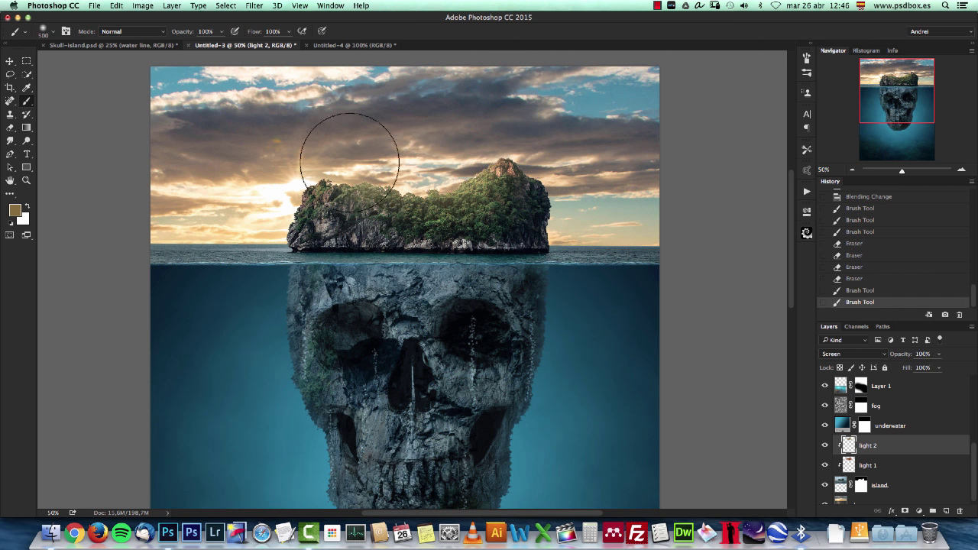
key(alt+super+z)
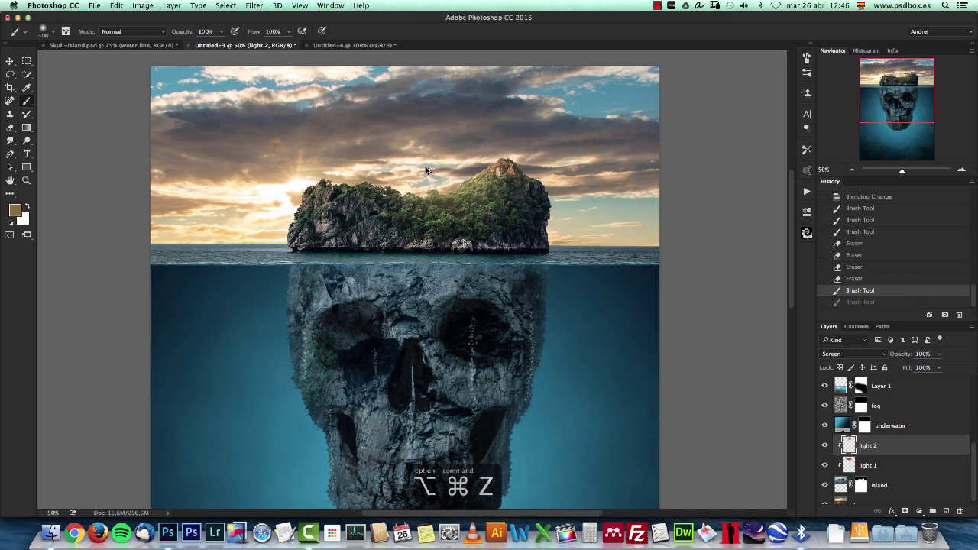
key(alt+super+z)
Paint a golden brown 836119 glow over the island's peak and right side, toggling light 2 to compare.
click(15, 211)
drag(605, 276, 637, 278)
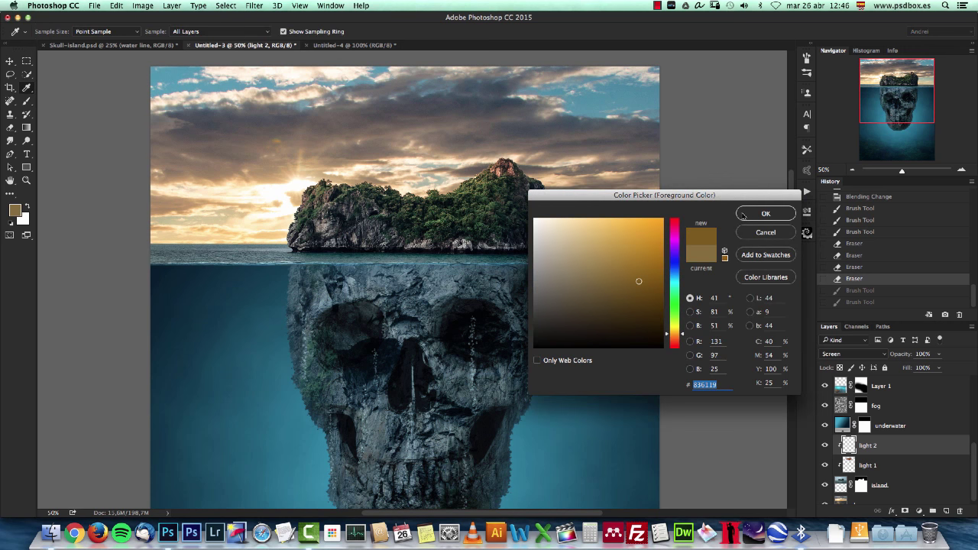
click(743, 215)
mouse_move(459, 120)
mouse_down()
mouse_move(382, 163)
mouse_move(316, 163)
mouse_move(313, 197)
mouse_up()
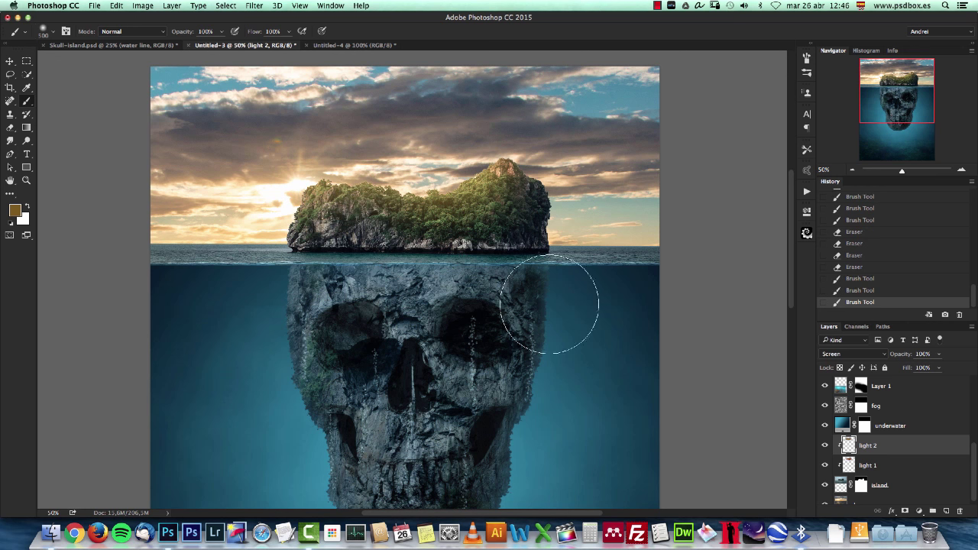
click(825, 445)
click(824, 446)
click(26, 60)
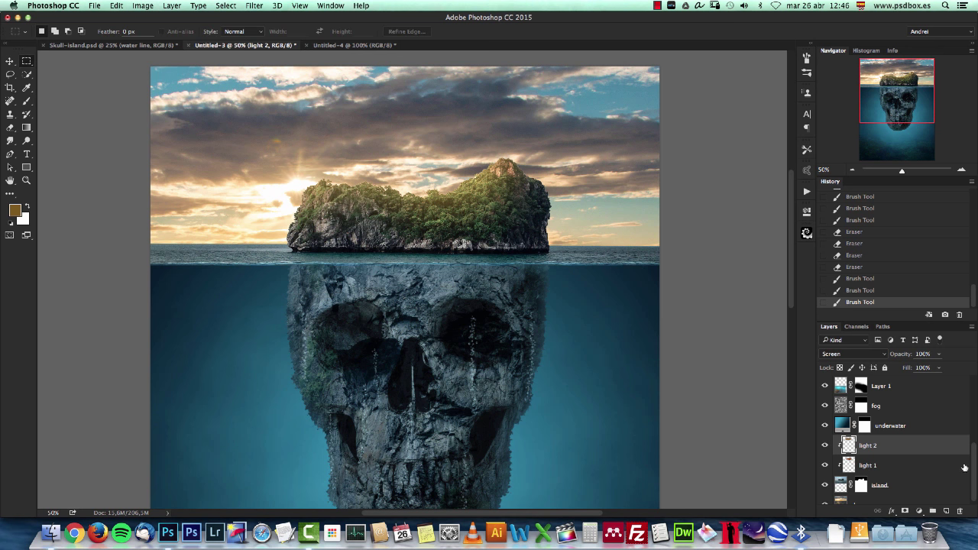
drag(973, 446, 970, 389)
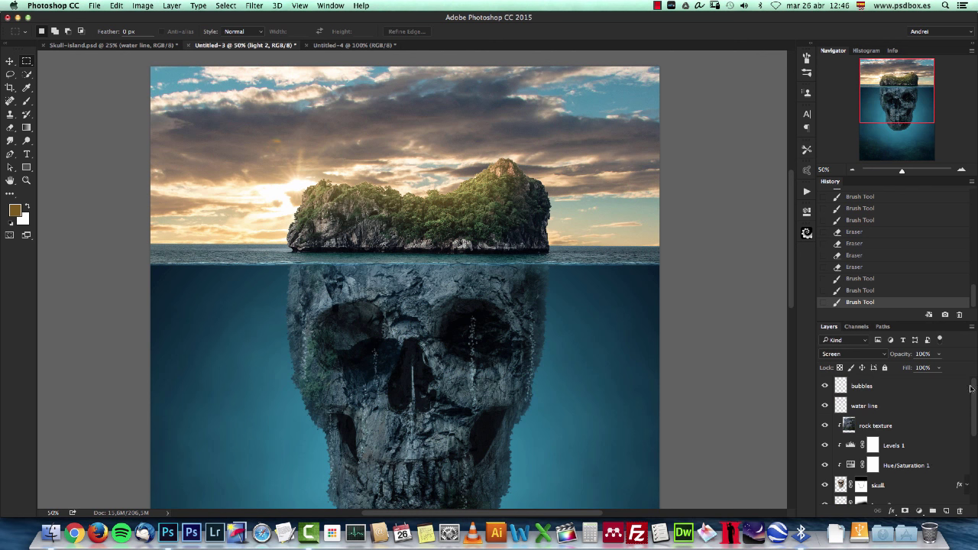
Add a new layer named 'sun glow' above bubbles and reset colours to black and white.
click(937, 387)
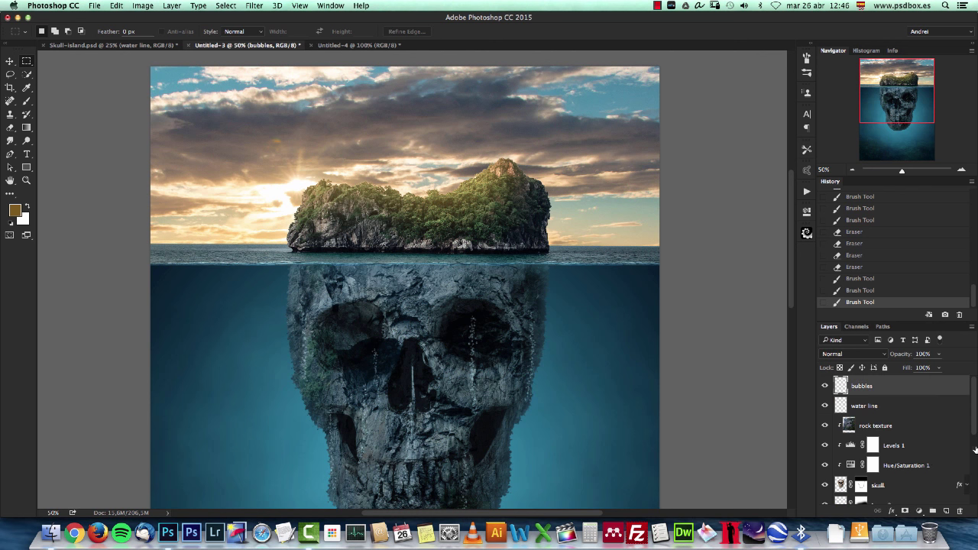
click(947, 510)
text(sun glow)
key(Return)
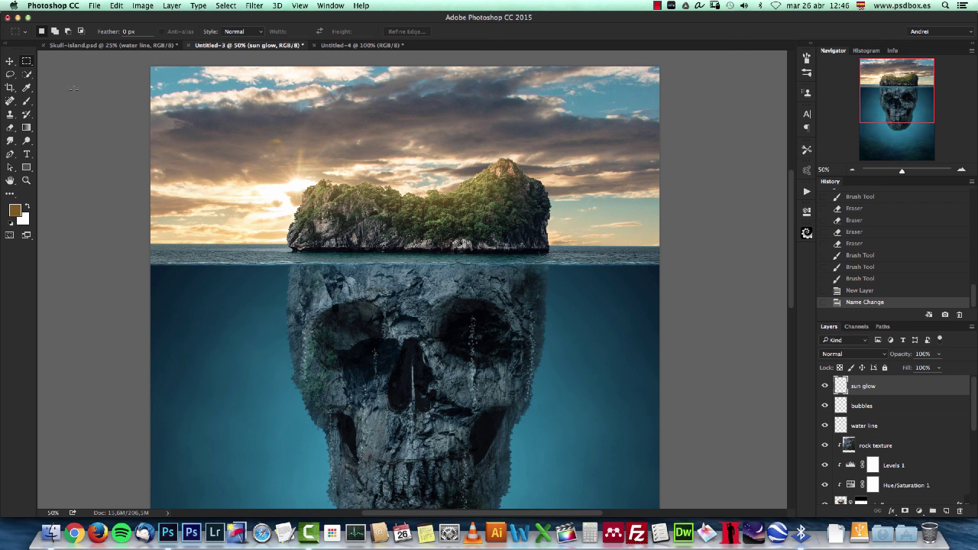
click(27, 101)
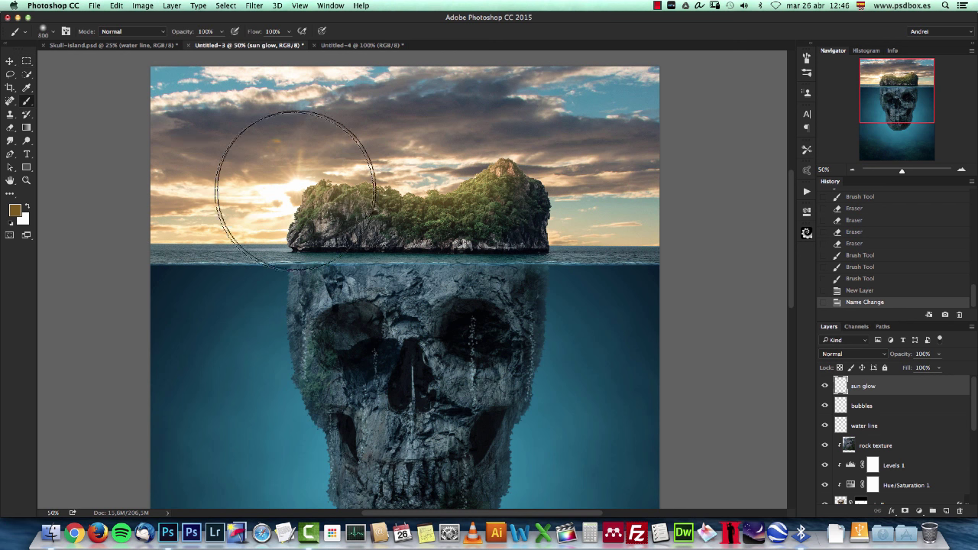
key(d)
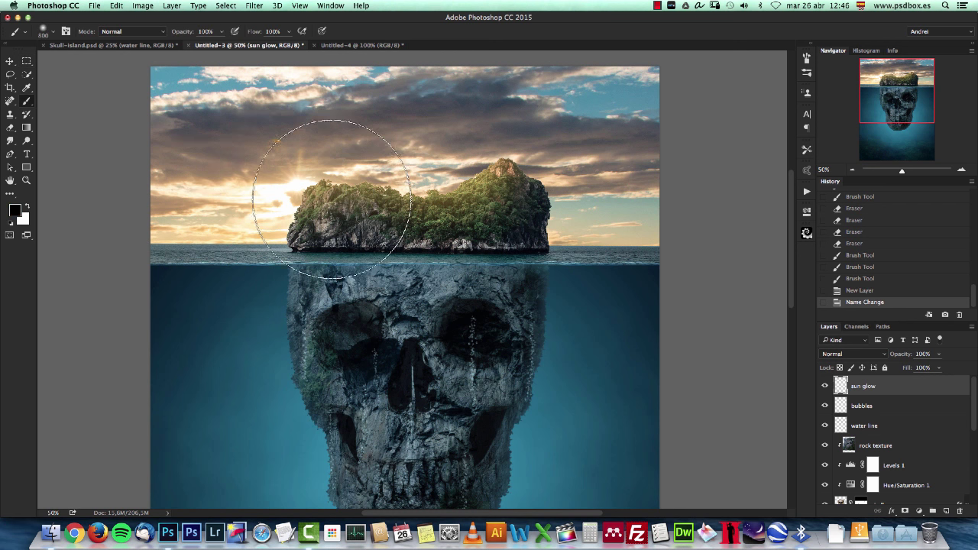
Set a deep brown-orange foreground and make the sun glow layer blend as Screen.
click(14, 211)
click(675, 341)
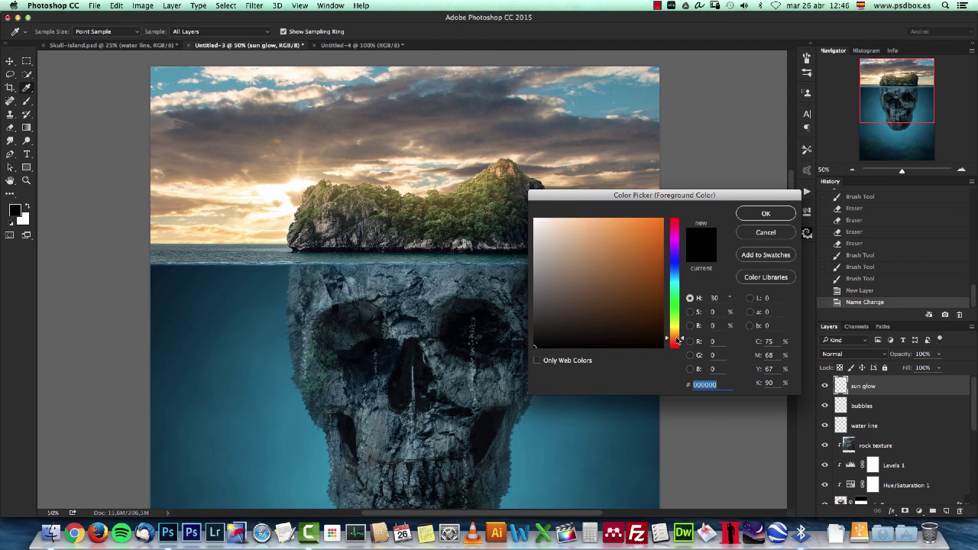
drag(648, 282, 673, 282)
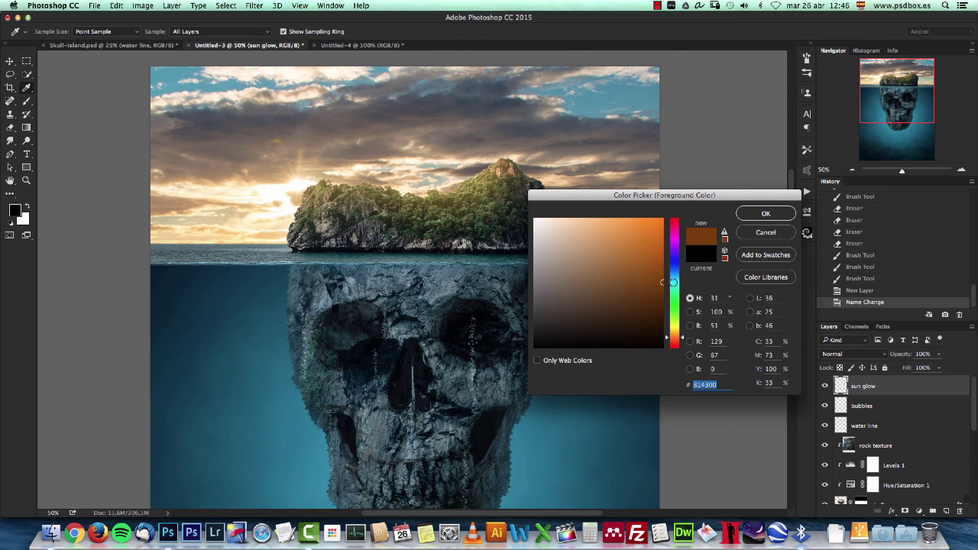
click(764, 217)
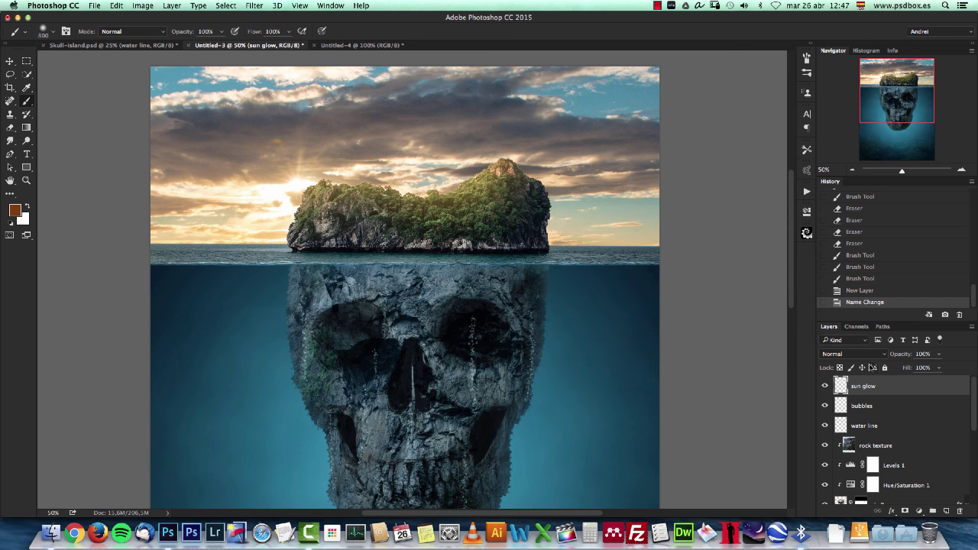
click(849, 354)
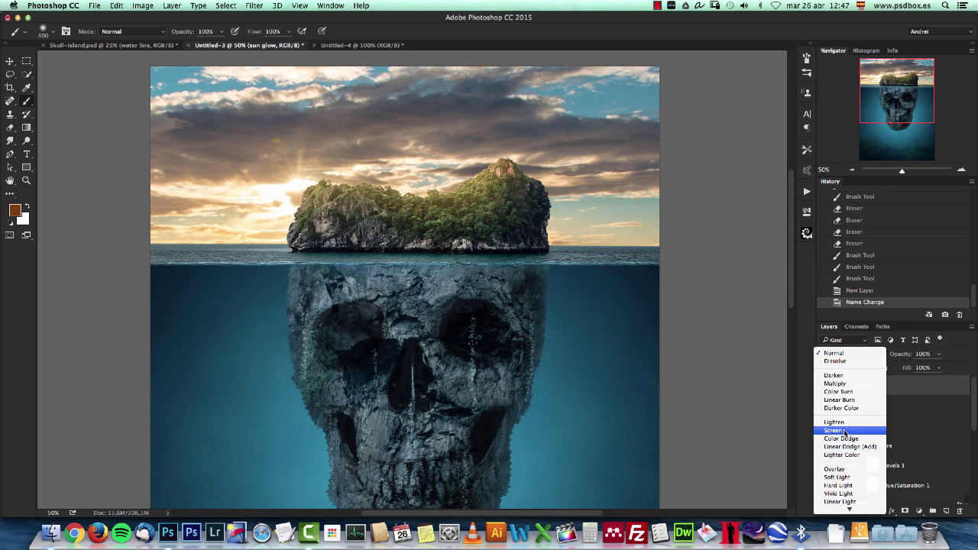
click(844, 432)
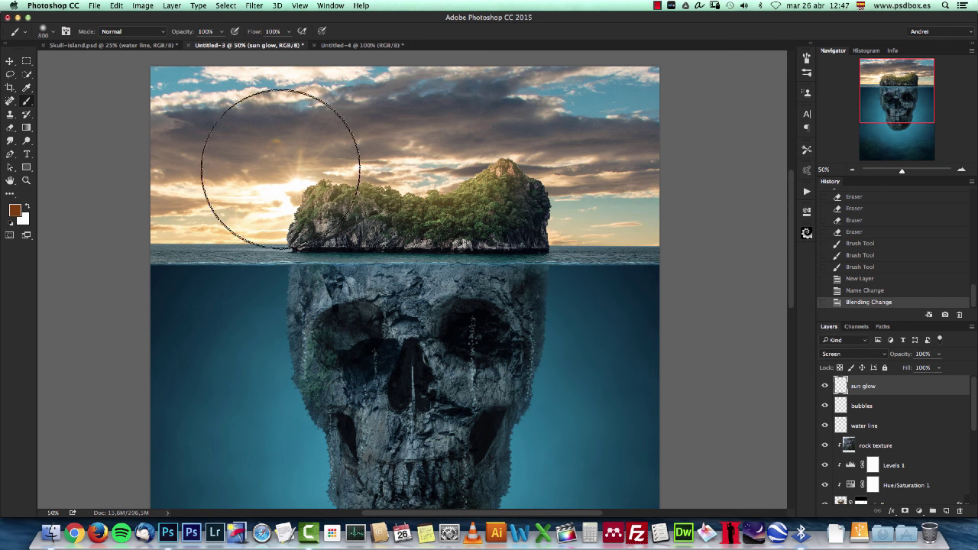
right_click(299, 130)
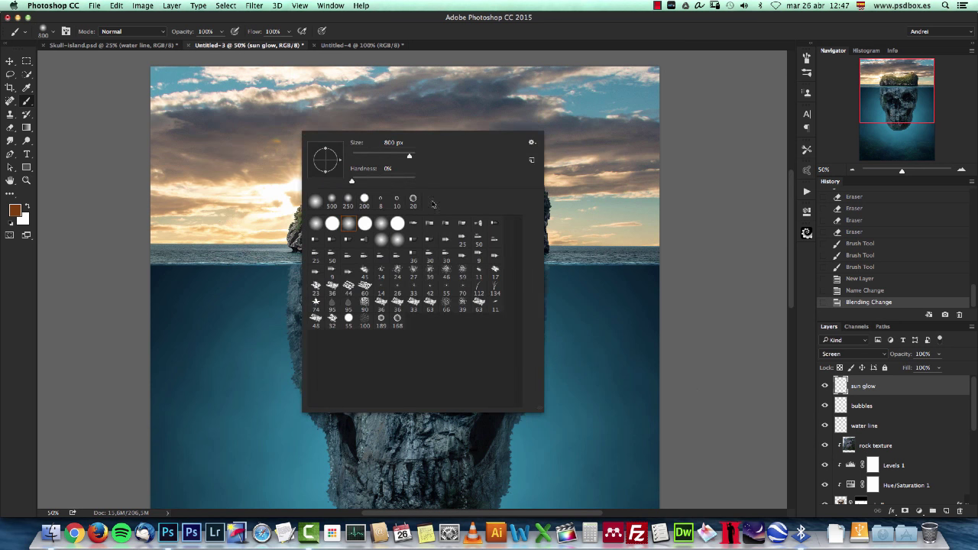
key(Return)
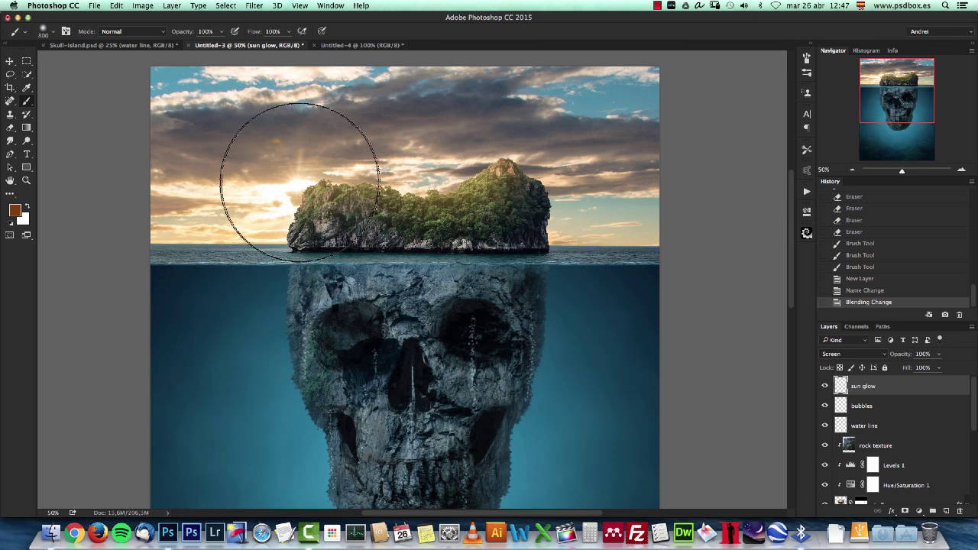
Paint soft reddish and brighter orange glow dabs over the sun.
click(297, 184)
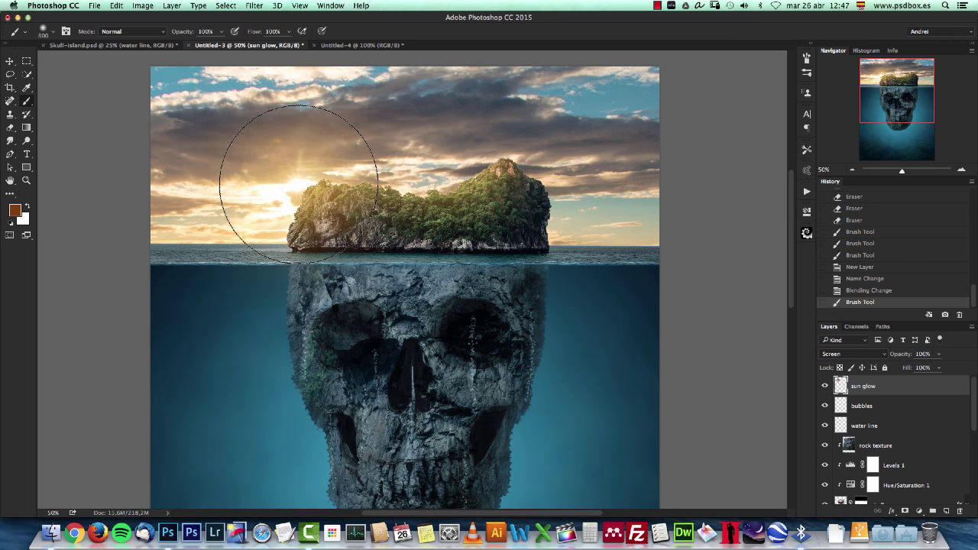
key(super+z)
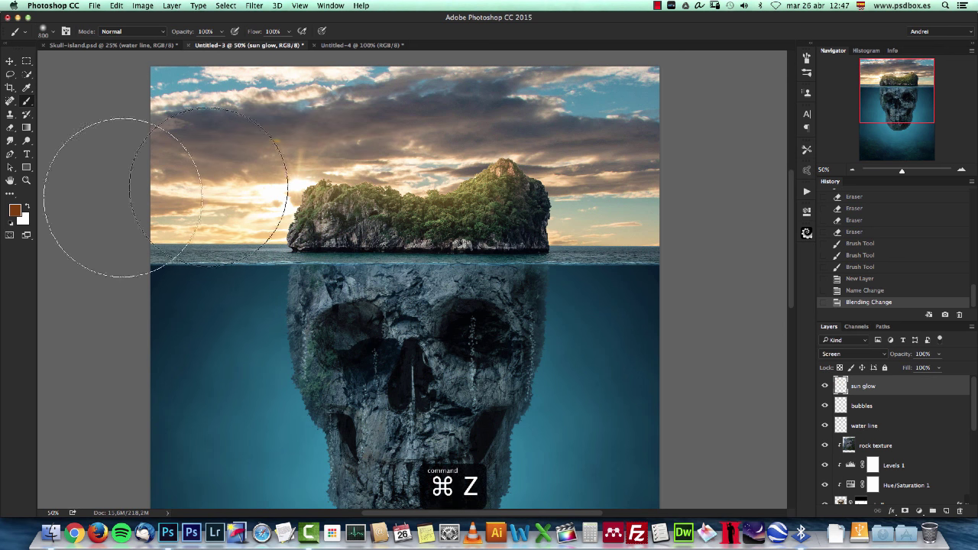
click(15, 209)
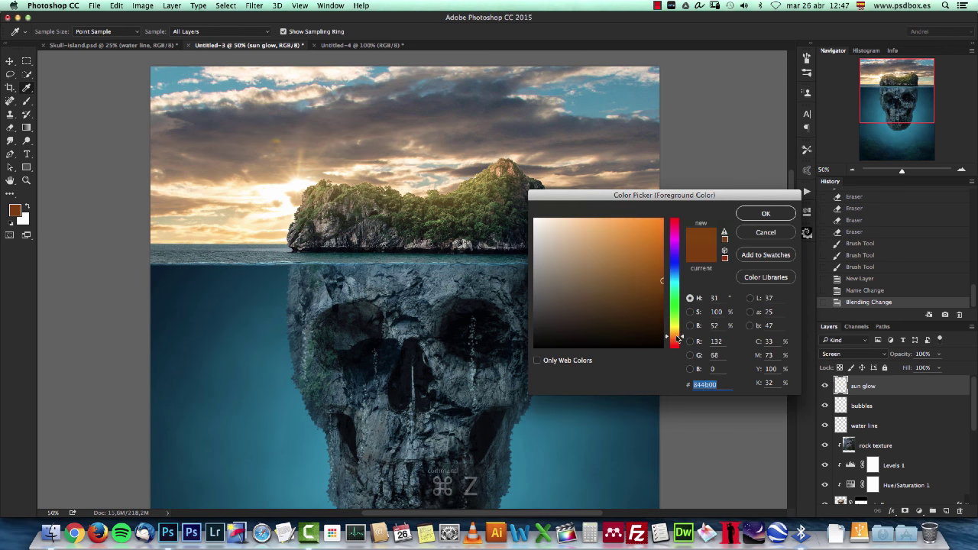
drag(677, 337, 679, 343)
click(766, 213)
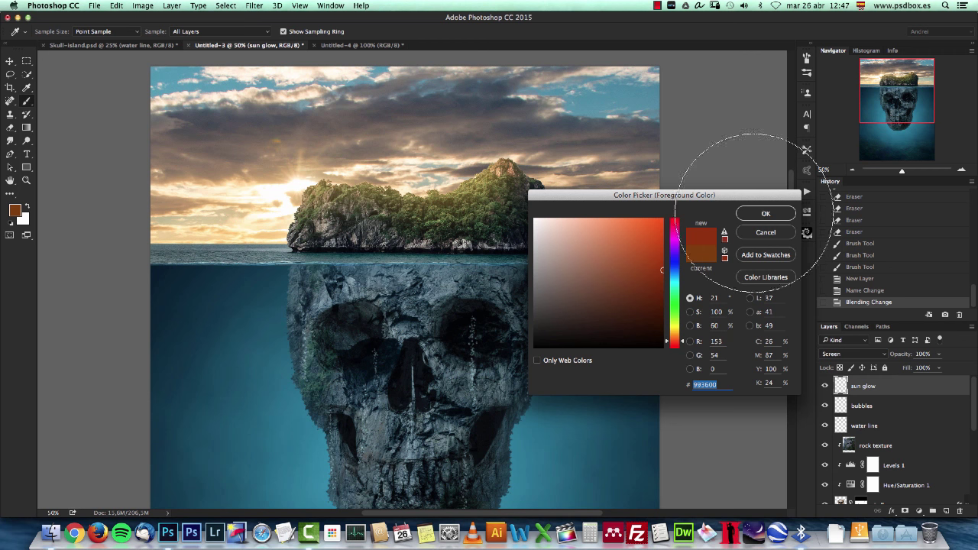
click(299, 186)
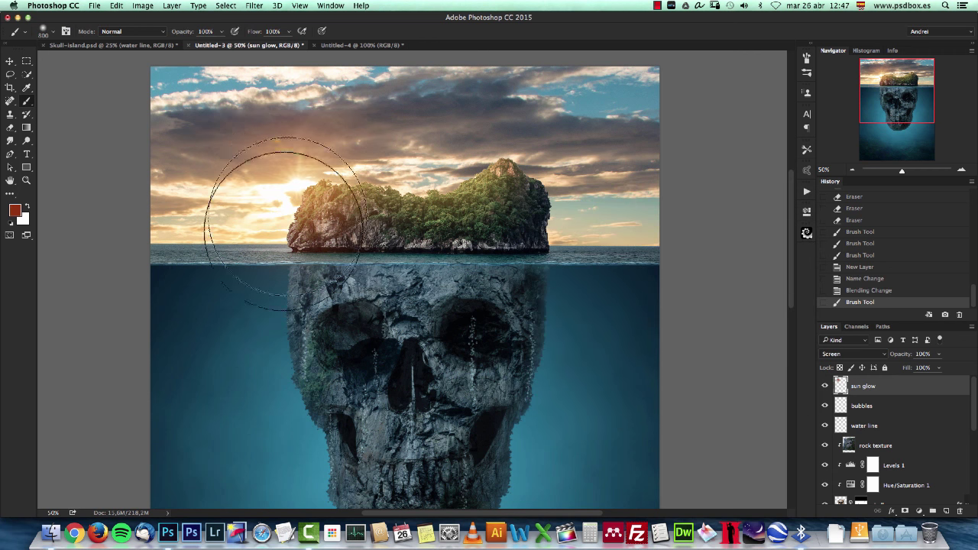
click(15, 211)
drag(653, 252, 665, 244)
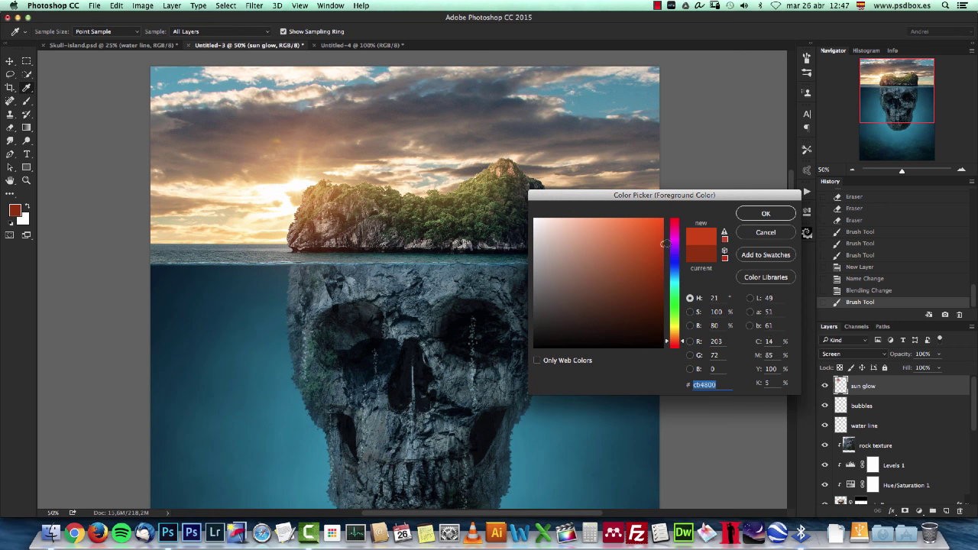
click(765, 213)
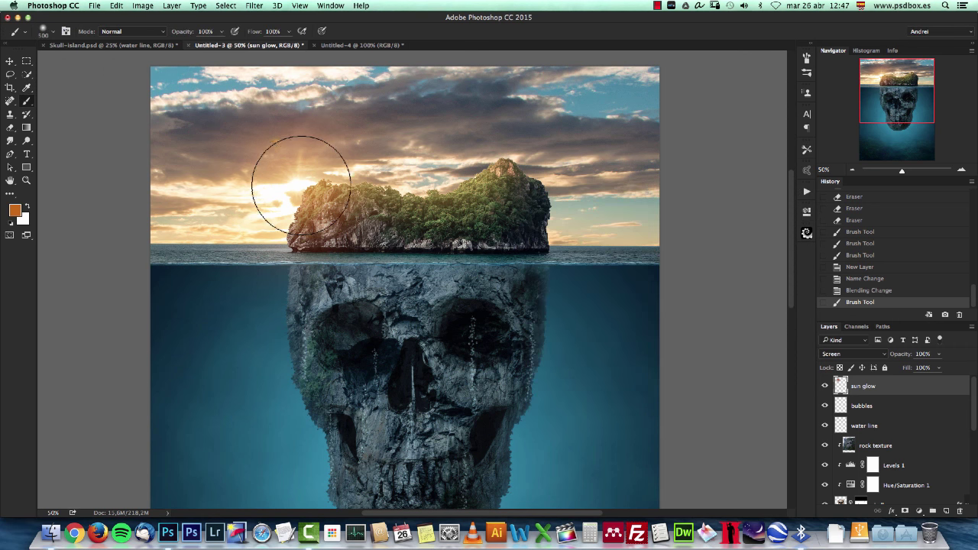
click(299, 176)
Brighten the glow on the sun with a lighter orange.
key(bracketright)
click(14, 212)
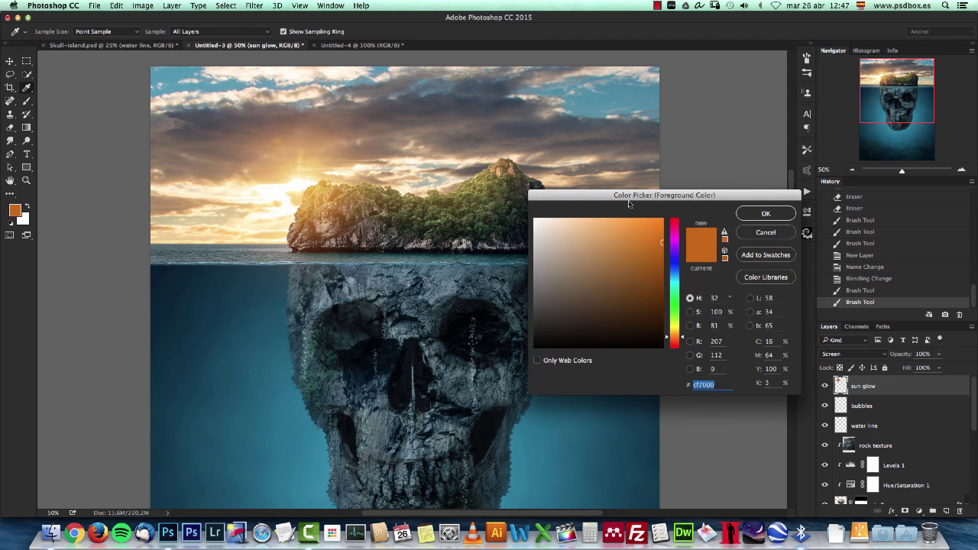
click(639, 221)
click(766, 213)
key(bracketleft)
key(bracketleft)
key(bracketleft)
click(297, 185)
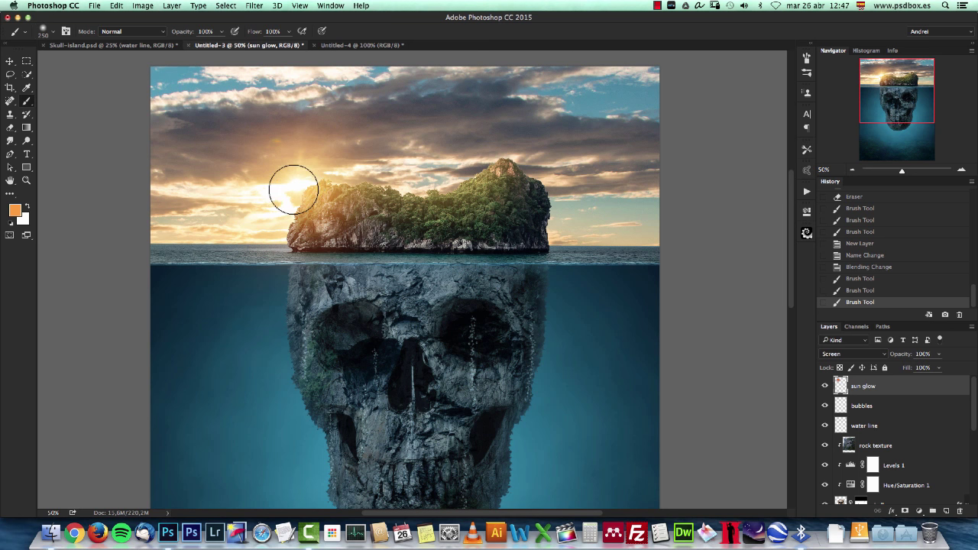
Paint a pale yellow-orange core on the sun and toggle the sun glow layer to compare.
click(15, 212)
click(598, 219)
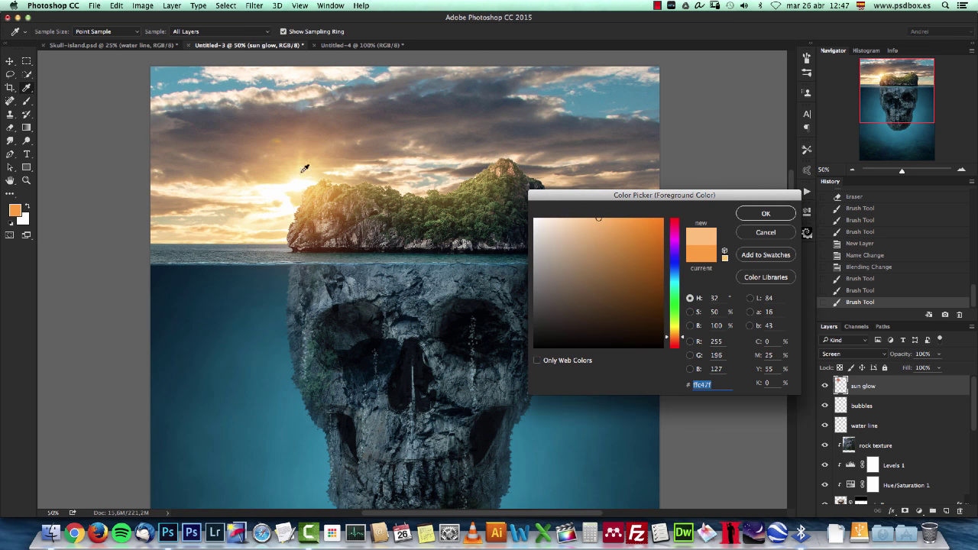
drag(681, 338, 684, 336)
click(586, 219)
click(764, 214)
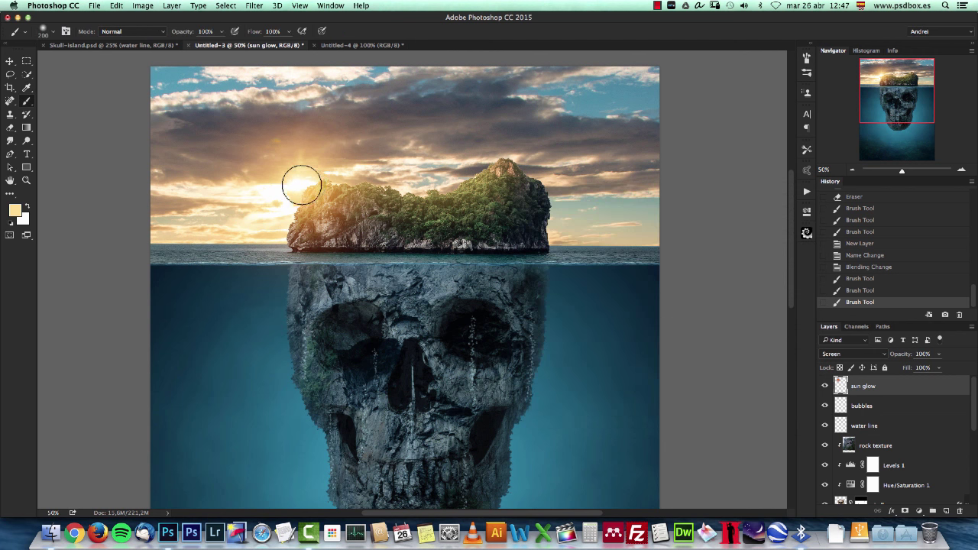
click(301, 177)
click(824, 387)
click(824, 386)
click(825, 387)
click(824, 387)
Open lens-flare-17.jpg, select all and copy it, then close the document.
key(super+o)
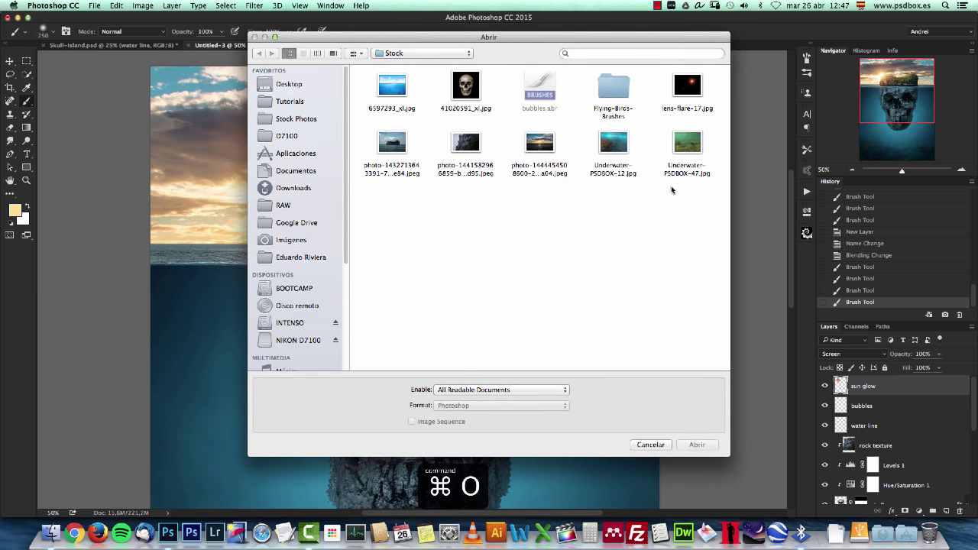
click(687, 86)
click(692, 444)
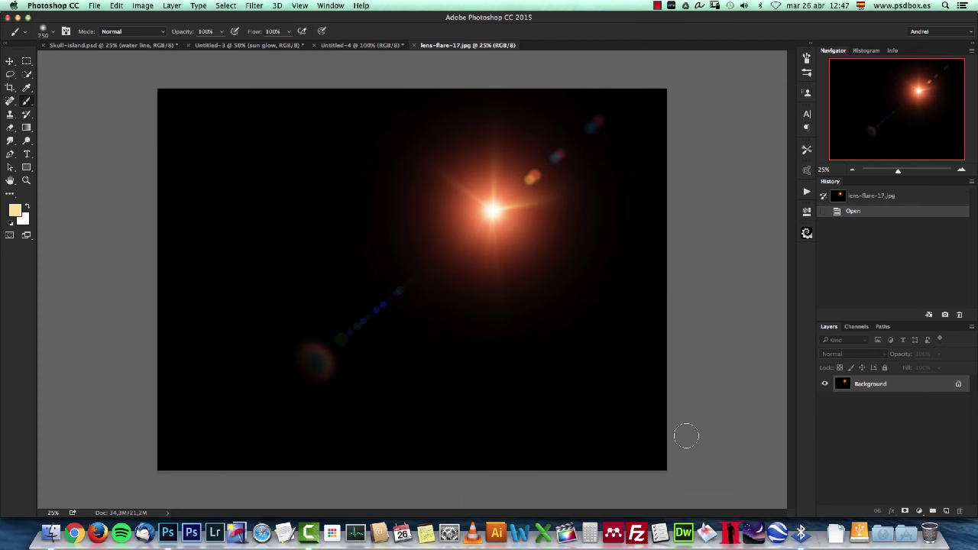
key(super+a)
key(super+c)
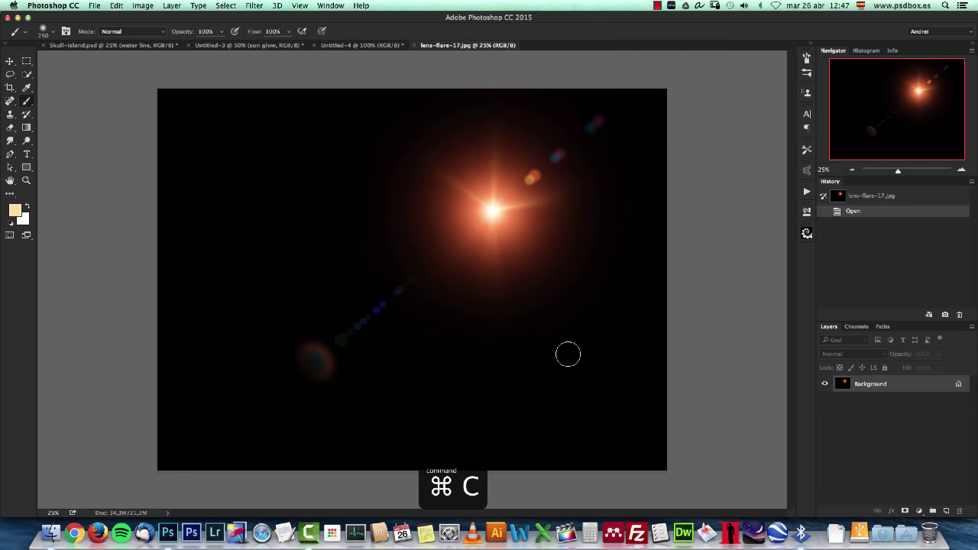
key(super+a)
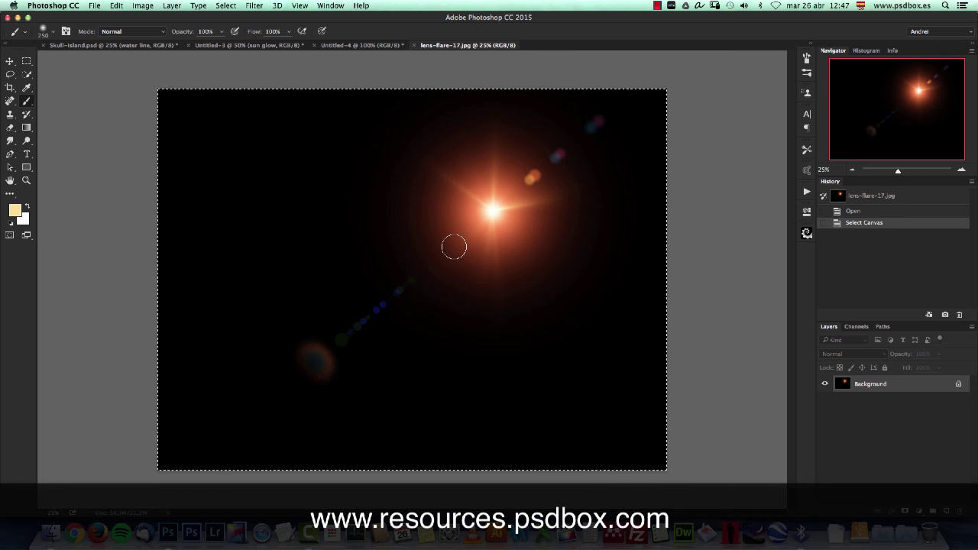
key(super+c)
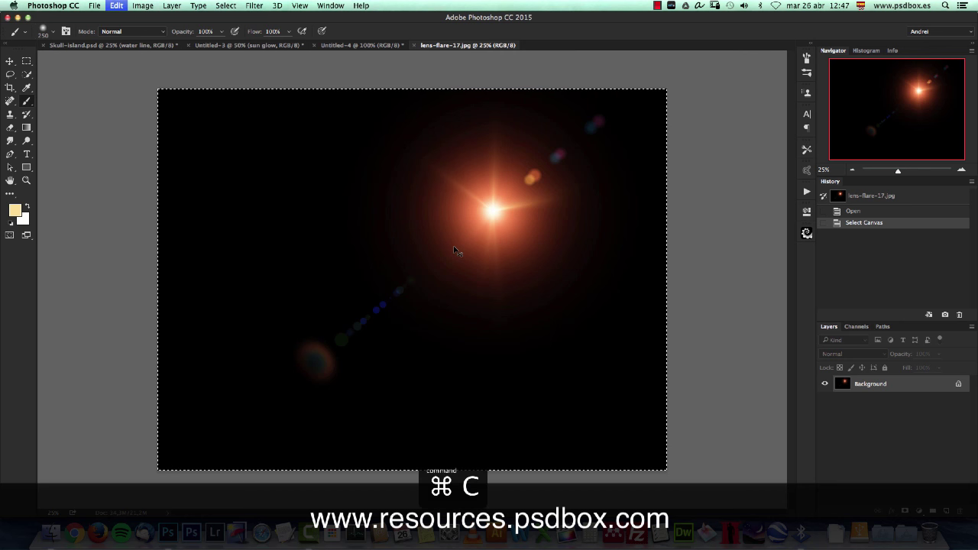
click(116, 5)
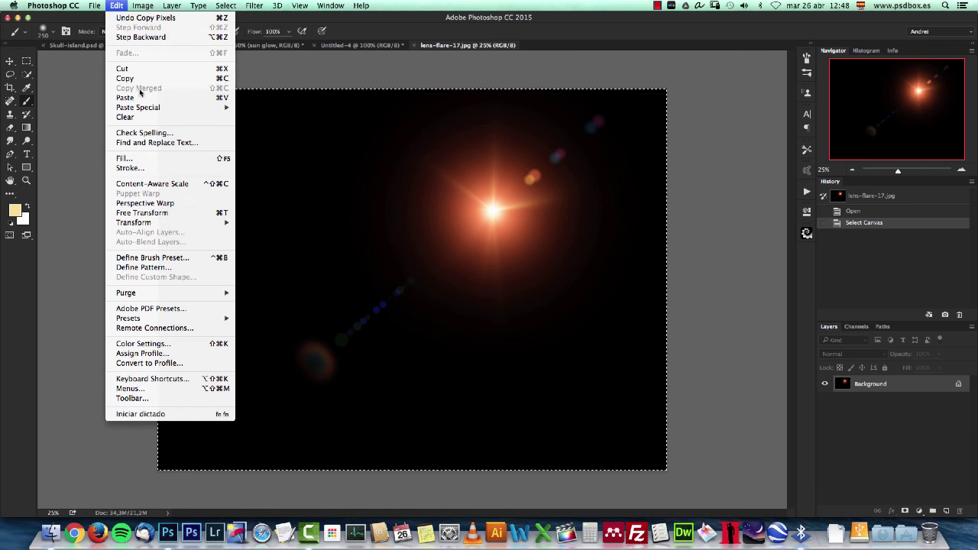
key(super+w)
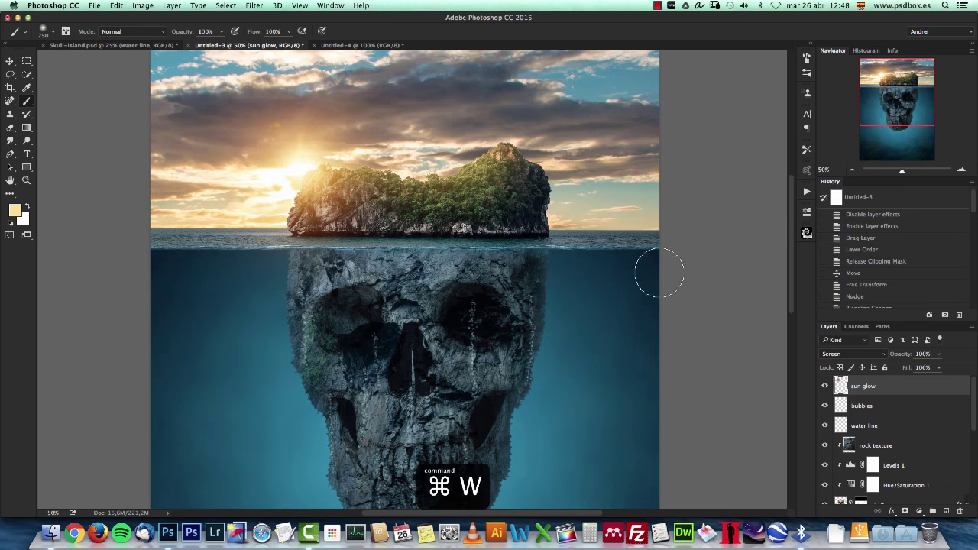
Paste the lens flare as a new layer, move it over the sun, and blend it as Screen.
key(super+v)
key(v)
mouse_move(530, 337)
mouse_down()
mouse_move(494, 227)
mouse_move(290, 299)
mouse_move(321, 332)
mouse_up()
click(856, 356)
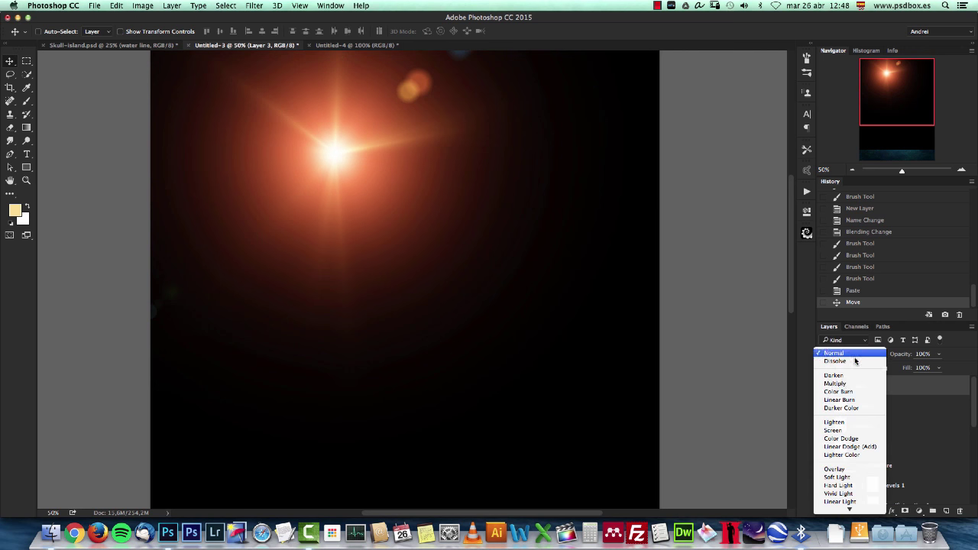
click(845, 433)
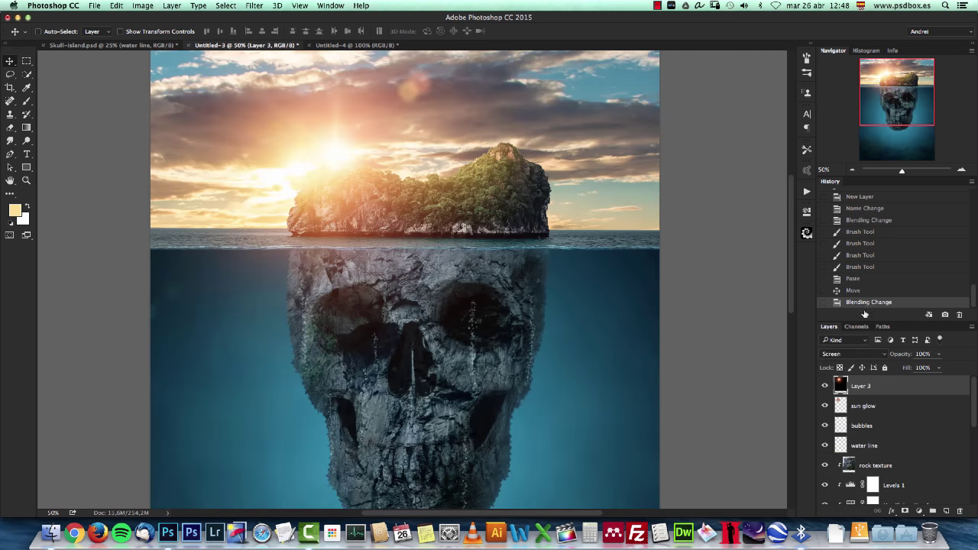
click(852, 169)
click(852, 170)
Scale the flare to 50%, flip it horizontally over the skull's right eye, and add a layer mask.
key(super+t)
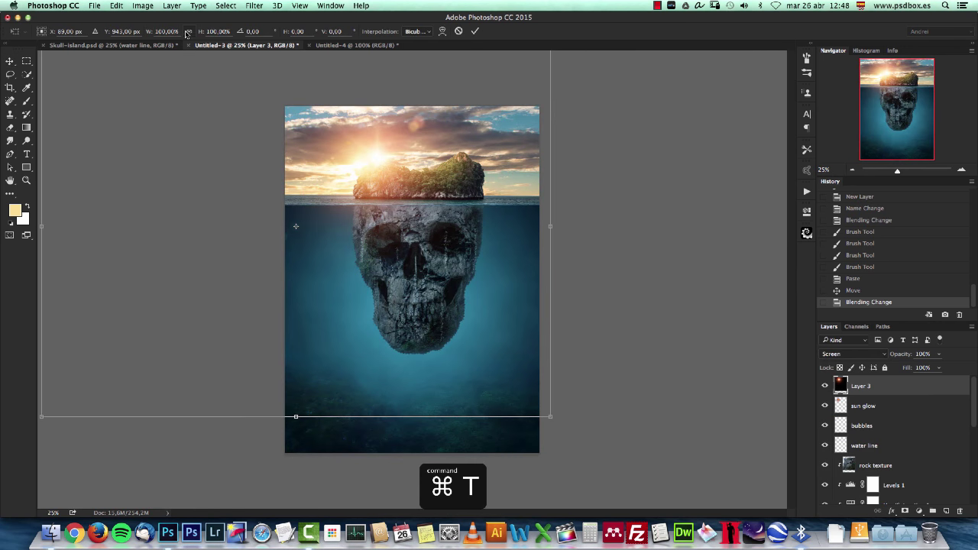
text(50)
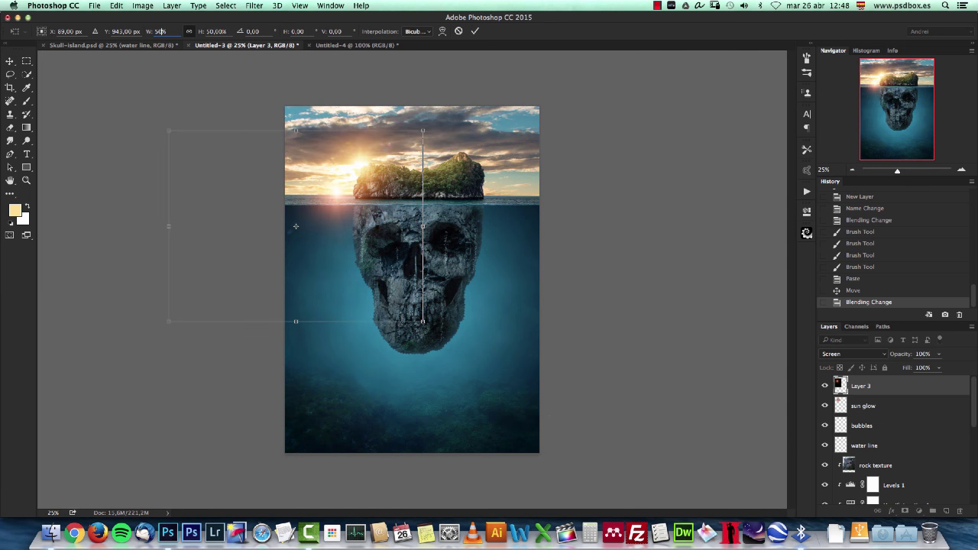
drag(296, 226, 319, 202)
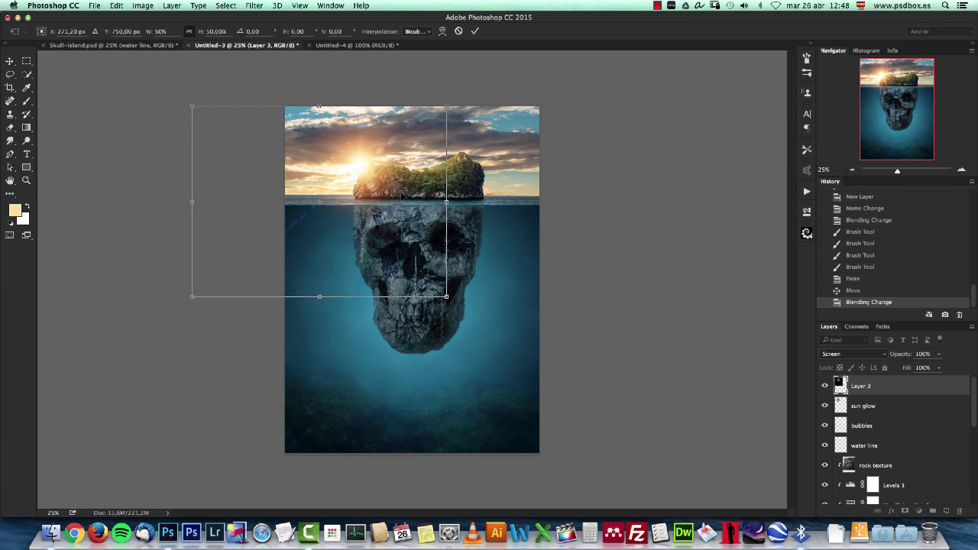
right_click(422, 318)
click(447, 372)
drag(289, 165, 398, 170)
key(Return)
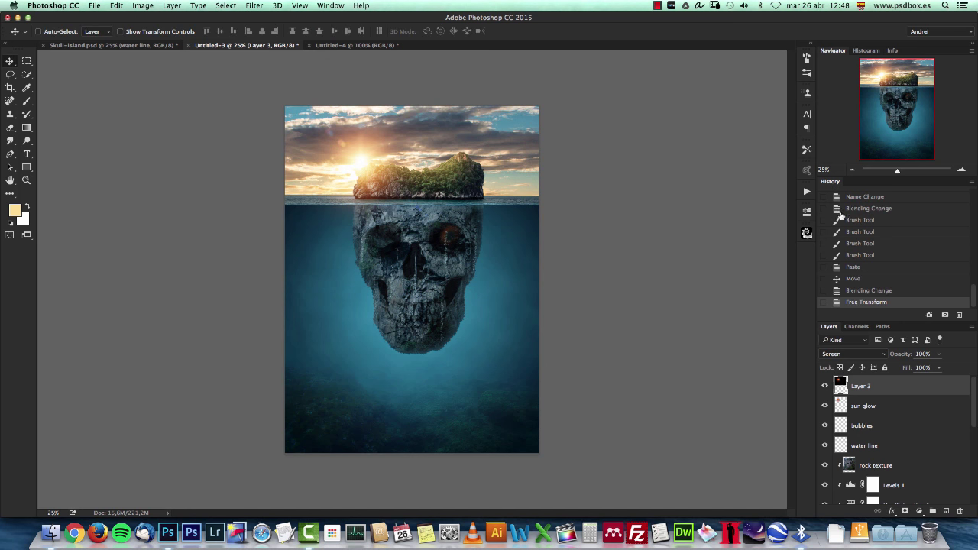
click(961, 169)
click(904, 511)
scroll(520, 262, up, 3)
Paint black on Layer 3's mask to remove the orange glow over the eye socket.
click(825, 386)
click(824, 386)
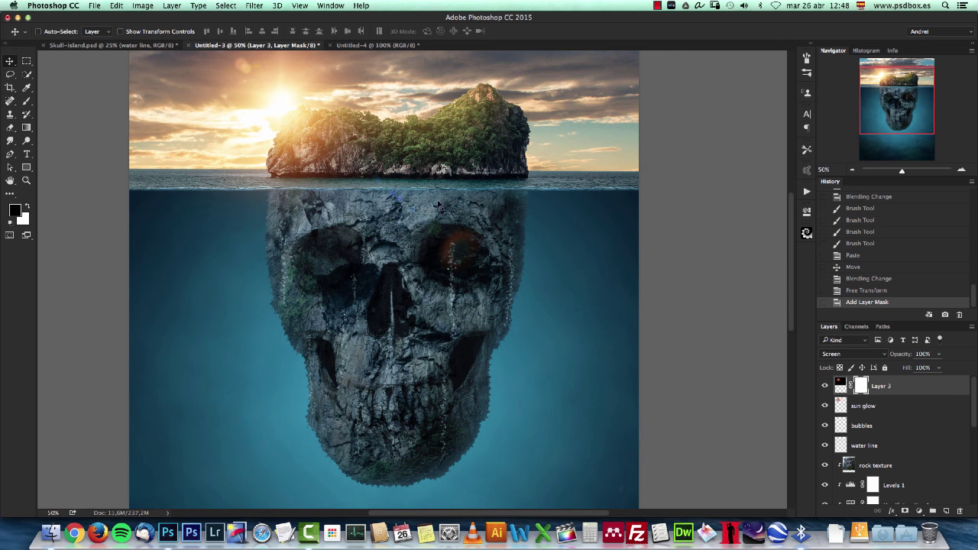
key(b)
drag(485, 279, 464, 284)
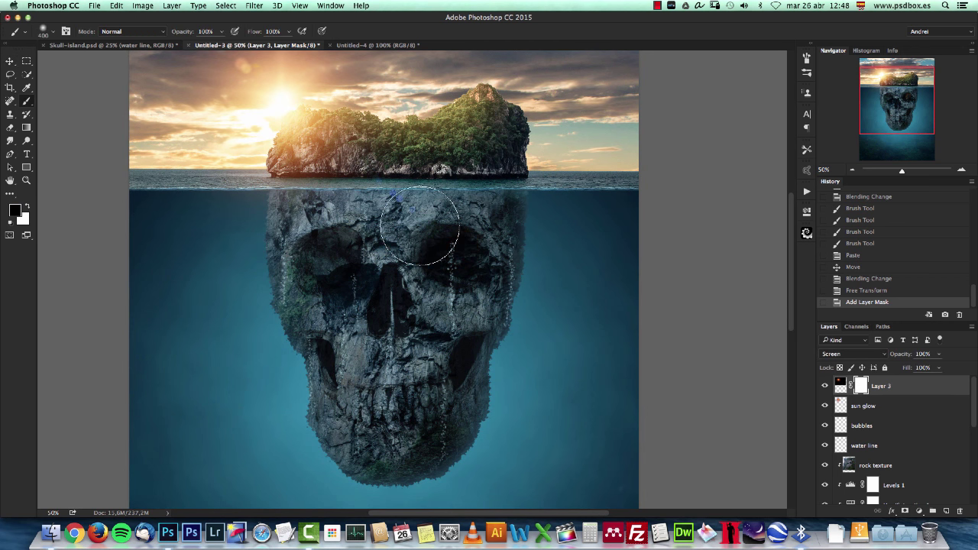
mouse_move(484, 245)
mouse_down()
mouse_move(389, 249)
mouse_move(484, 305)
mouse_up()
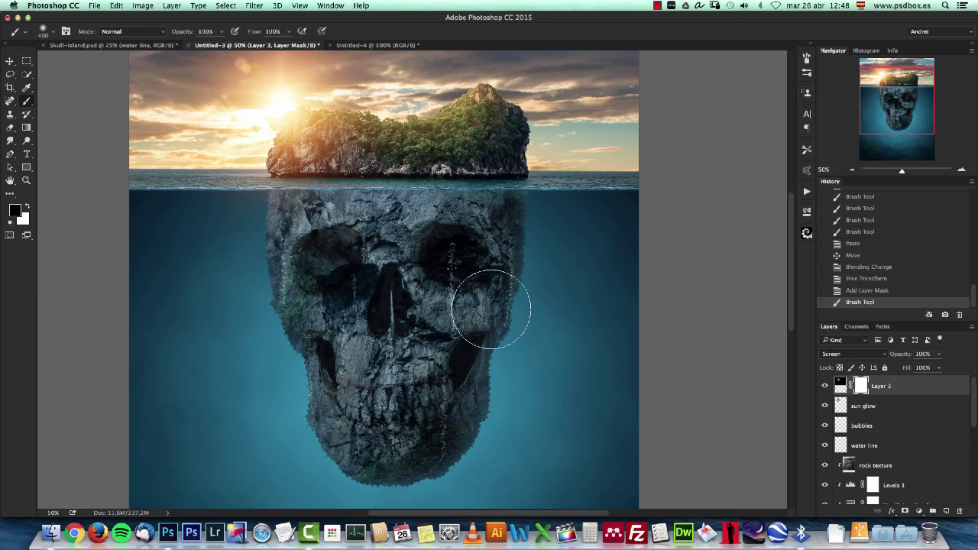
click(851, 170)
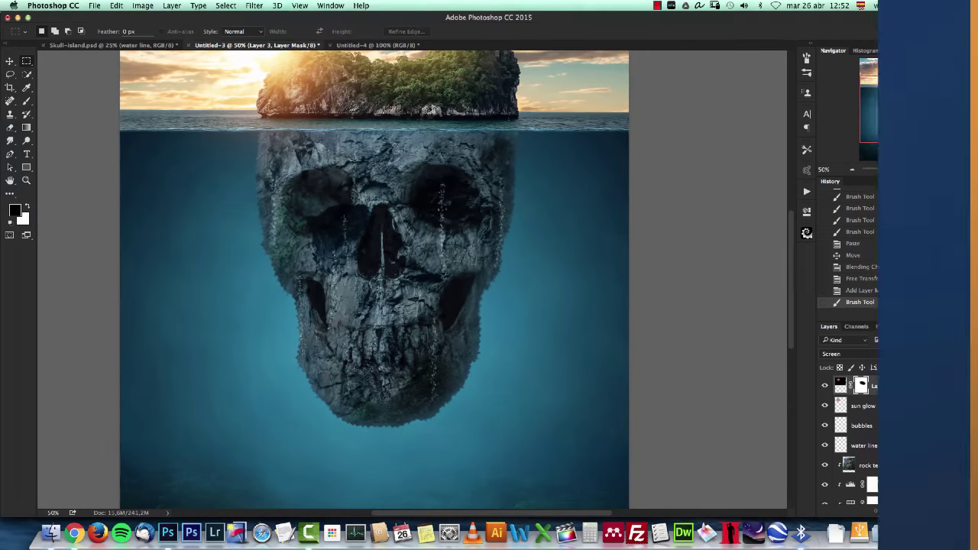
key(super+Tab)
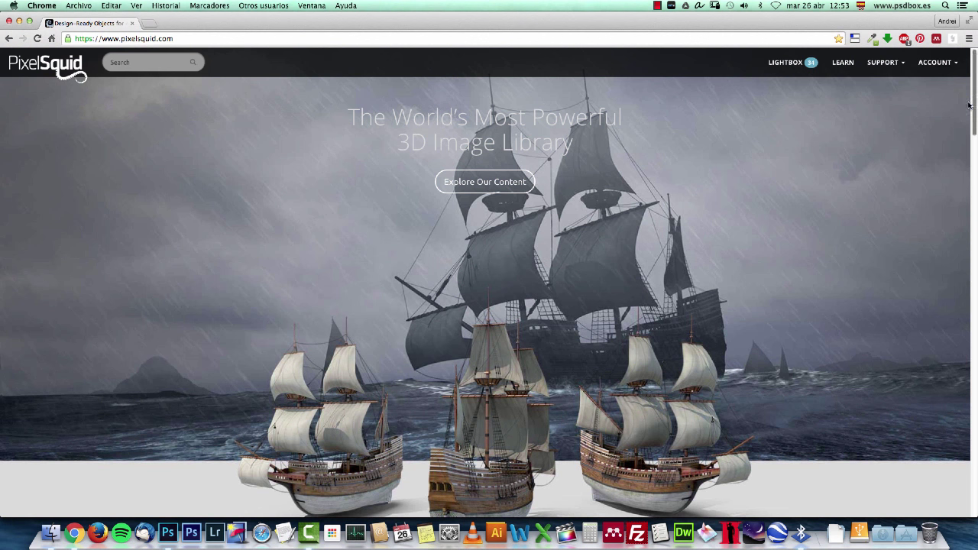
Scroll the PixelSquid homepage and search the site for 'fish'.
scroll(969, 104, down, 3)
drag(976, 107, 965, 246)
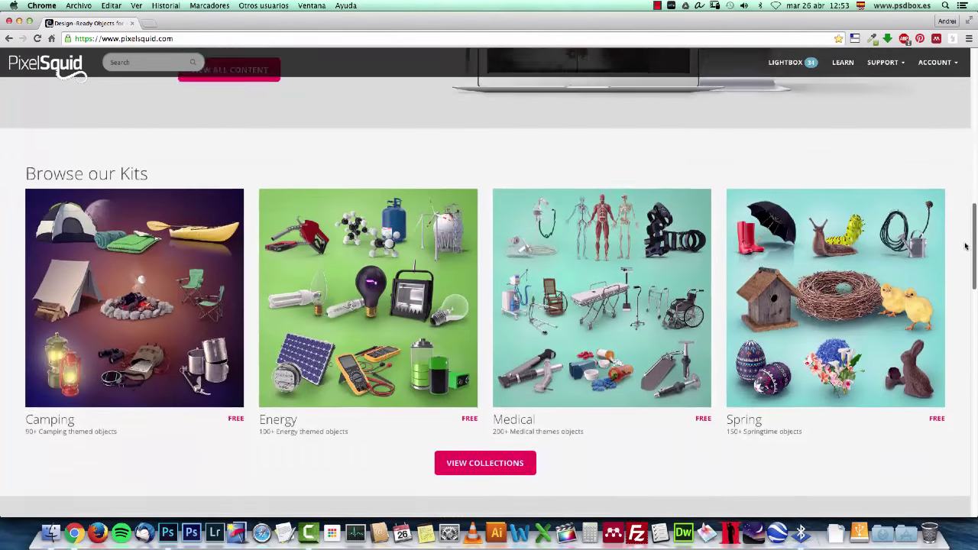
scroll(966, 246, down, 3)
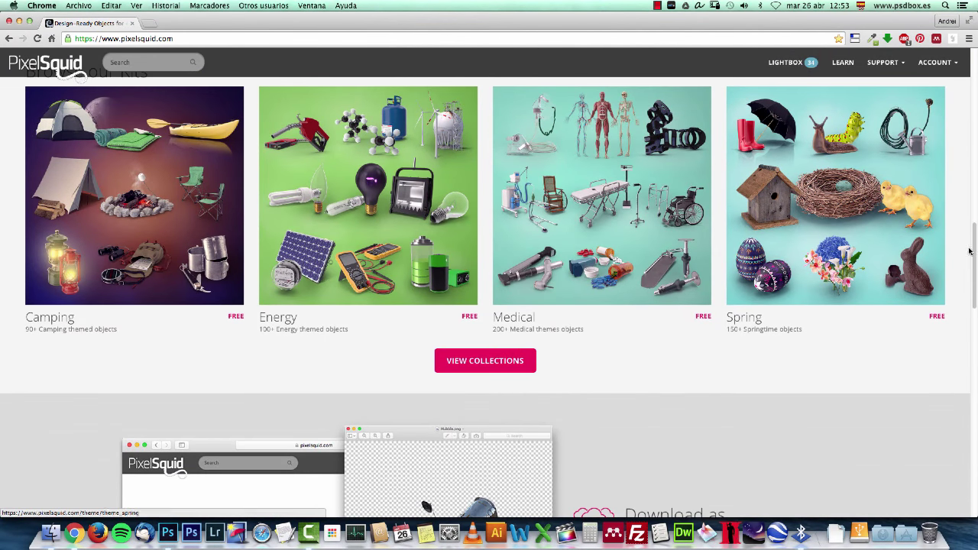
drag(973, 238, 975, 59)
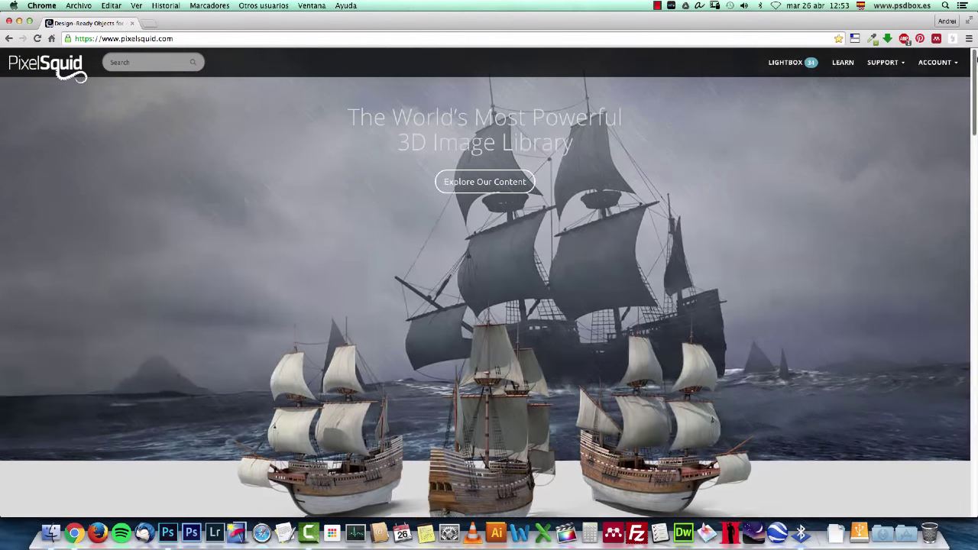
text(fish)
key(Return)
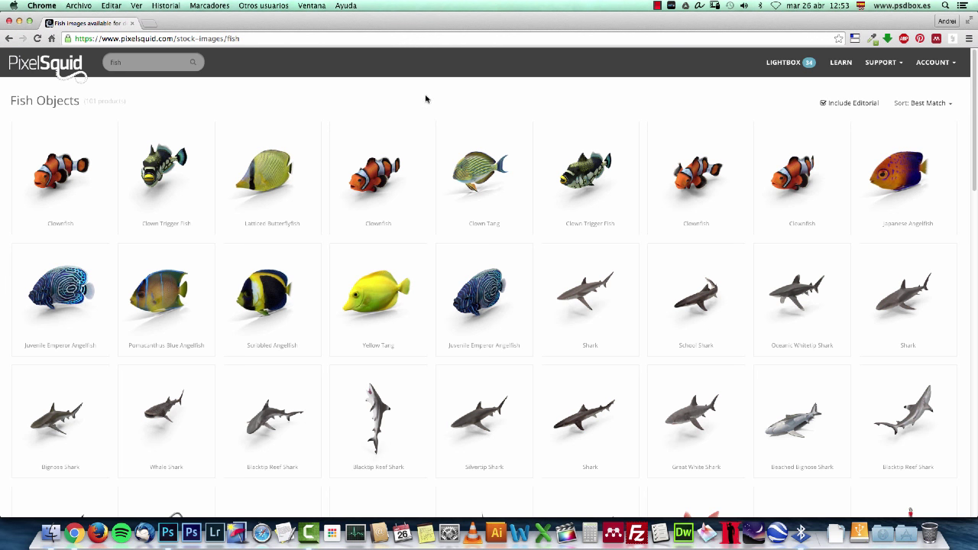
Open the Clownfish object and rotate it through front and head-on angles back to a side view.
click(373, 177)
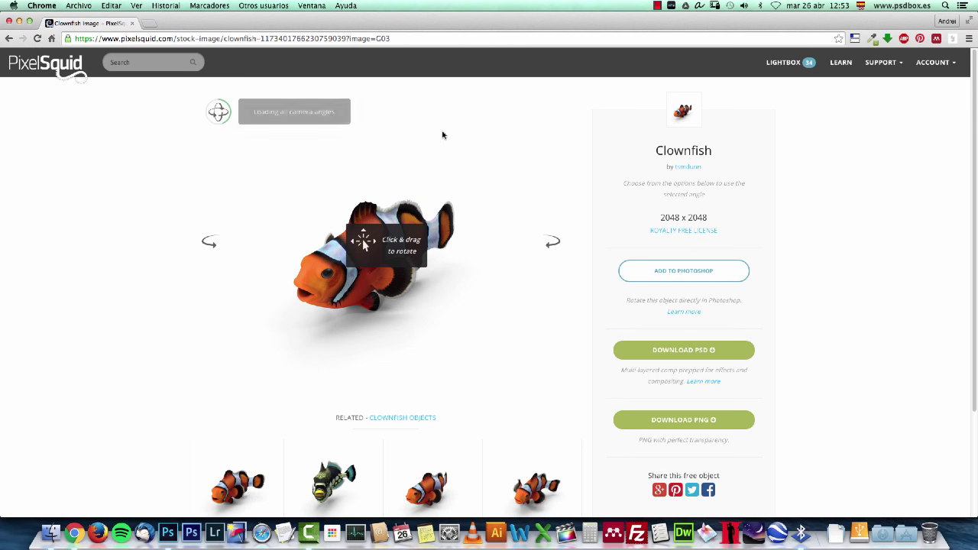
drag(453, 241, 416, 260)
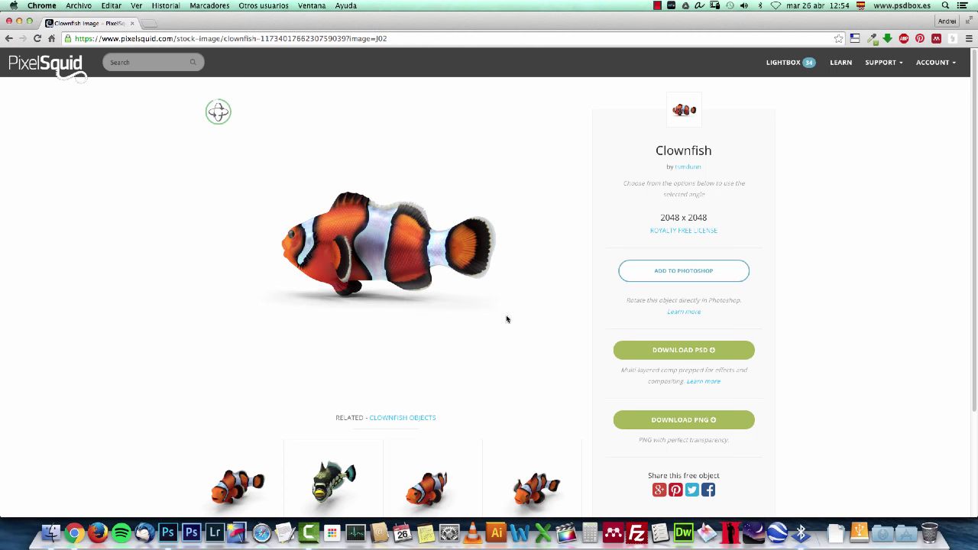
drag(412, 268, 359, 309)
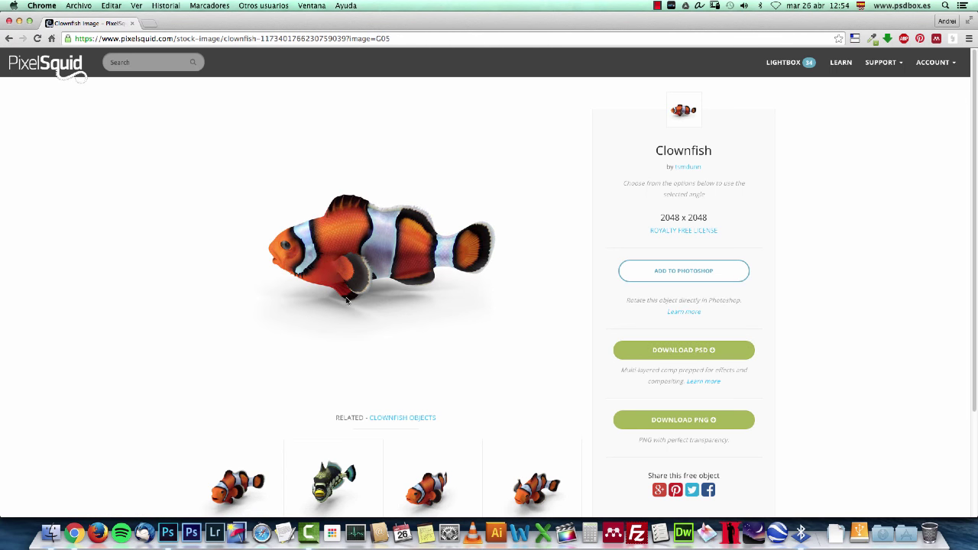
drag(328, 277, 348, 270)
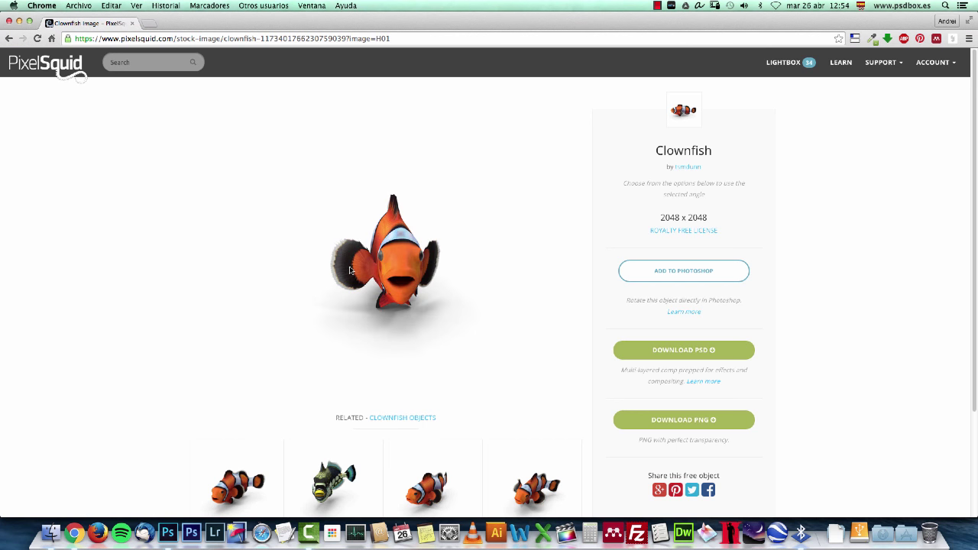
drag(426, 266, 399, 268)
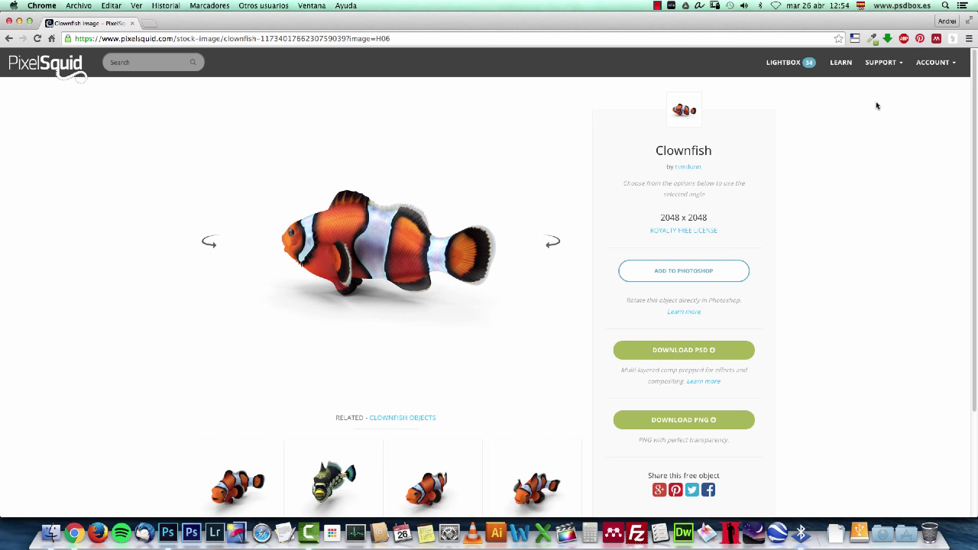
Go from the PixelSquid home page to the Photoshop plug-in install instructions page.
click(54, 66)
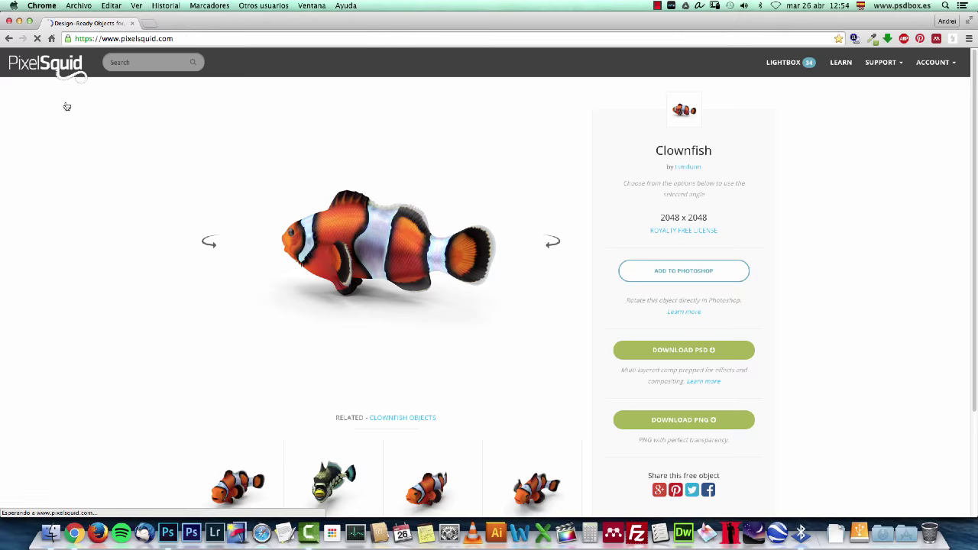
scroll(367, 198, down, 5)
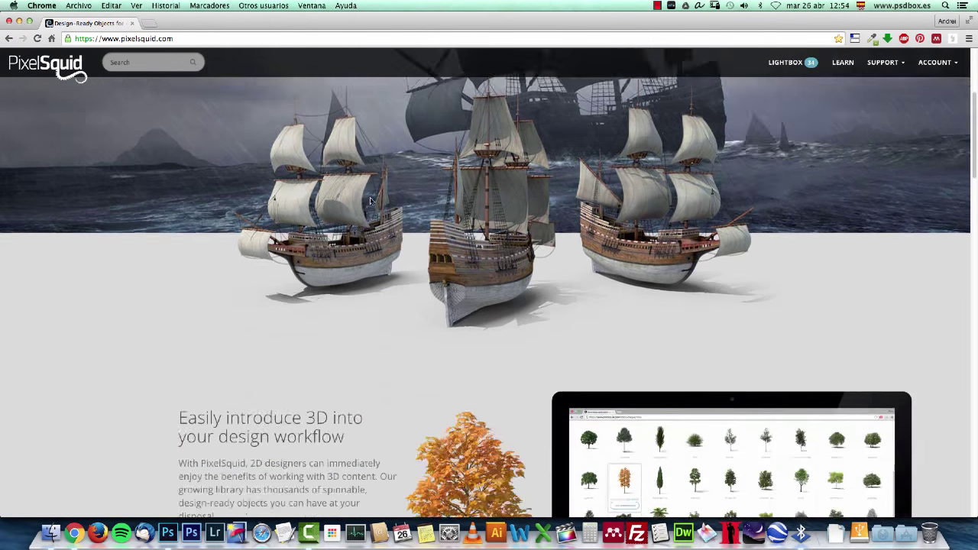
scroll(370, 200, down, 3)
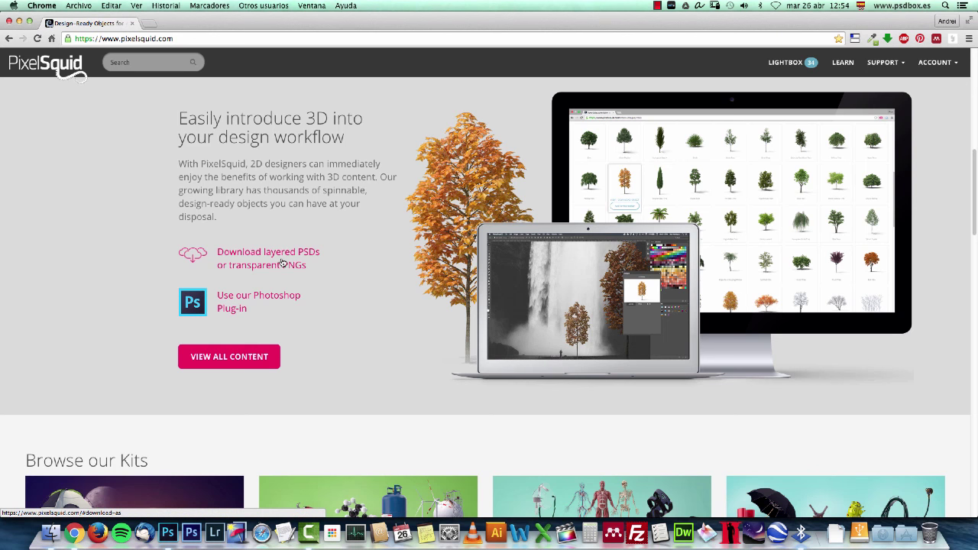
scroll(284, 263, up, 1)
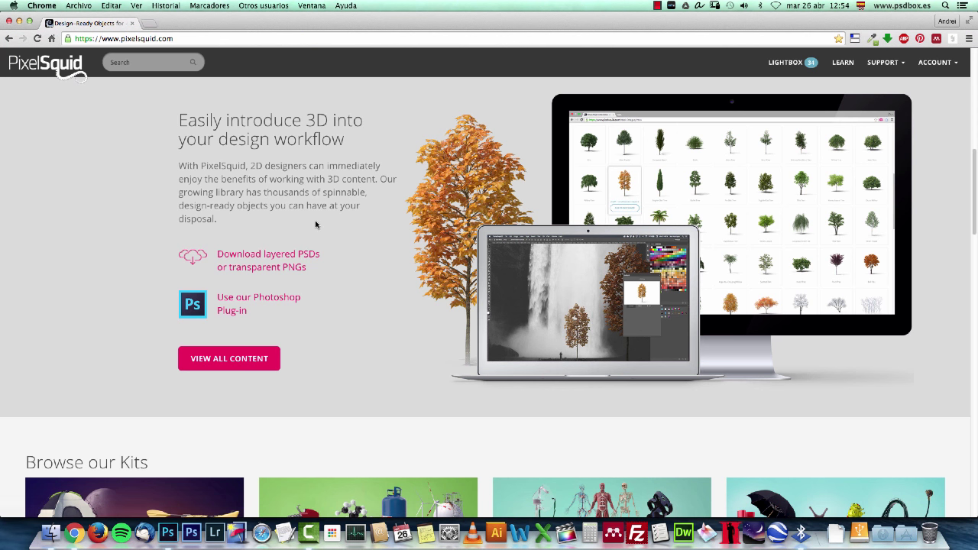
click(276, 301)
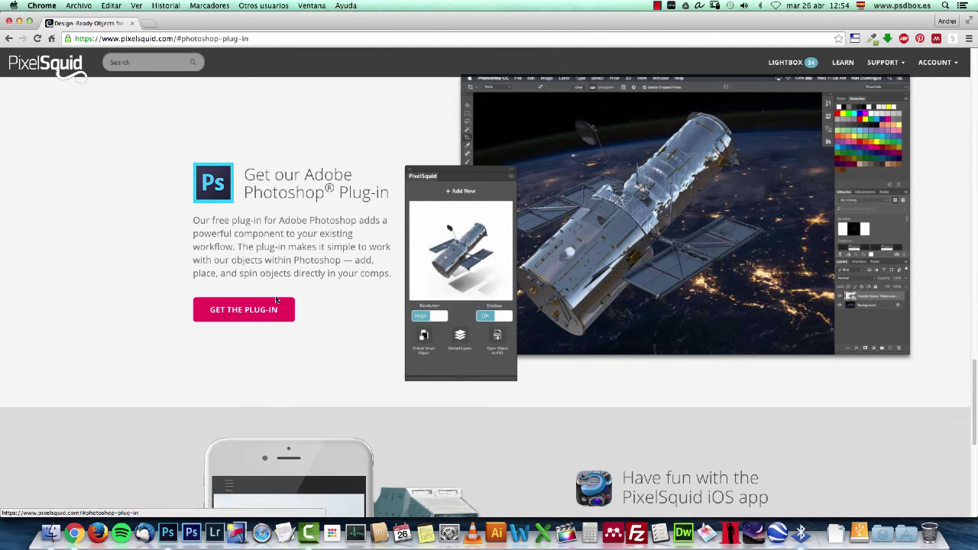
click(259, 310)
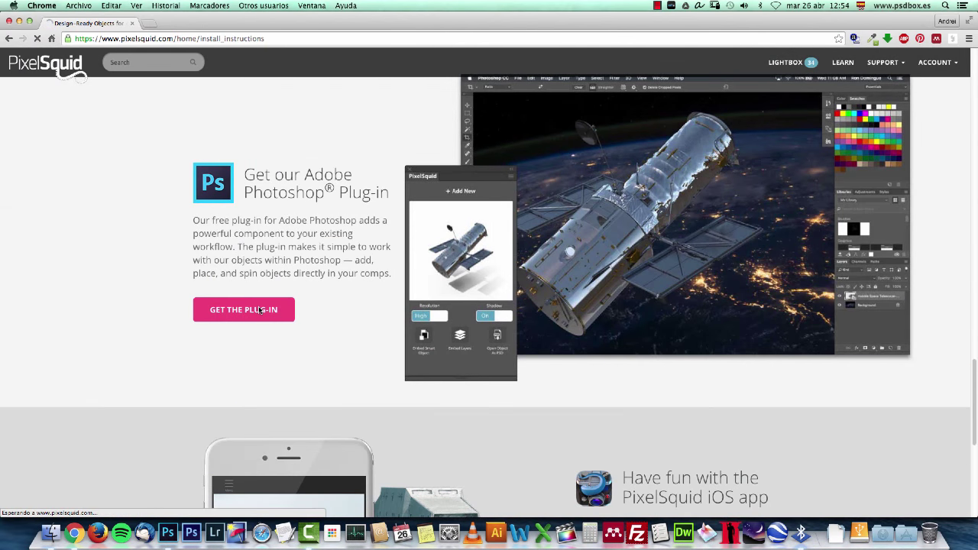
Open the plug-in's Adobe Add-ons listing in a new tab and view it.
click(884, 62)
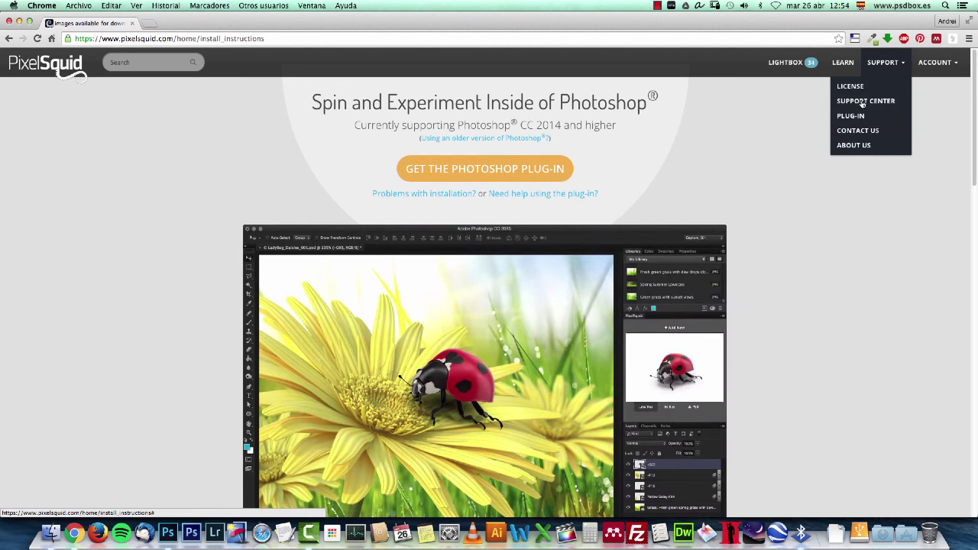
scroll(854, 220, down, 1)
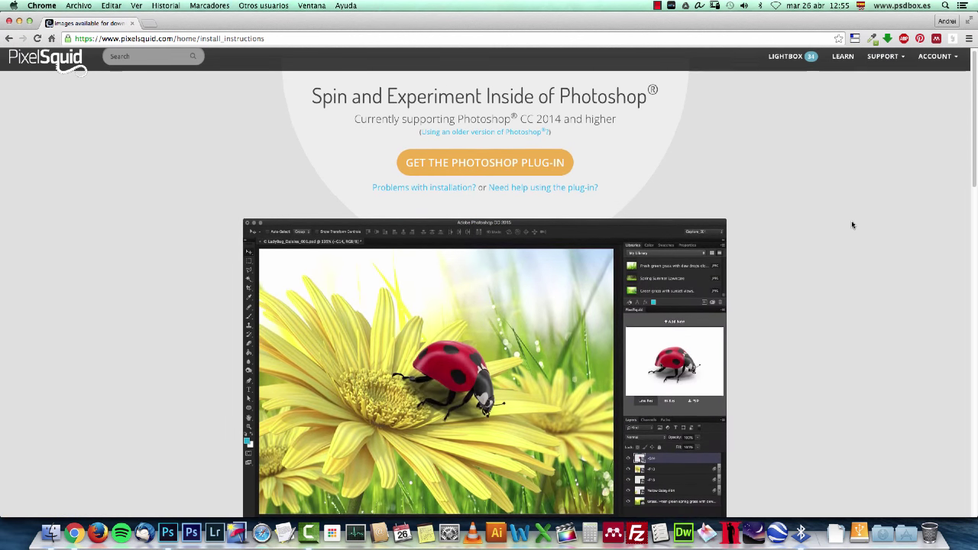
right_click(513, 164)
click(514, 165)
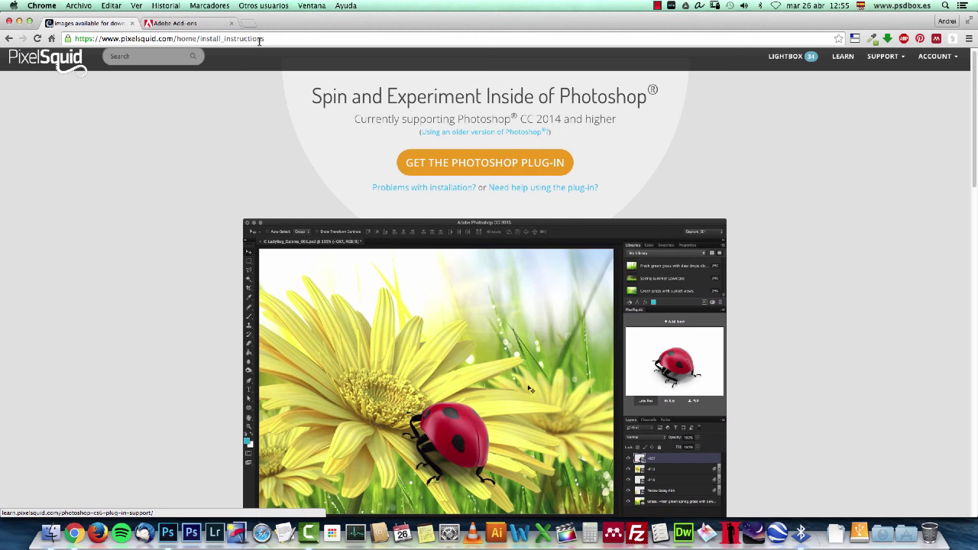
click(172, 26)
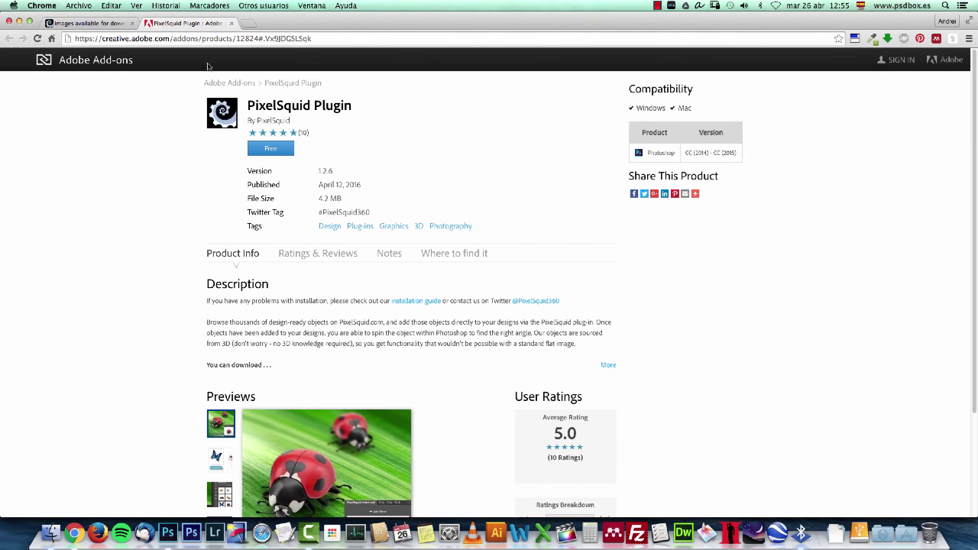
Open the Photoshop CS6 Plug-in Support page for older versions in a new tab.
click(85, 23)
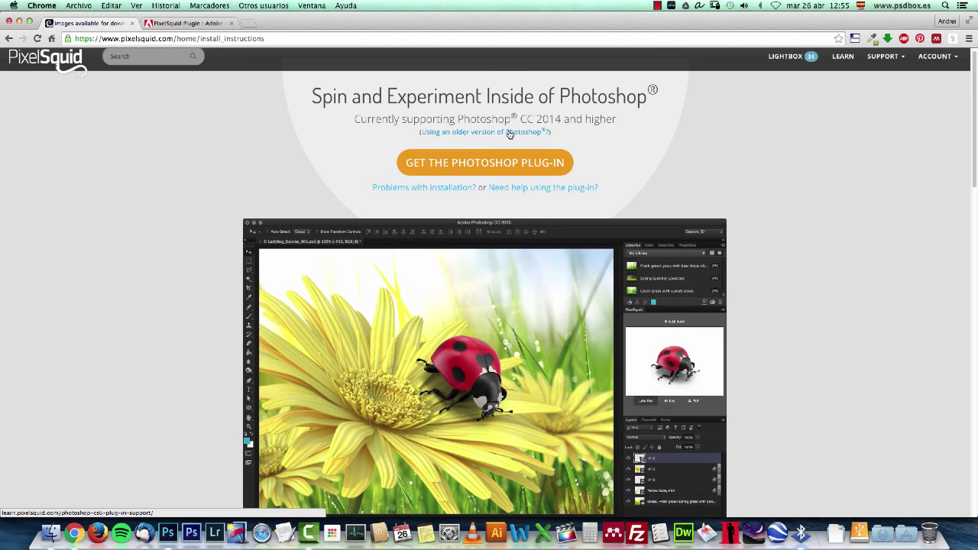
right_click(458, 132)
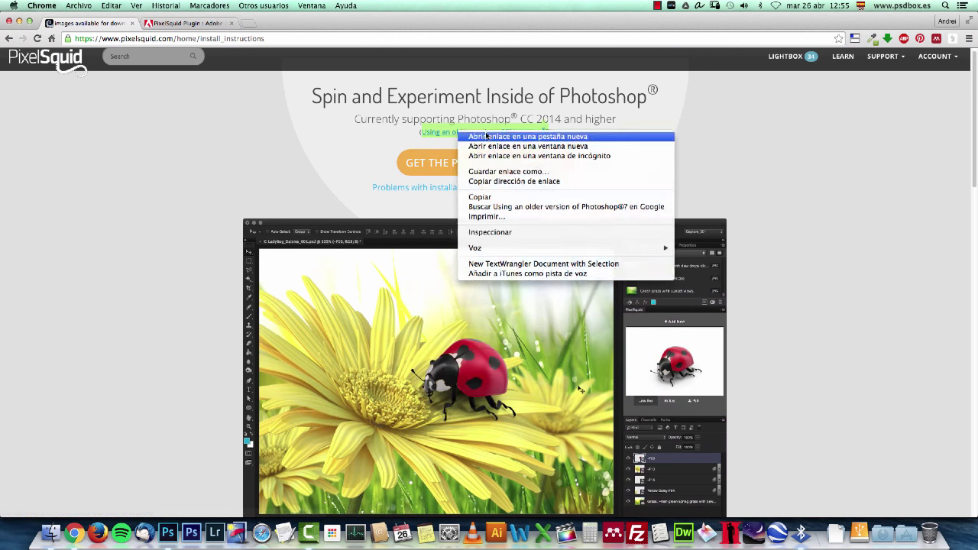
click(486, 136)
click(267, 26)
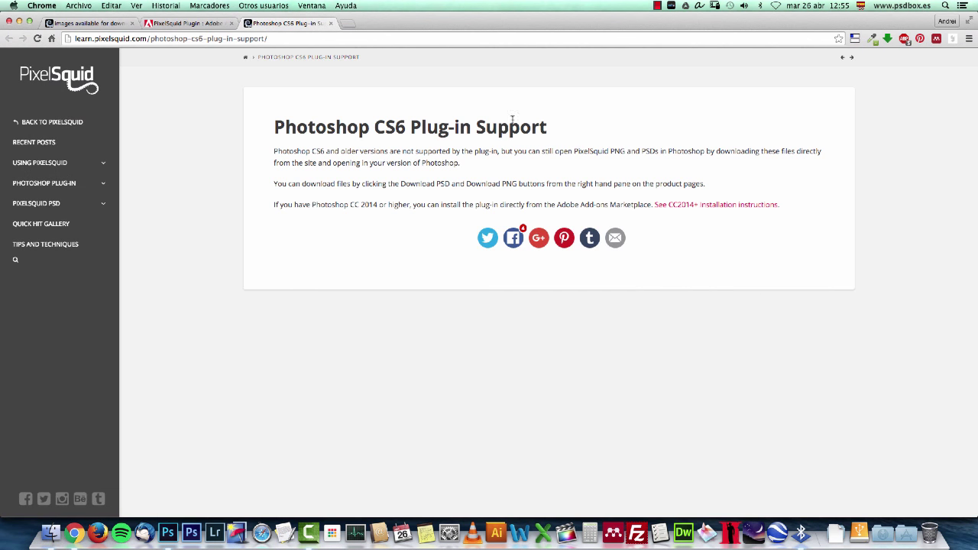
Read the Manual Installation page under the Photoshop Plug-in help section.
click(61, 183)
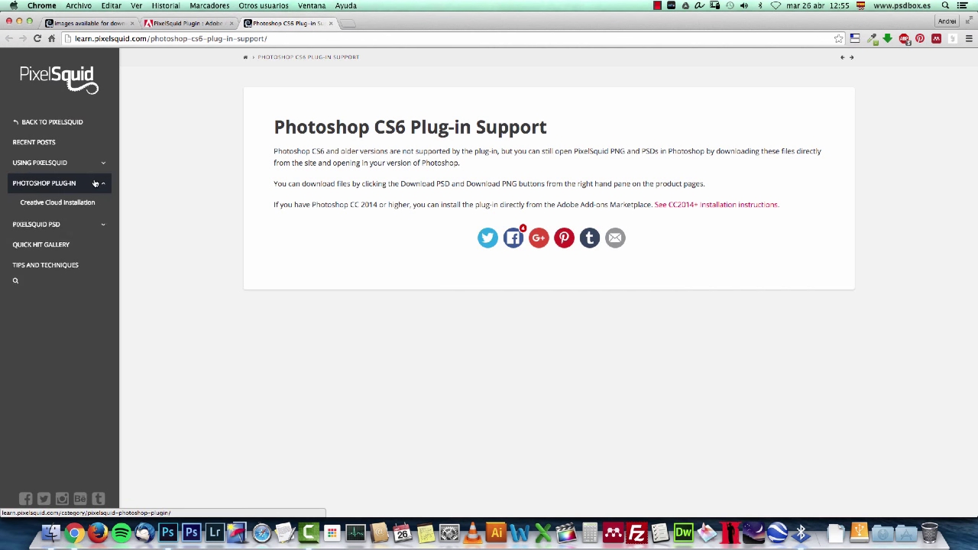
click(67, 224)
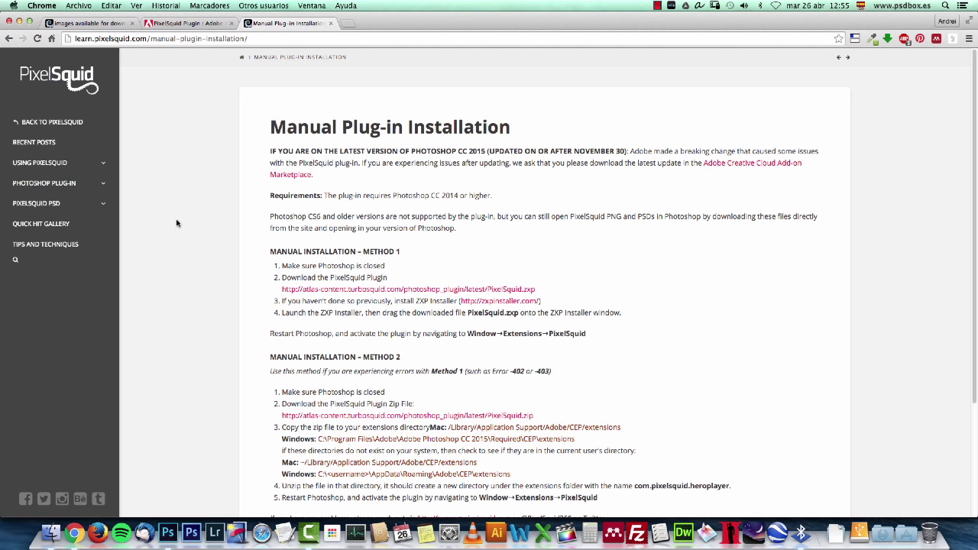
scroll(176, 223, down, 1)
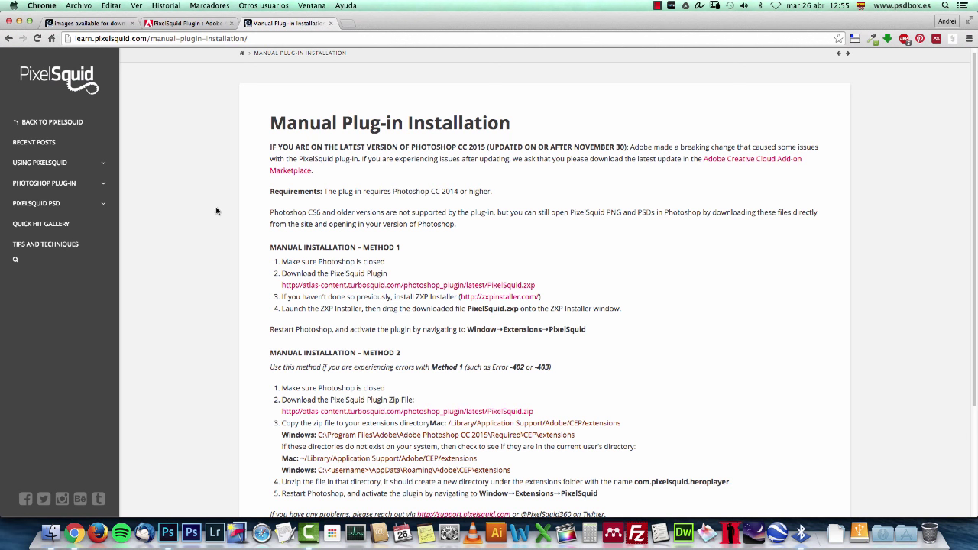
scroll(218, 214, down, 3)
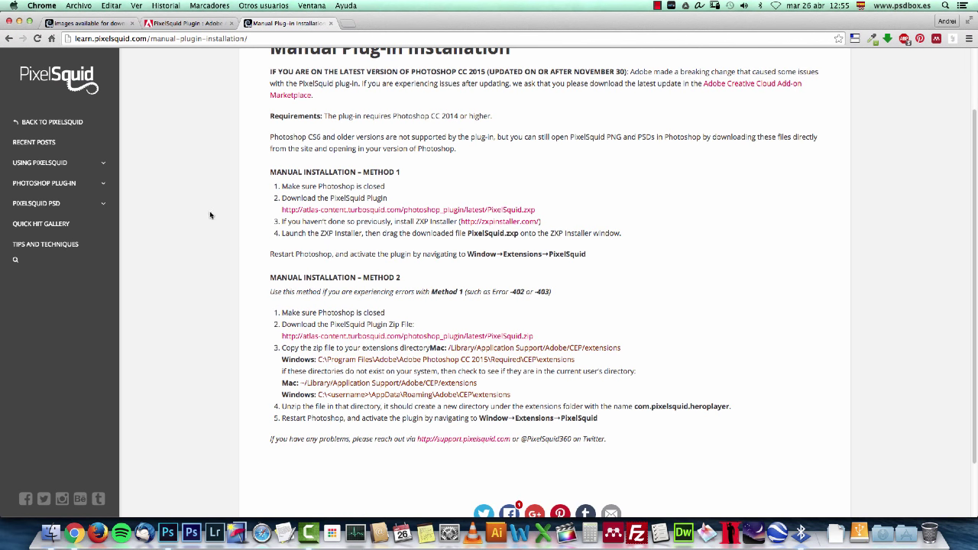
scroll(210, 215, up, 2)
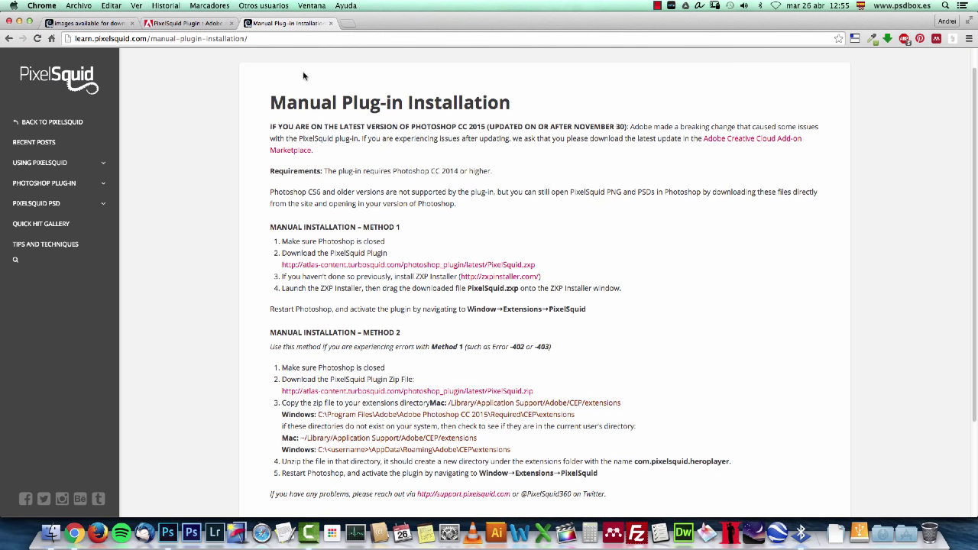
Glance at the Add-ons tab, return to the install instructions page, and select the site search box.
click(195, 23)
scroll(184, 89, down, 3)
click(111, 19)
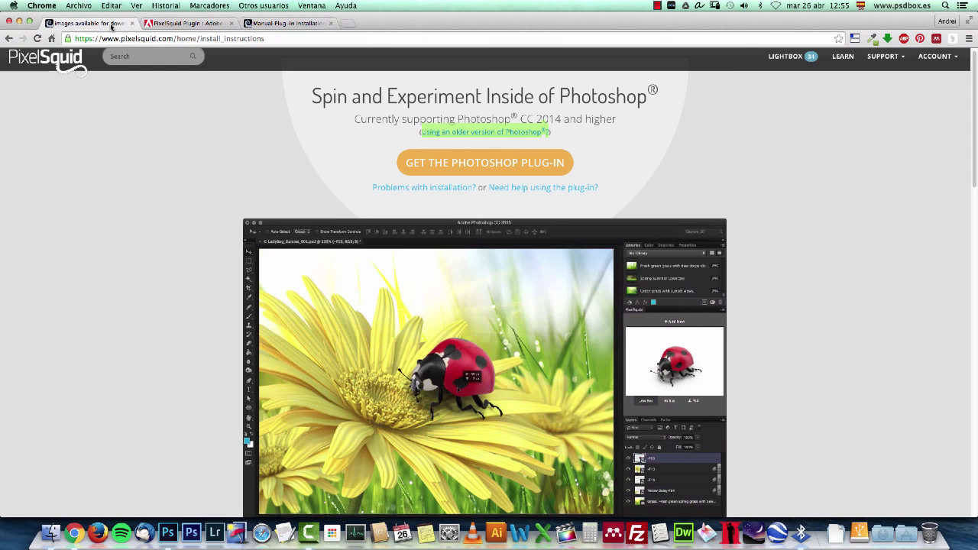
scroll(377, 192, down, 2)
scroll(382, 181, down, 1)
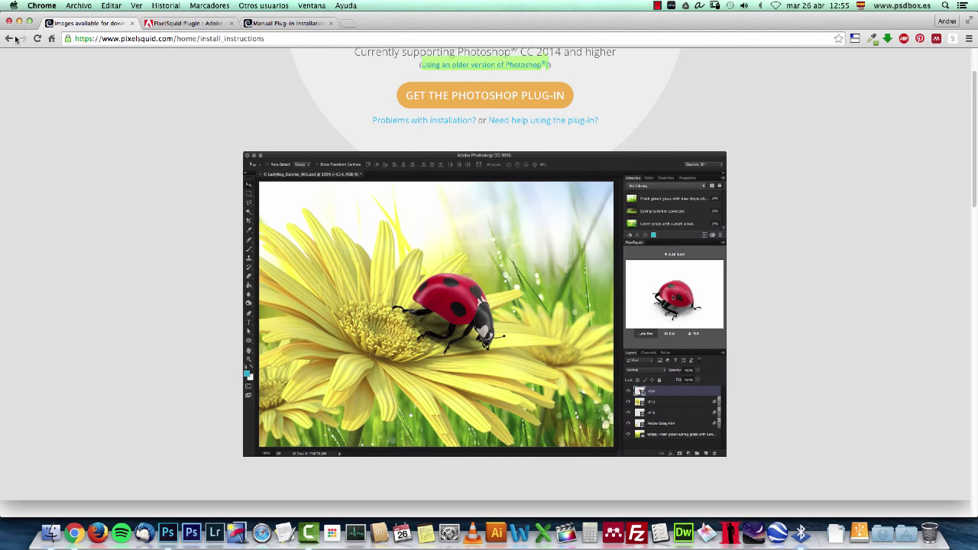
scroll(194, 134, up, 2)
click(152, 64)
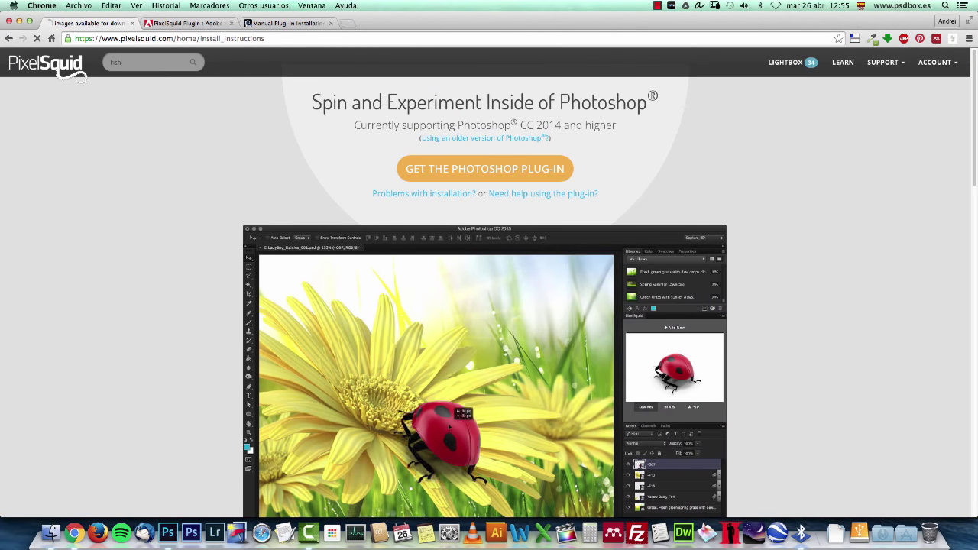
Search PixelSquid for 'fish', add the Clown Trigger Fish to Photoshop, then switch to Photoshop.
key(Return)
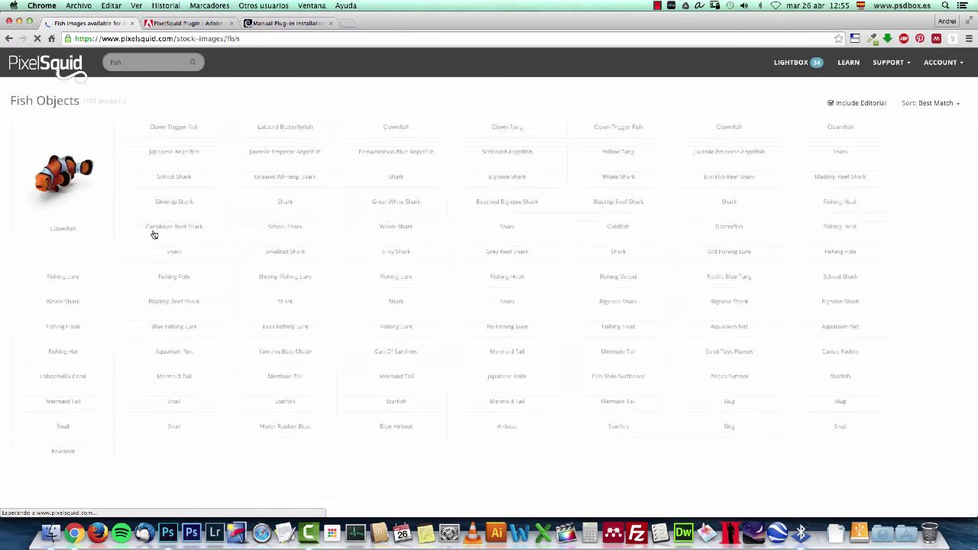
mouse_move(152, 341)
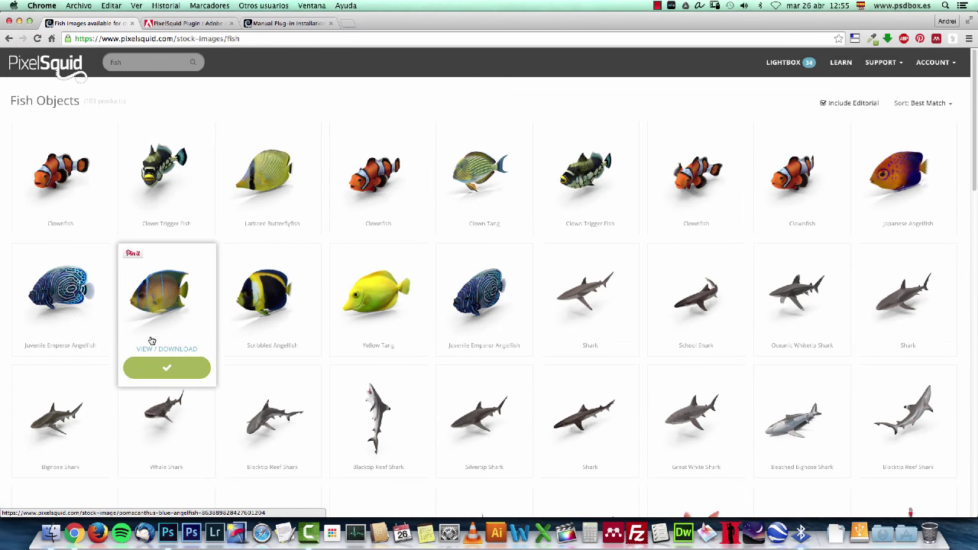
mouse_move(160, 180)
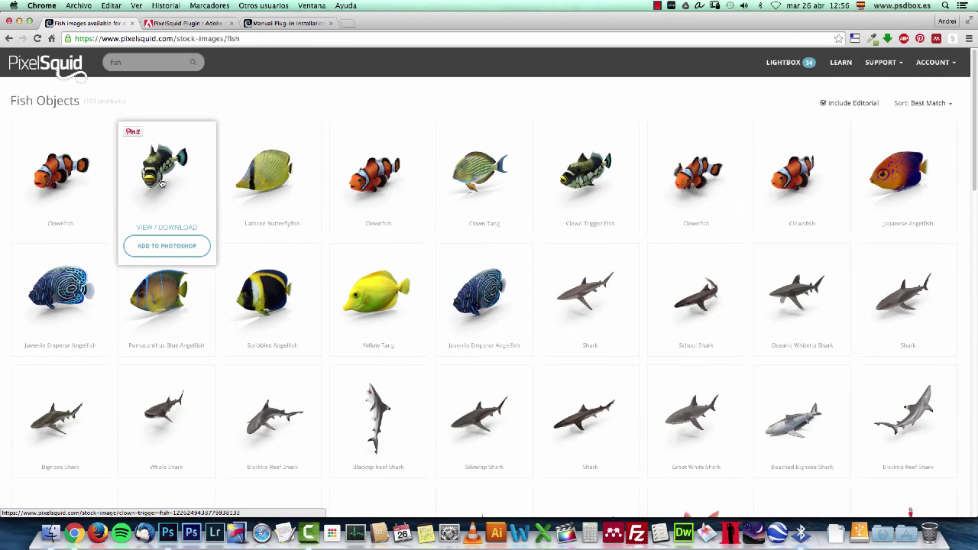
click(172, 247)
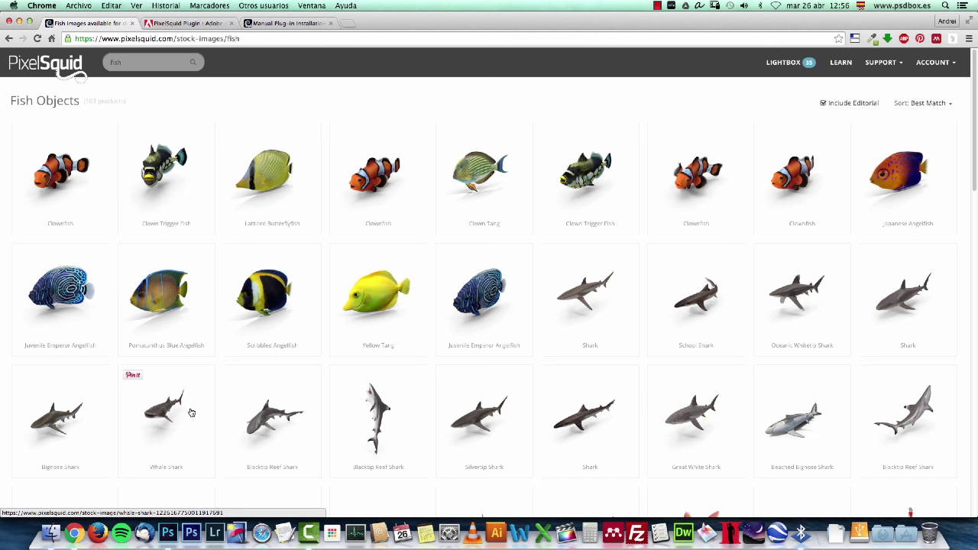
click(167, 535)
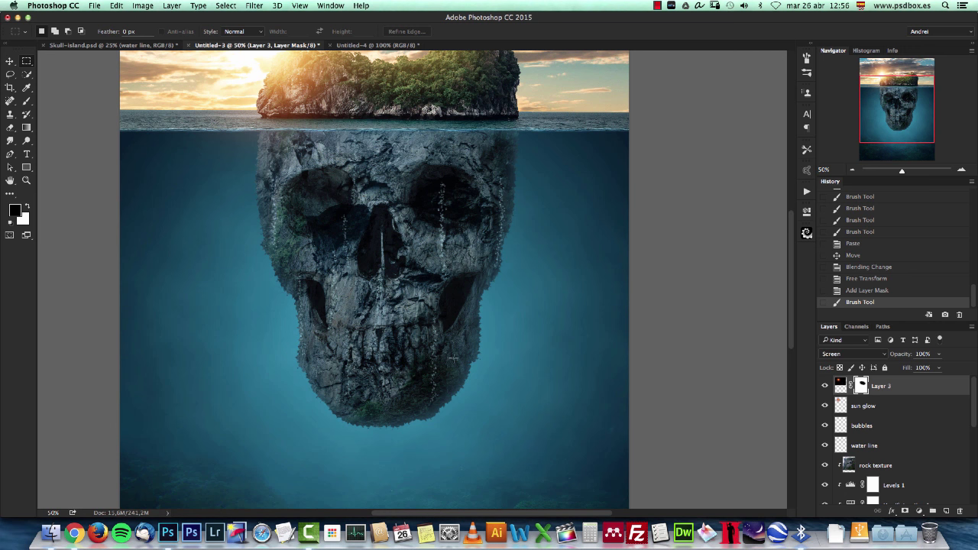
Open the PixelSquid extension panel from Window > Extensions and refresh its library.
click(330, 5)
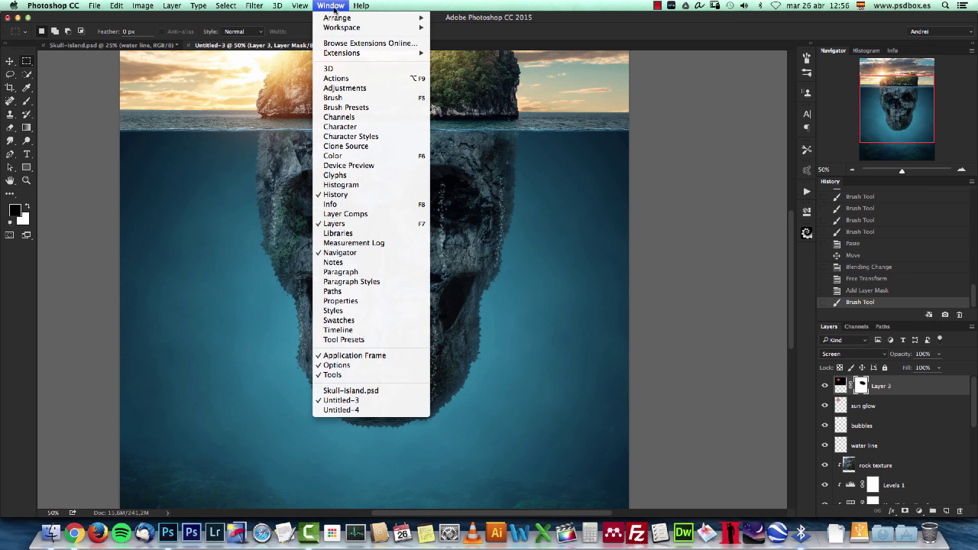
mouse_move(353, 53)
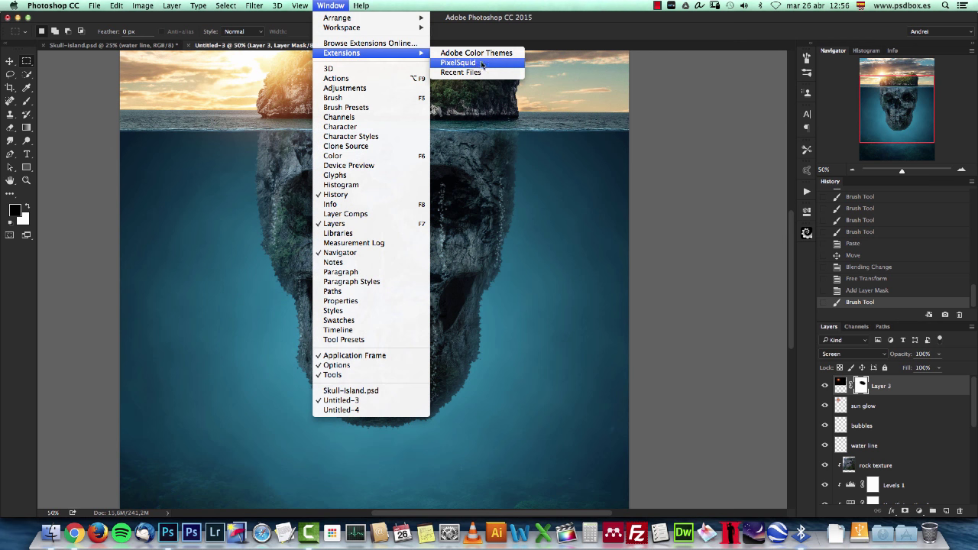
click(806, 233)
click(807, 233)
drag(793, 253, 783, 416)
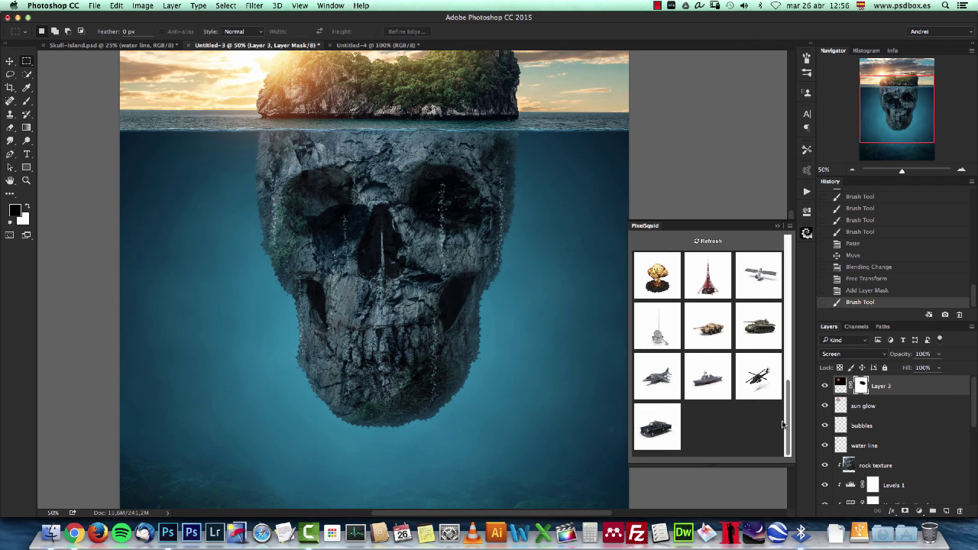
scroll(783, 426, up, 5)
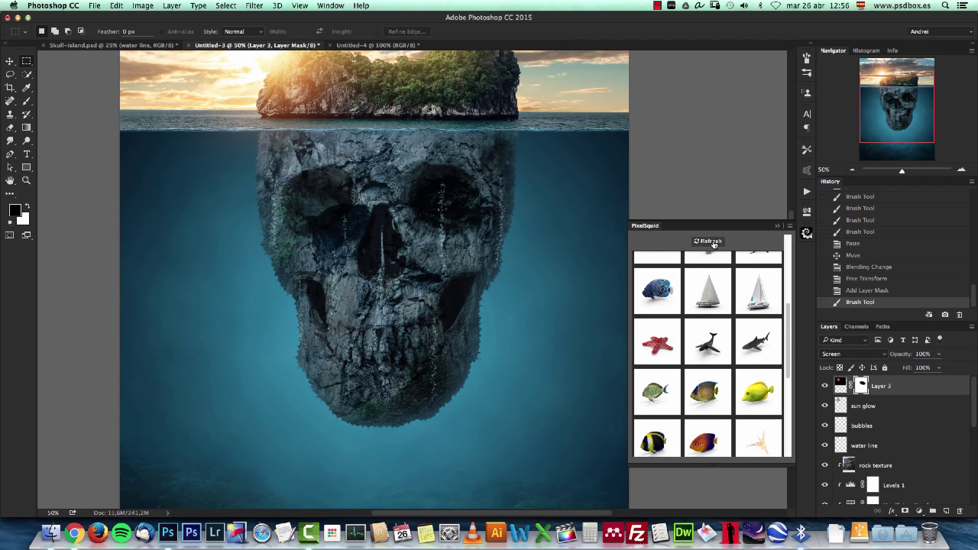
click(710, 241)
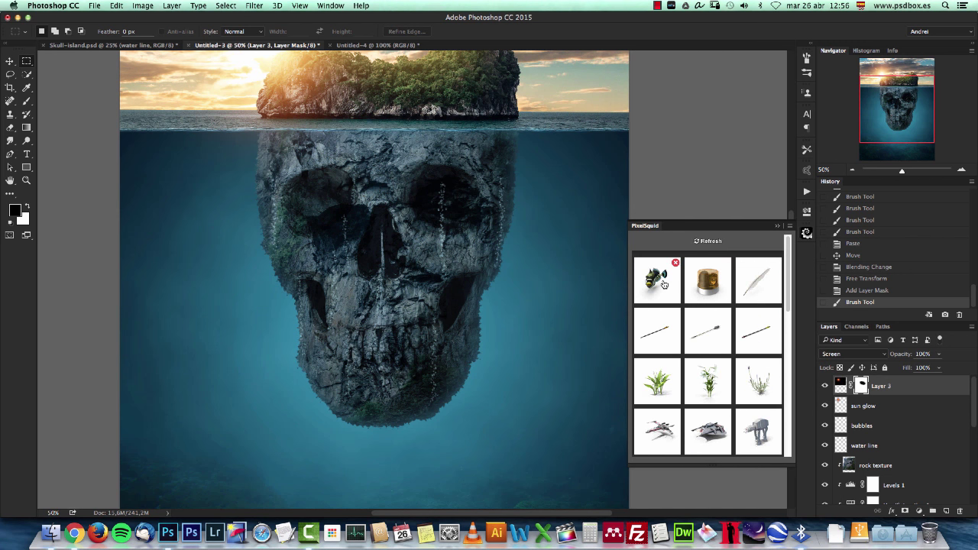
Add a new Layer 4 inside a group named 'fish' and select it.
click(946, 511)
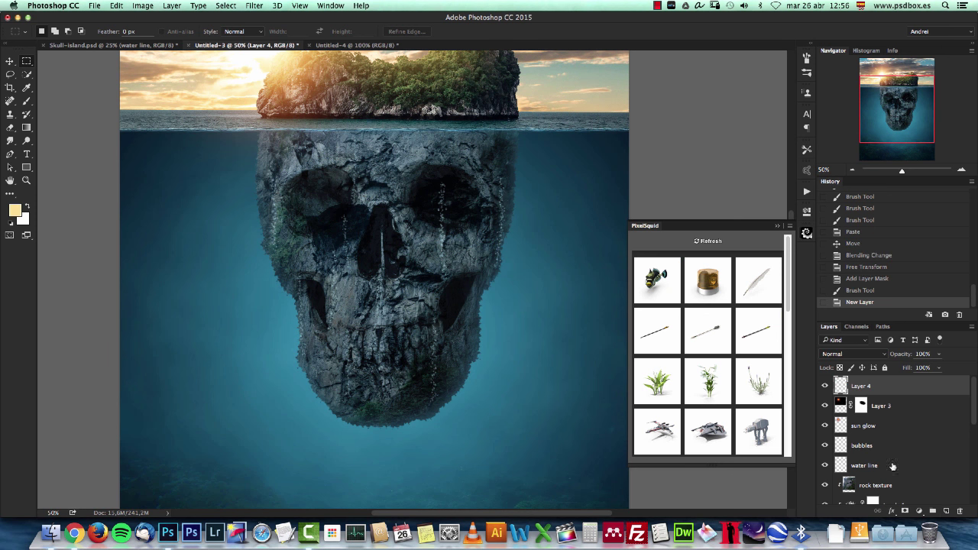
key(super+g)
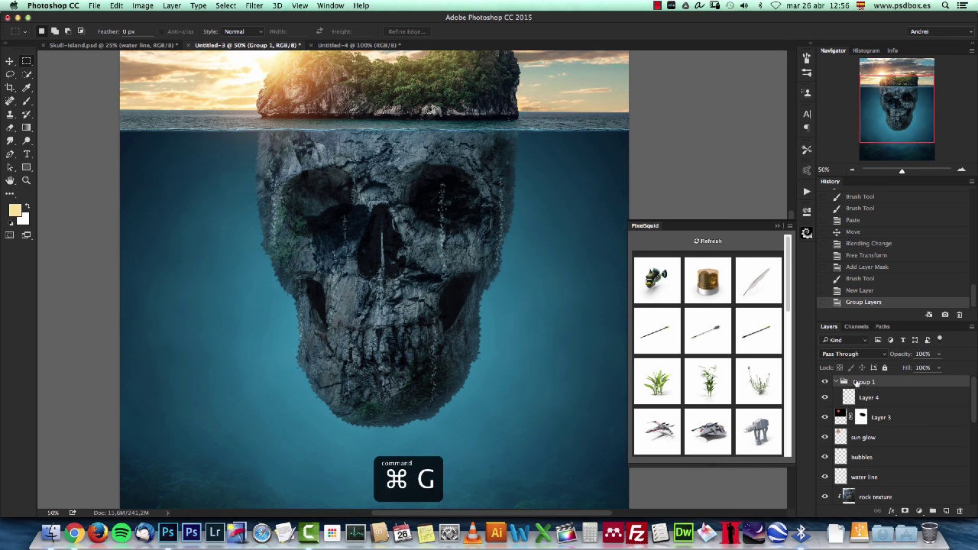
text(fish)
key(Return)
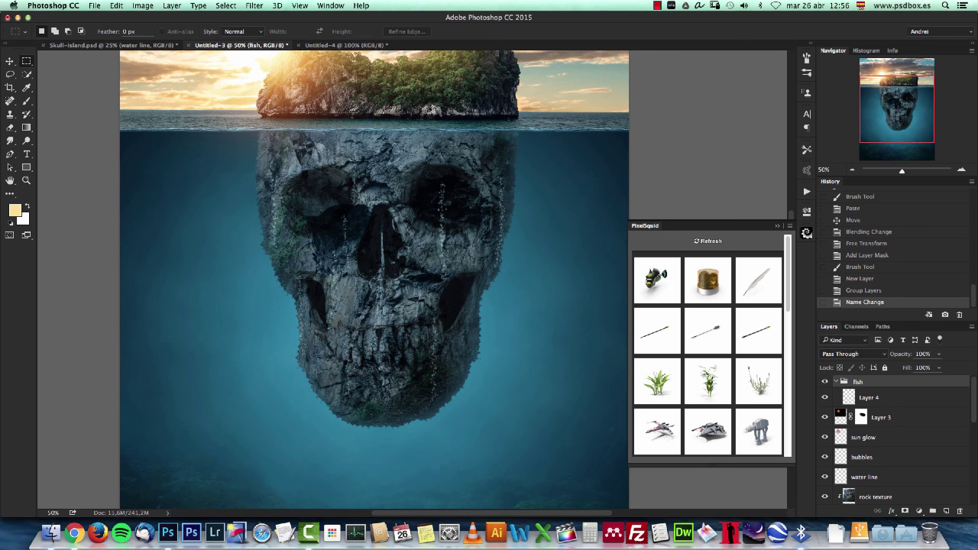
click(871, 397)
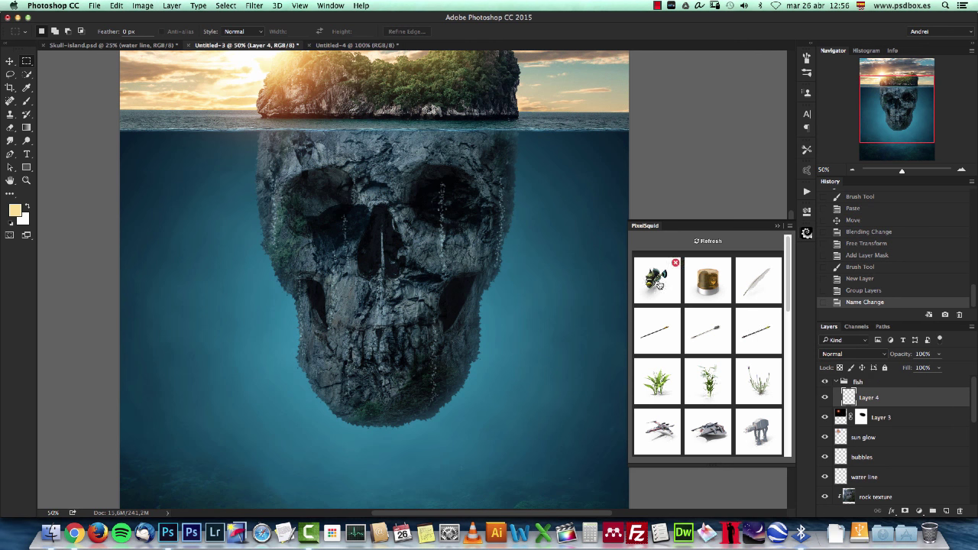
Place the Clown Trigger Fish with shadows off, rotated to a side view.
click(657, 281)
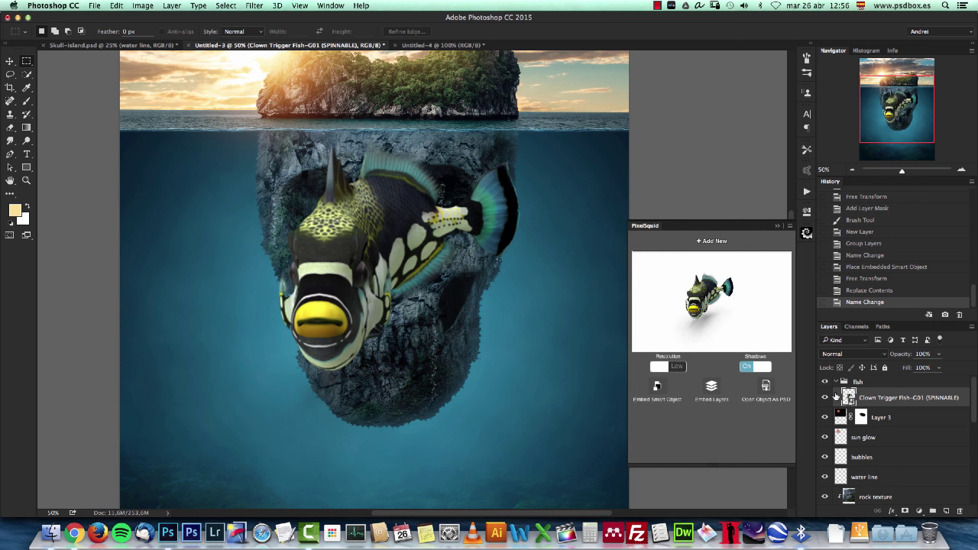
click(755, 368)
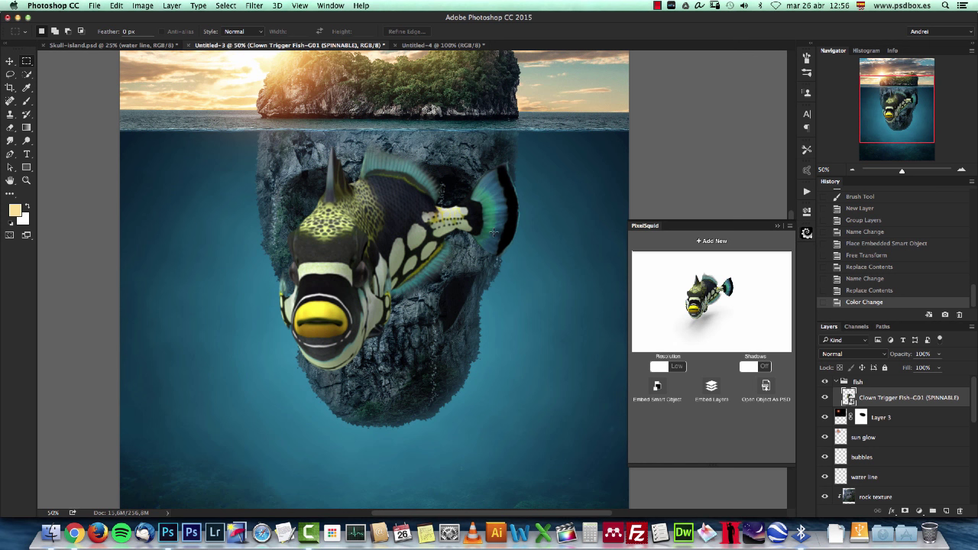
drag(726, 314, 701, 306)
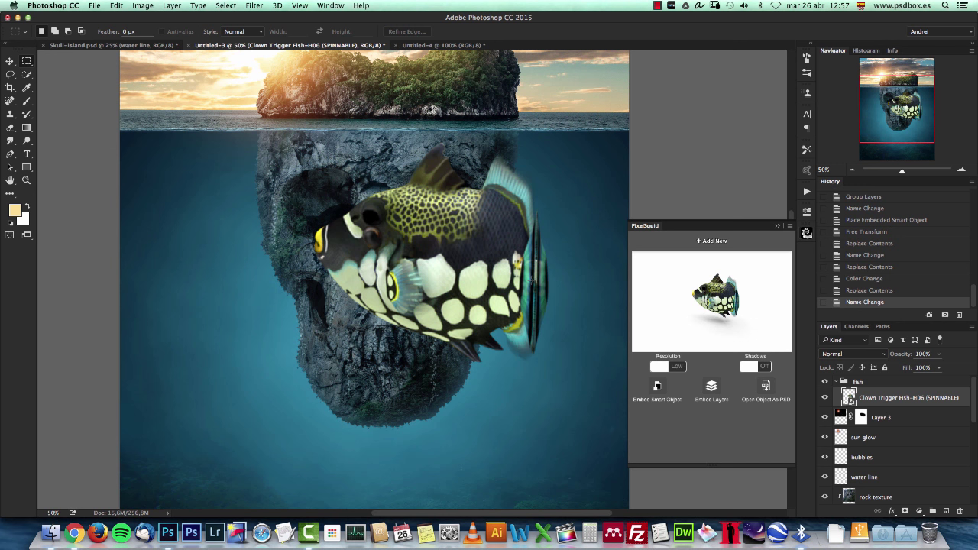
Free Transform the fish down to 10% width.
key(super+t)
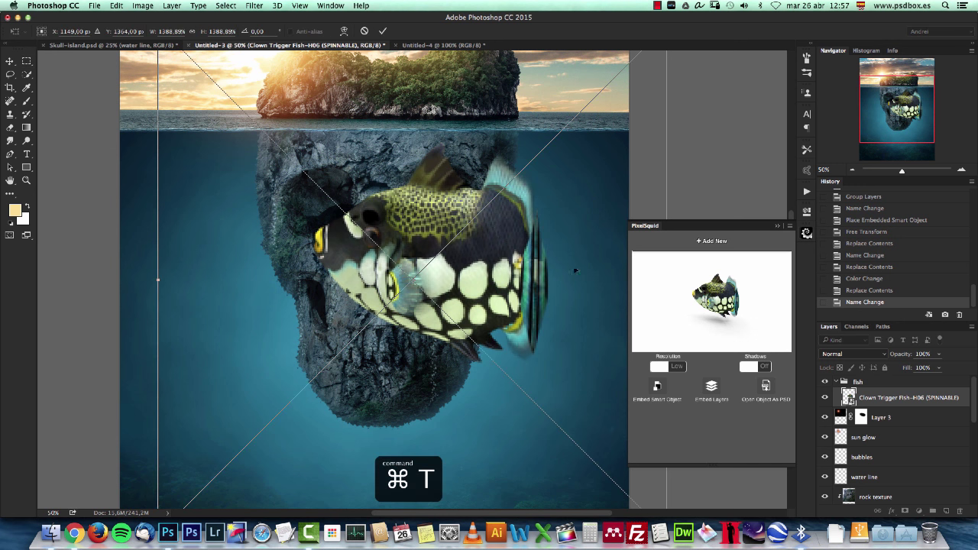
click(191, 31)
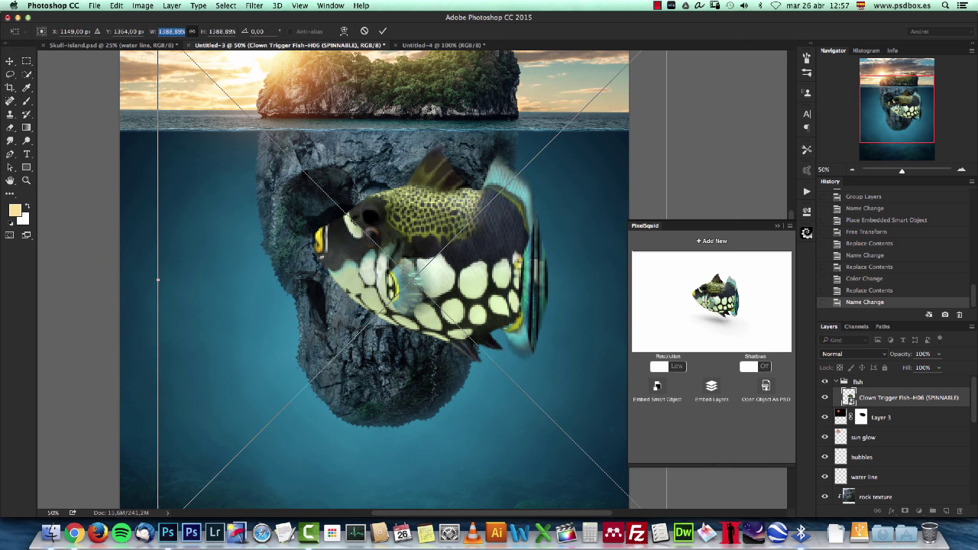
text(10)
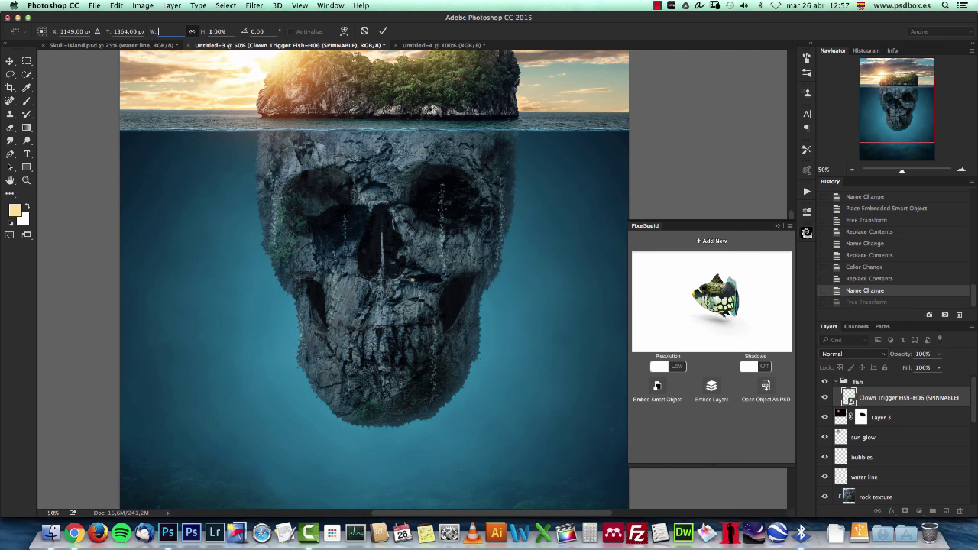
key(Return)
Reposition and re-angle the shrunken fish, then duplicate it and move the copy higher.
drag(417, 275, 526, 284)
key(ctrl+1)
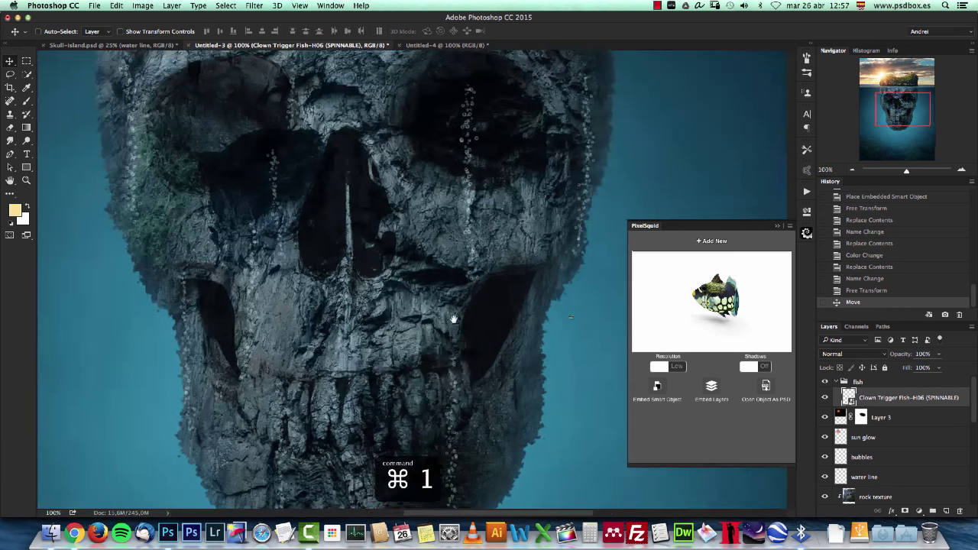
scroll(528, 327, right, 3)
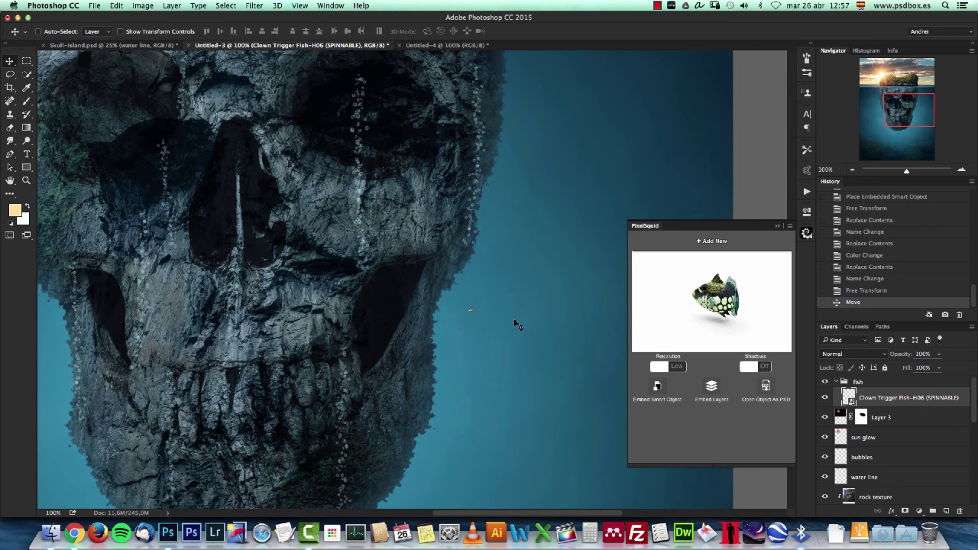
drag(723, 307, 711, 309)
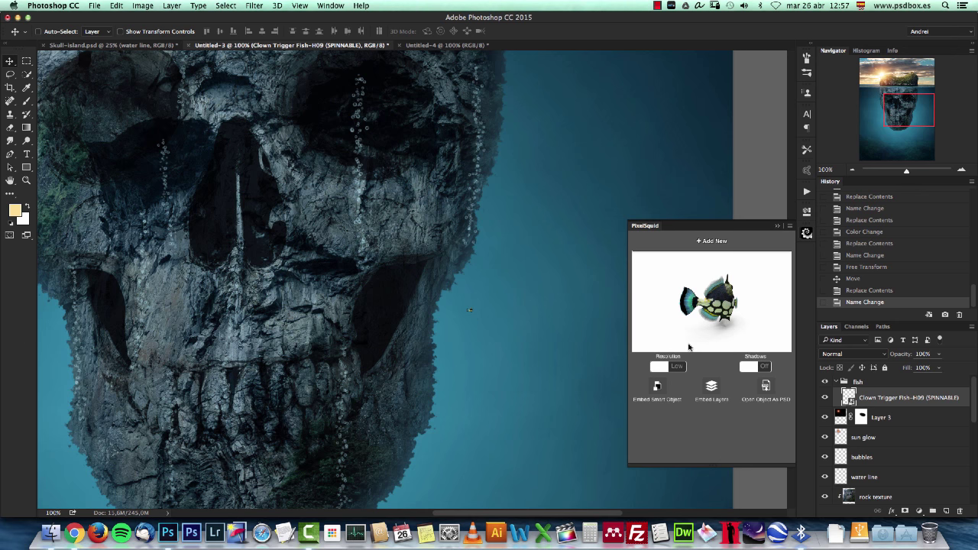
key(super+j)
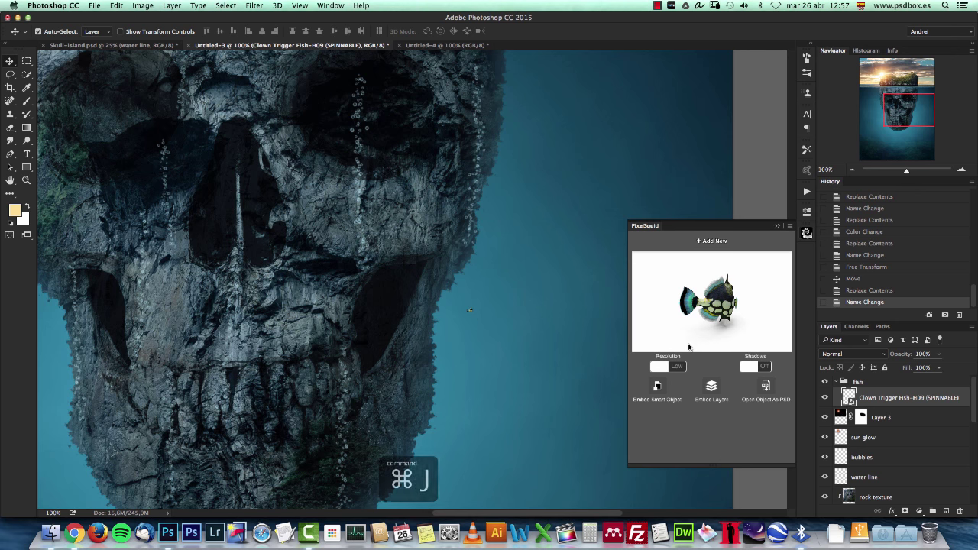
drag(552, 333, 599, 288)
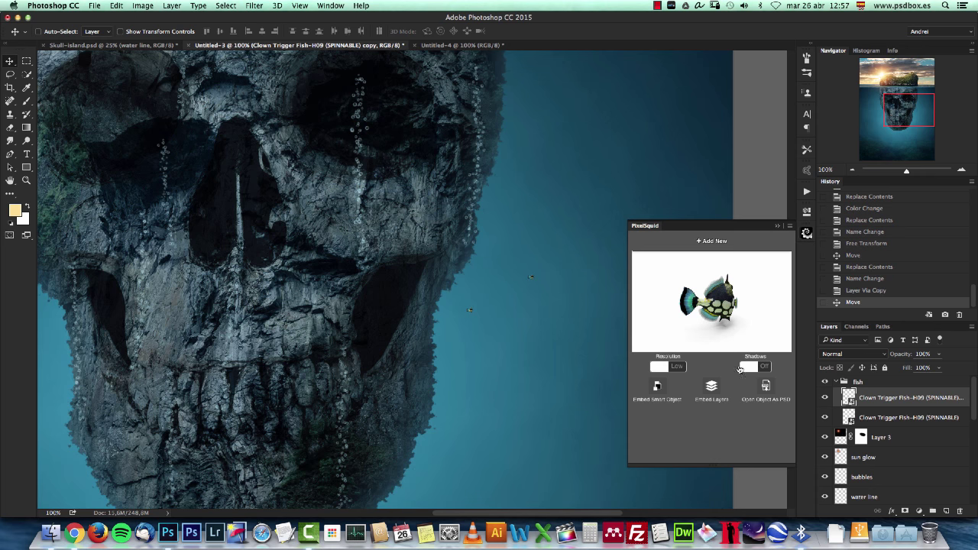
Add another Clown Trigger Fish from PixelSquid, turned to a side view.
click(719, 243)
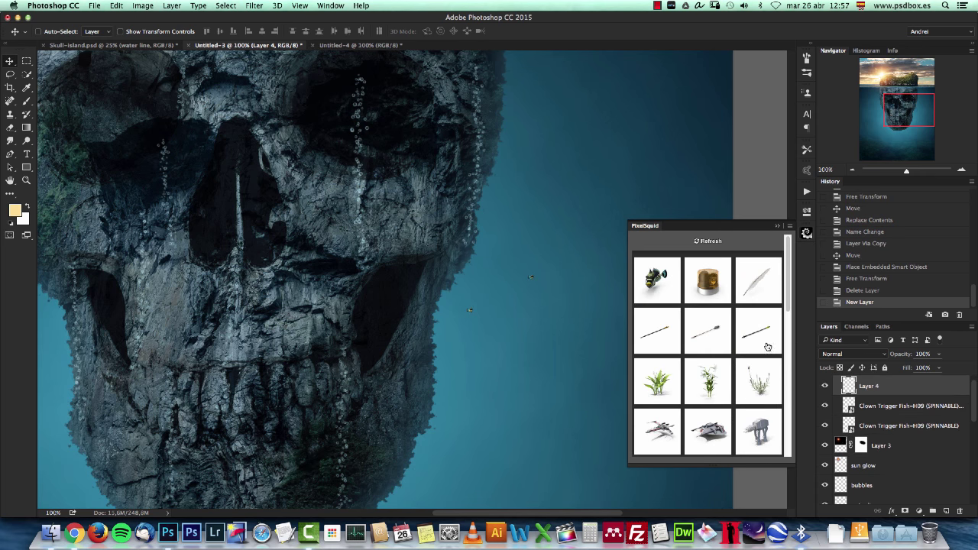
click(675, 292)
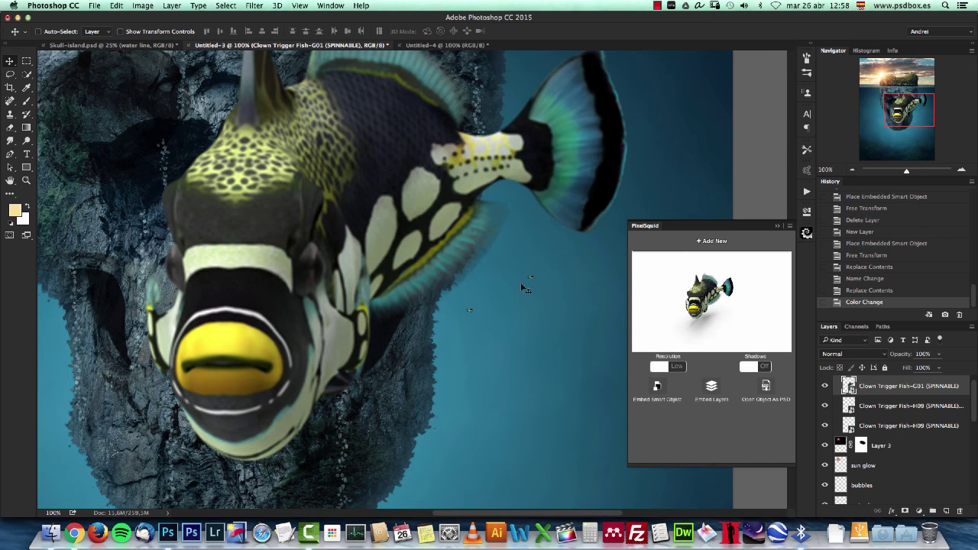
drag(728, 319, 674, 304)
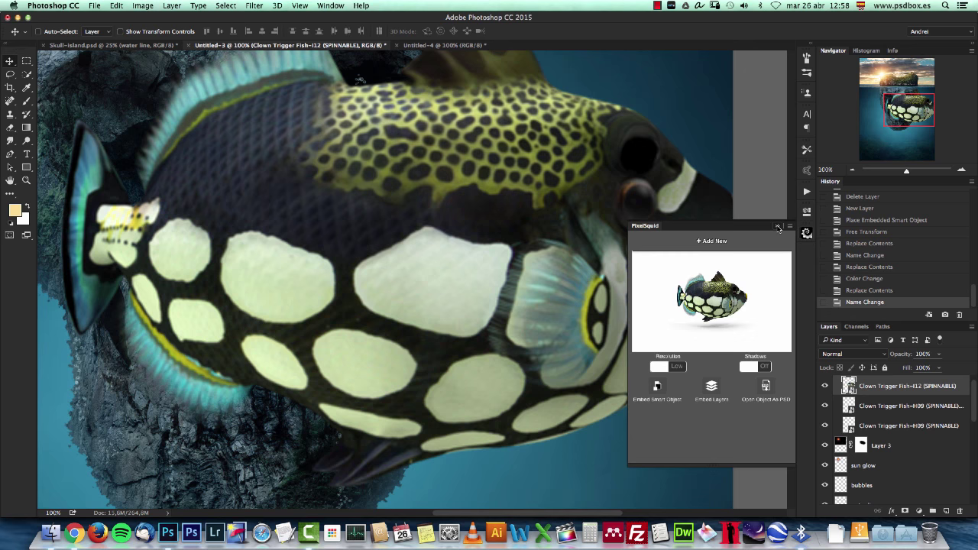
click(778, 227)
key(super+0)
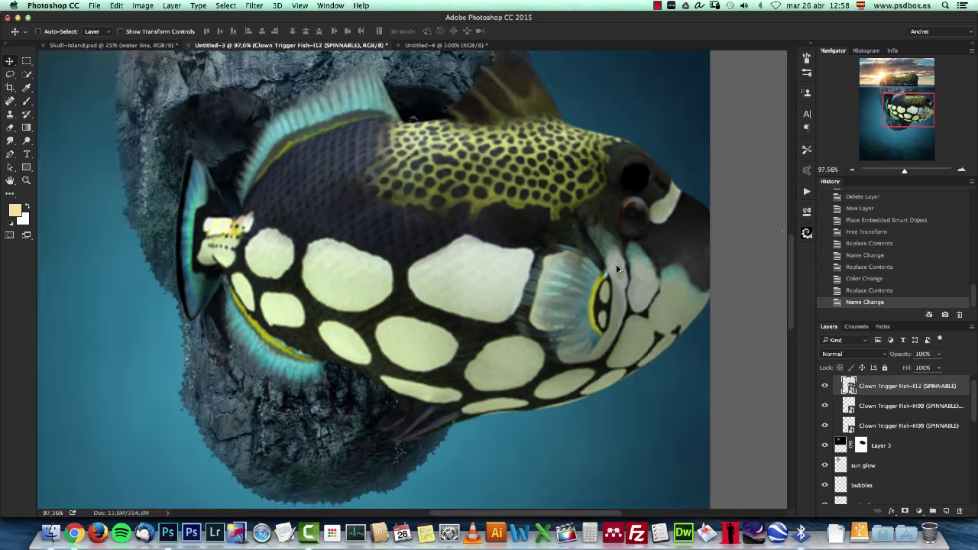
Scale the new fish to 100% width, move it beside the skull, and Alt-drag a copy.
key(super+t)
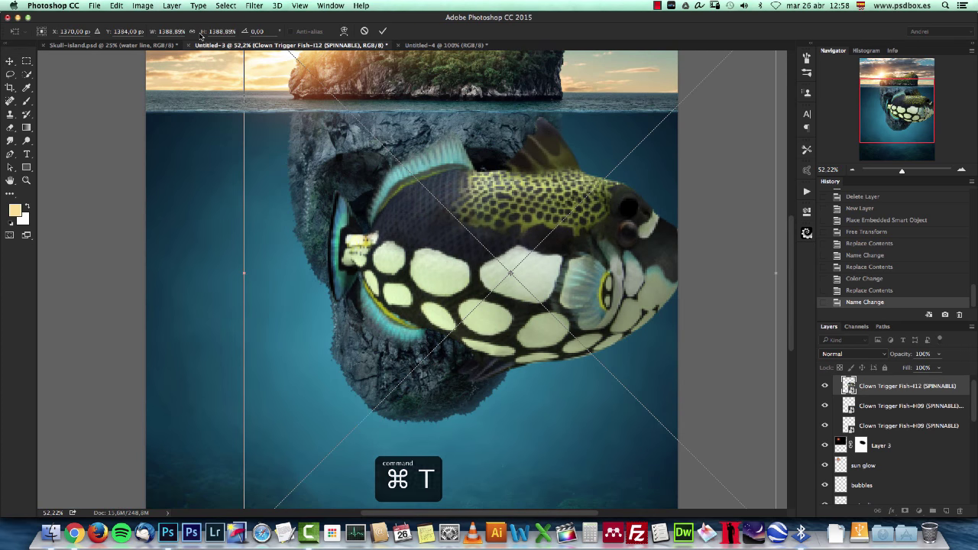
click(171, 31)
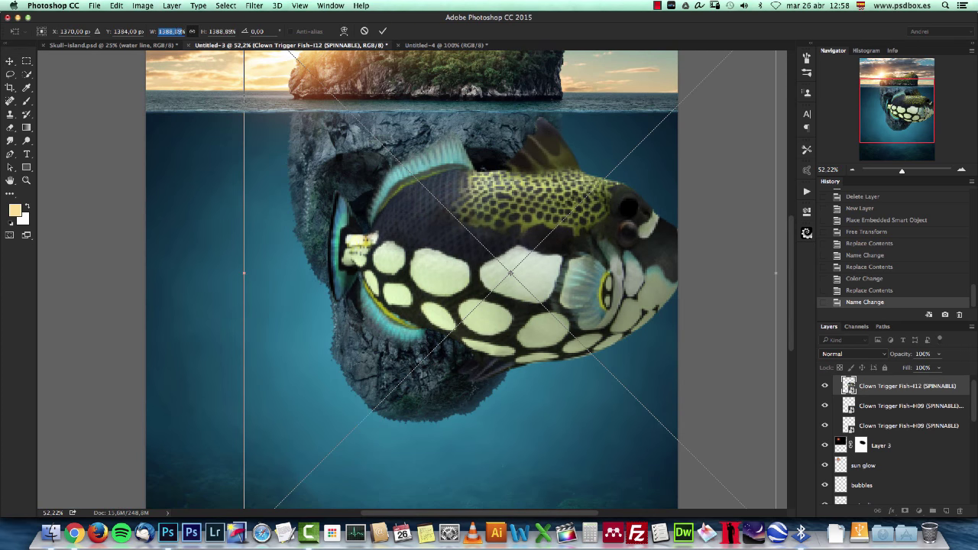
text(100)
key(Return)
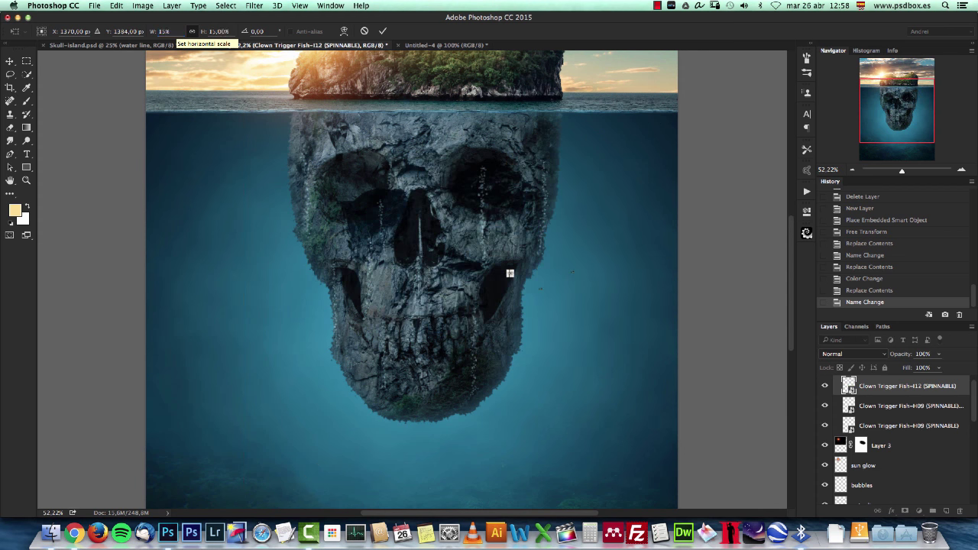
drag(312, 194, 390, 213)
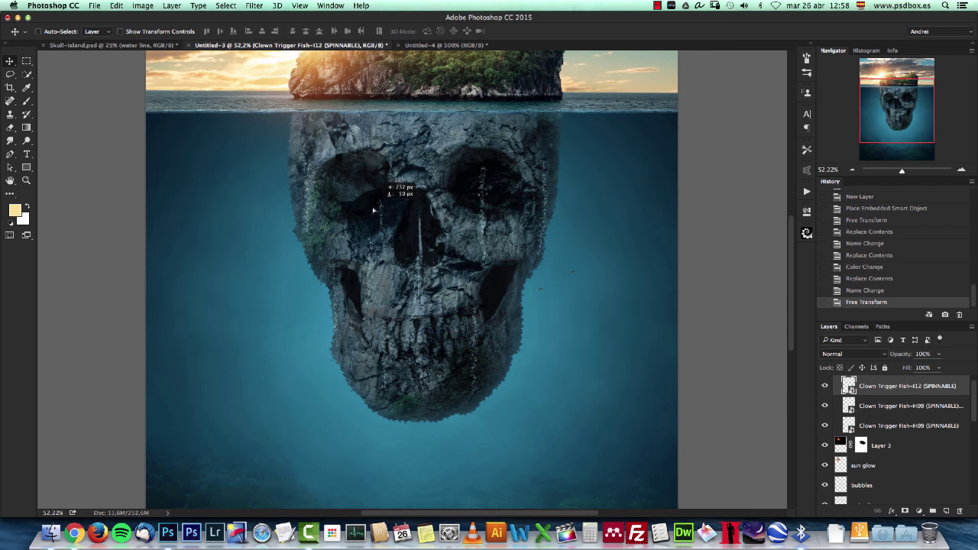
key(super+1)
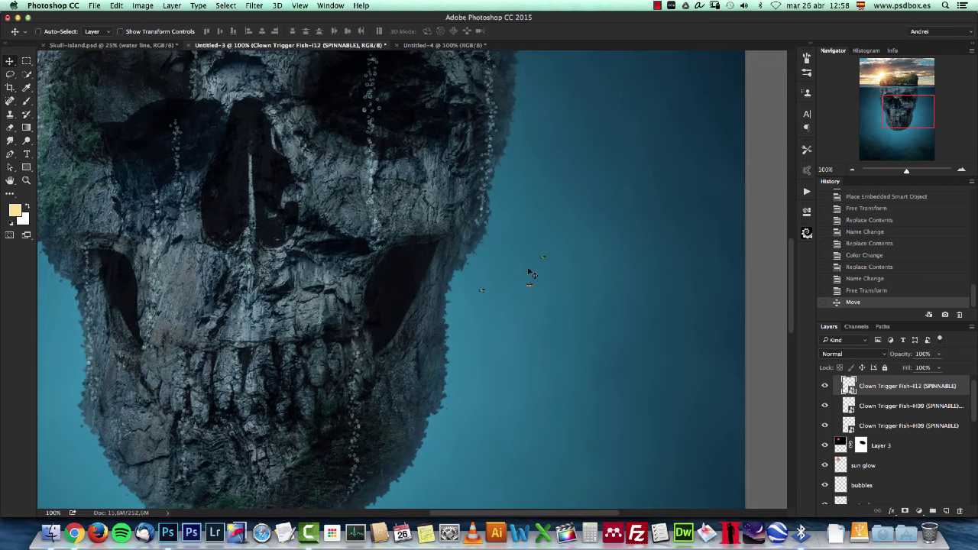
drag(547, 260, 653, 253)
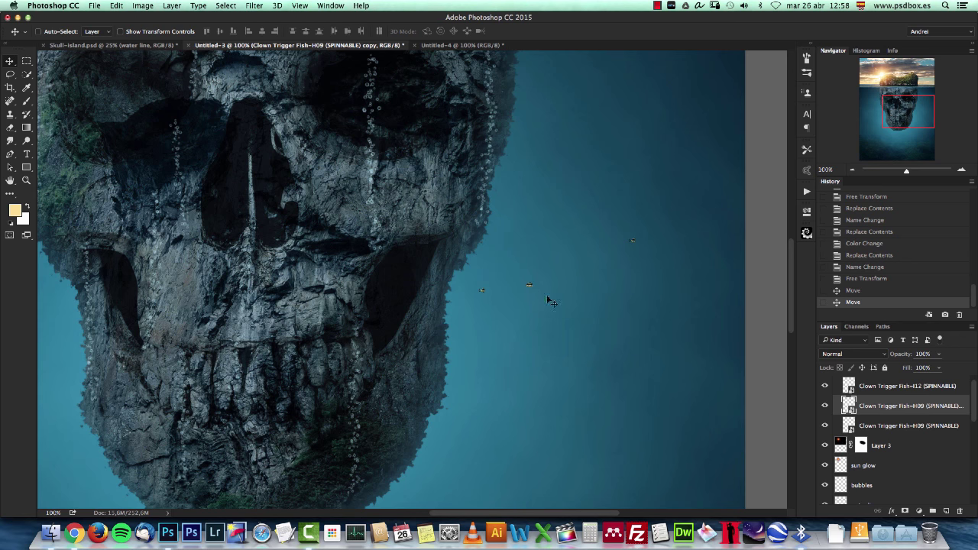
scroll(869, 401, up, 1)
click(869, 397)
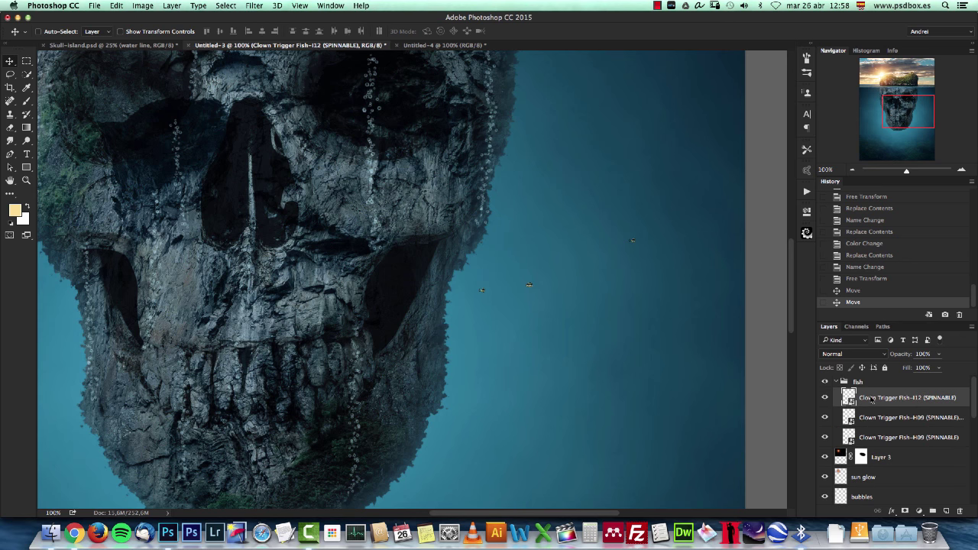
click(807, 233)
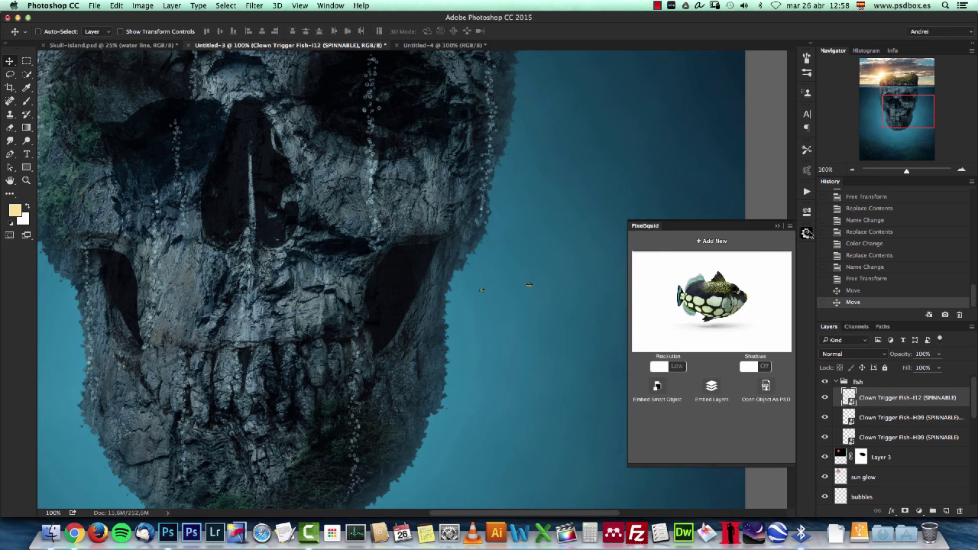
Choose the PixelSquid starfish with shadows off, rotated to a top-down view.
click(709, 242)
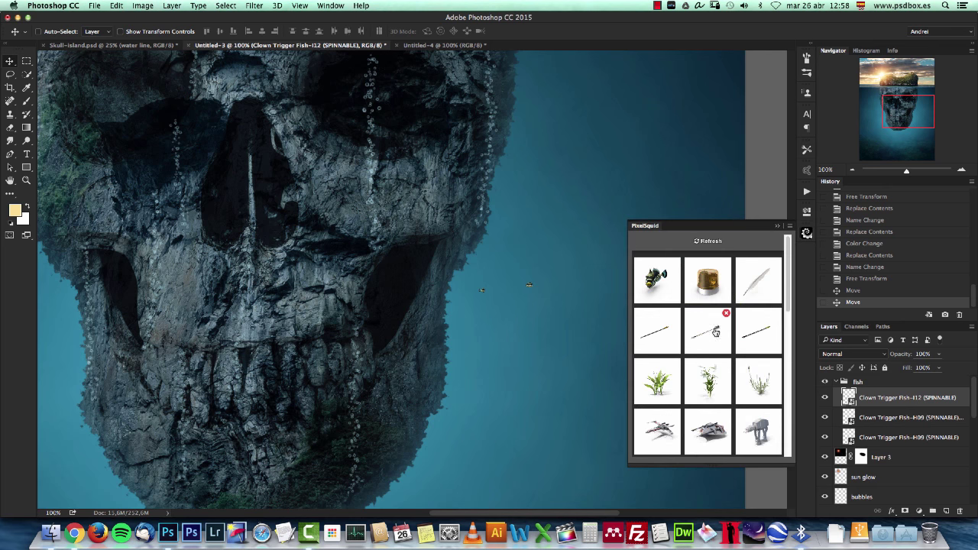
scroll(715, 333, down, 5)
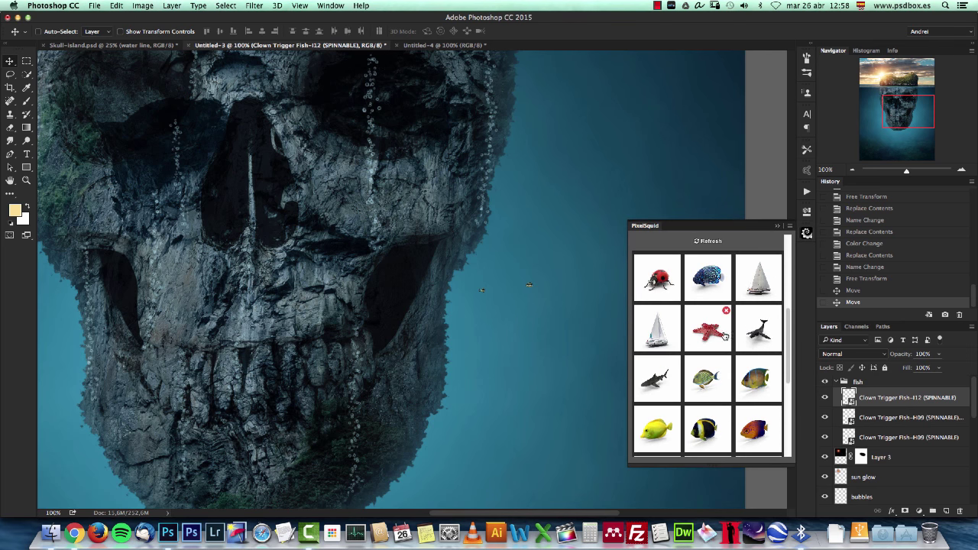
click(714, 332)
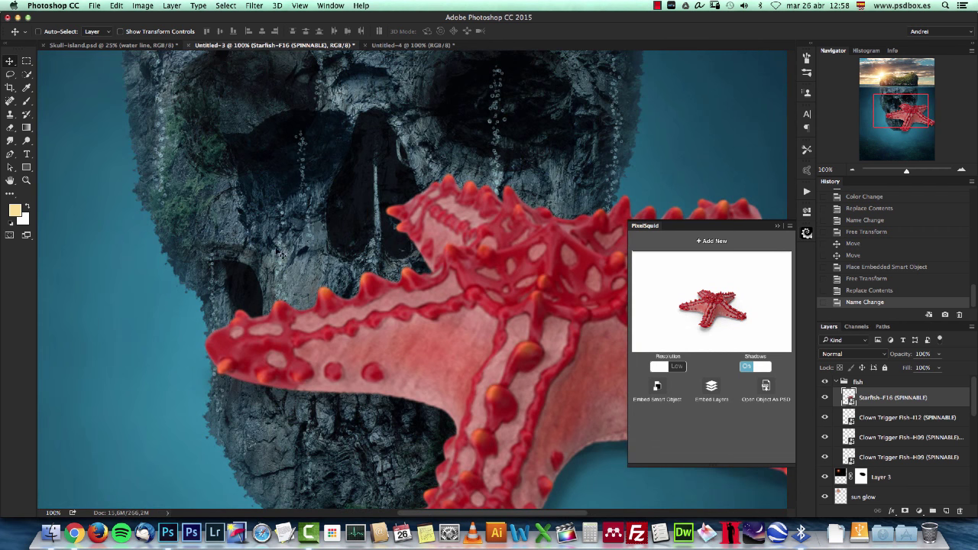
click(749, 367)
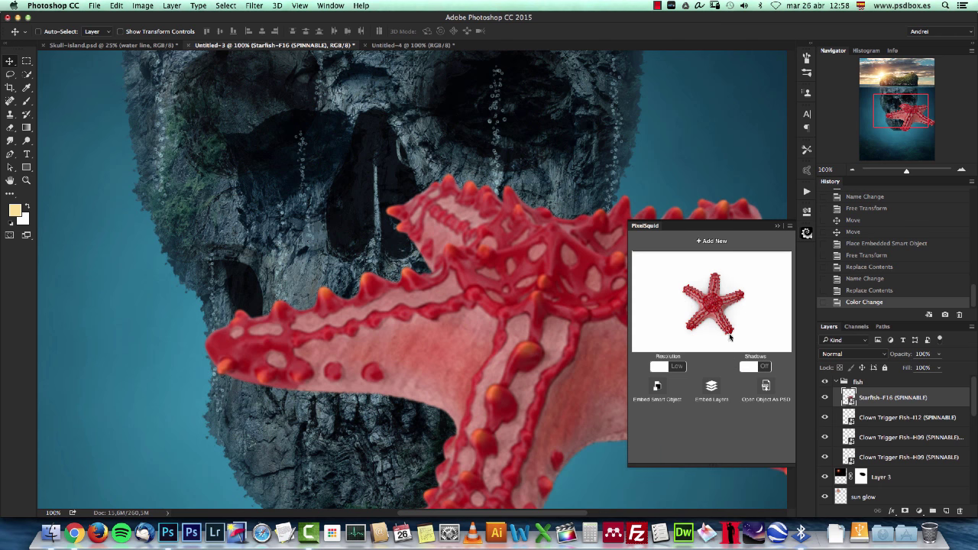
drag(705, 299, 710, 330)
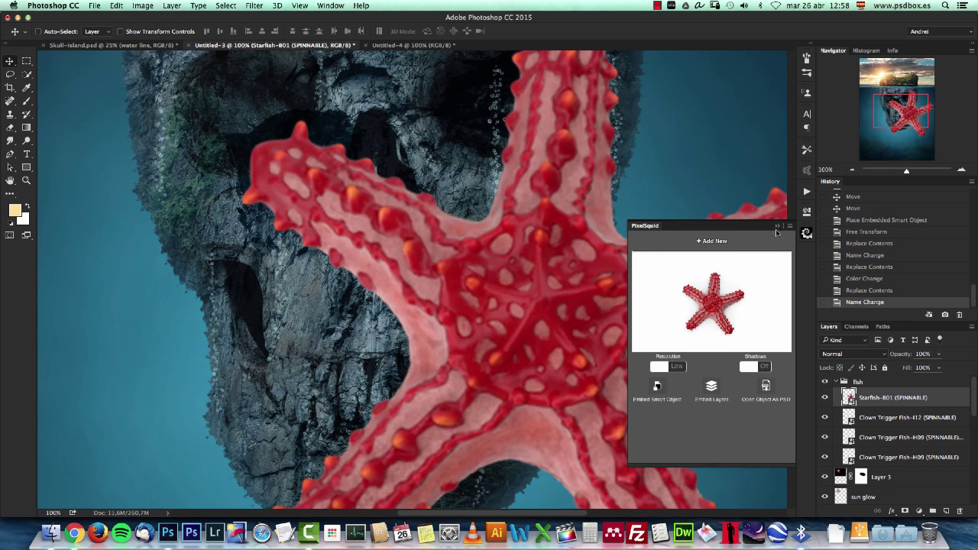
Scale the starfish to 25% with linked proportions and move it onto the skull's face.
click(778, 228)
scroll(588, 257, down, 1)
scroll(587, 257, down, 3)
key(super+t)
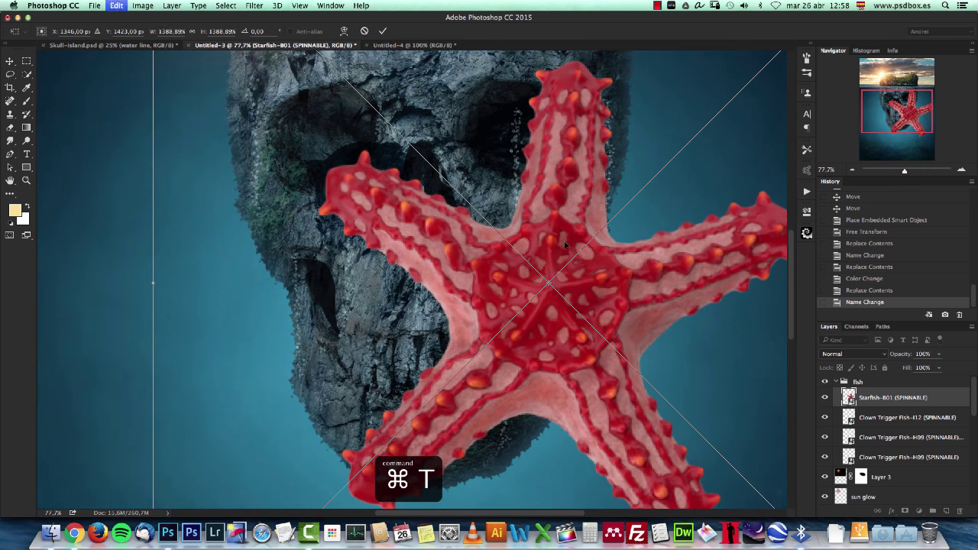
click(194, 31)
click(164, 32)
text(25)
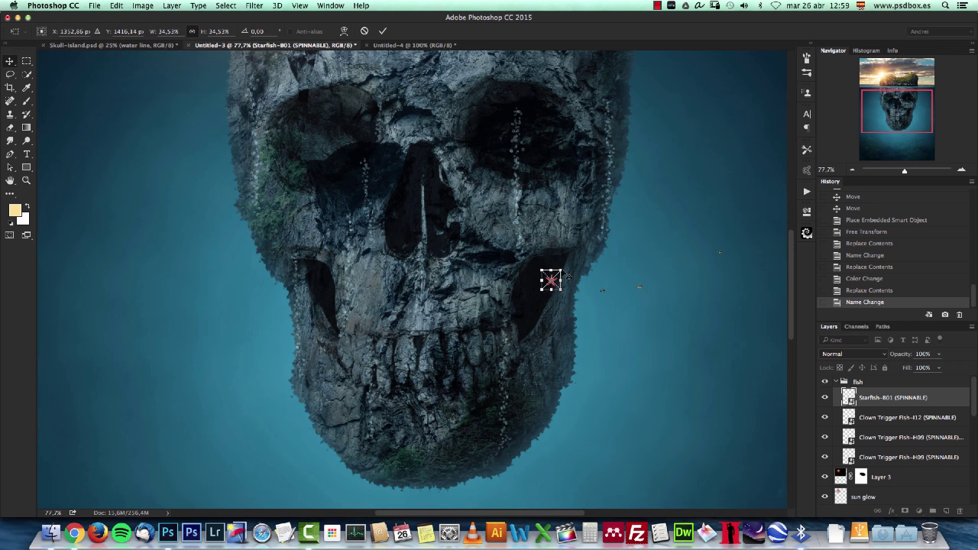
key(Return)
drag(559, 275, 517, 210)
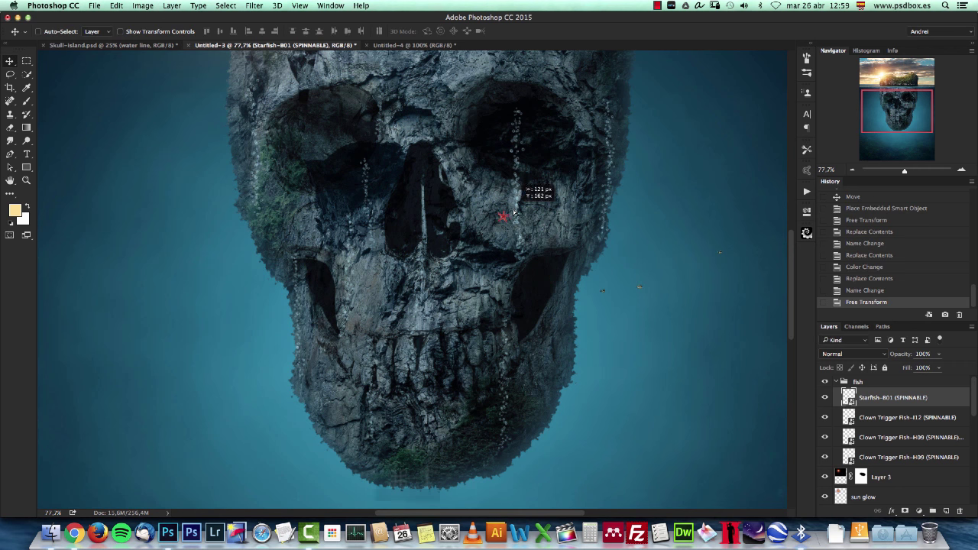
key(ctrl+1)
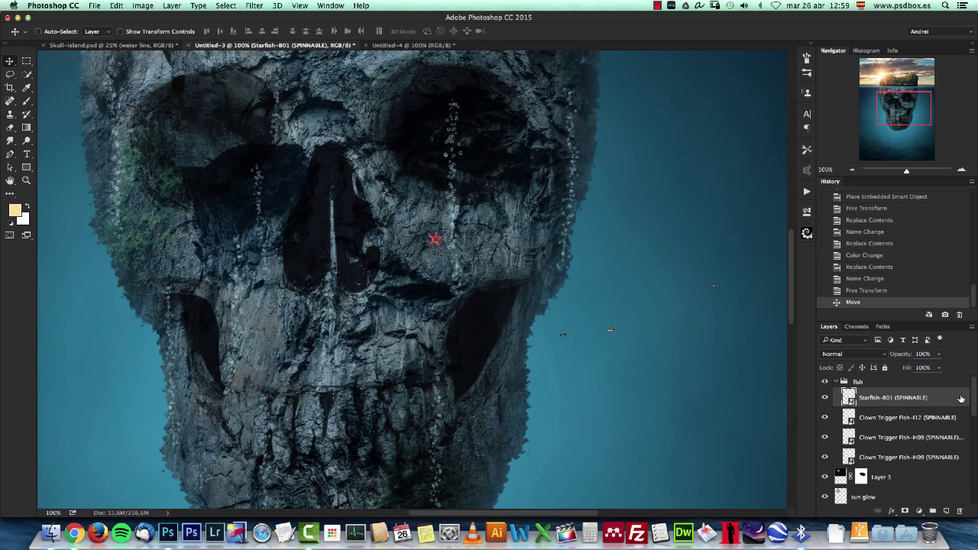
Give the starfish layer a size-4 drop shadow and a 41% blue Color Overlay.
double_click(942, 398)
click(592, 275)
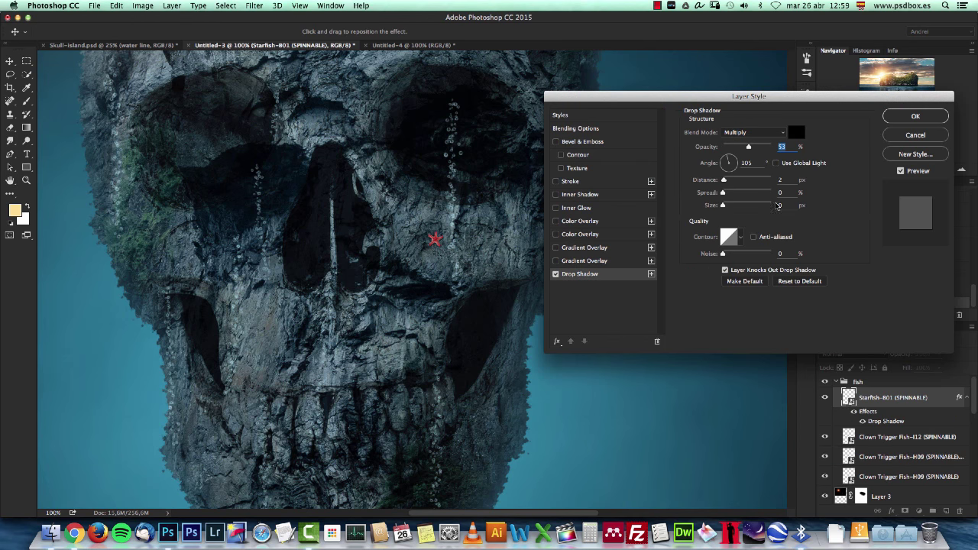
text(4)
click(773, 182)
click(773, 182)
click(586, 221)
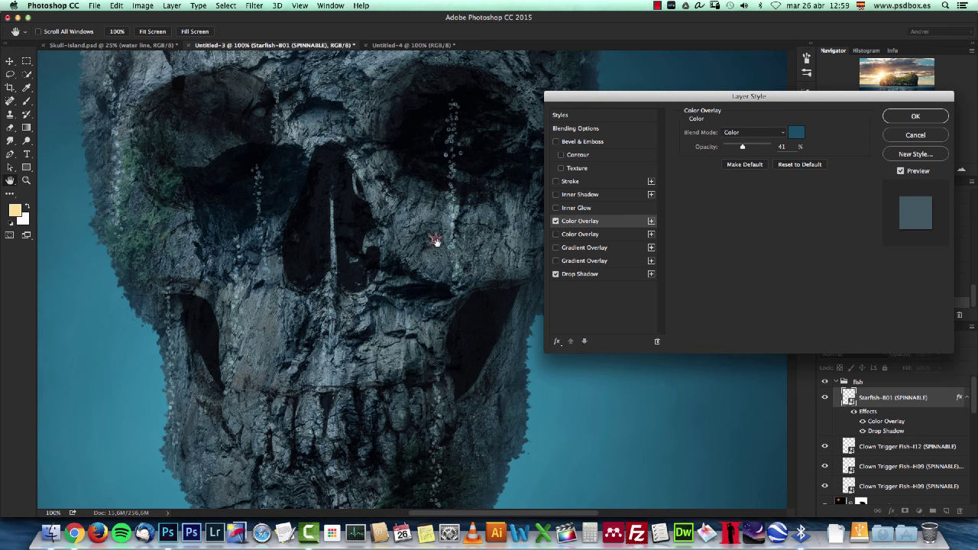
Apply the starfish's drop shadow and overlay, check the composition, and add a new empty layer.
click(936, 113)
key(super+0)
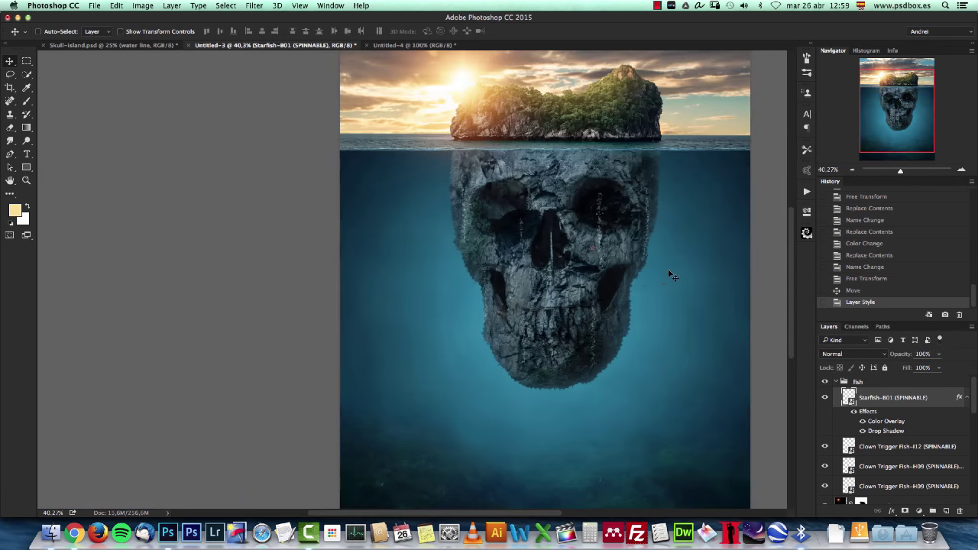
scroll(589, 262, up, 3)
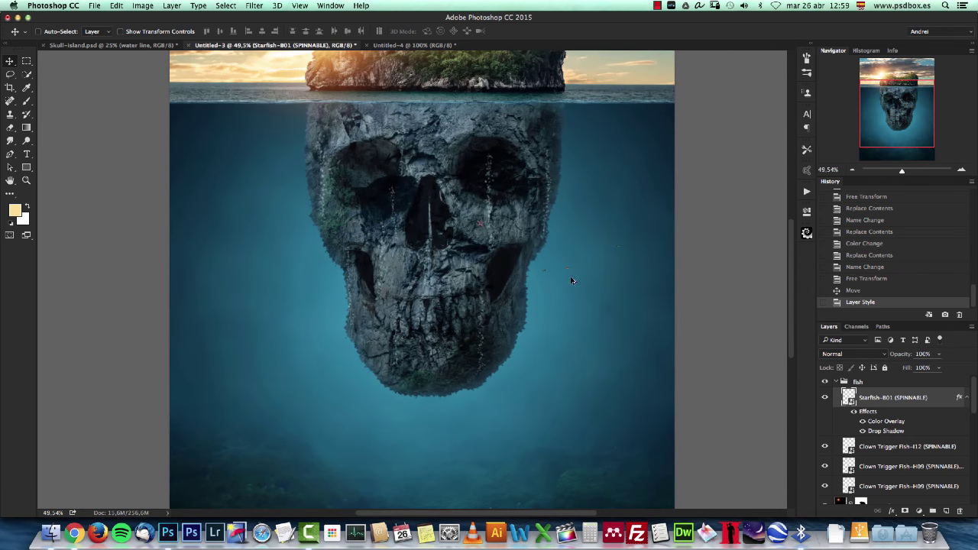
scroll(572, 280, up, 1)
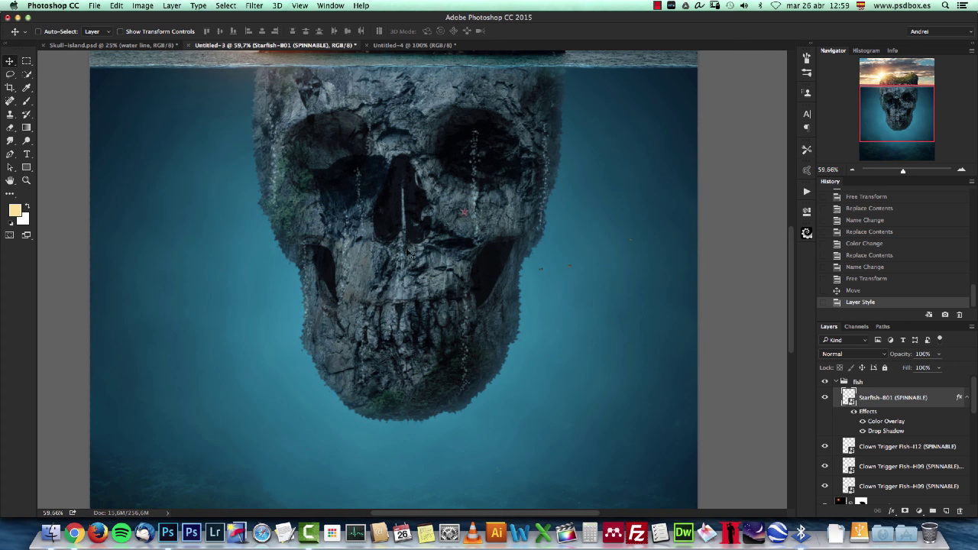
click(961, 171)
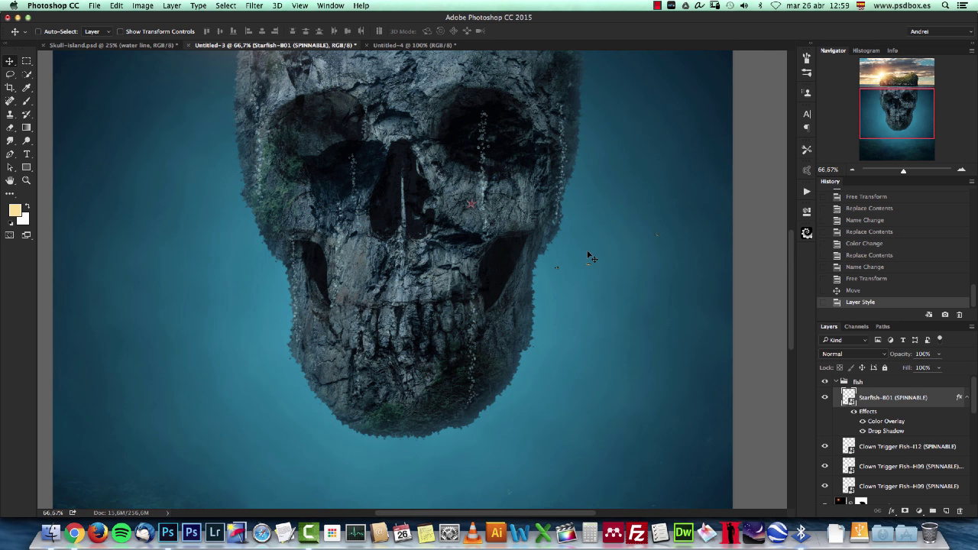
click(966, 397)
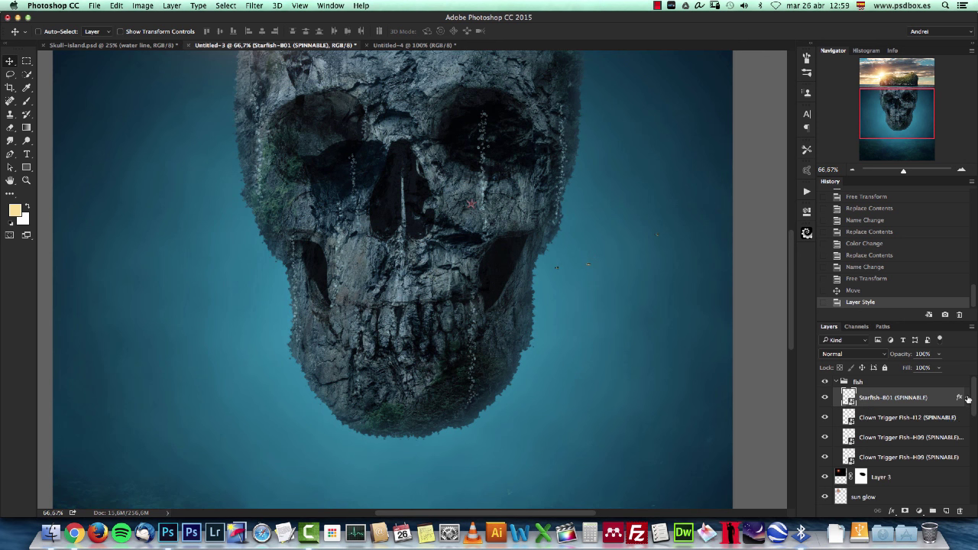
click(946, 510)
Place the PixelSquid Shark-J15 and spin it to a side view.
click(807, 233)
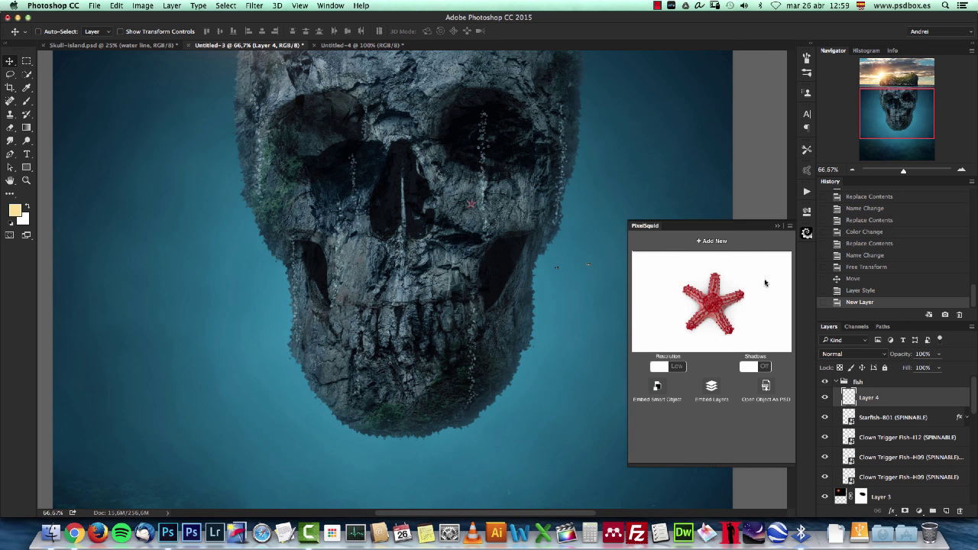
click(713, 241)
scroll(745, 320, down, 6)
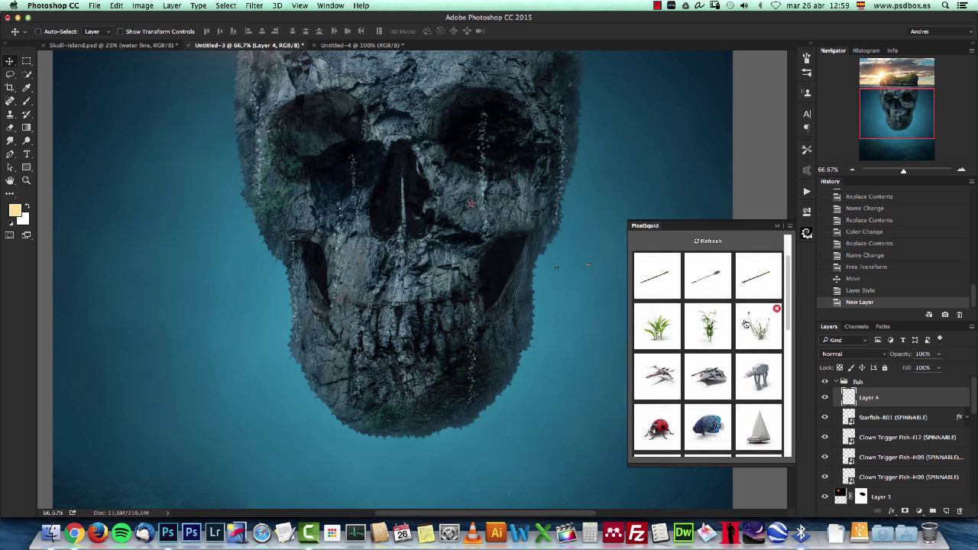
scroll(746, 321, down, 4)
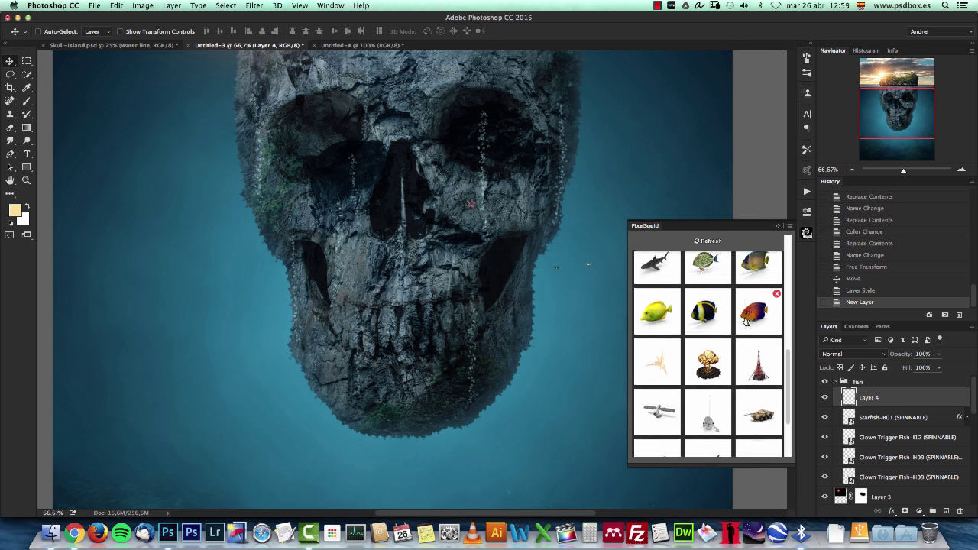
scroll(748, 321, up, 8)
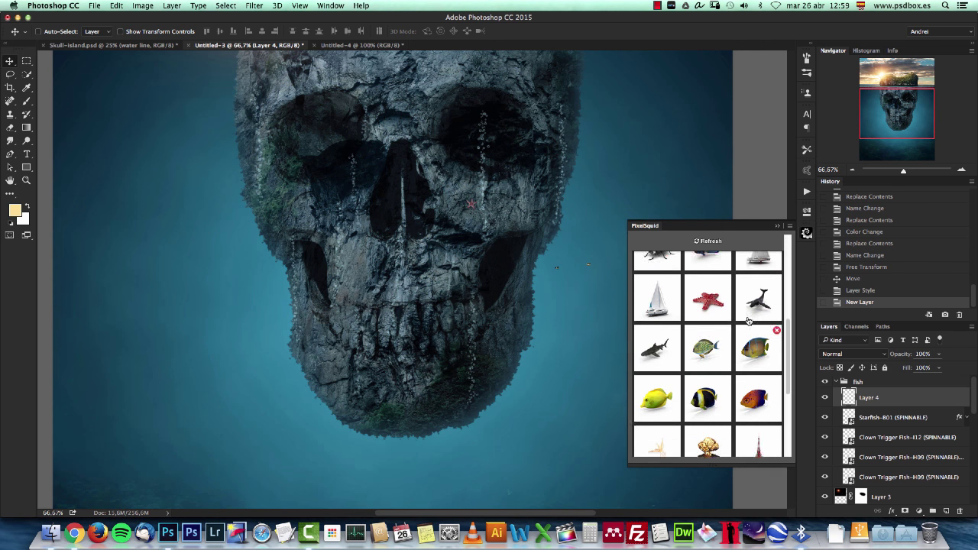
click(655, 364)
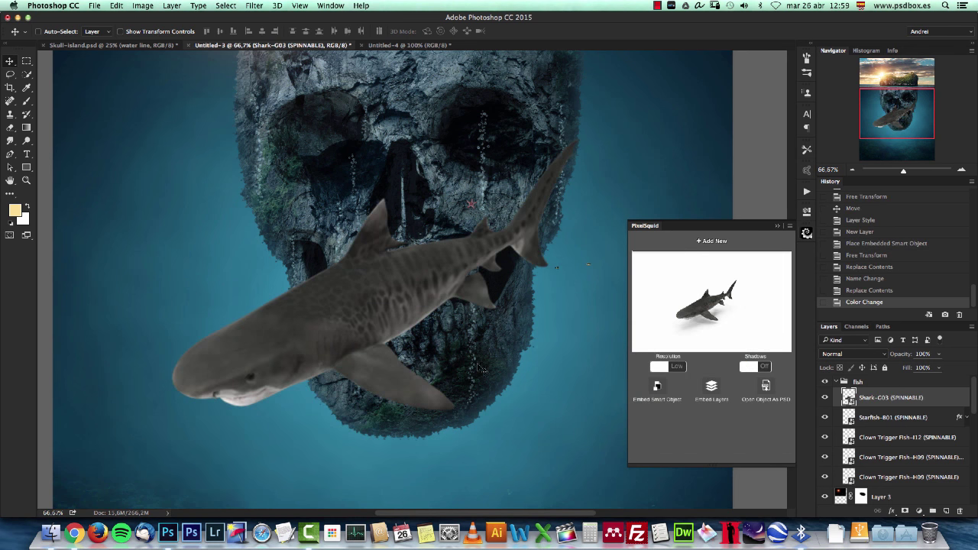
drag(367, 338, 387, 326)
drag(691, 325, 710, 309)
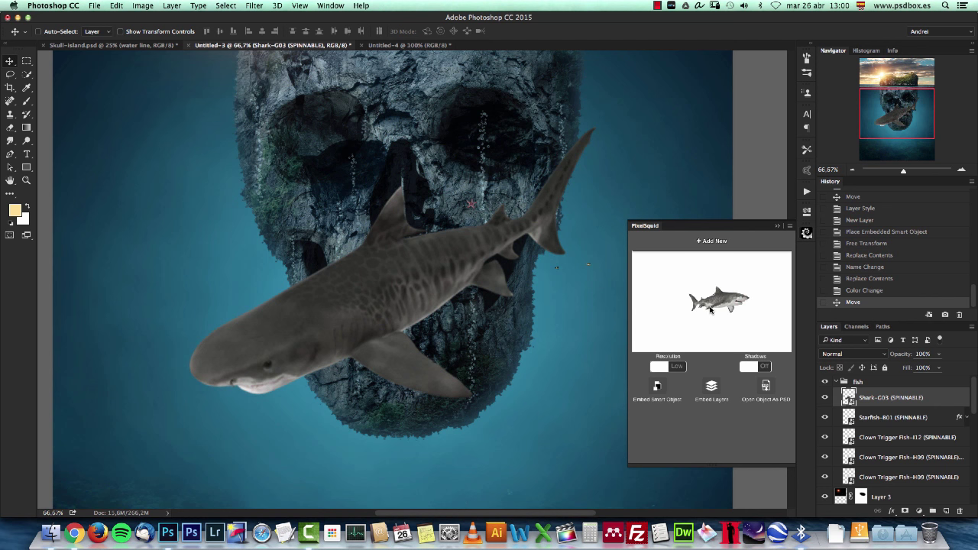
click(775, 227)
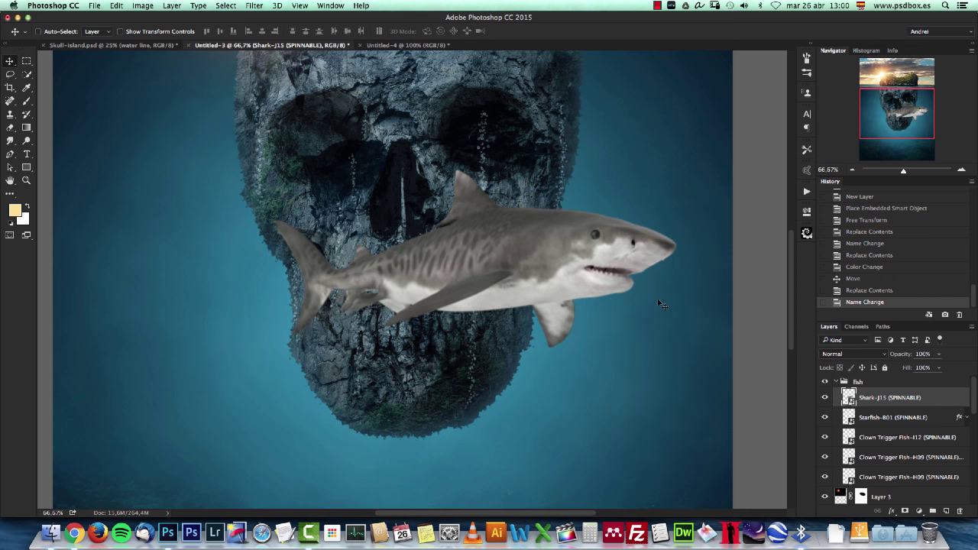
Free Transform the shark into a small shark swimming left of the skull.
key(super+t)
scroll(618, 259, down, 5)
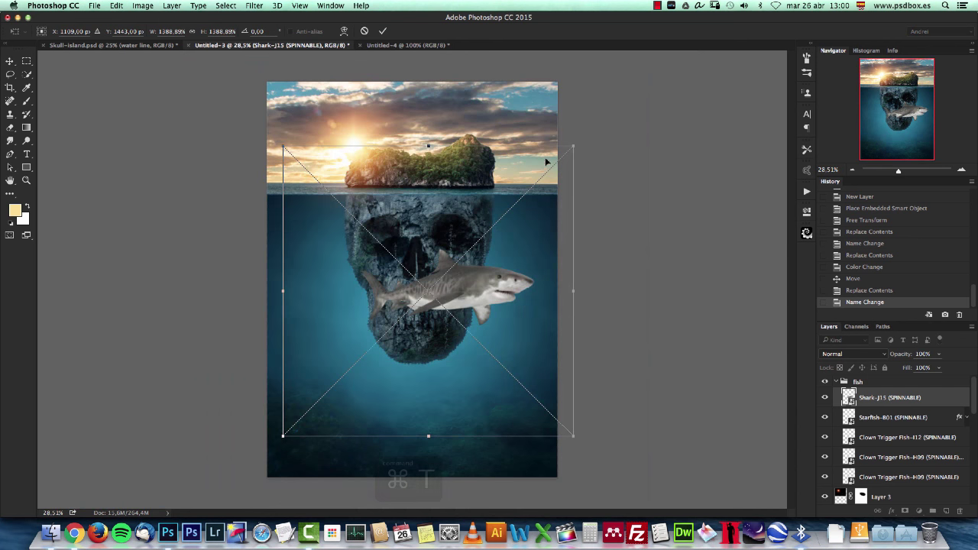
drag(573, 146, 305, 283)
scroll(355, 359, up, 4)
drag(267, 356, 313, 251)
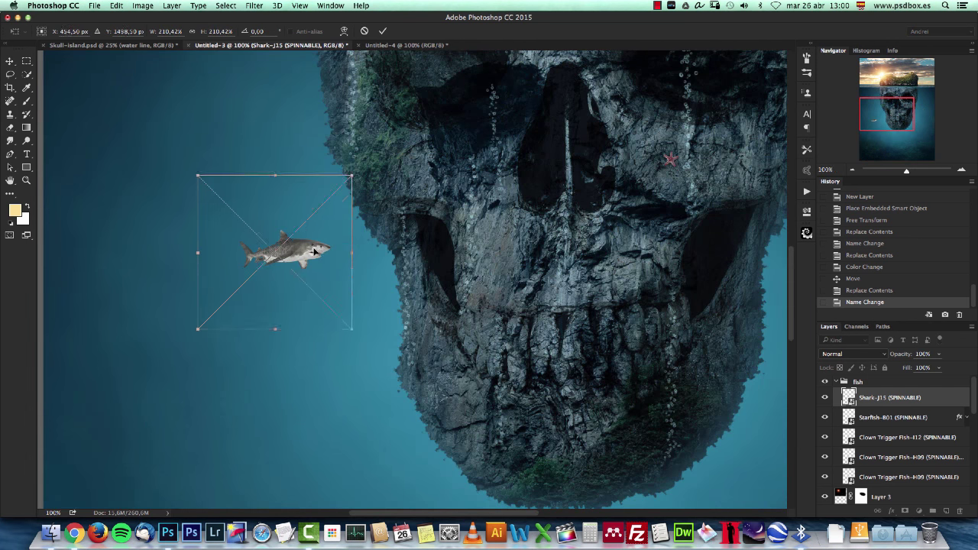
key(Return)
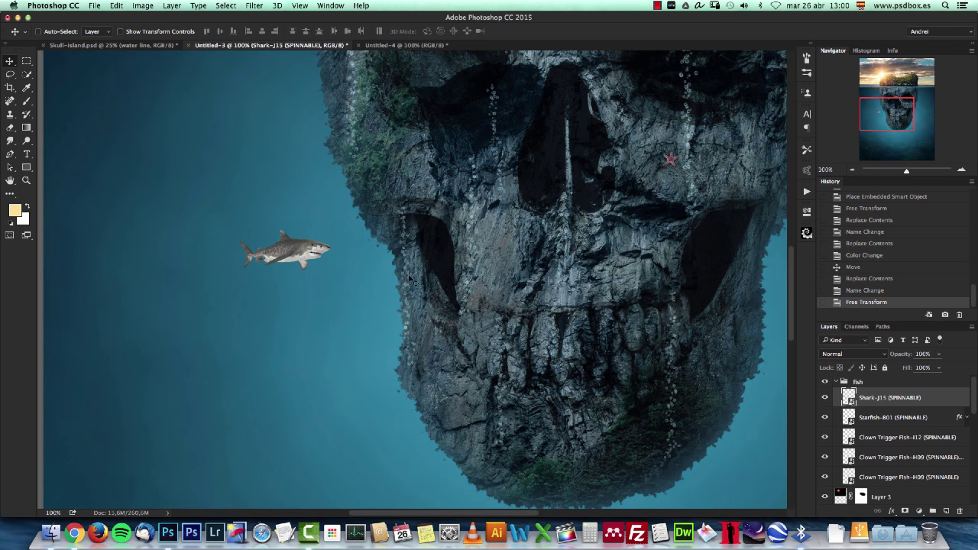
Give the shark a Color-mode overlay of dark teal sampled from the water at 53% opacity.
double_click(951, 399)
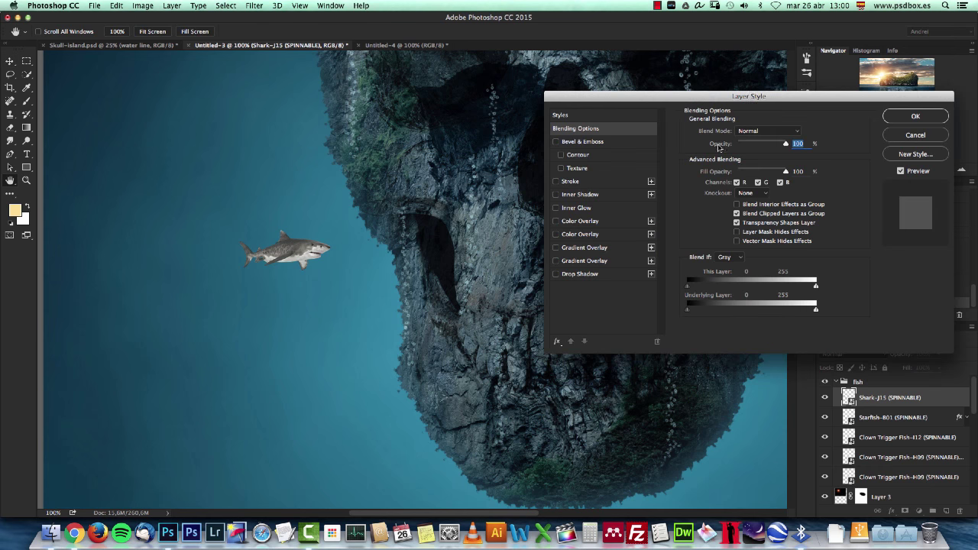
drag(745, 107, 690, 105)
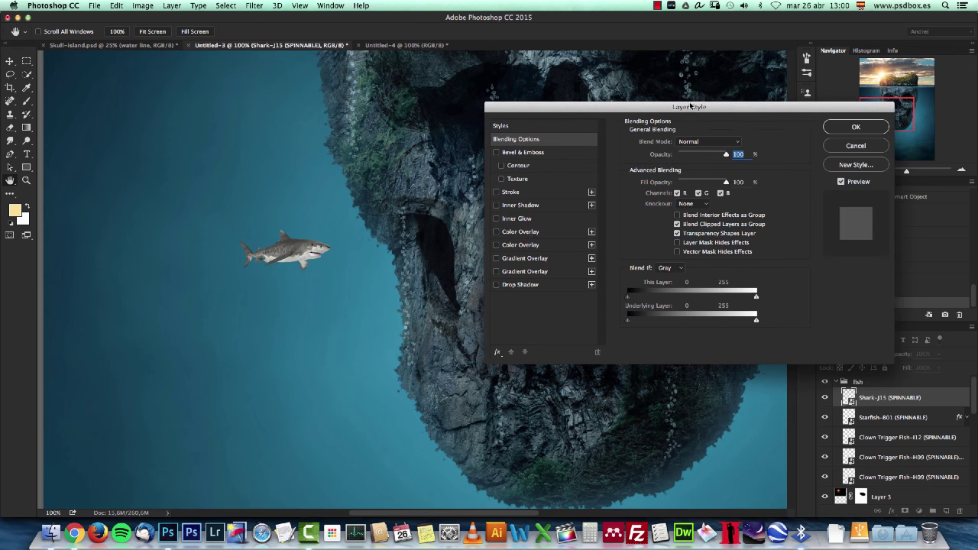
click(521, 232)
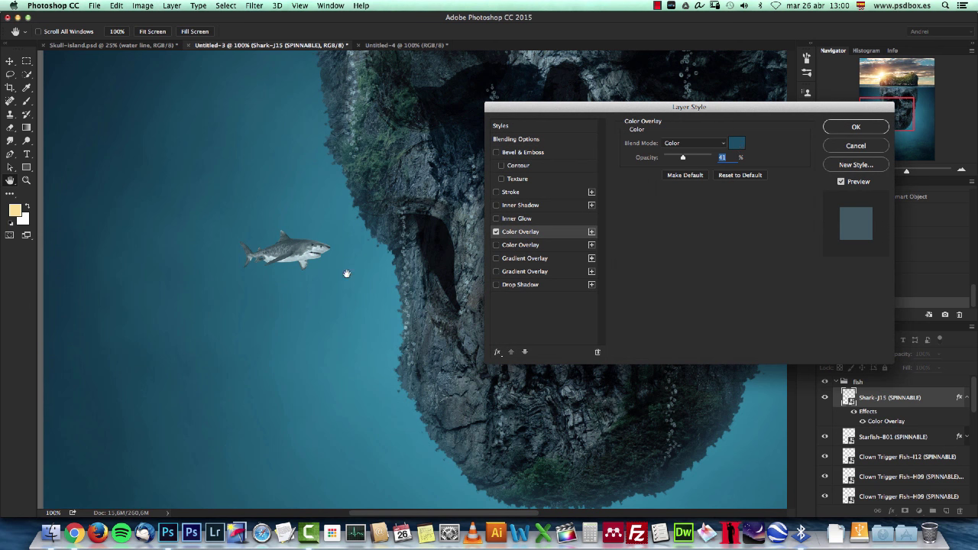
click(735, 145)
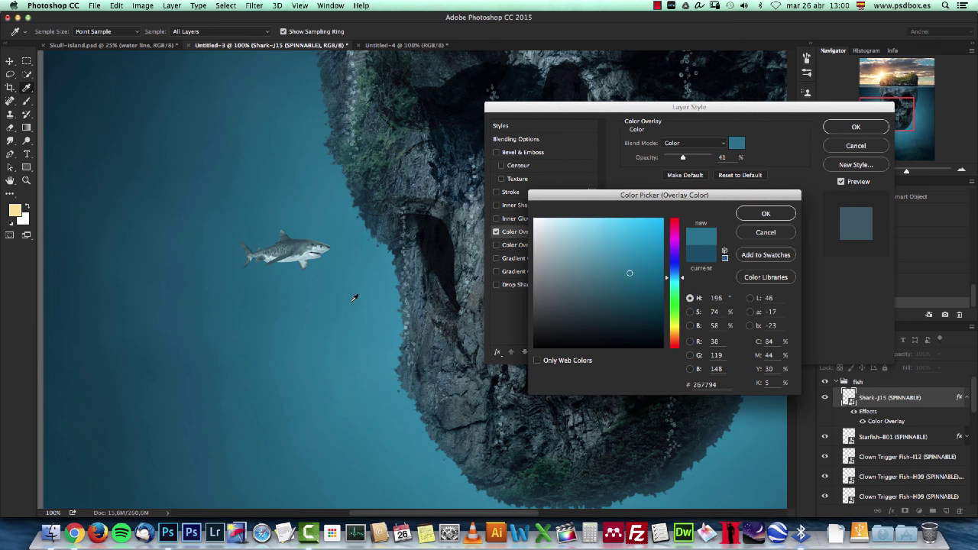
click(220, 299)
click(766, 214)
drag(683, 157, 689, 159)
Compare the shark with and without the colour overlay, then enable a Gradient Overlay.
click(495, 232)
click(496, 232)
click(496, 232)
click(496, 232)
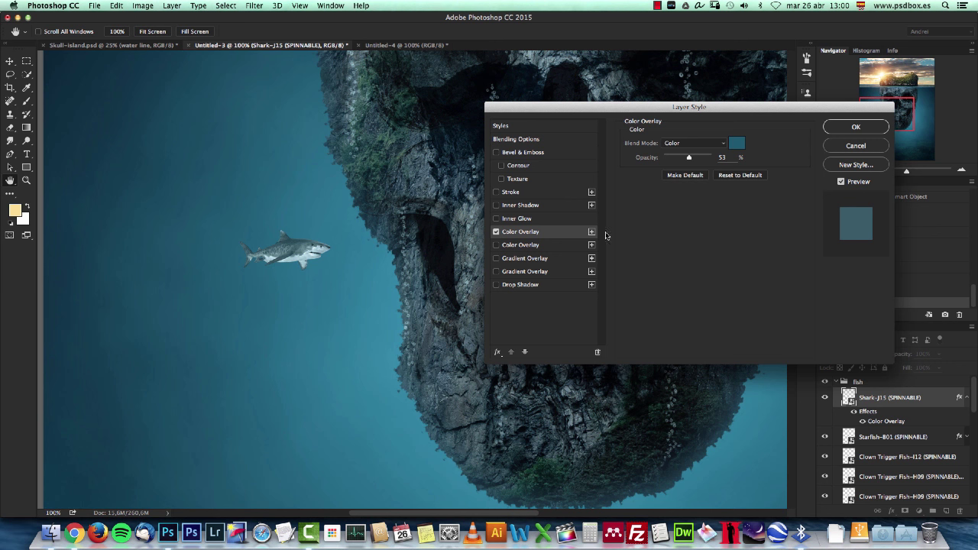
click(527, 260)
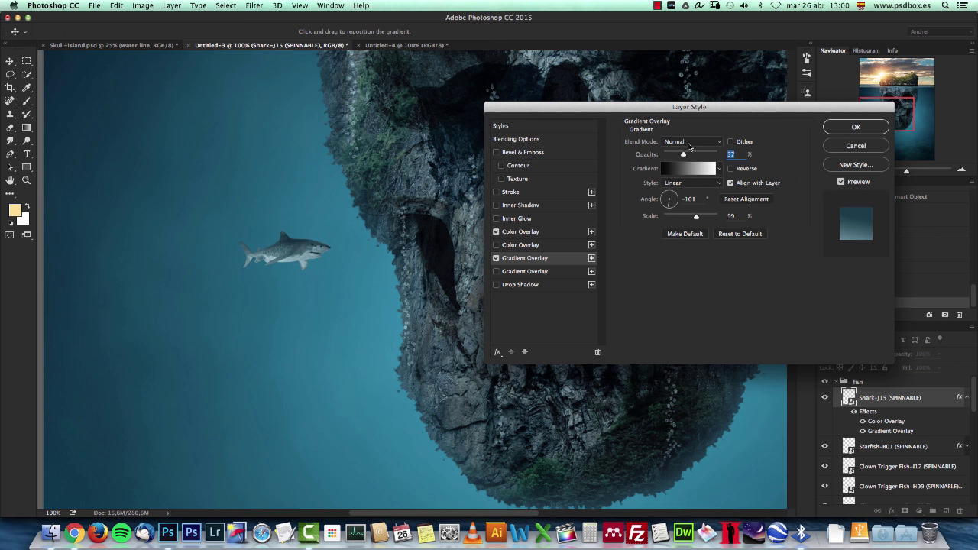
Set the shark's gradient overlay to Normal at 100% opacity with a -85° angle.
click(689, 143)
click(688, 141)
drag(685, 155, 719, 155)
drag(668, 205, 669, 216)
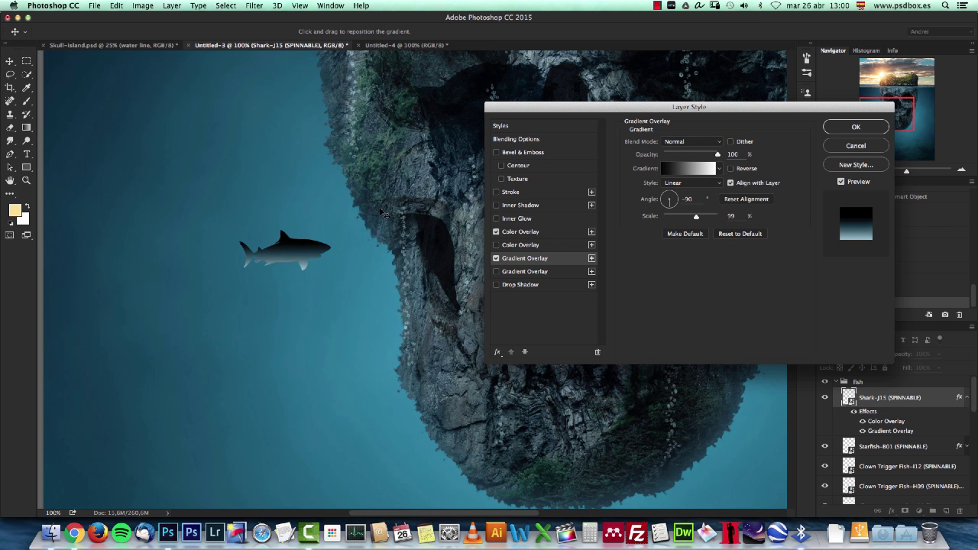
drag(669, 210, 671, 212)
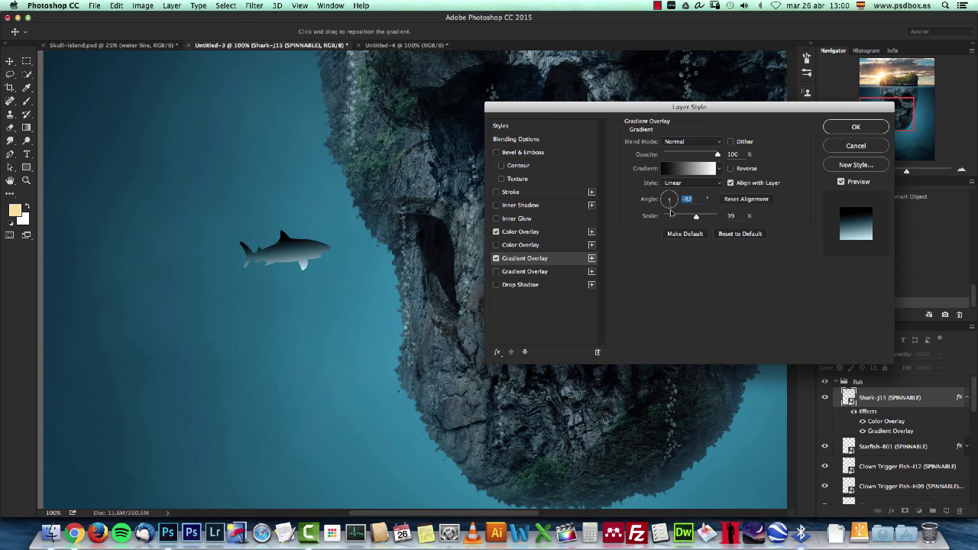
text(-8)
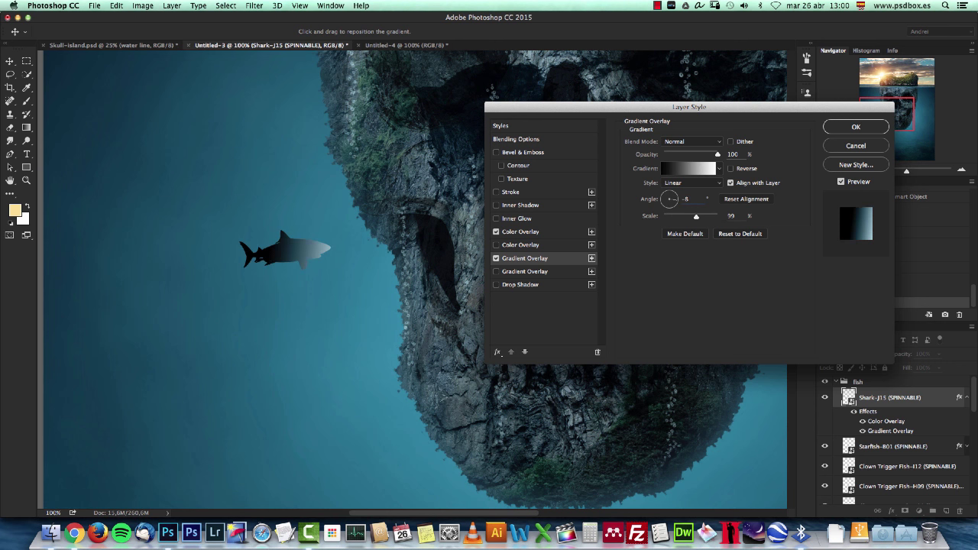
text(5)
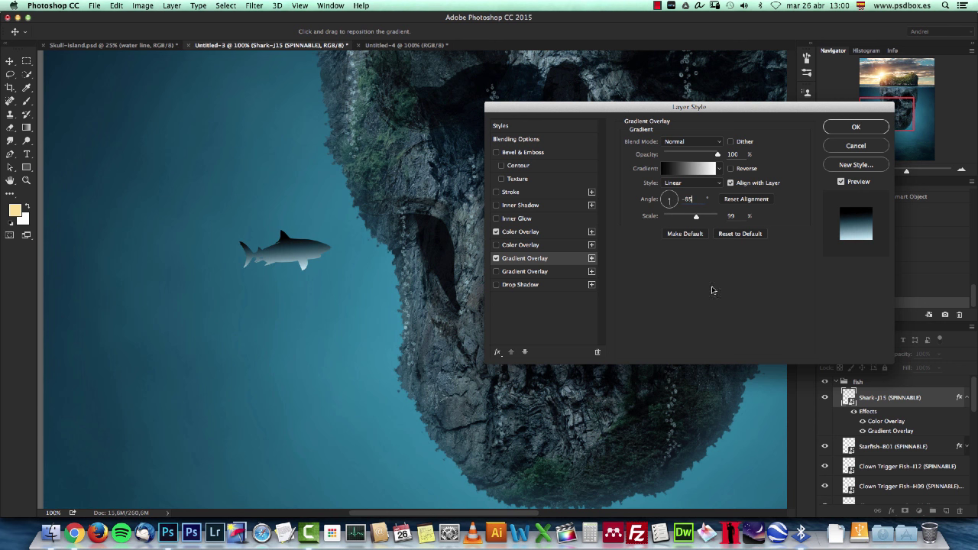
Switch the gradient overlay to Multiply at 51% opacity and compare it on and off.
click(687, 142)
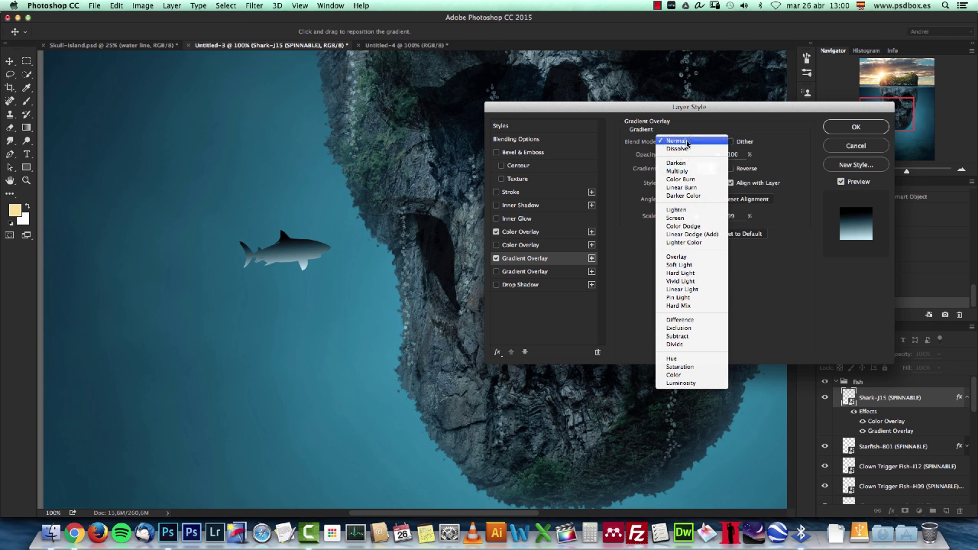
click(692, 169)
drag(716, 154, 691, 156)
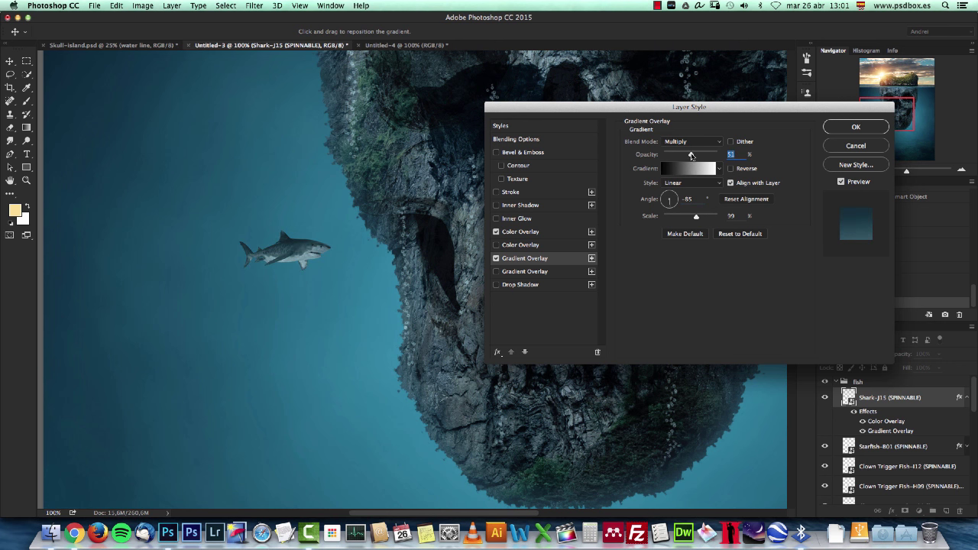
click(496, 259)
click(496, 259)
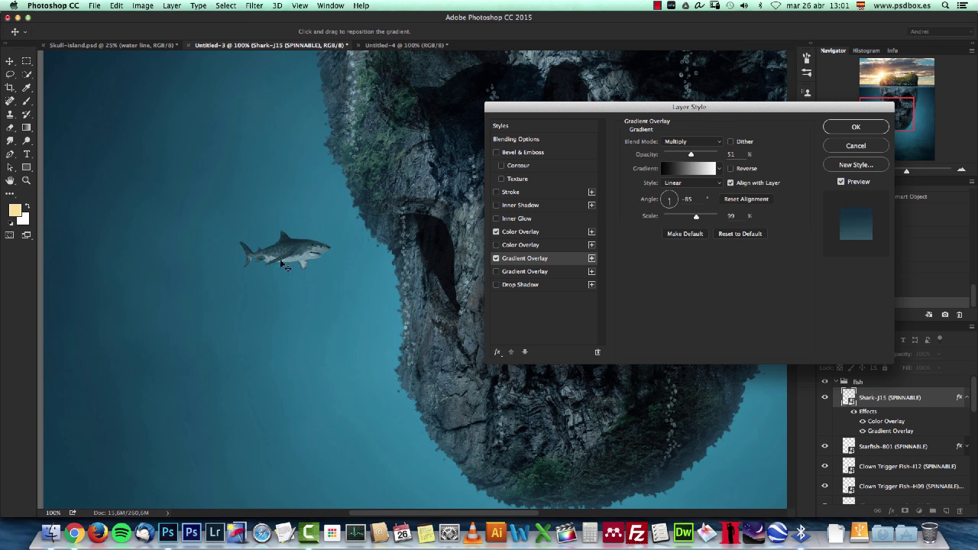
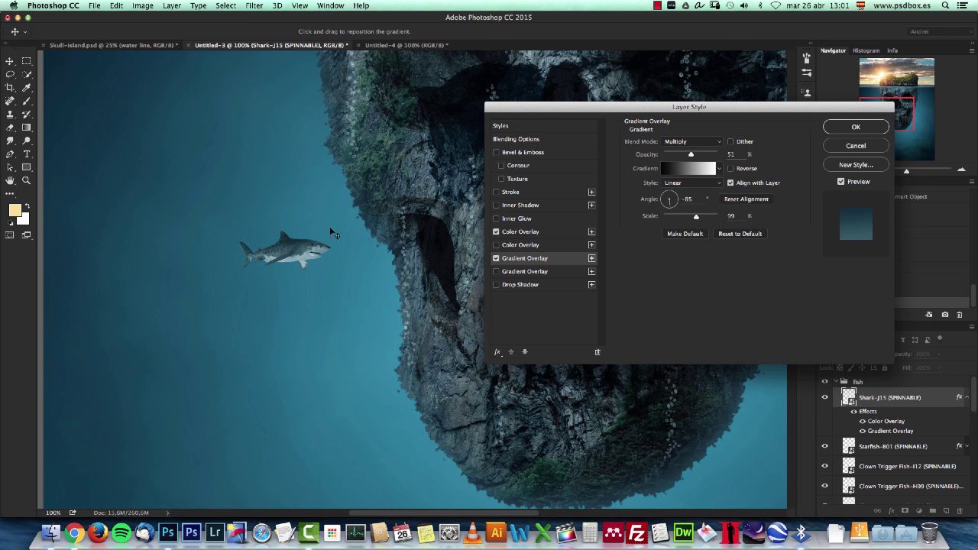
Add a second Normal-mode colour overlay to the shark in sampled water blue at about 45% opacity.
click(528, 245)
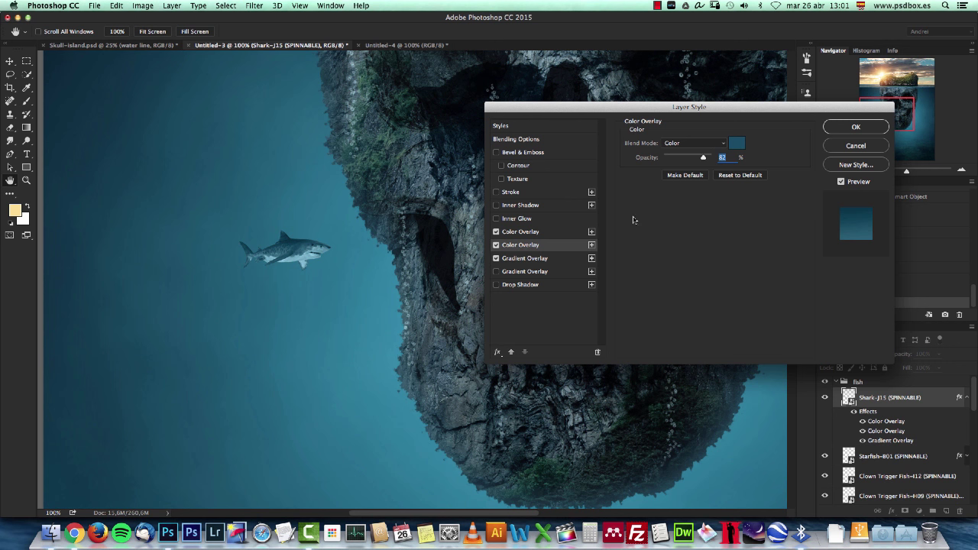
click(691, 144)
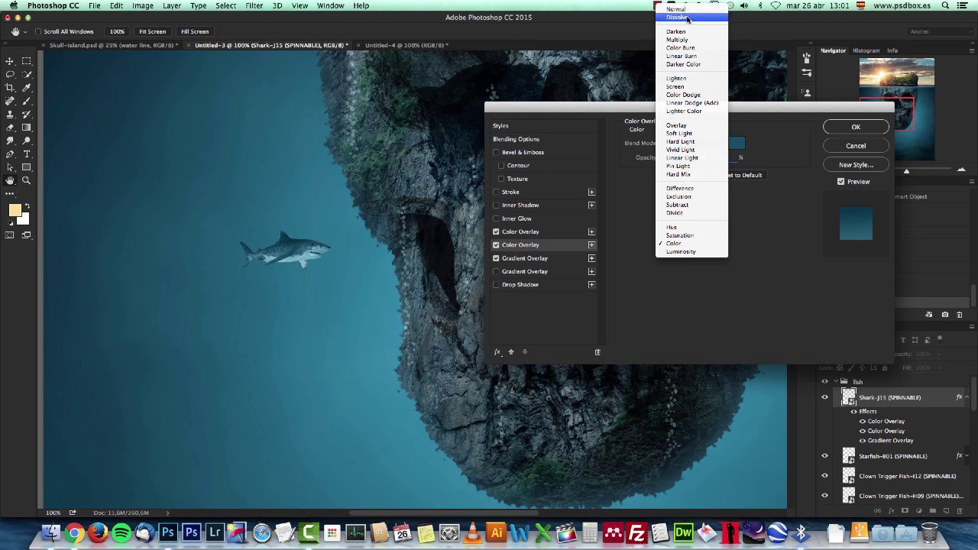
click(686, 10)
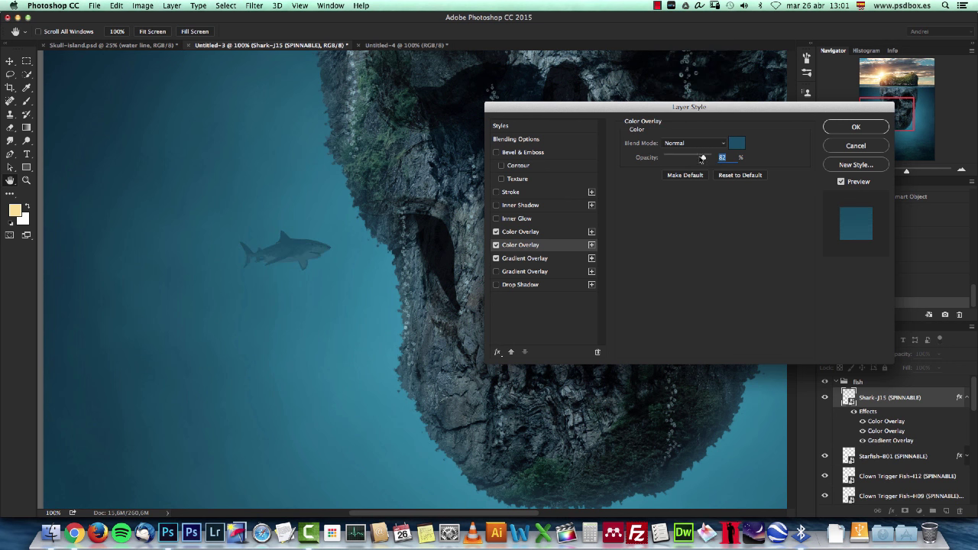
drag(702, 159, 680, 158)
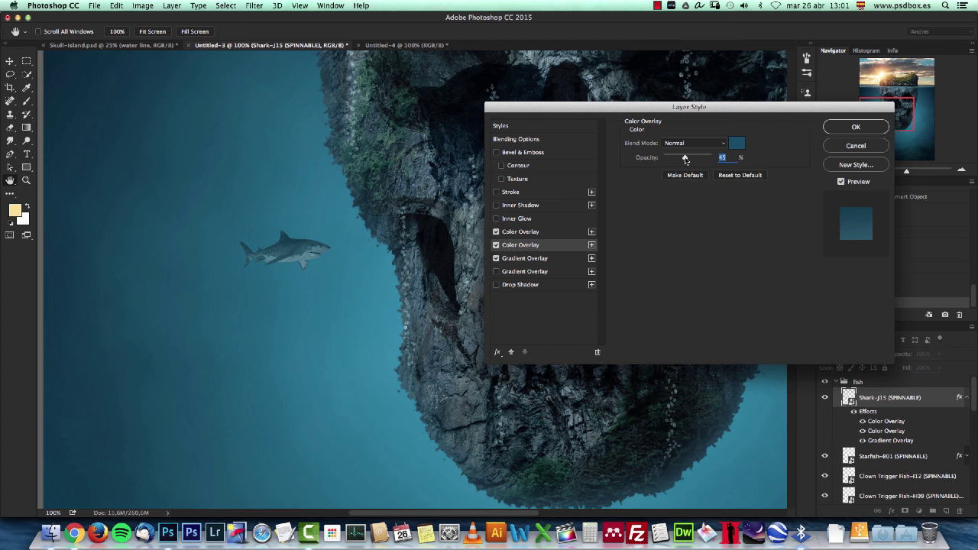
click(736, 144)
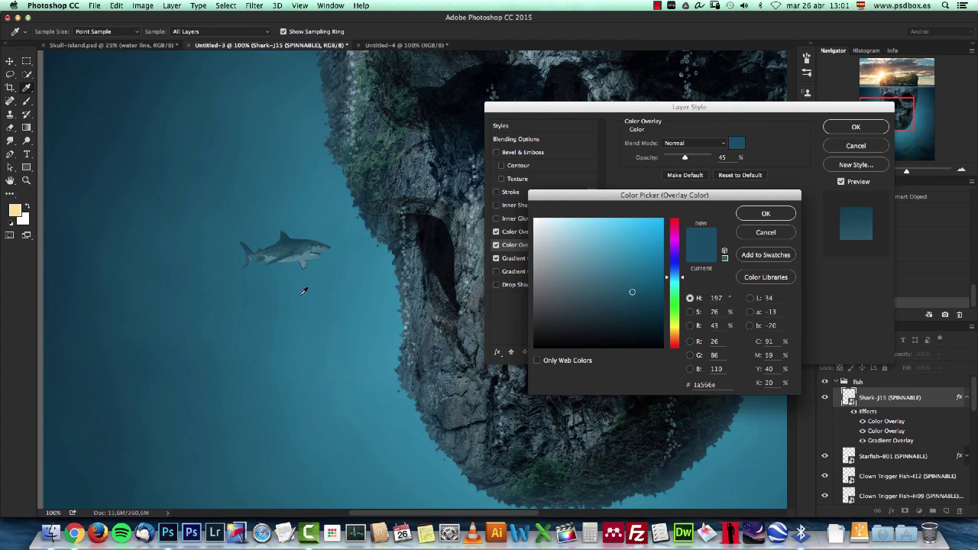
click(292, 274)
click(771, 215)
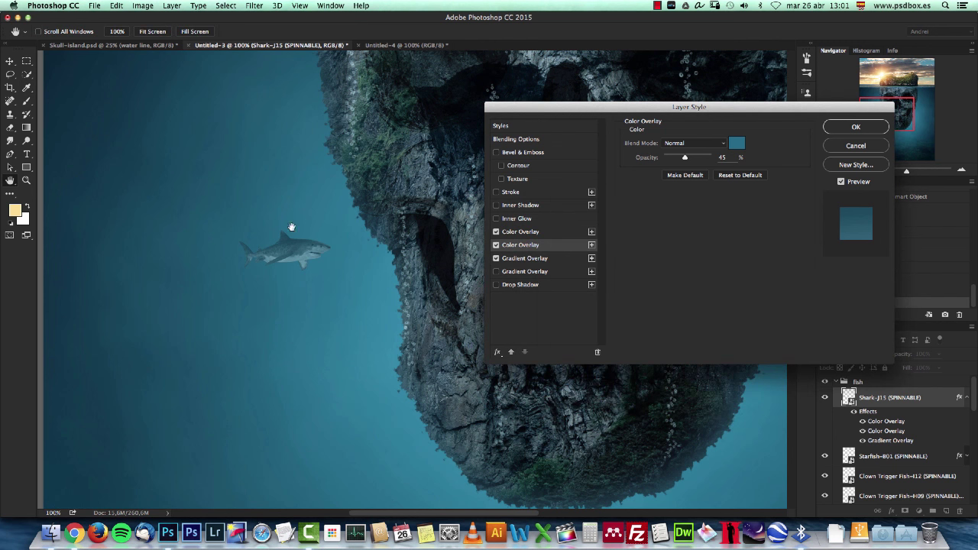
drag(685, 157, 689, 159)
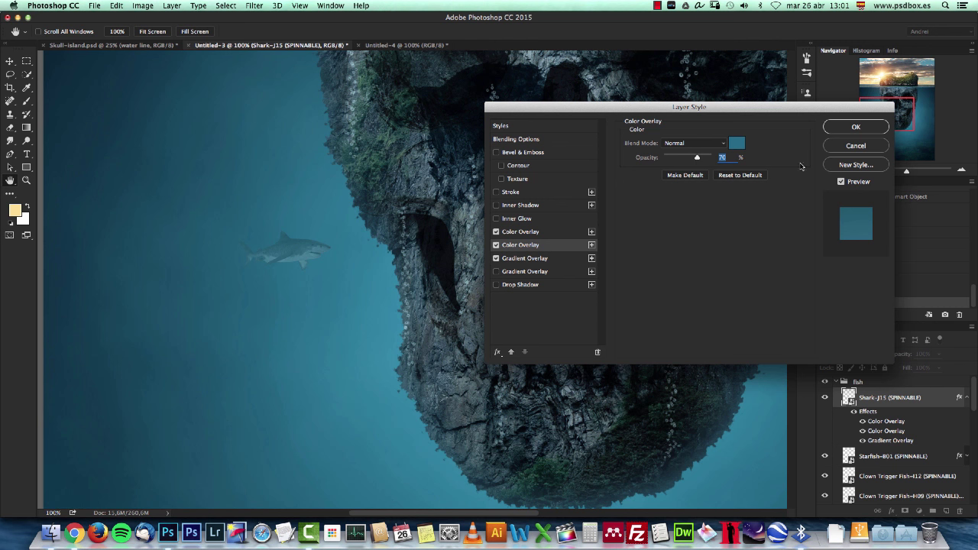
drag(701, 160, 696, 158)
drag(701, 158, 684, 159)
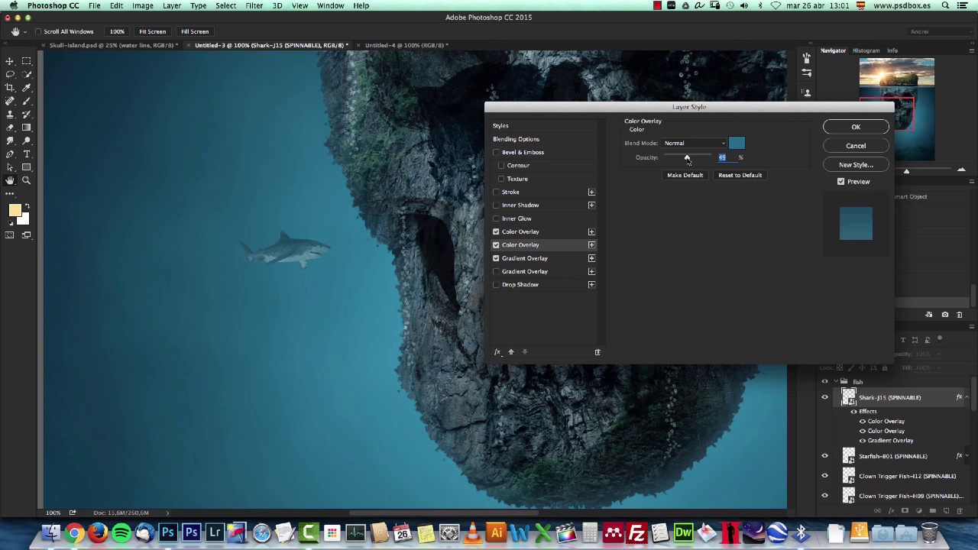
click(882, 126)
scroll(551, 272, down, 5)
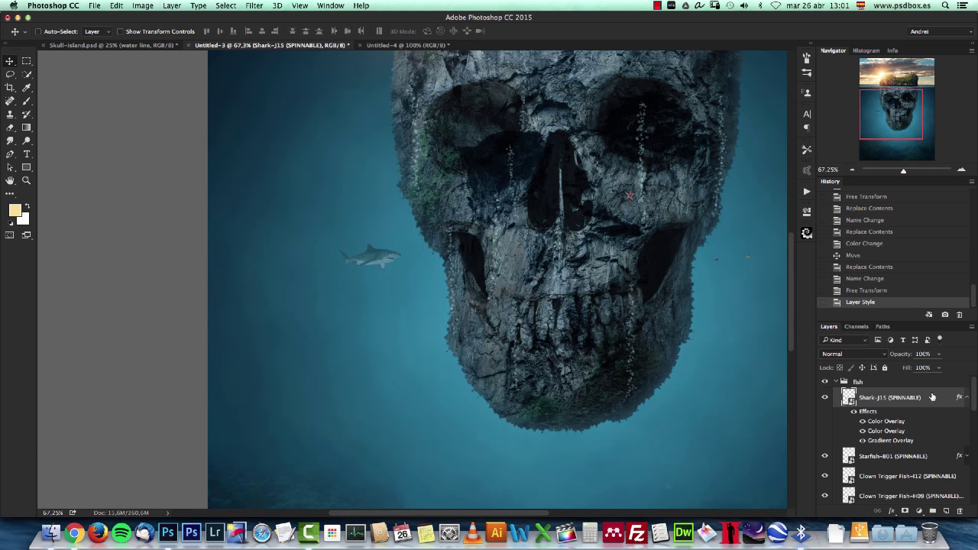
Move the shark down and left into the open water beside the skull.
click(853, 412)
click(854, 412)
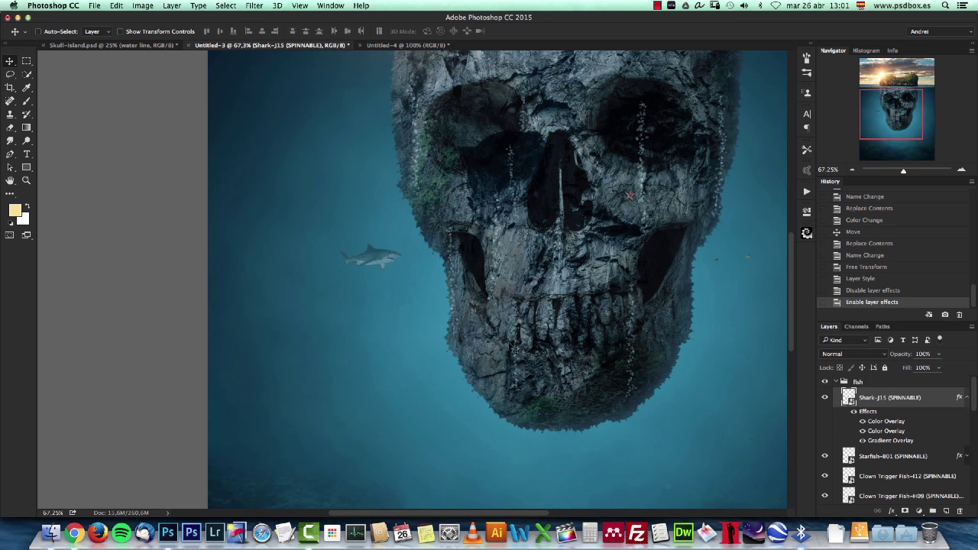
drag(388, 295, 372, 380)
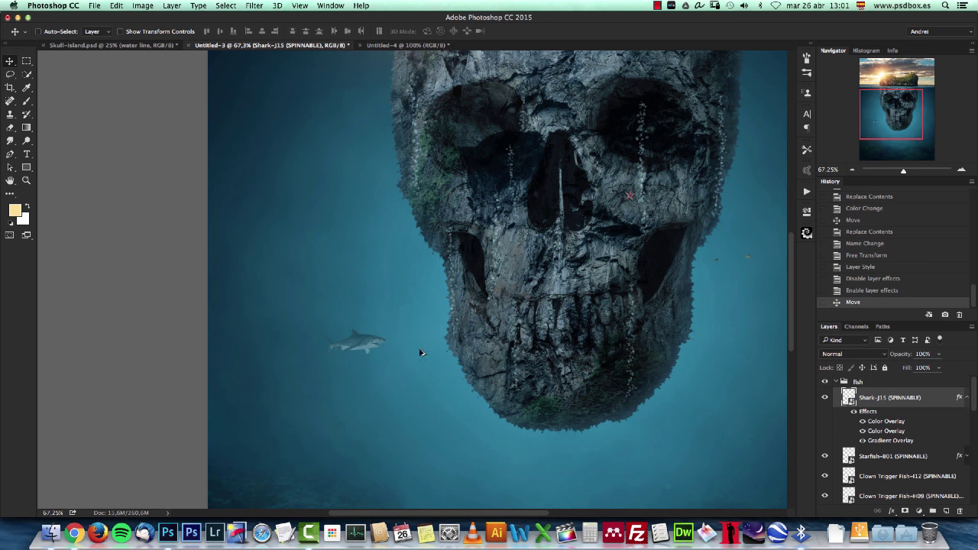
scroll(470, 334, down, 2)
drag(516, 330, 422, 347)
drag(289, 354, 299, 340)
scroll(444, 284, down, 3)
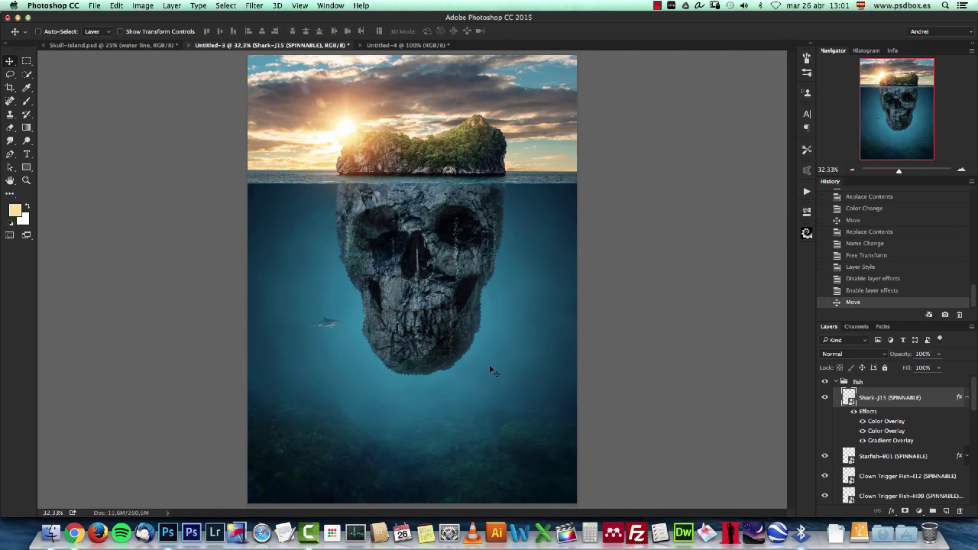
Zoom to 50%, bring the sky above the island into view, and collapse the fish group.
click(962, 170)
click(961, 170)
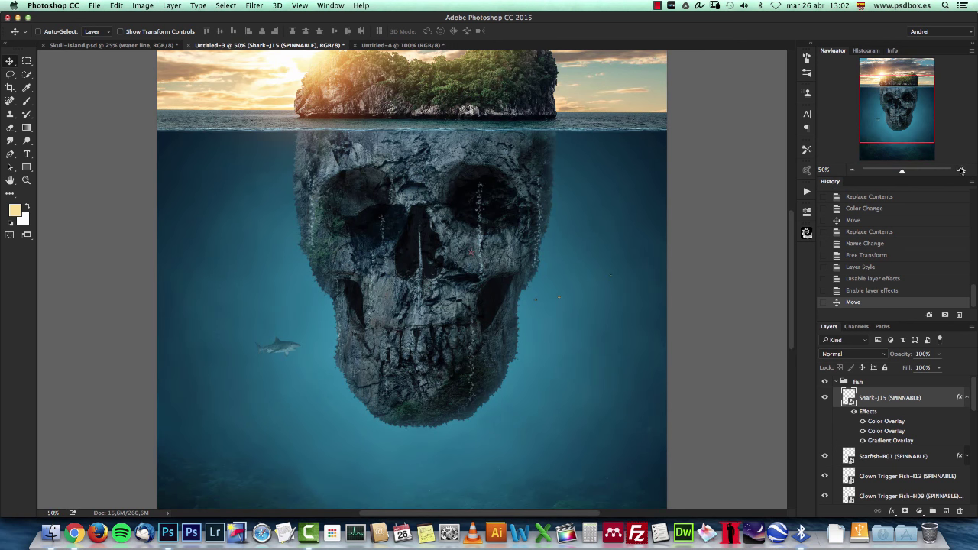
drag(923, 111, 919, 98)
drag(528, 170, 547, 197)
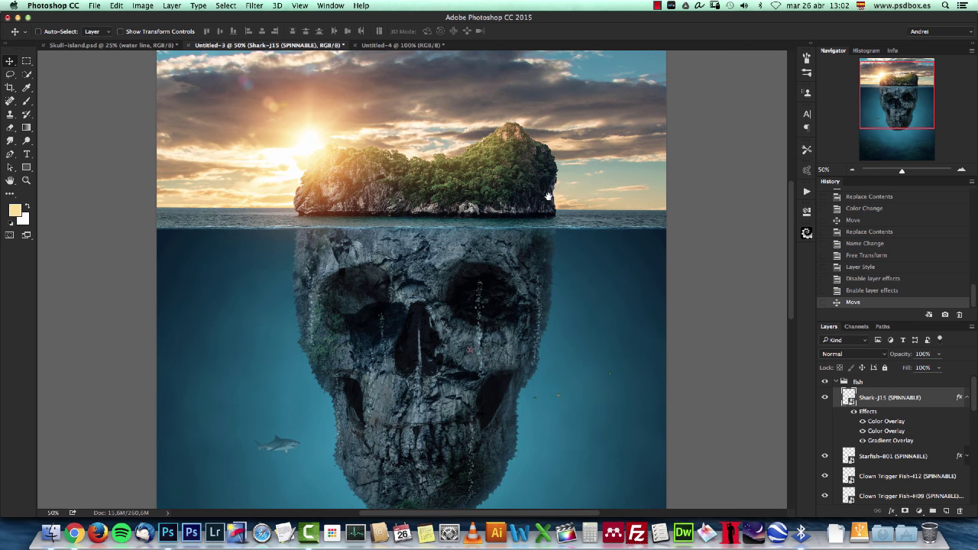
click(833, 384)
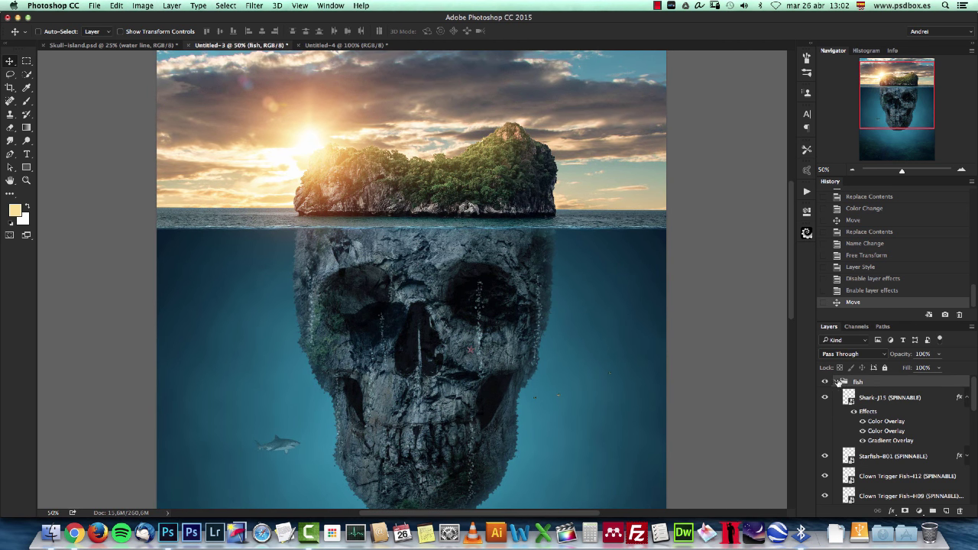
click(836, 382)
Create a new layer named 'boat'.
click(946, 511)
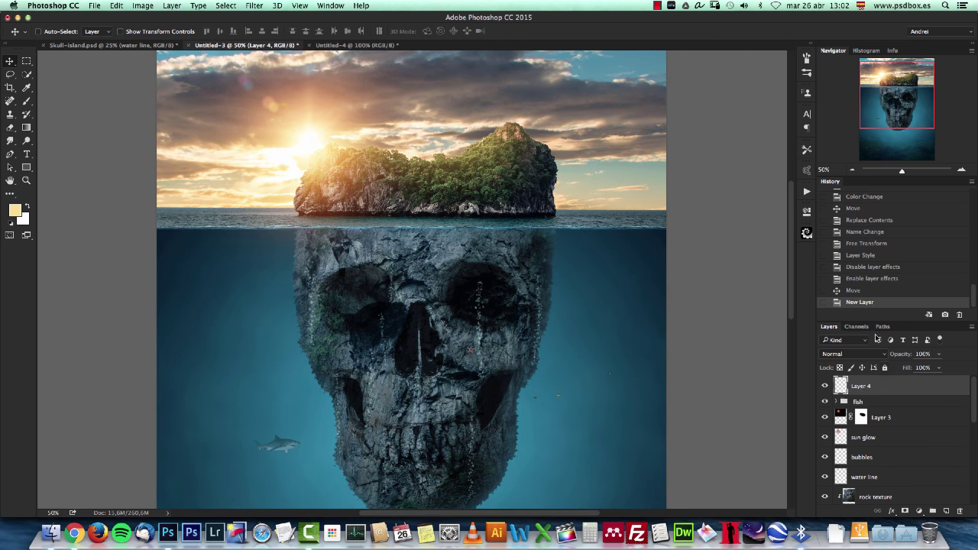
double_click(861, 386)
text(boat)
key(Return)
Place a high-resolution, shadowless PixelSquid catamaran at the waterline, turned to a slightly different angle.
click(806, 233)
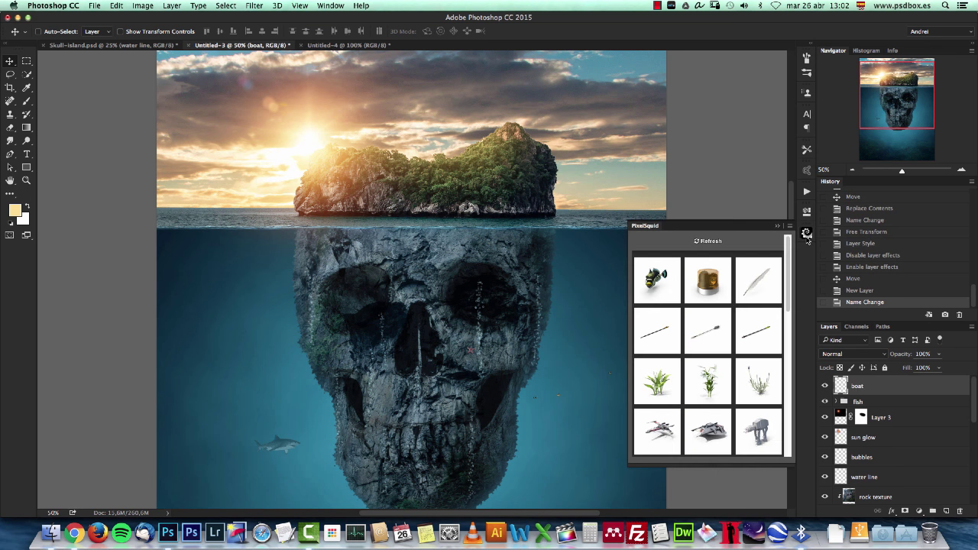
drag(789, 256, 789, 329)
click(662, 373)
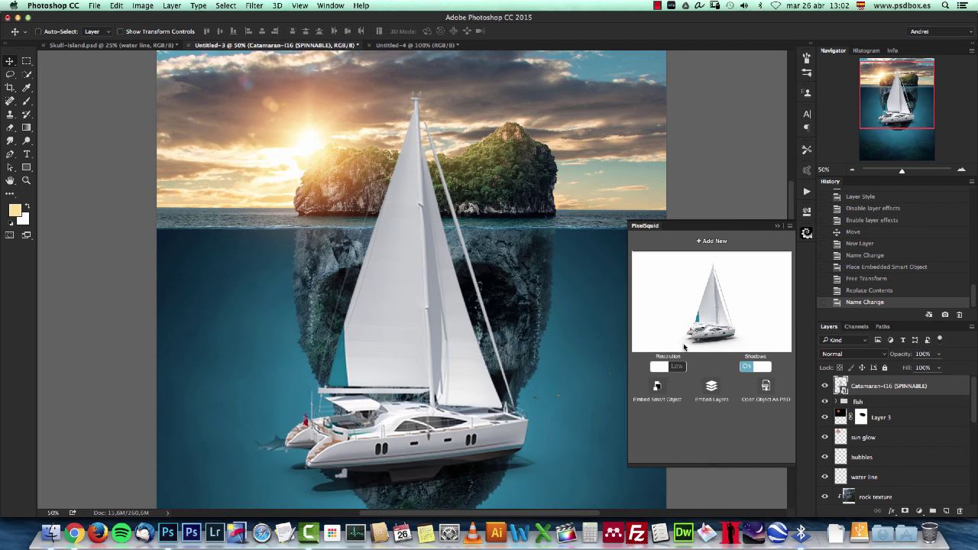
click(672, 370)
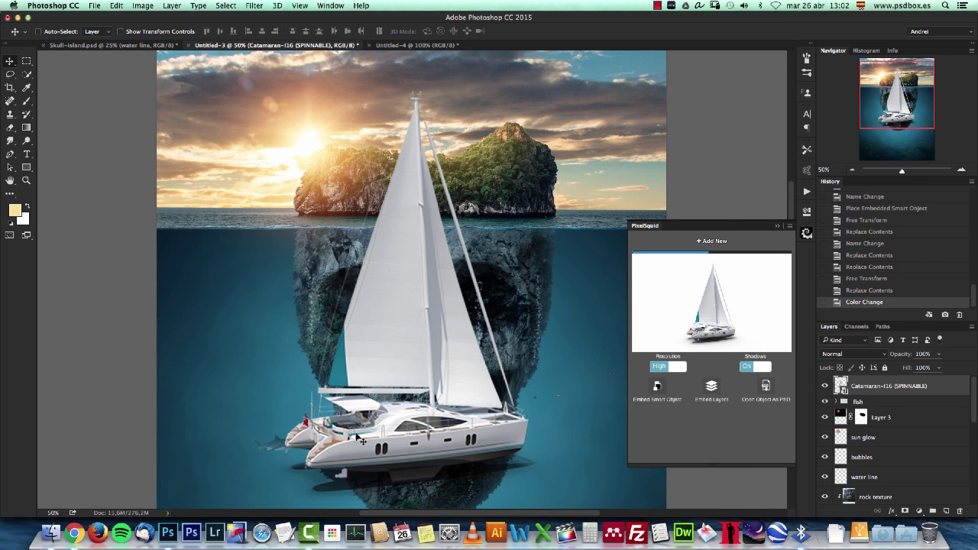
click(752, 368)
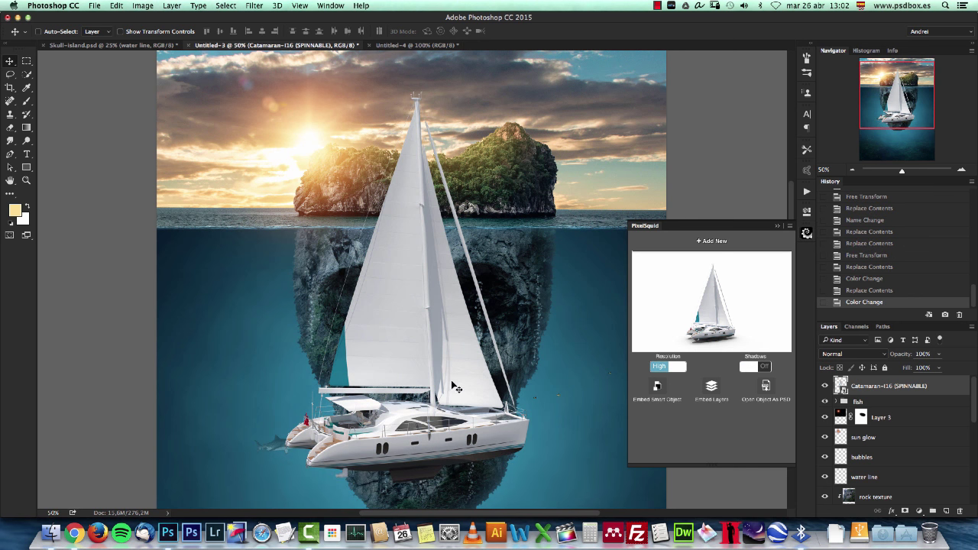
drag(458, 403, 380, 186)
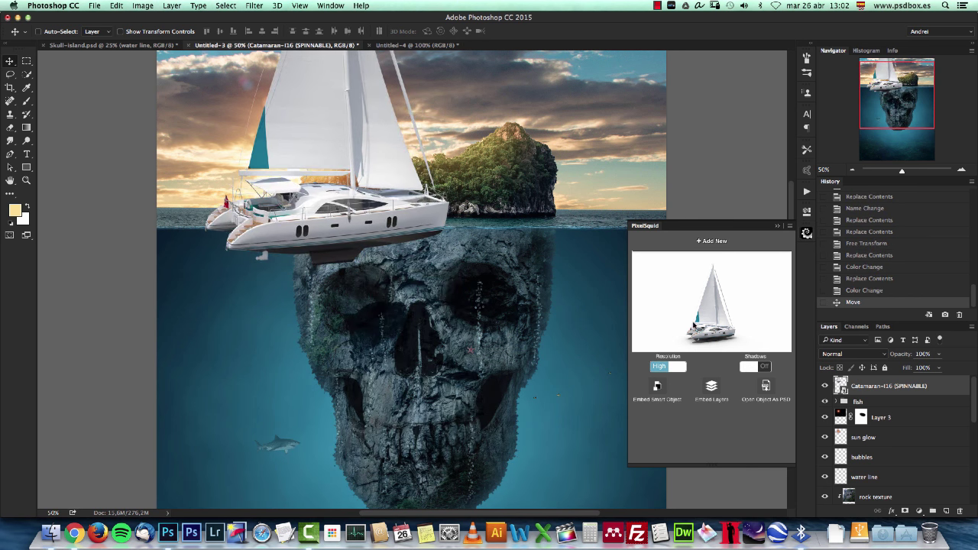
drag(712, 327, 713, 320)
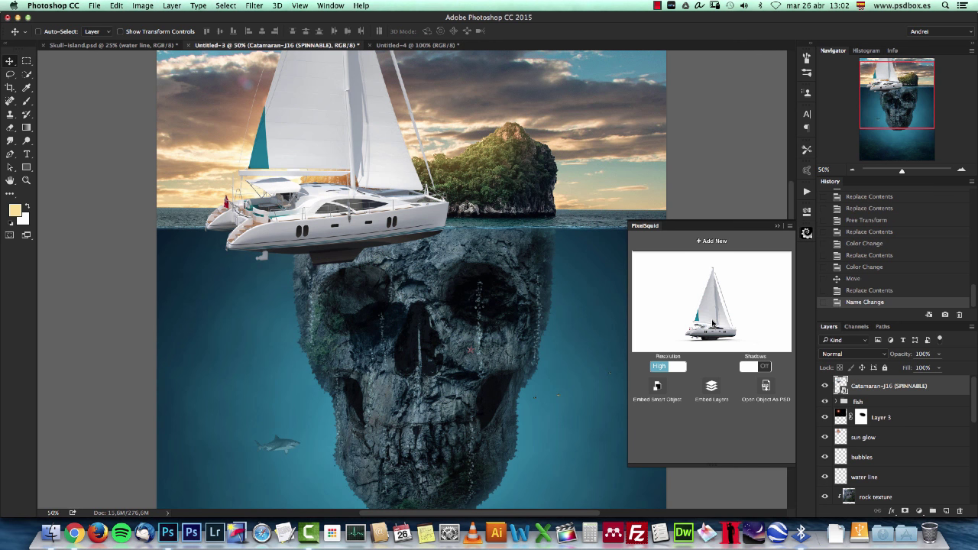
click(777, 227)
Add a layer mask, then scale the catamaran down onto the waterline left of the island.
click(905, 511)
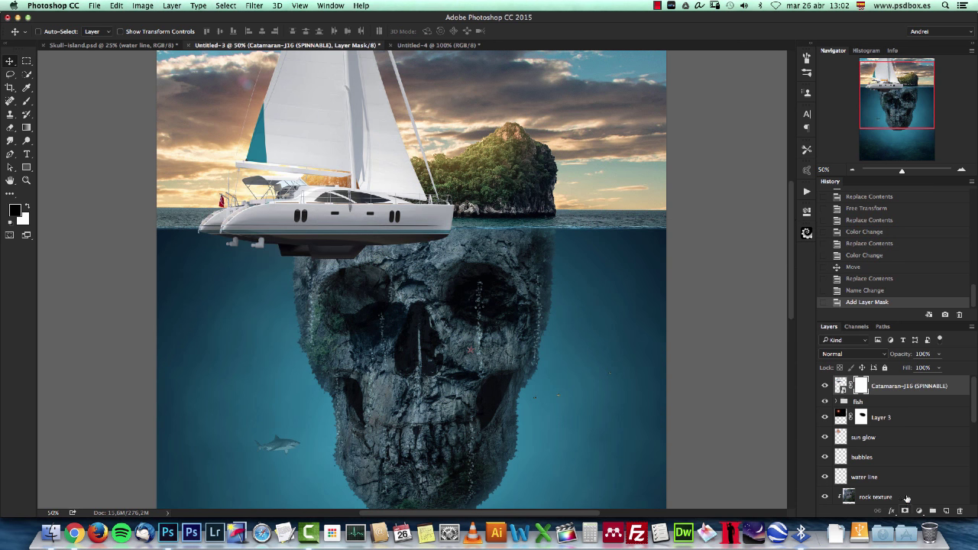
key(super+t)
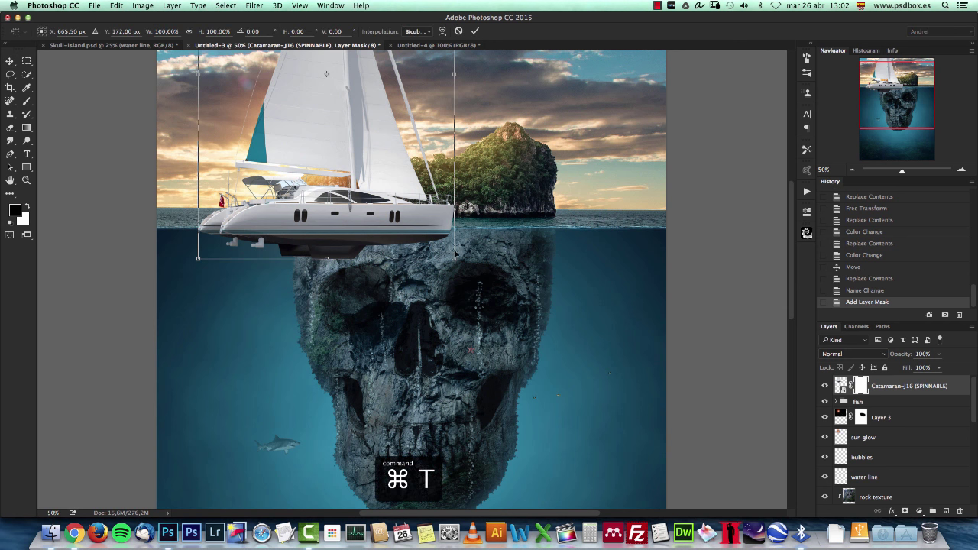
drag(452, 256, 283, 177)
drag(304, 227, 289, 206)
drag(275, 168, 270, 185)
key(Return)
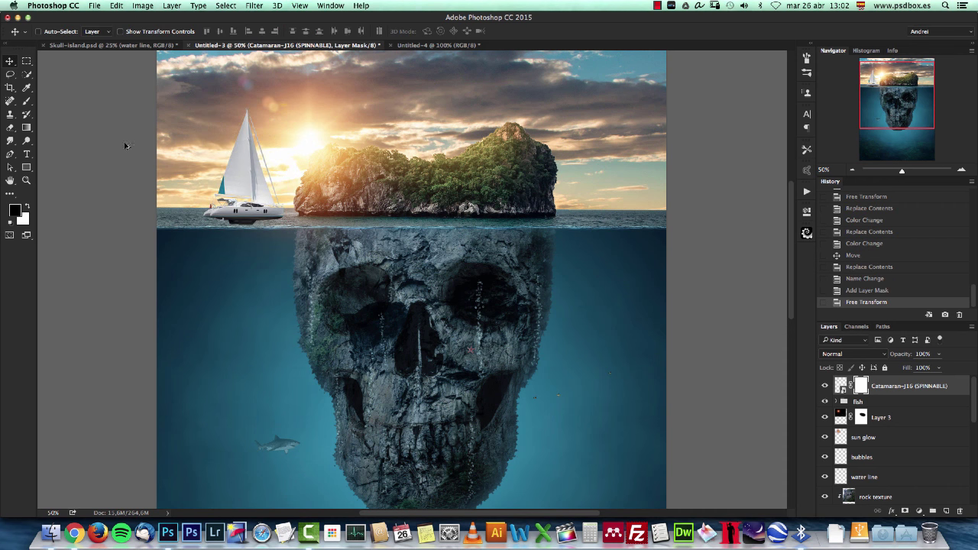
Set up a small, fully hard brush for masking.
scroll(145, 181, up, 6)
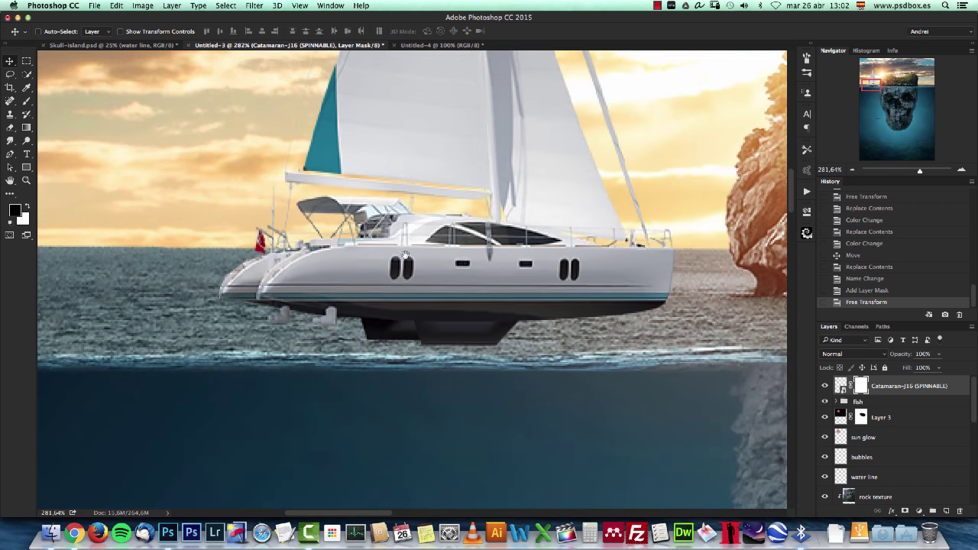
scroll(216, 293, right, 3)
click(27, 100)
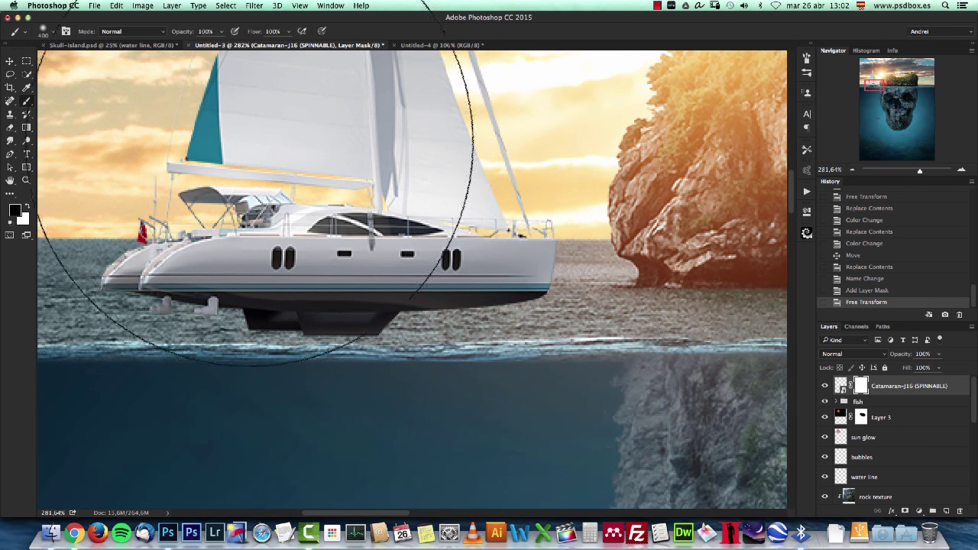
right_click(320, 167)
drag(339, 188, 382, 191)
click(318, 166)
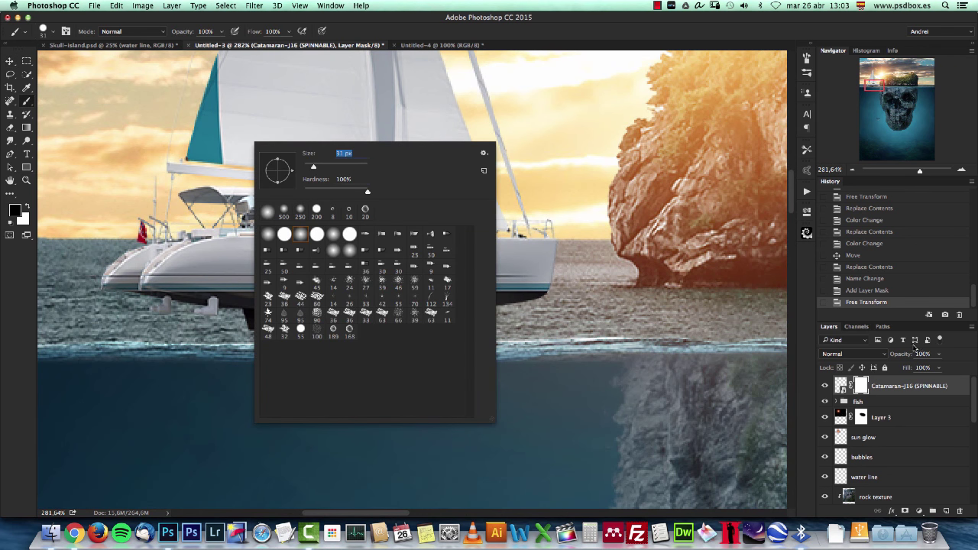
key(Return)
Mask out the hull bottoms and dark keels, then reposition the catamaran at 100% view.
drag(114, 329, 99, 305)
mouse_move(404, 328)
mouse_down()
mouse_move(546, 323)
mouse_move(382, 312)
mouse_move(371, 301)
mouse_up()
drag(573, 323, 510, 329)
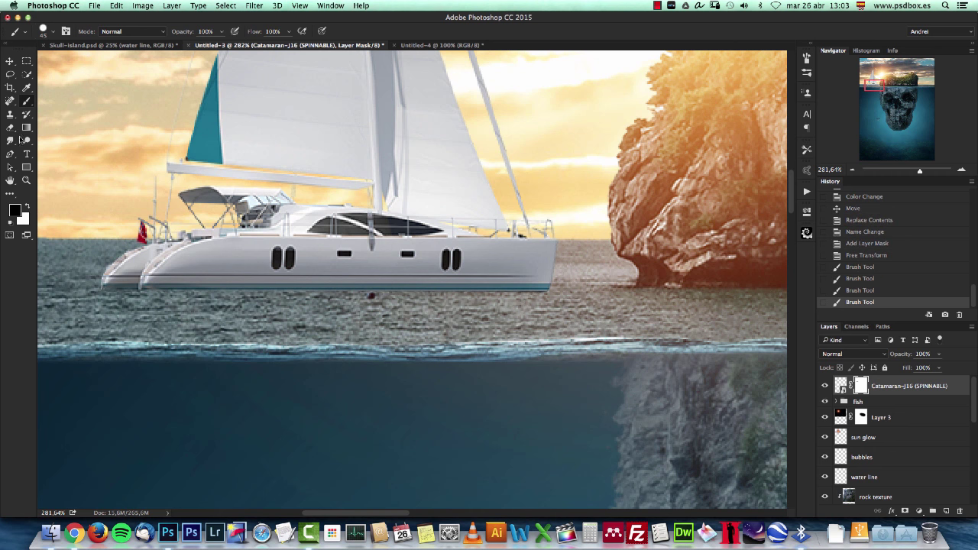
key(v)
key(super+1)
drag(359, 232, 396, 238)
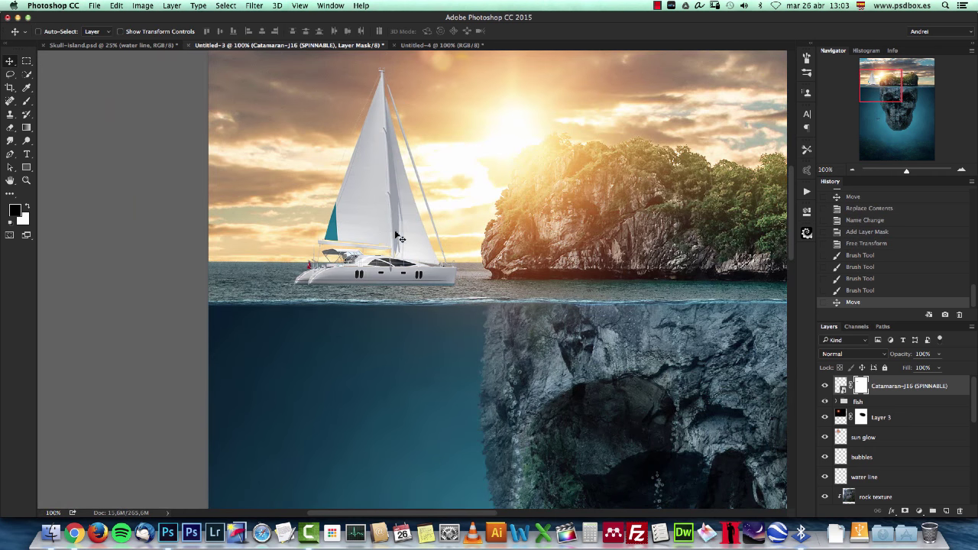
Create Layer 4 in Multiply mode with the sea's teal as painting colour.
click(945, 511)
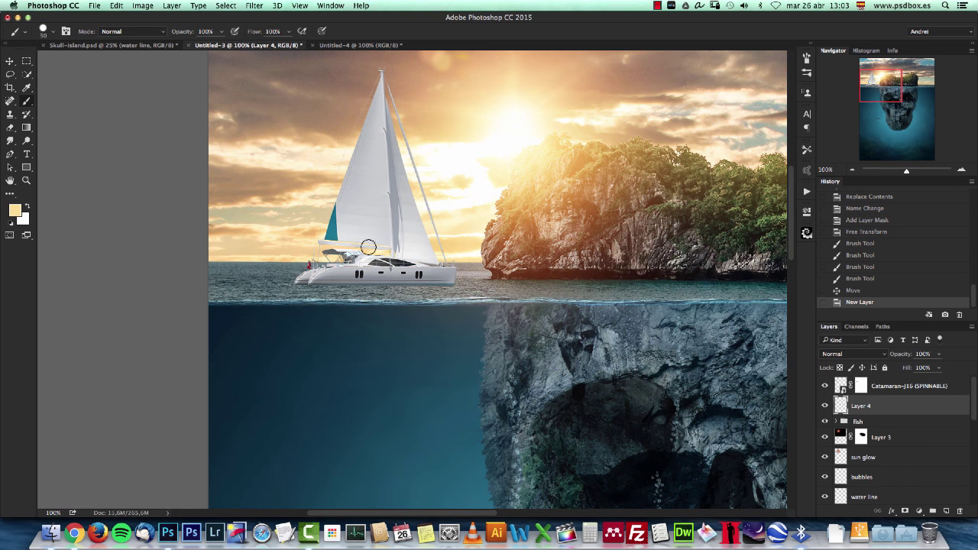
right_click(368, 248)
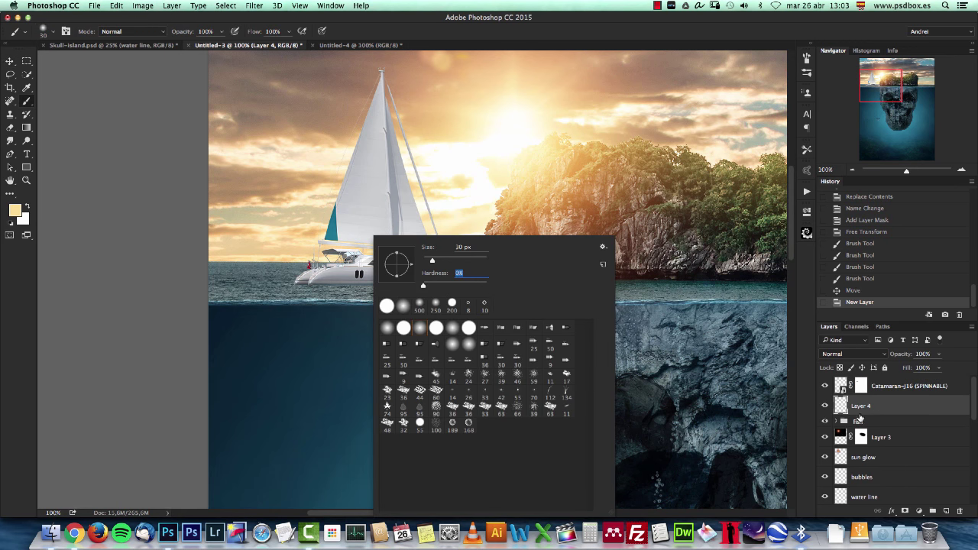
click(859, 411)
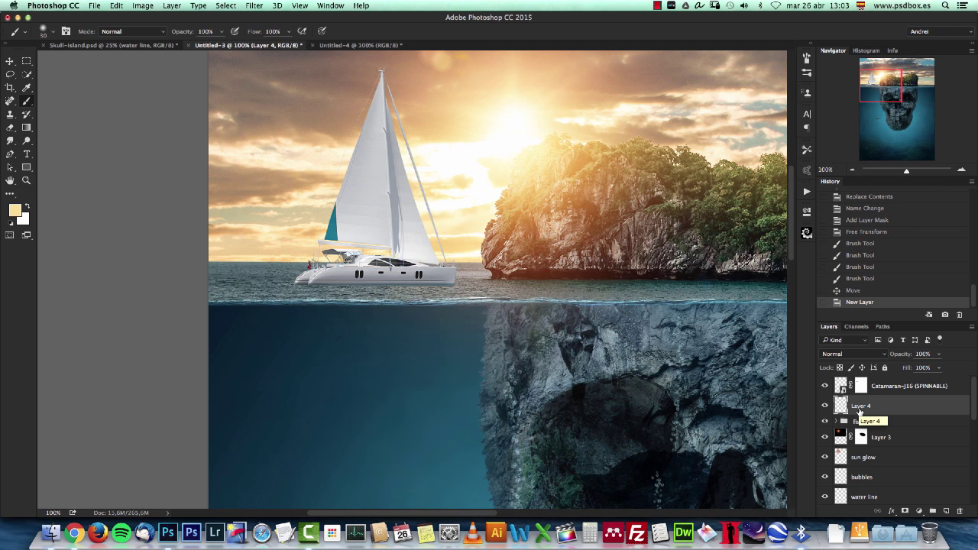
key(d)
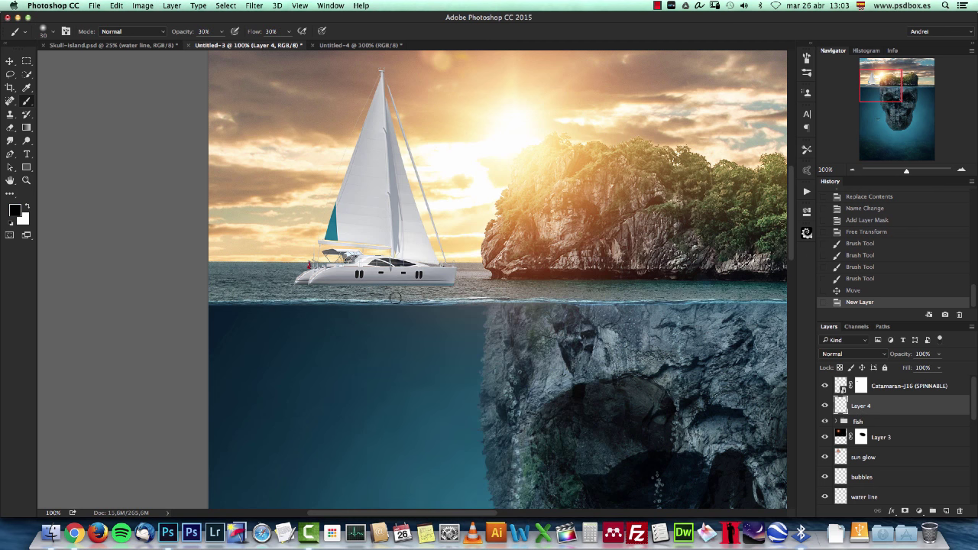
scroll(375, 282, up, 1)
scroll(371, 281, up, 2)
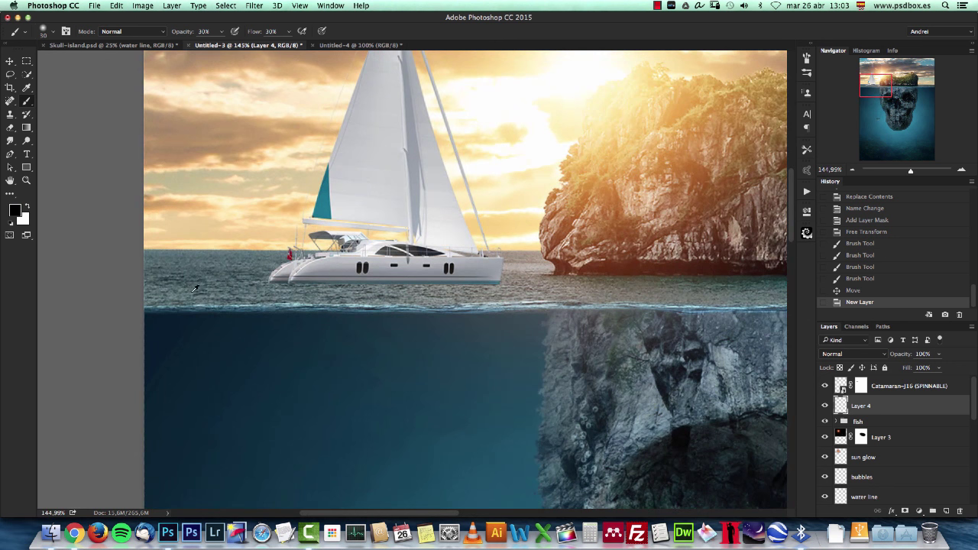
alt+click(168, 276)
click(856, 354)
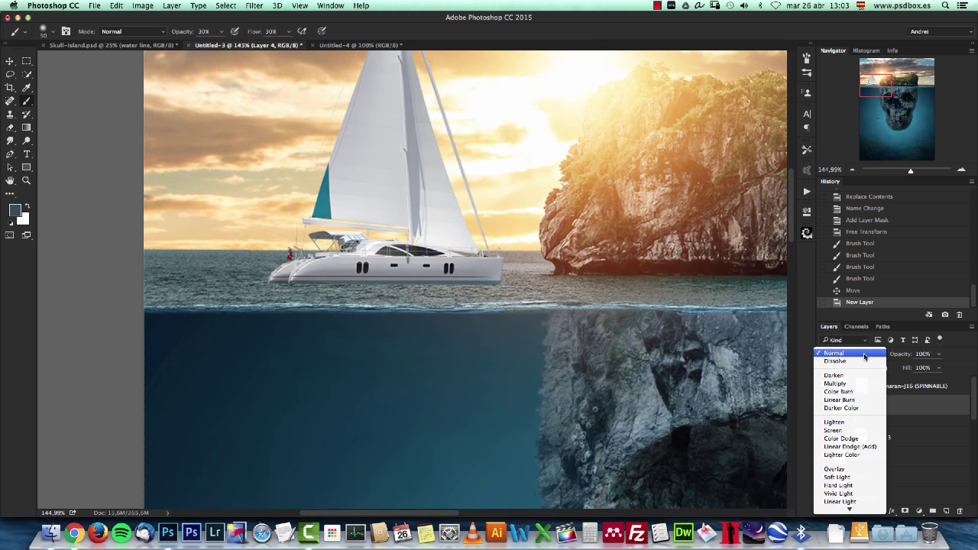
click(835, 383)
Paint soft shadow along the catamaran's hull waterline and under the left hull.
mouse_move(489, 278)
mouse_down()
mouse_move(299, 280)
mouse_move(500, 281)
mouse_move(320, 281)
mouse_up()
key(bracketleft)
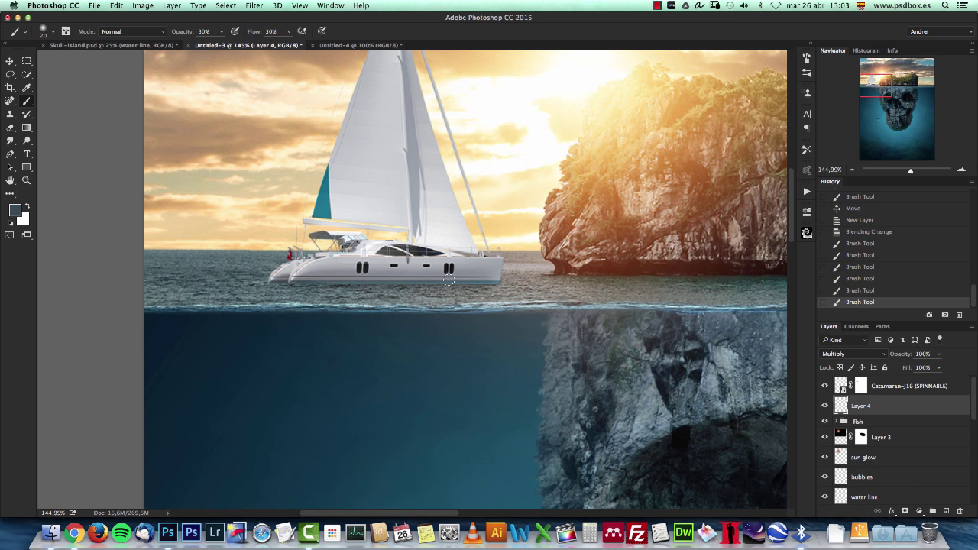
drag(493, 278, 378, 287)
mouse_move(299, 286)
mouse_down()
mouse_move(252, 285)
mouse_move(410, 296)
mouse_up()
drag(285, 299, 362, 285)
drag(252, 295, 312, 288)
key(super+1)
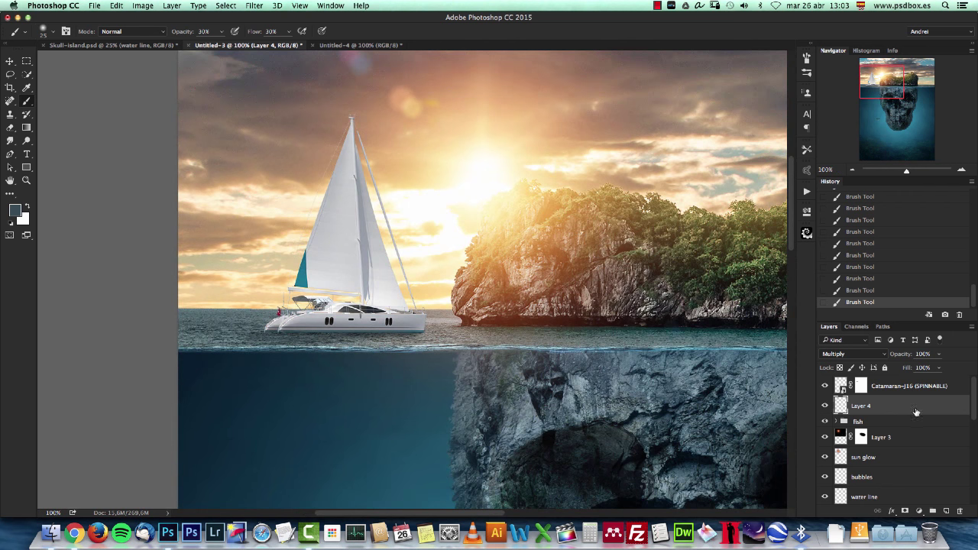
Give Catamaran-J16 a colour overlay using a tan colour sampled from the sky.
double_click(954, 389)
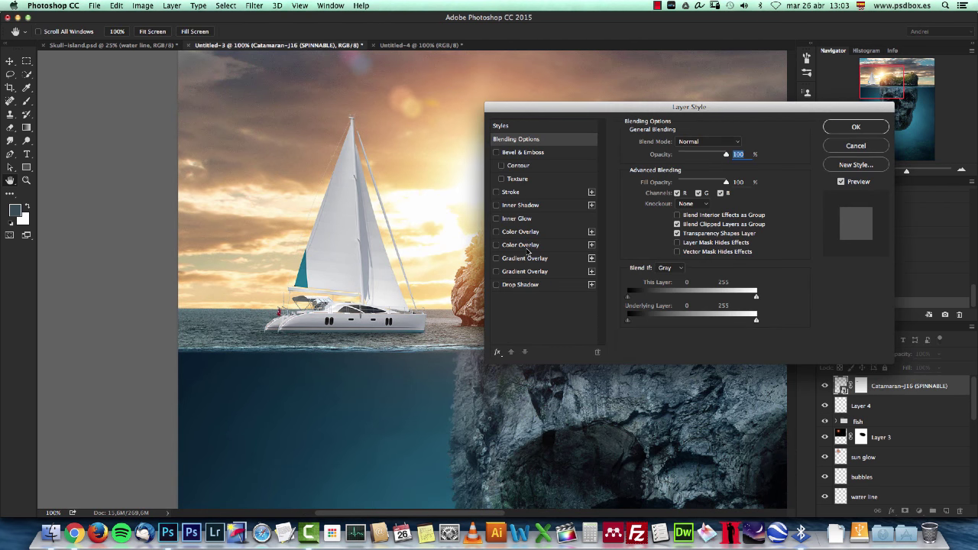
click(524, 258)
click(496, 258)
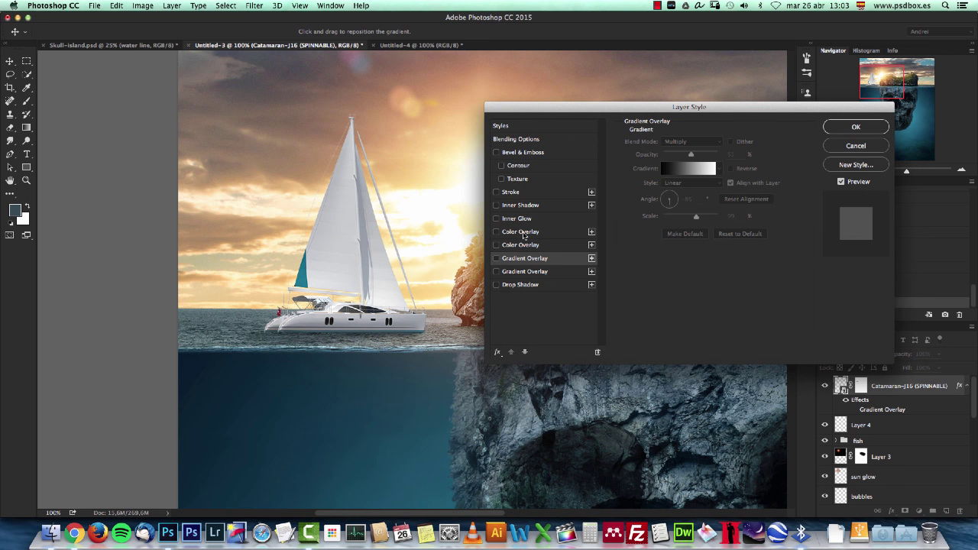
click(523, 232)
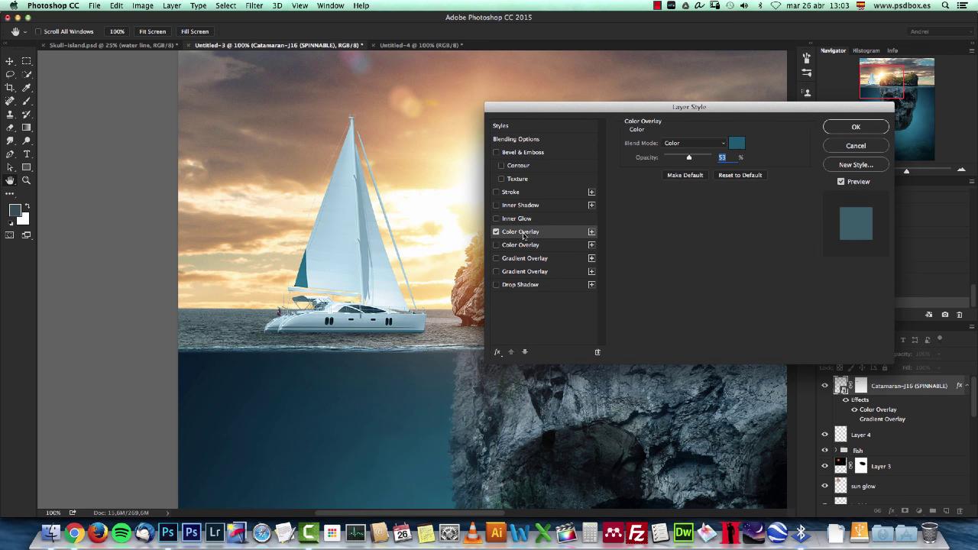
click(730, 147)
click(274, 157)
click(759, 214)
Add a gradient overlay at 90°, scale 94, with low opacity.
click(530, 260)
click(668, 194)
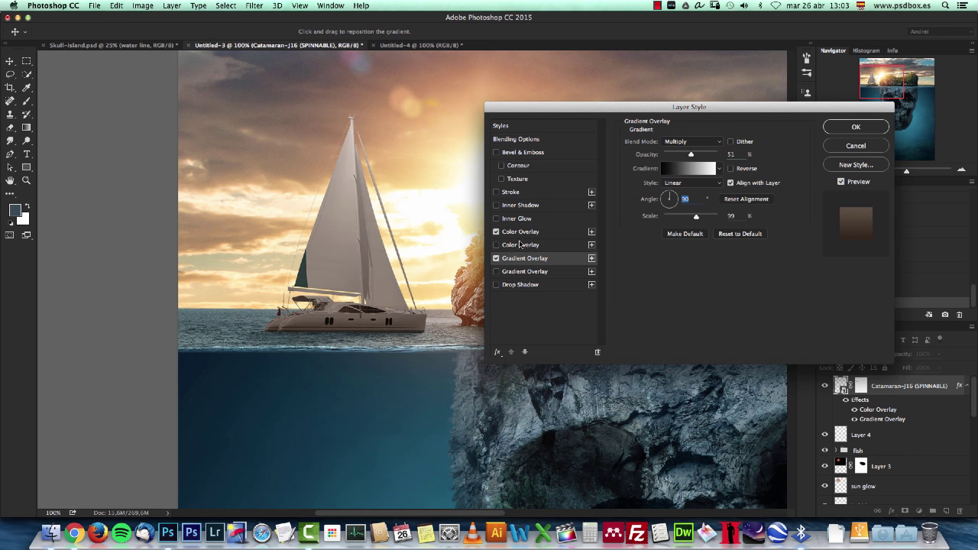
mouse_move(692, 219)
mouse_down()
mouse_move(677, 219)
mouse_move(693, 217)
mouse_up()
drag(690, 155, 672, 154)
click(497, 259)
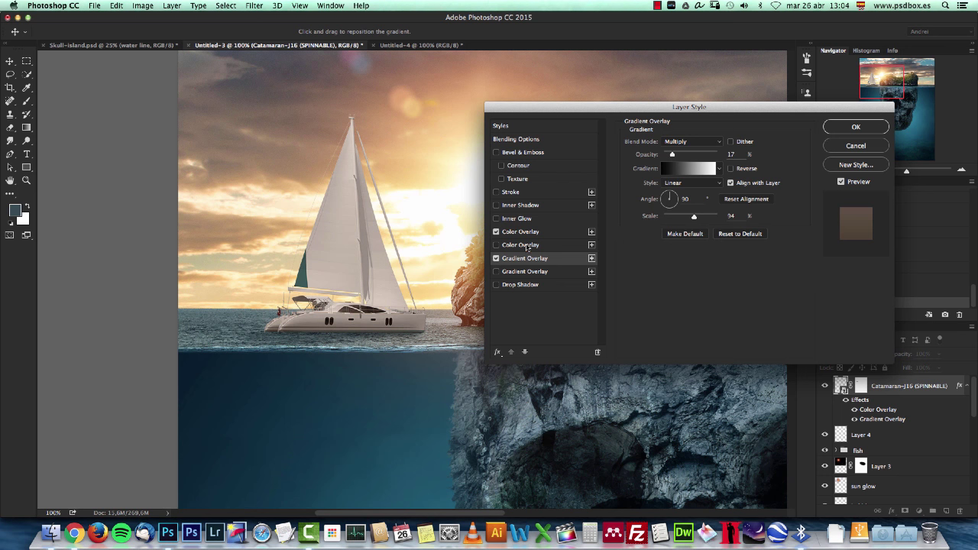
Shift the colour overlay to a lighter, warmer yellow cream and apply the layer style.
click(521, 231)
click(736, 143)
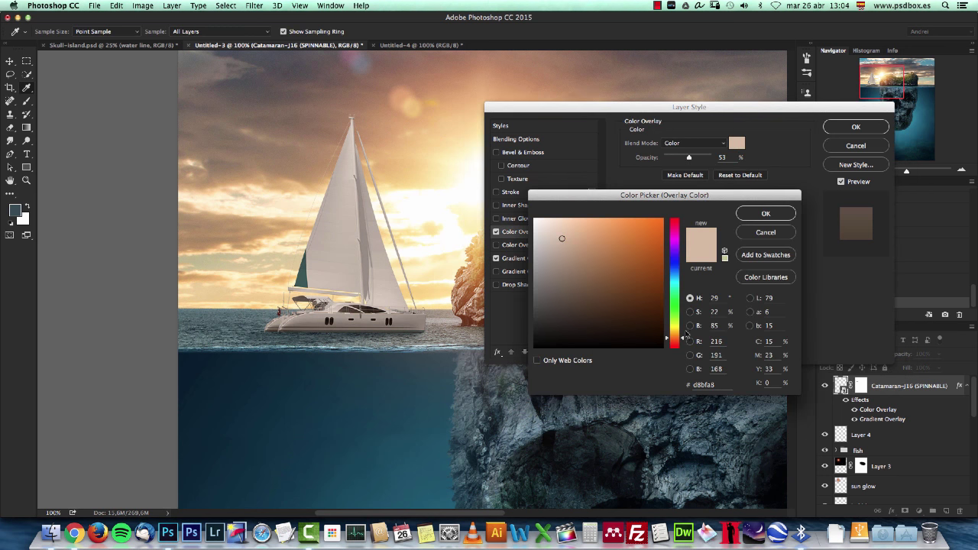
drag(678, 340, 678, 337)
drag(604, 231, 567, 227)
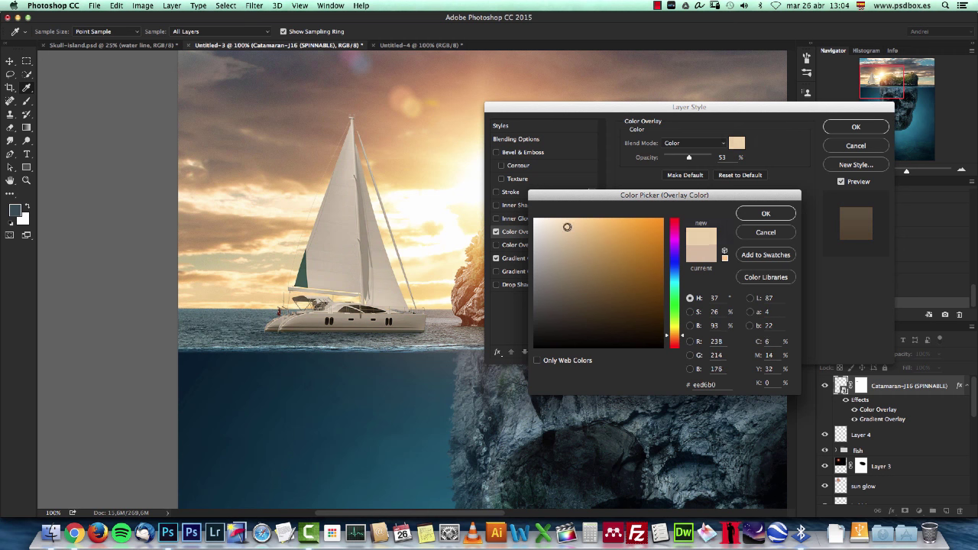
click(786, 218)
click(881, 130)
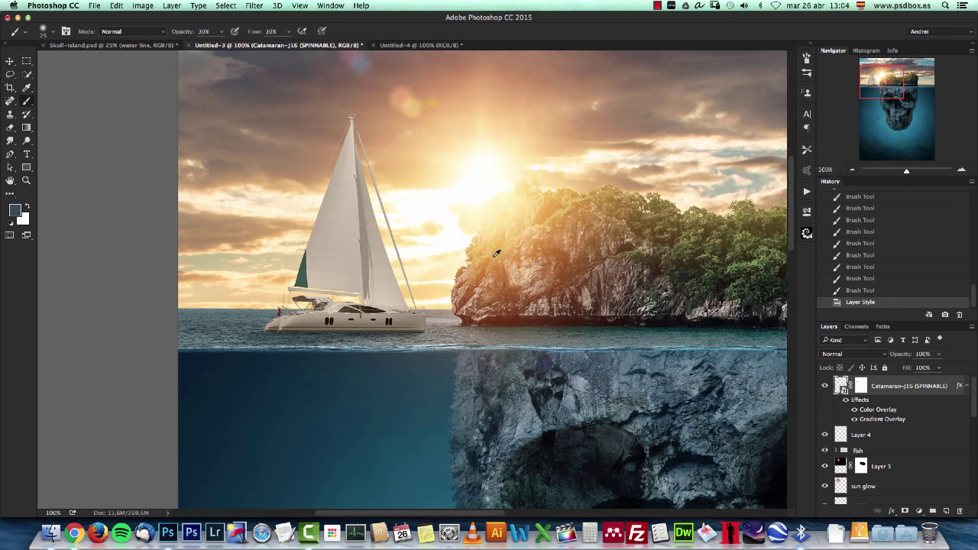
Centre the island in view, collapse the catamaran's effects, and add empty Layer 5.
scroll(497, 254, down, 3)
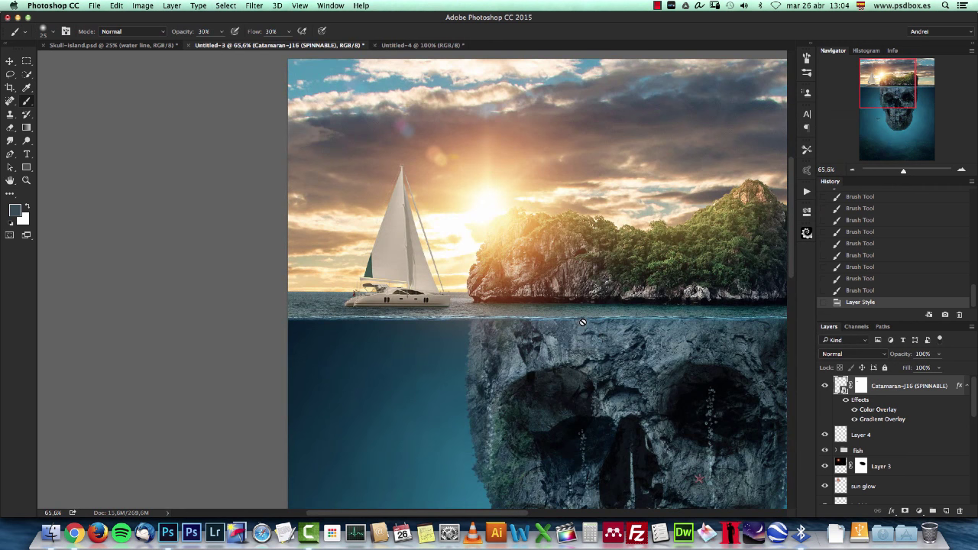
scroll(582, 323, down, 4)
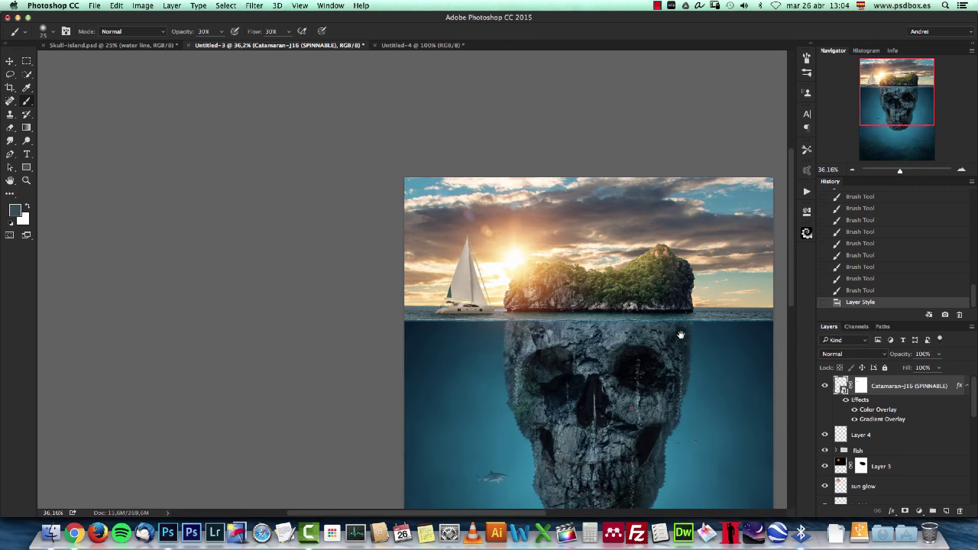
drag(680, 335, 478, 305)
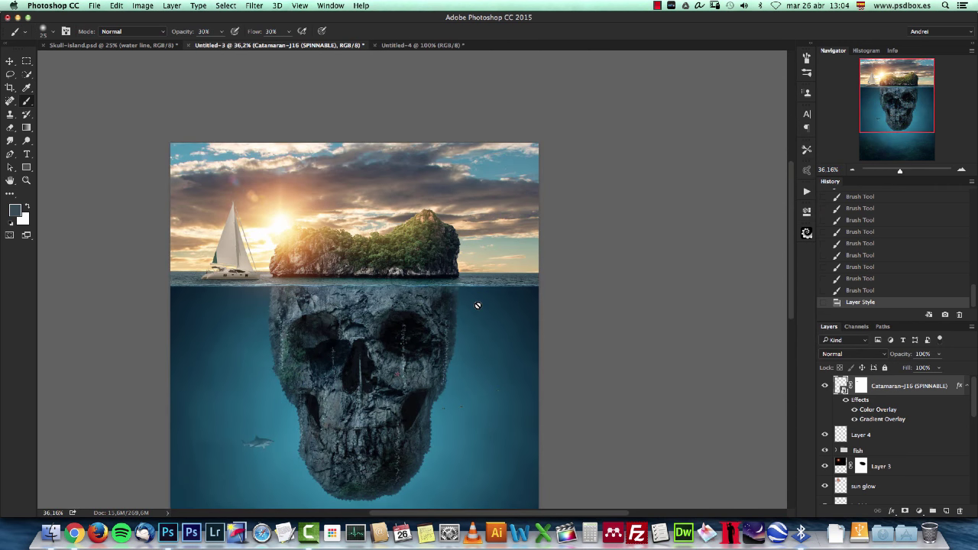
scroll(309, 237, up, 3)
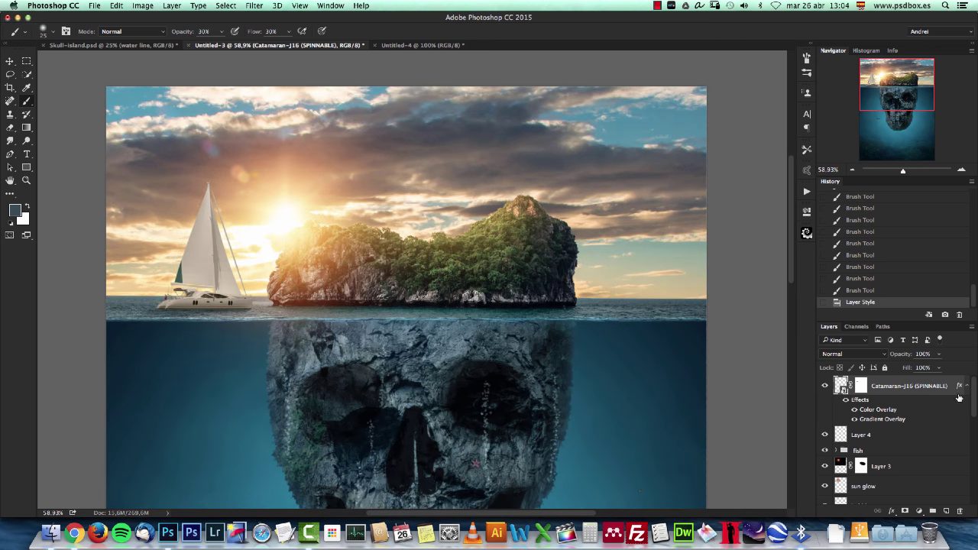
click(967, 386)
click(947, 510)
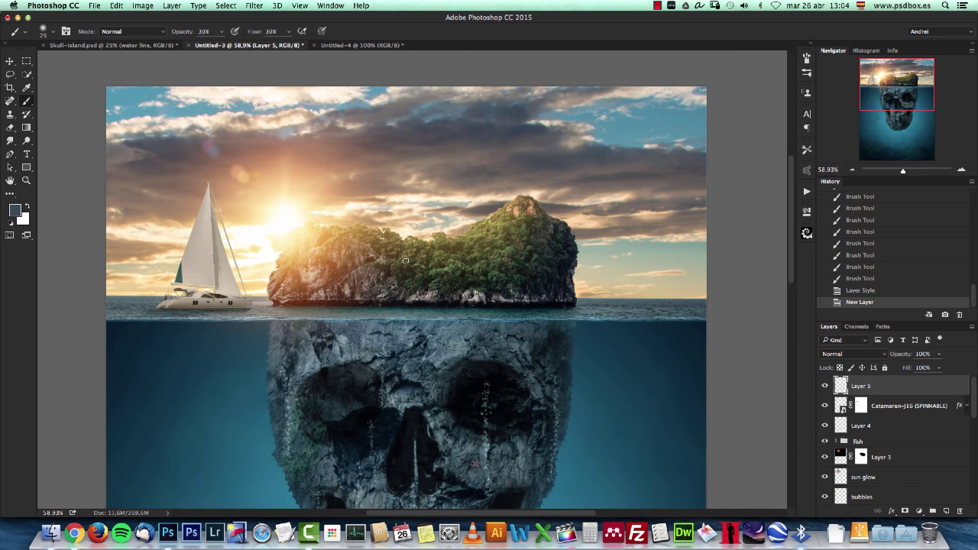
Replace the default brushes with the Flying-Birds brush set without saving the current set.
right_click(398, 208)
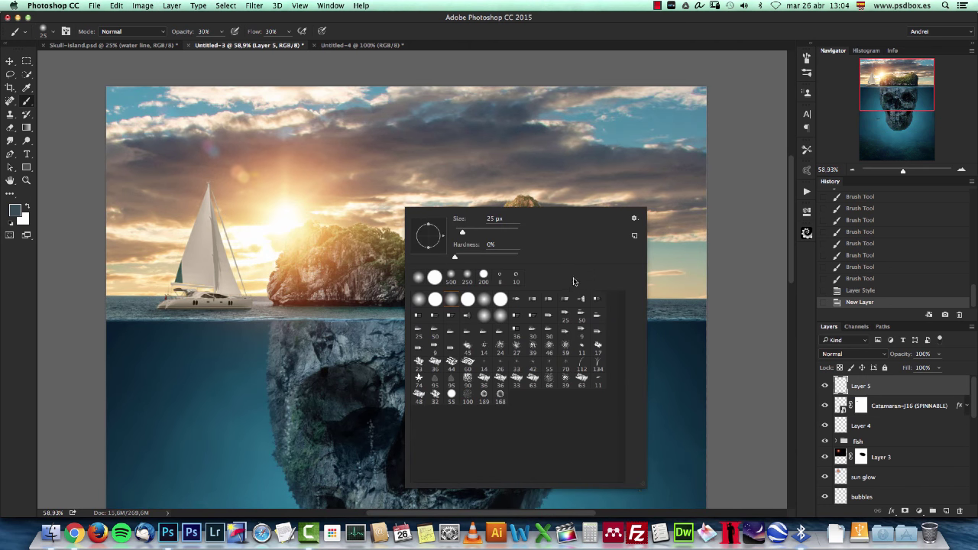
click(634, 219)
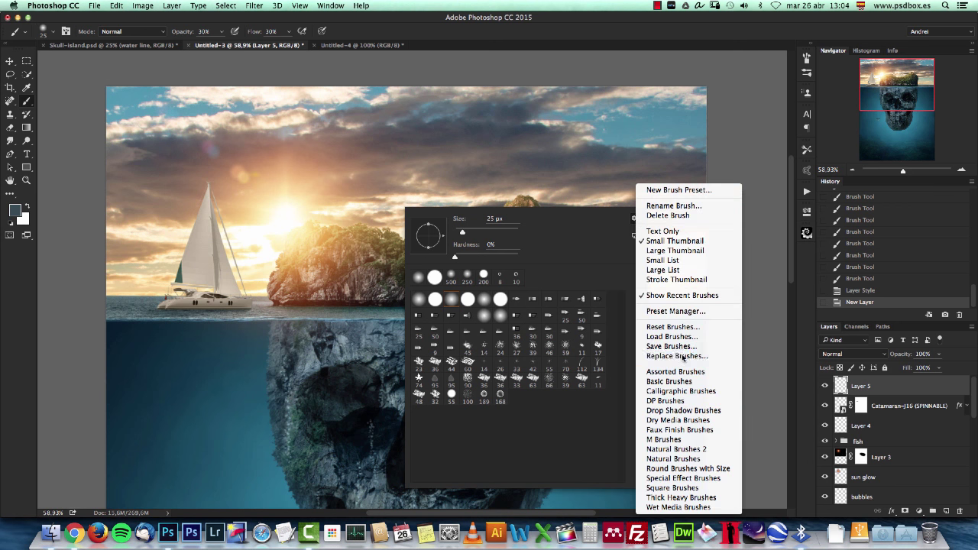
click(683, 357)
click(443, 186)
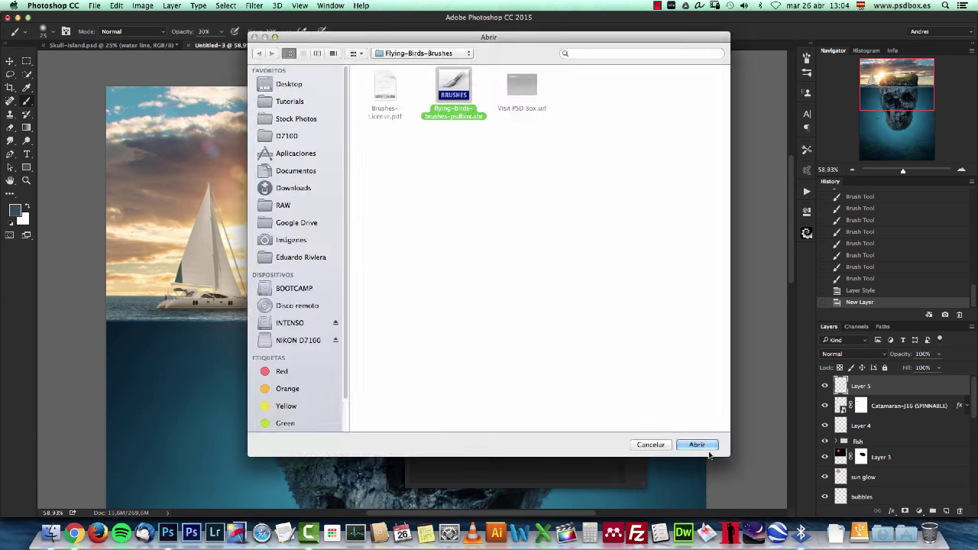
key(Return)
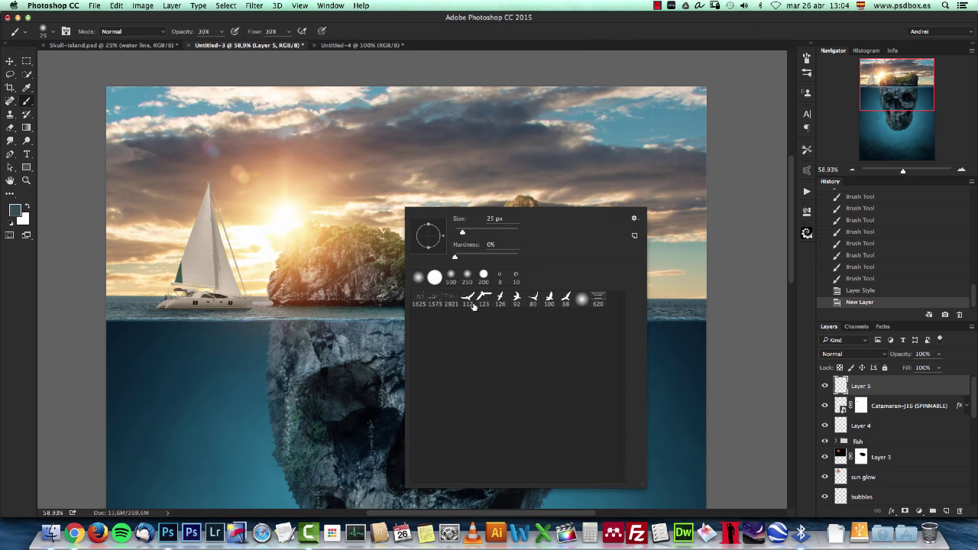
Try stamping black 1573 bird-brush silhouettes in the sky, undoing the attempts.
click(435, 301)
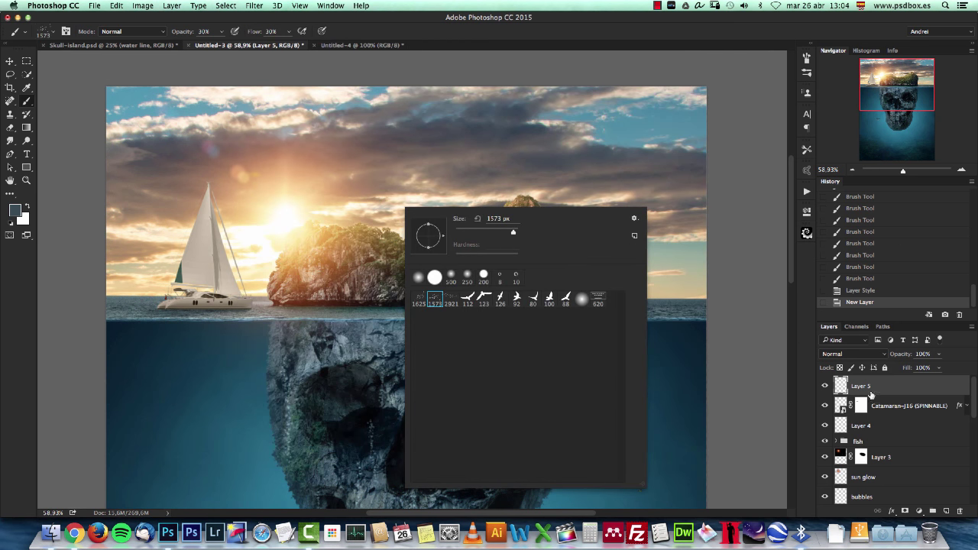
mouse_move(428, 306)
mouse_down()
mouse_move(321, 291)
mouse_move(455, 273)
mouse_up()
key(bracketleft)
key(bracketleft)
key(bracketleft)
key(bracketleft)
key(d)
click(340, 212)
scroll(340, 212, up, 5)
key(super+z)
key(0)
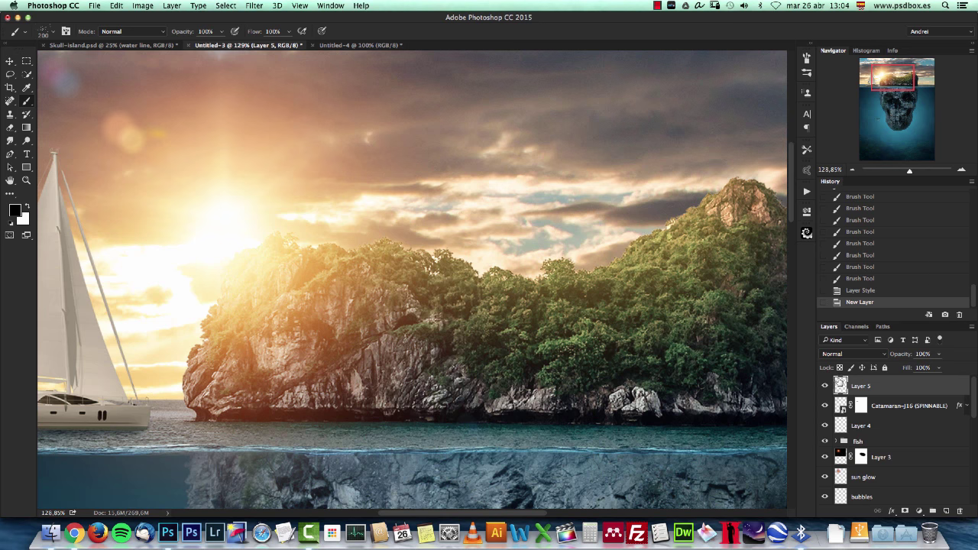
click(341, 185)
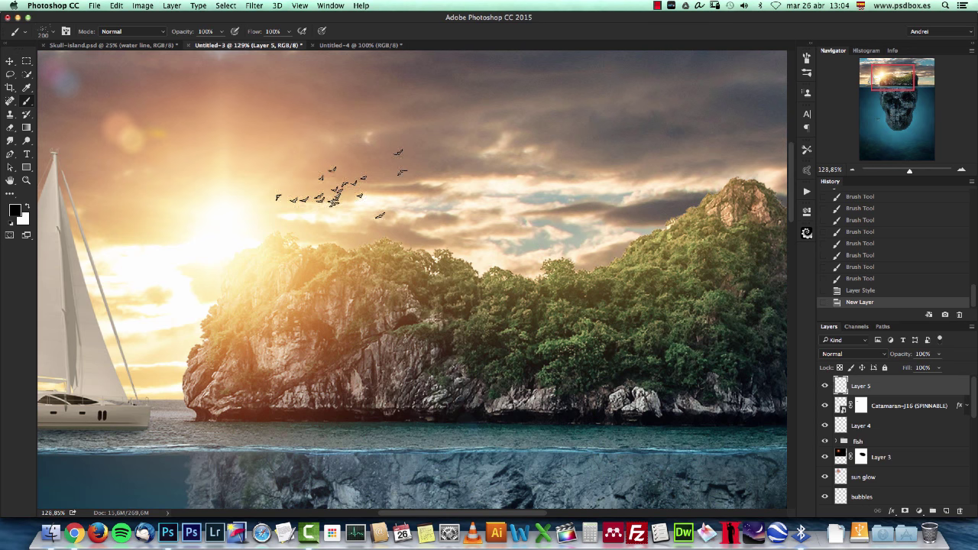
key(super+1)
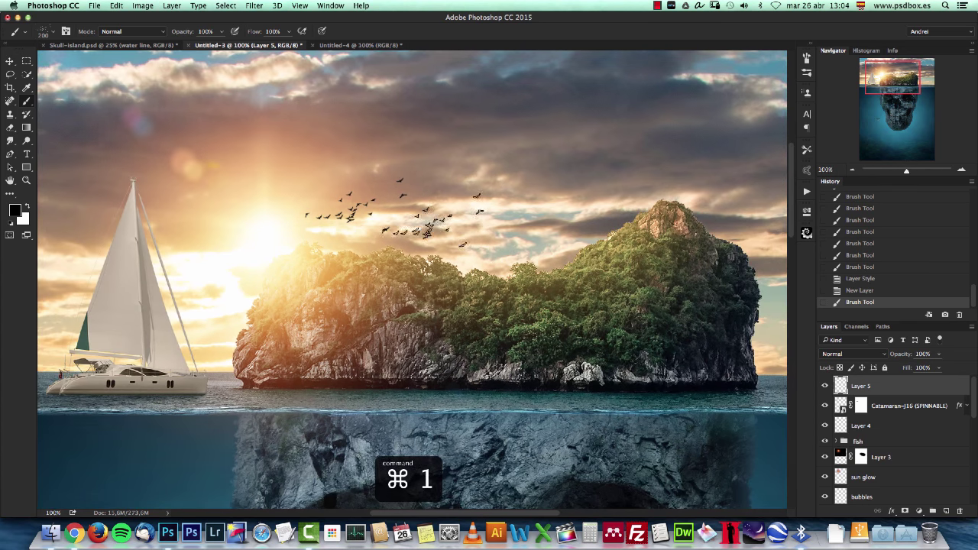
key(super+z)
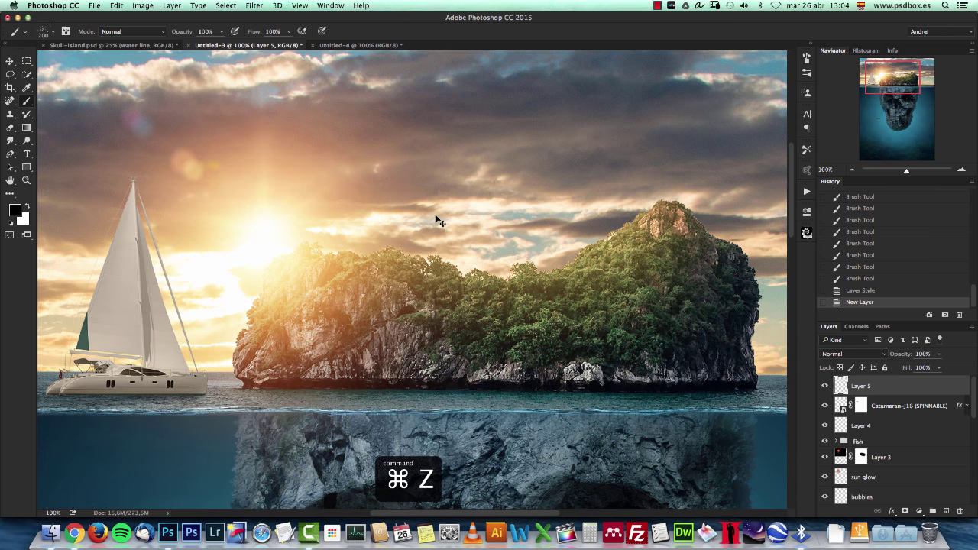
Paint a flock of birds above the island in a brown sampled from the cliff.
alt+click(336, 263)
click(323, 223)
key(super+z)
alt+click(279, 332)
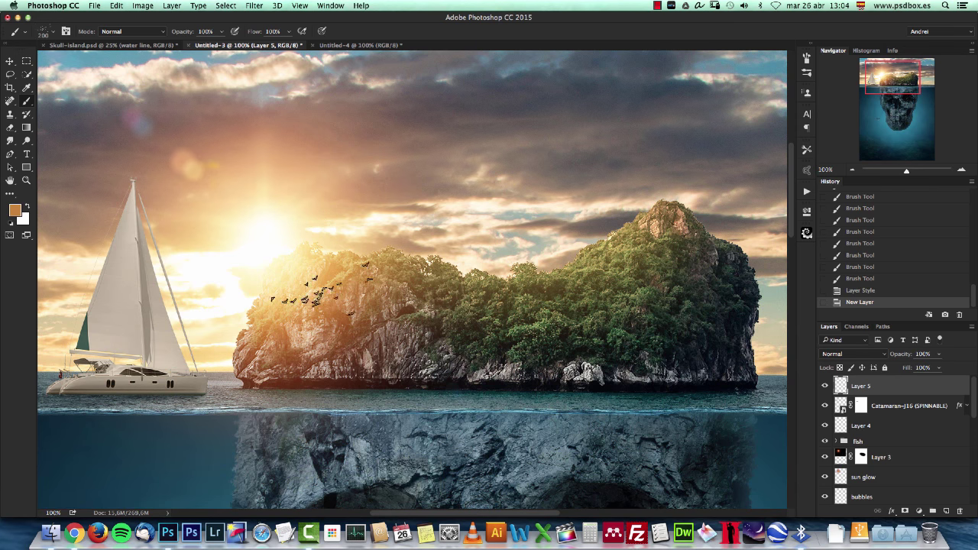
alt+click(291, 357)
click(397, 225)
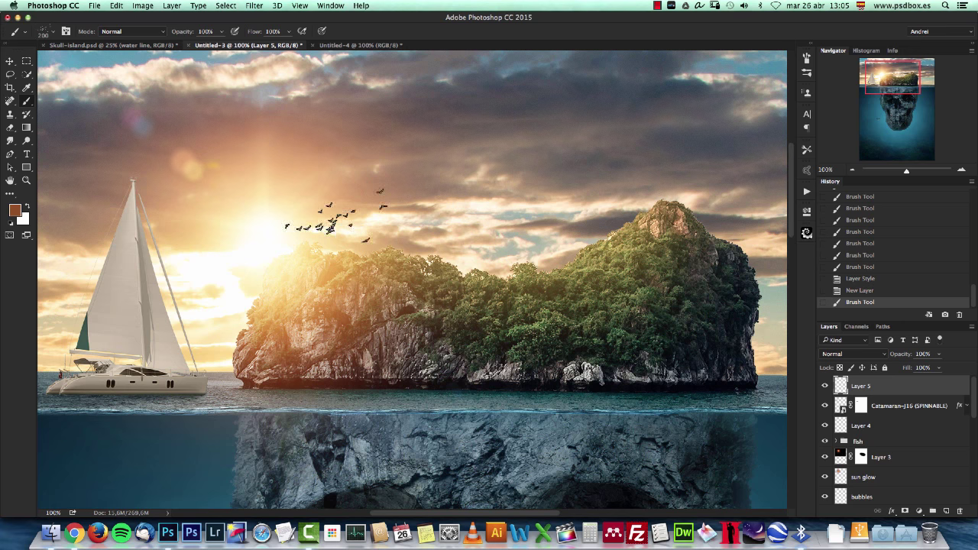
key(super+1)
Nudge the bird flock slightly across the sky toward the sun.
mouse_move(470, 237)
mouse_down()
mouse_move(306, 191)
mouse_move(107, 161)
mouse_move(42, 81)
mouse_up()
key(m)
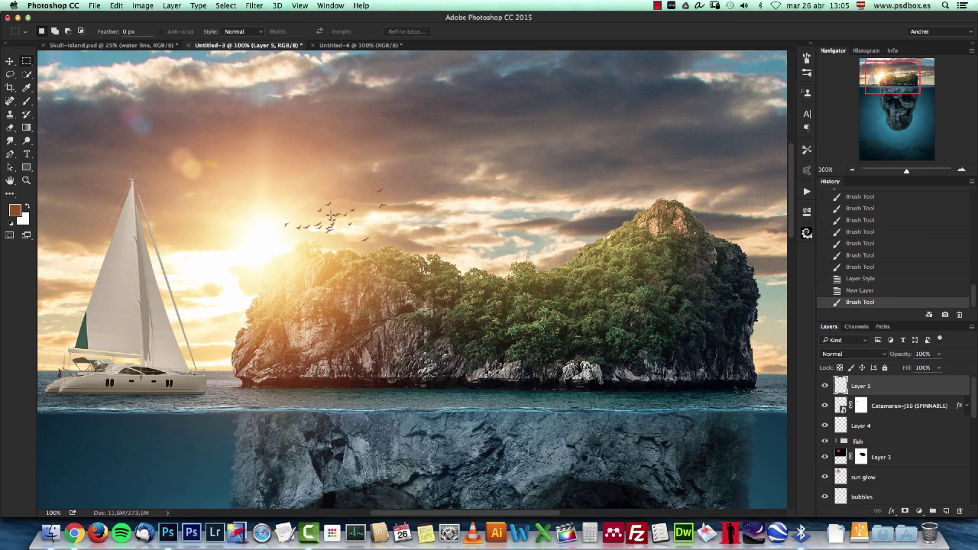
scroll(308, 197, down, 3)
scroll(309, 200, up, 2)
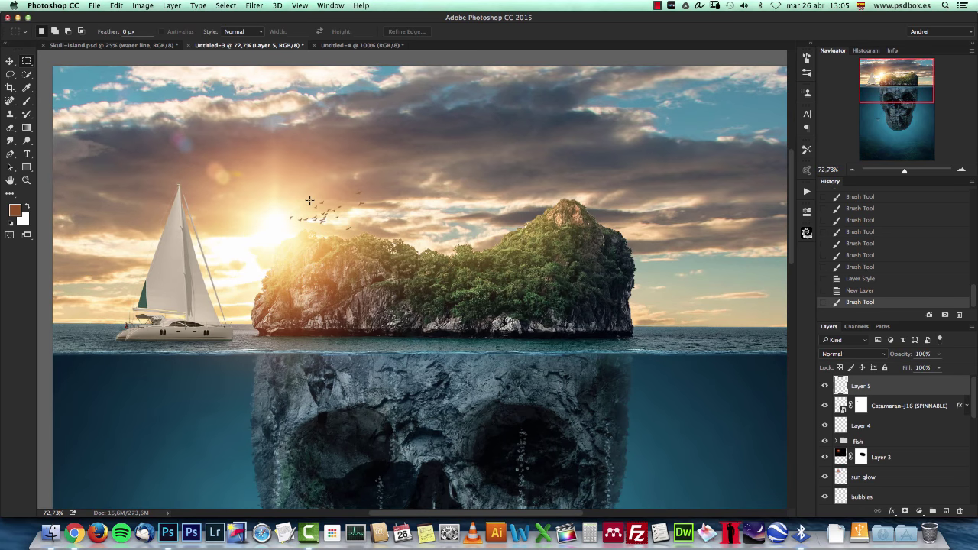
scroll(309, 201, down, 4)
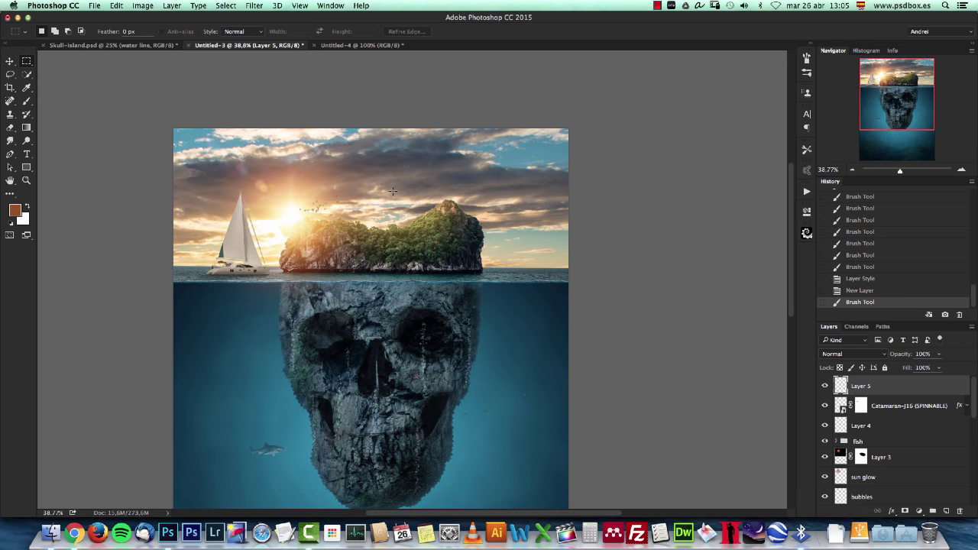
key(v)
drag(317, 221, 327, 223)
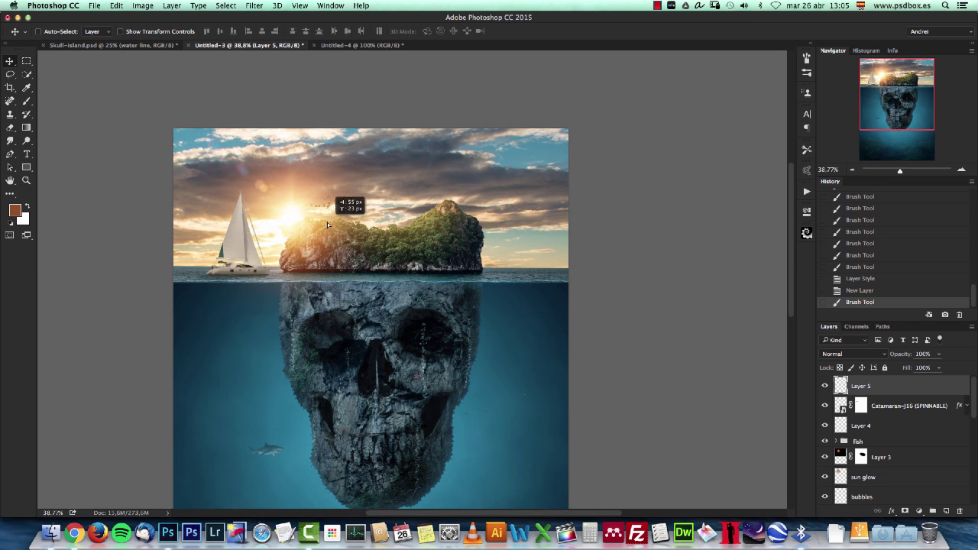
scroll(394, 204, down, 2)
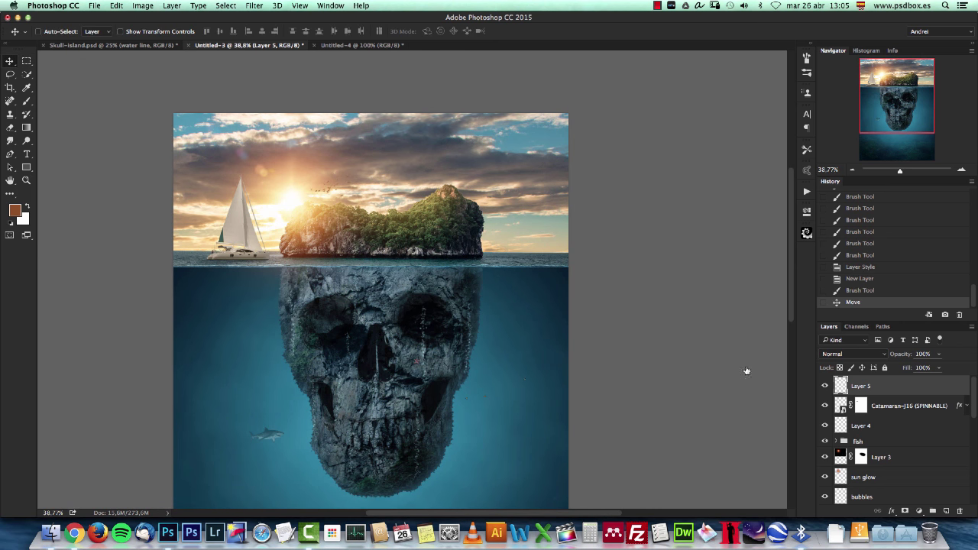
Add a Gradient Fill layer from the Black, White preset and set its right stop to light orange.
click(919, 511)
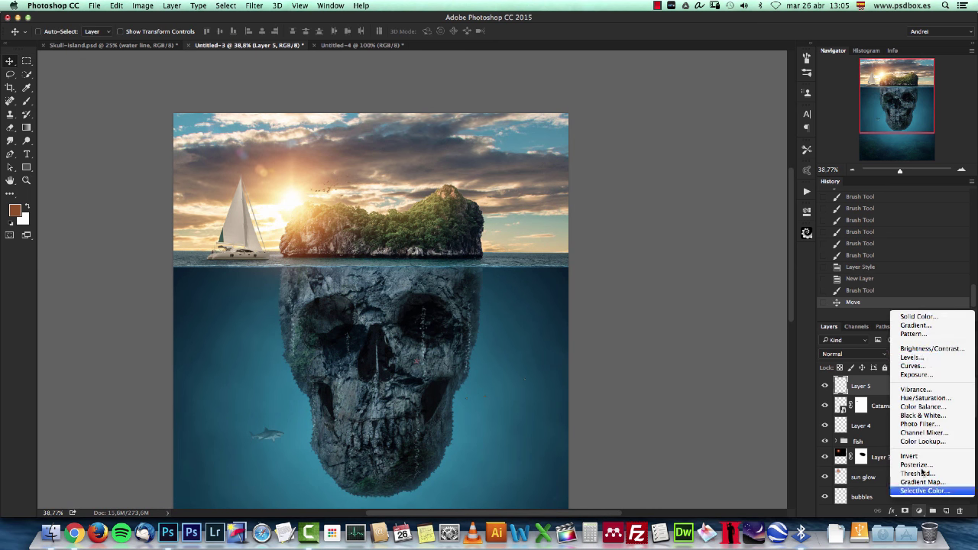
click(933, 326)
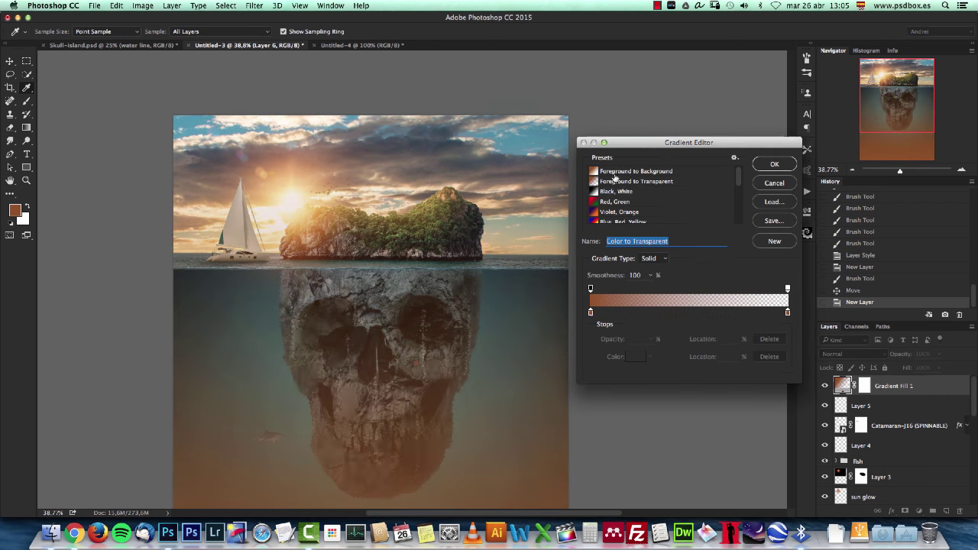
click(611, 191)
click(787, 312)
click(636, 357)
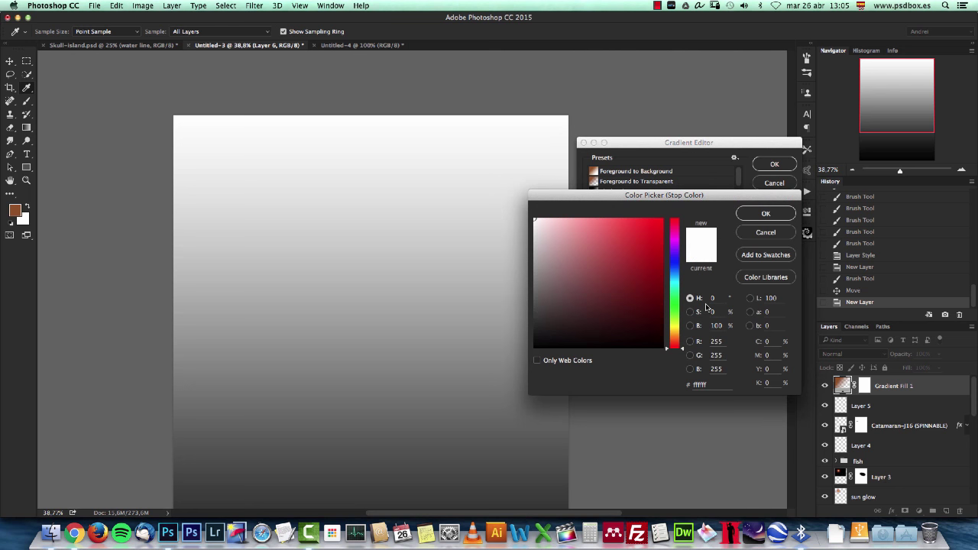
click(677, 336)
click(621, 234)
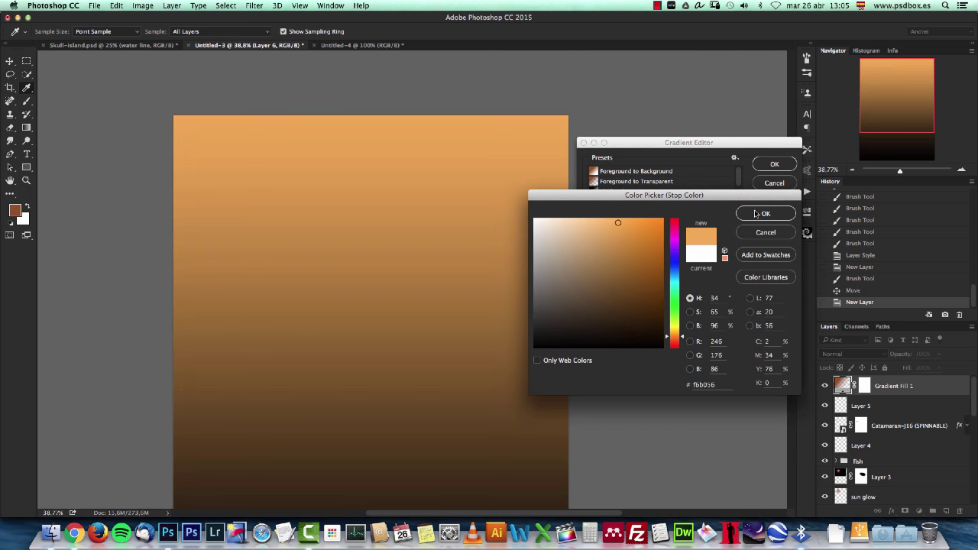
click(766, 213)
Set the left gradient stop to blue and confirm the blue-to-orange gradient.
click(591, 312)
click(633, 357)
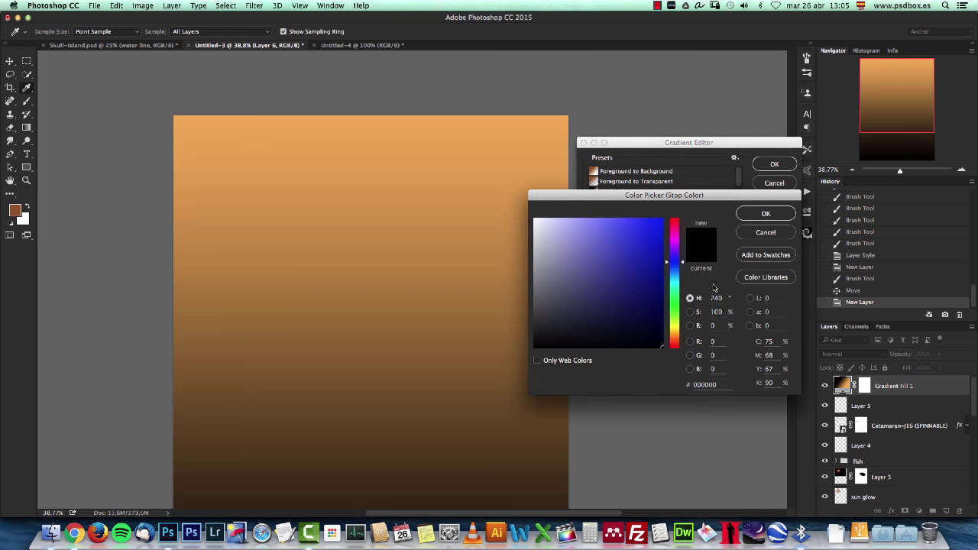
drag(633, 236, 609, 222)
drag(667, 262, 667, 267)
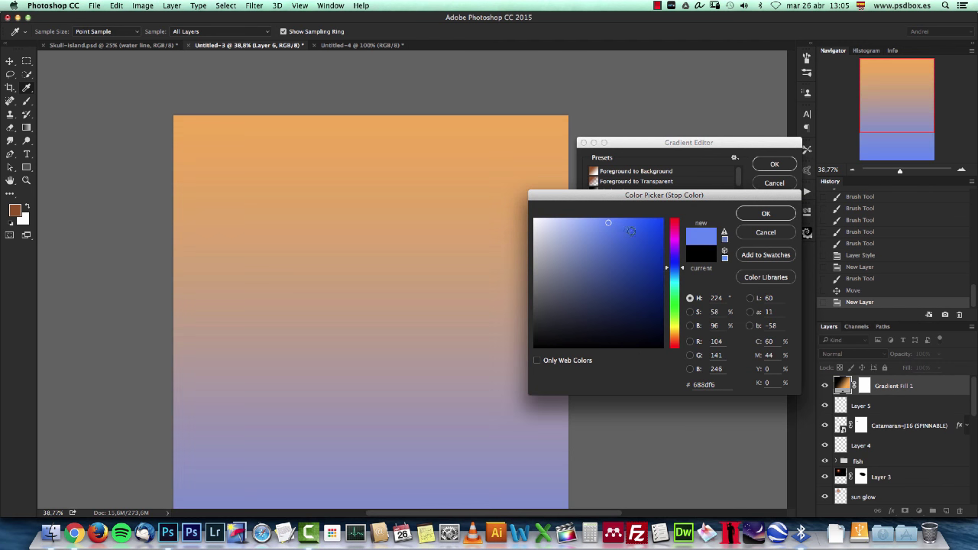
click(625, 238)
click(766, 214)
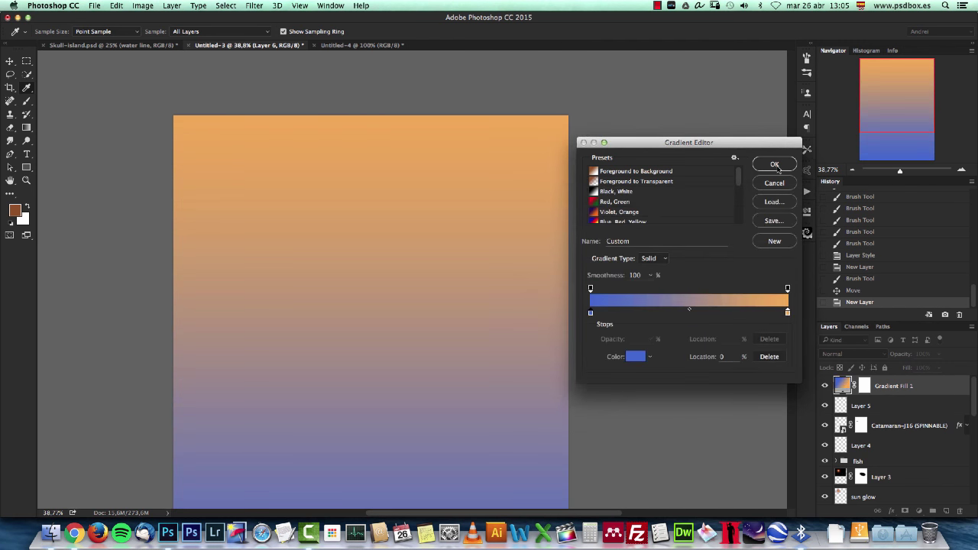
click(774, 166)
click(656, 233)
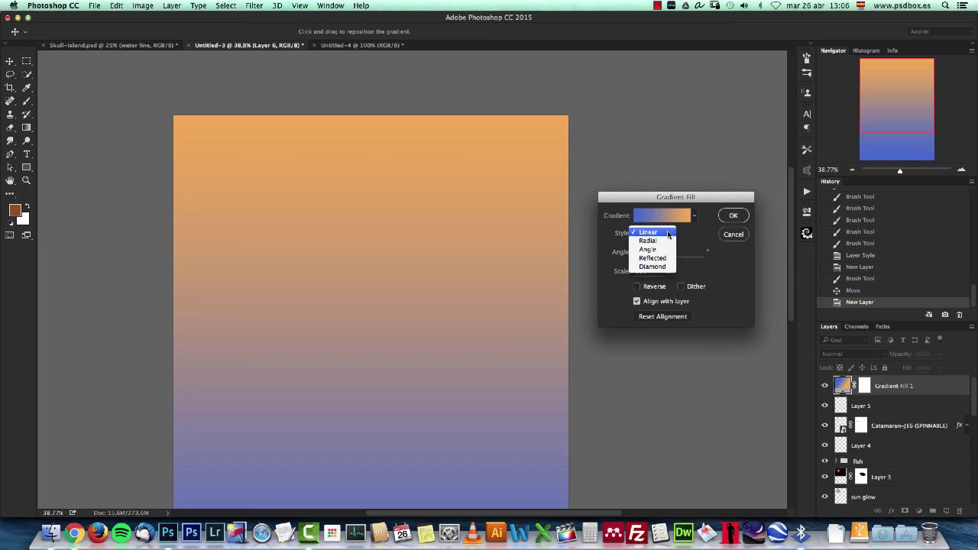
Make the gradient a reversed radial with its orange glow at the top-left.
click(645, 238)
scroll(368, 253, down, 1)
key(super+0)
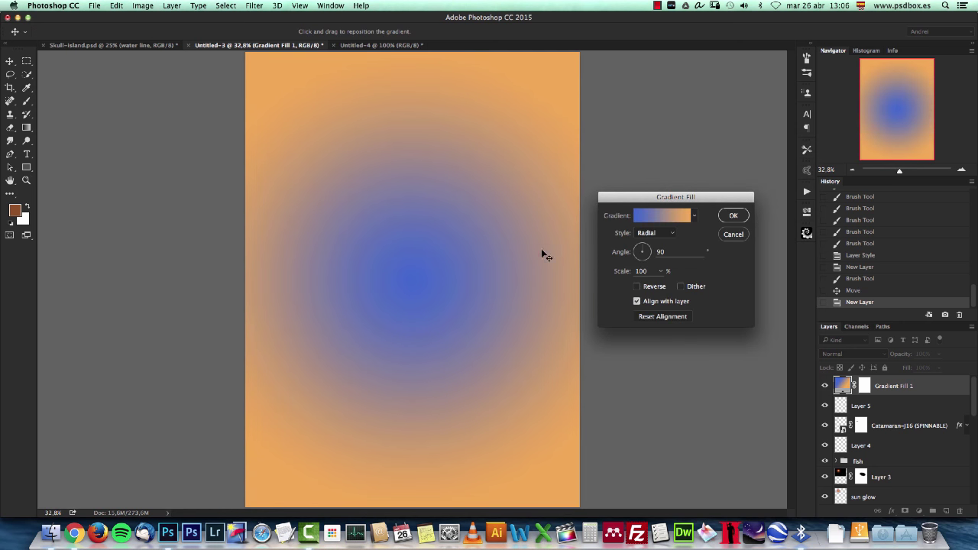
click(638, 286)
drag(451, 280, 374, 121)
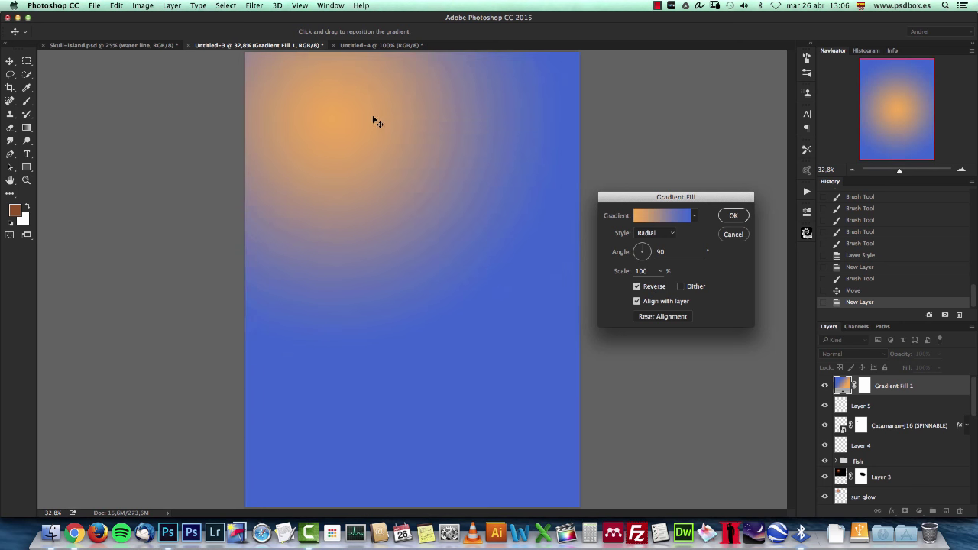
drag(381, 173, 374, 135)
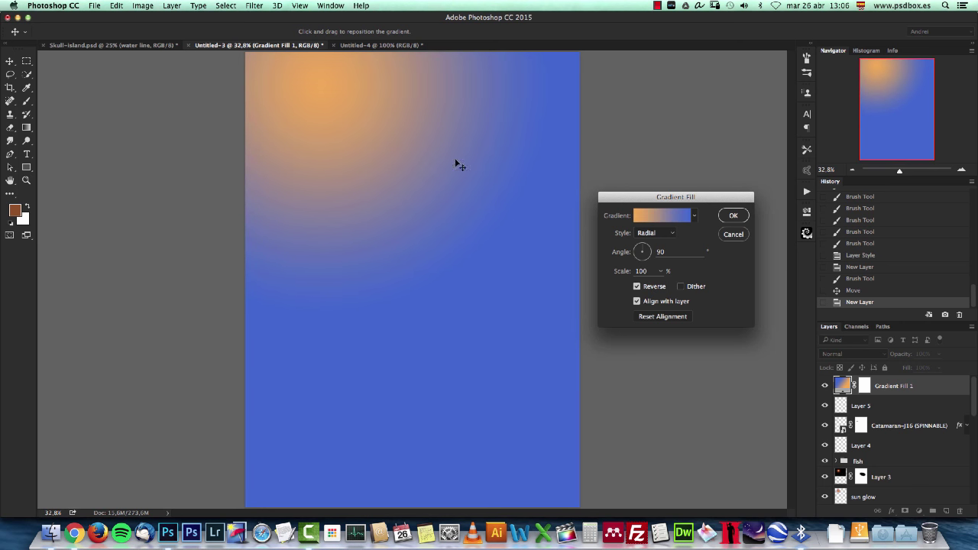
click(742, 217)
Blend the gradient fill layer in Hard Light at 50% opacity.
click(864, 356)
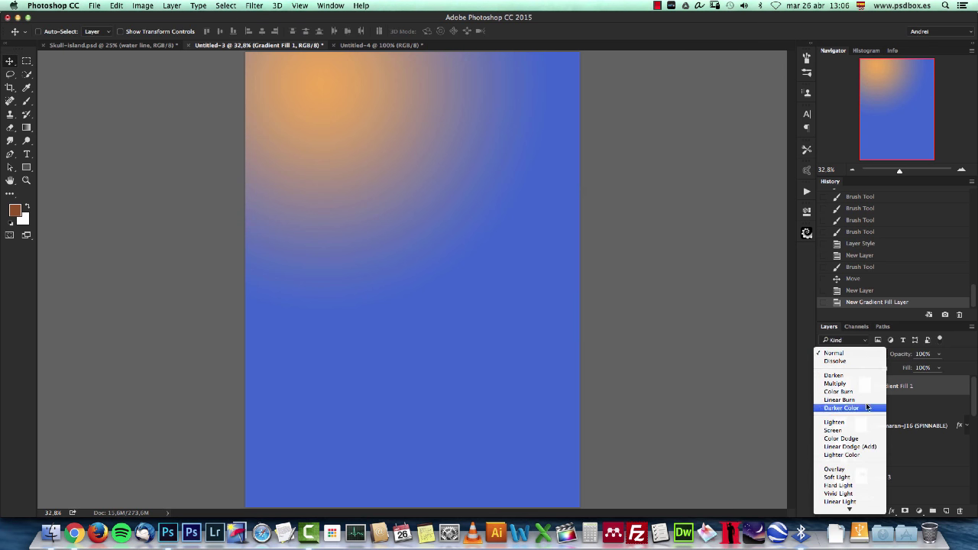
click(852, 487)
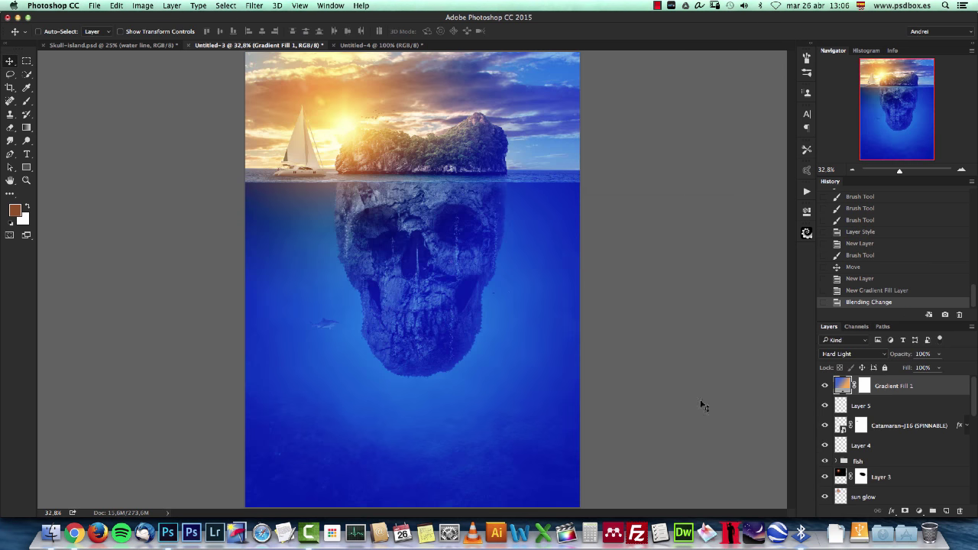
click(927, 354)
text(50)
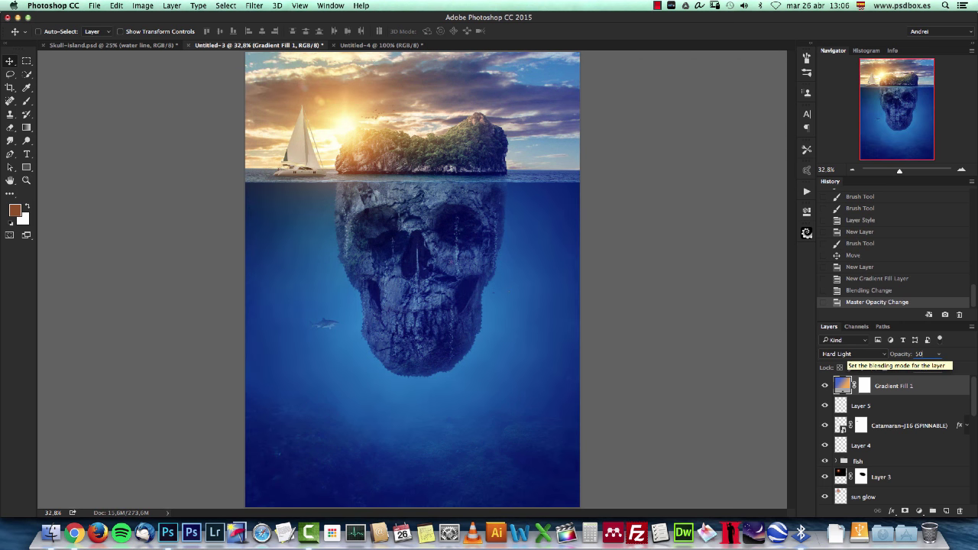
Reopen the gradient settings and recolour the left stop to a greyish blue.
double_click(843, 387)
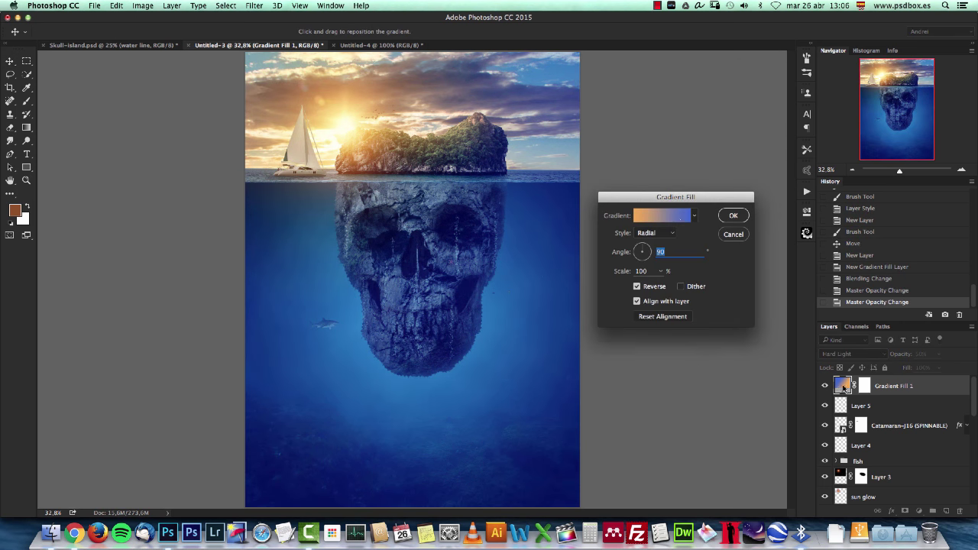
click(681, 221)
double_click(590, 313)
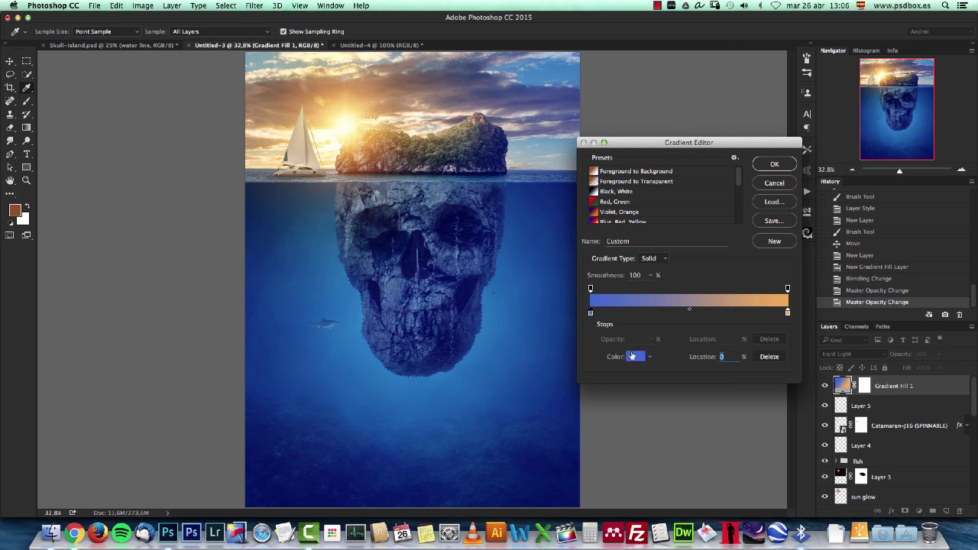
click(587, 256)
mouse_move(586, 256)
mouse_down()
mouse_move(590, 278)
mouse_move(576, 281)
mouse_up()
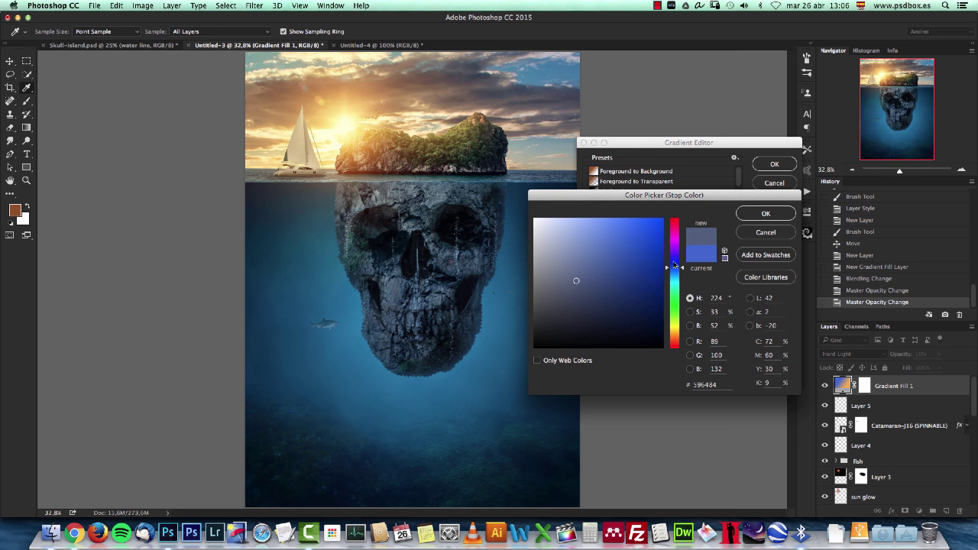
click(765, 214)
Change the right gradient stop to a deeper, muted orange.
click(787, 314)
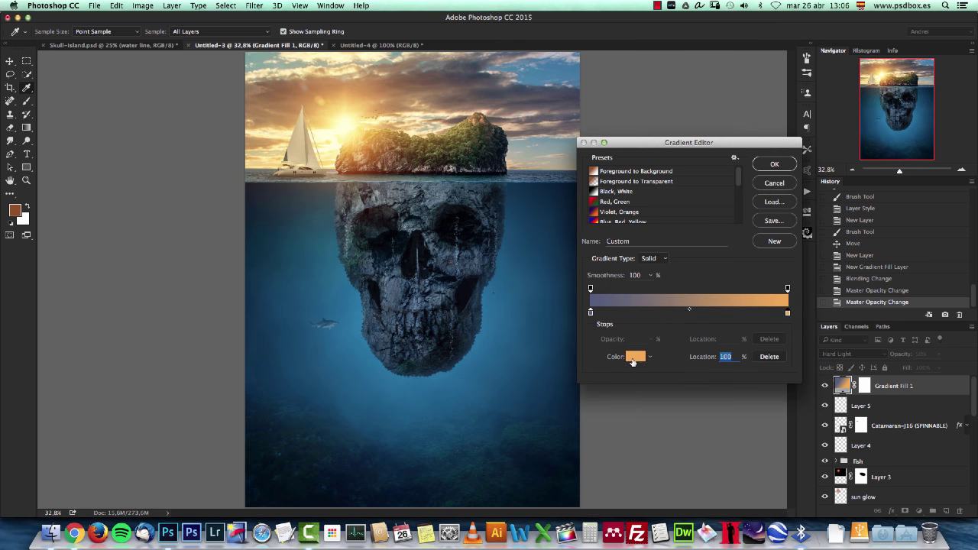
click(634, 357)
click(646, 228)
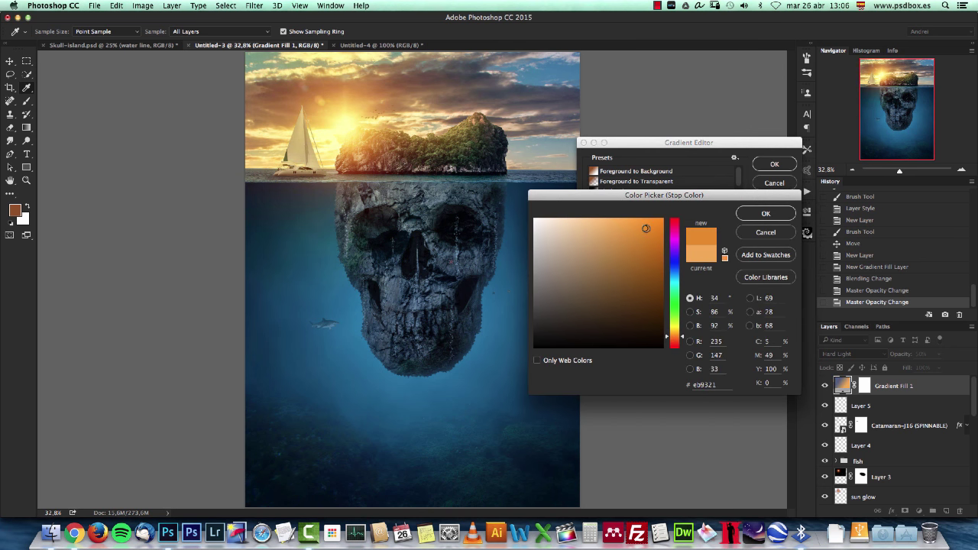
mouse_move(644, 228)
mouse_down()
mouse_move(634, 224)
mouse_move(619, 240)
mouse_up()
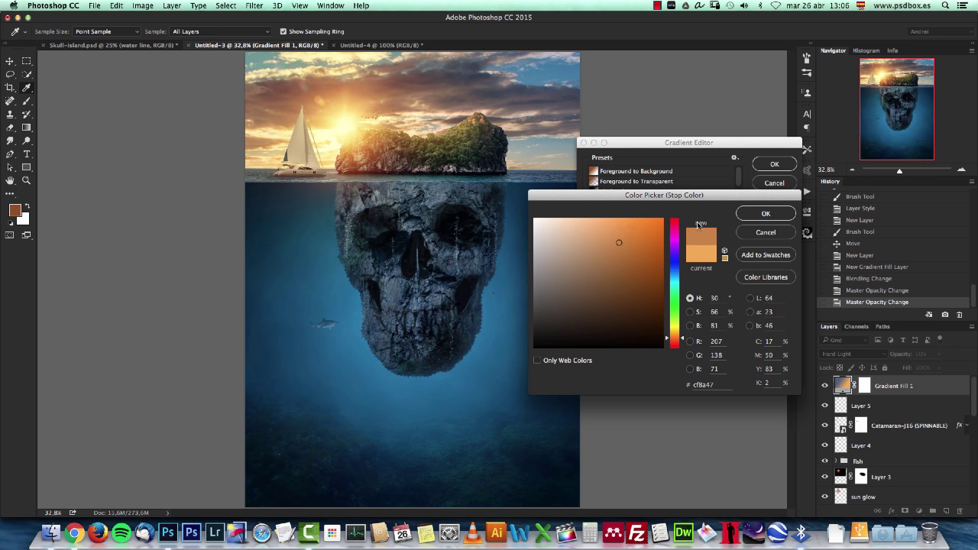
click(765, 213)
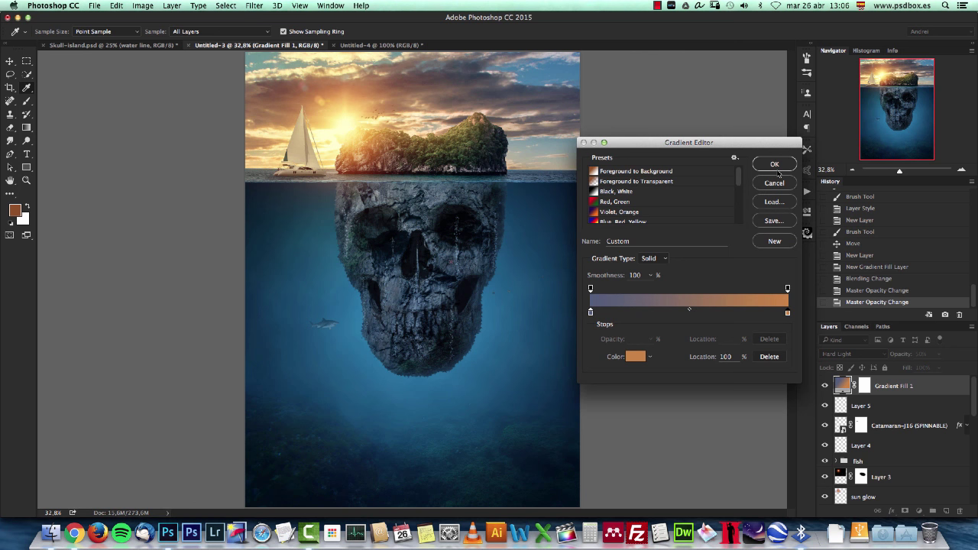
Darken the left stop to a dark navy and commit the revised gradient fill.
double_click(591, 313)
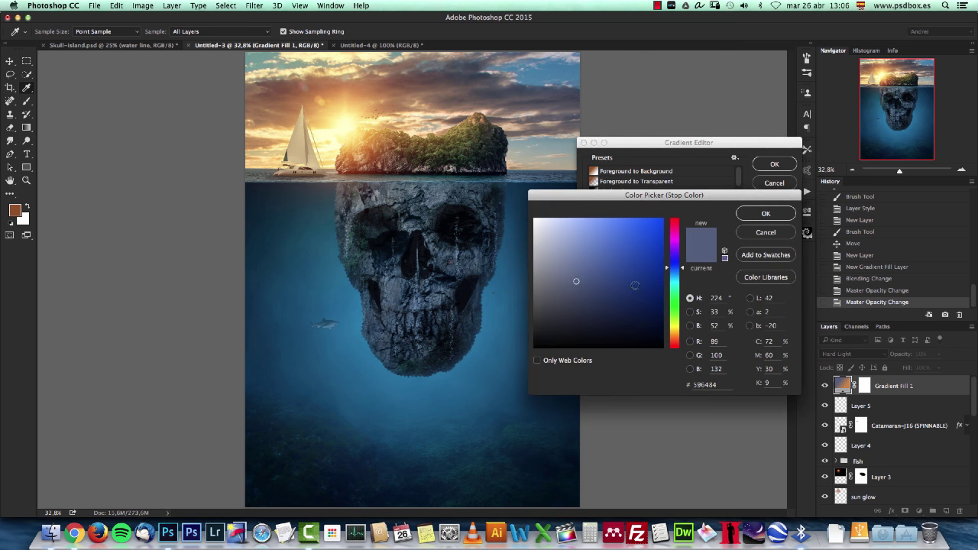
click(621, 291)
drag(621, 291, 597, 285)
click(766, 214)
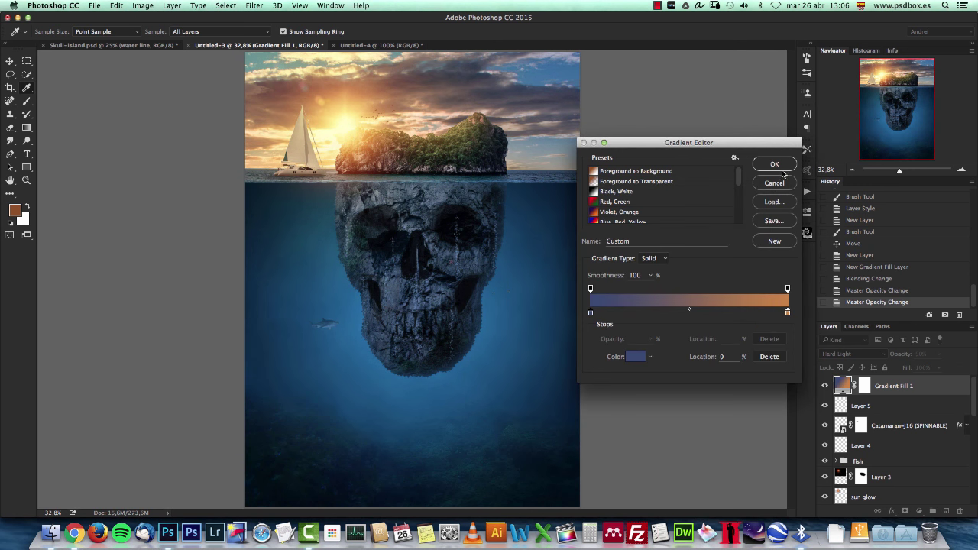
click(775, 165)
click(734, 215)
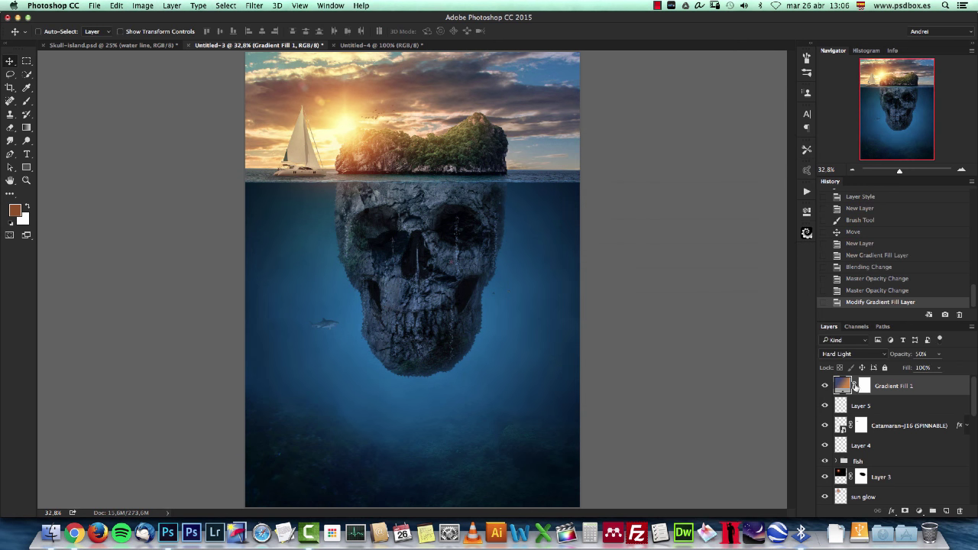
Draw a top-to-bottom white-to-black gradient on the Gradient Fill 1 mask and preview it.
click(864, 387)
key(g)
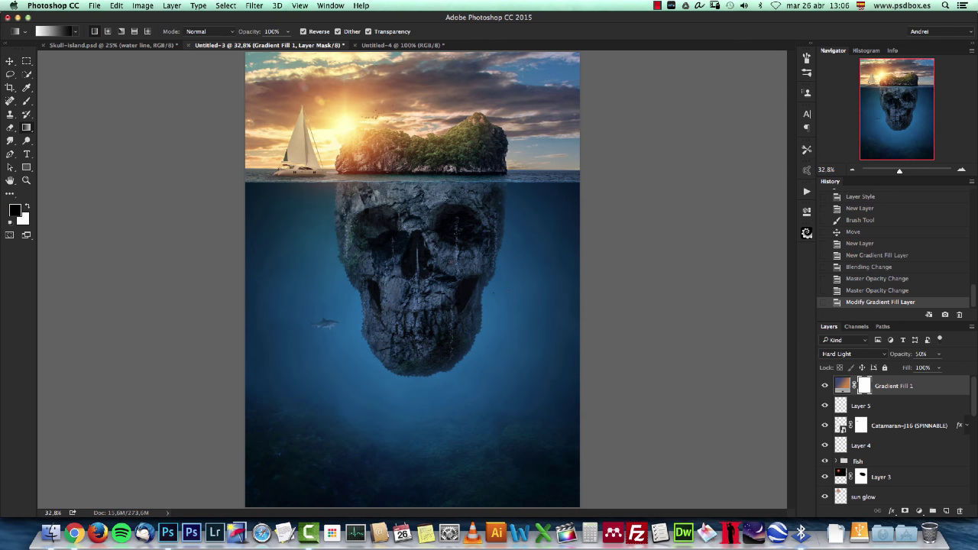
drag(449, 183, 449, 246)
key(super+z)
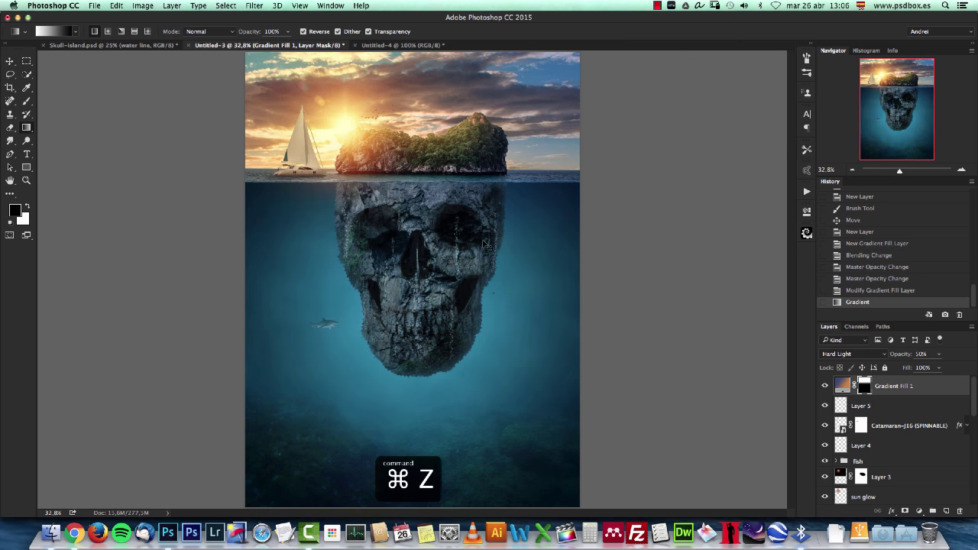
drag(457, 177, 458, 245)
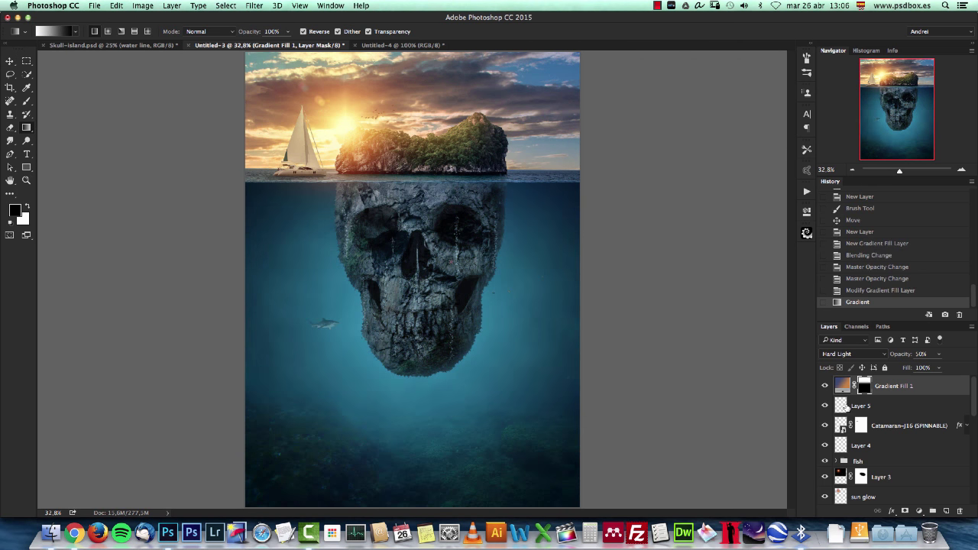
alt+click(864, 389)
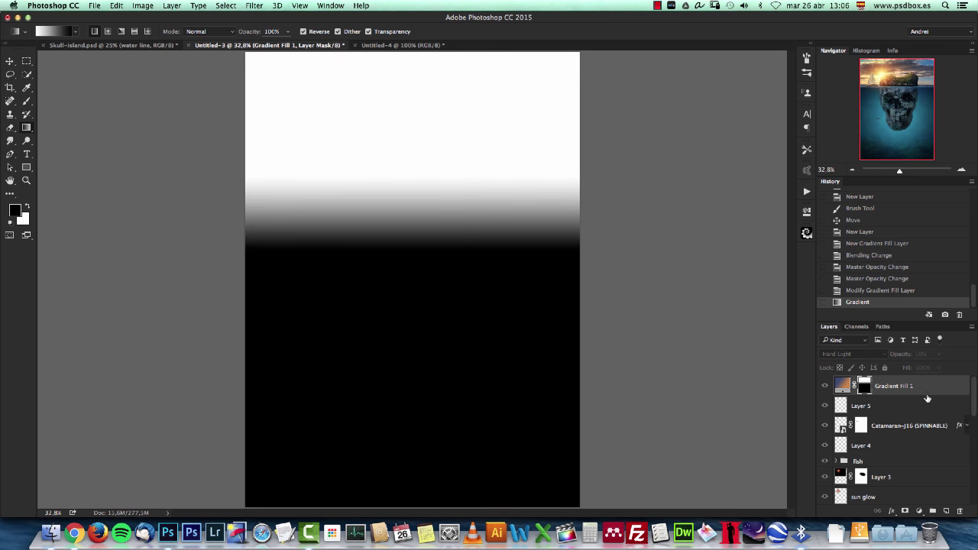
alt+click(864, 387)
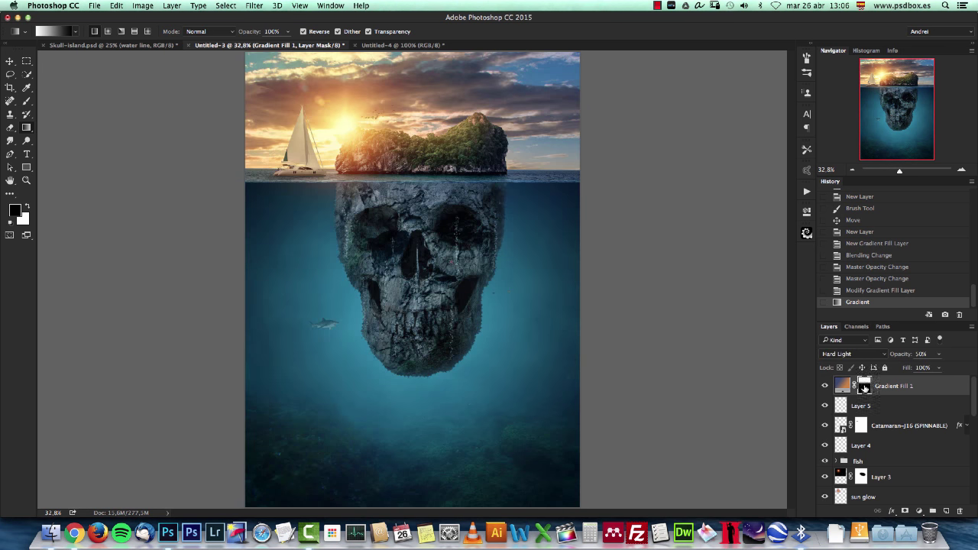
Set the Gradient Fill 1 mask density to about 91%.
double_click(864, 387)
drag(779, 282, 756, 282)
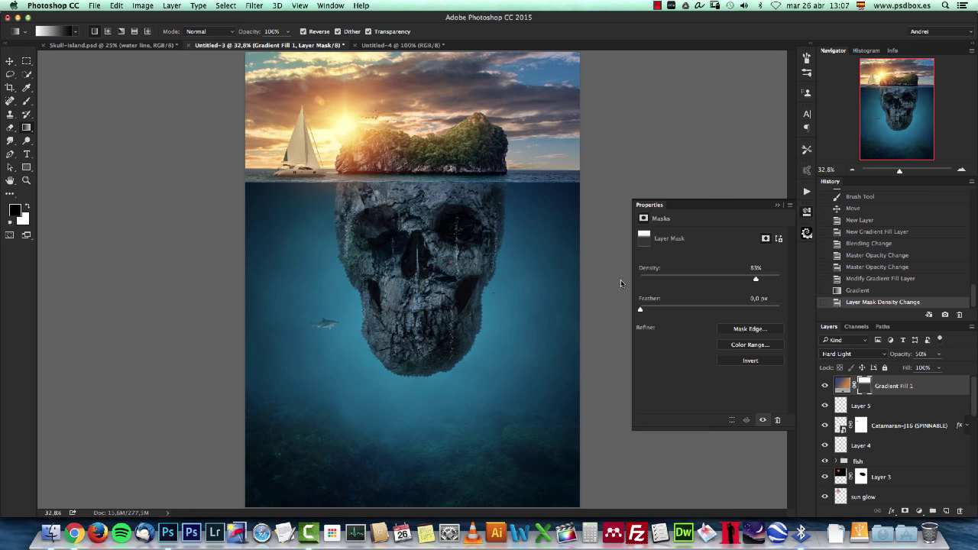
drag(762, 277, 771, 279)
click(778, 205)
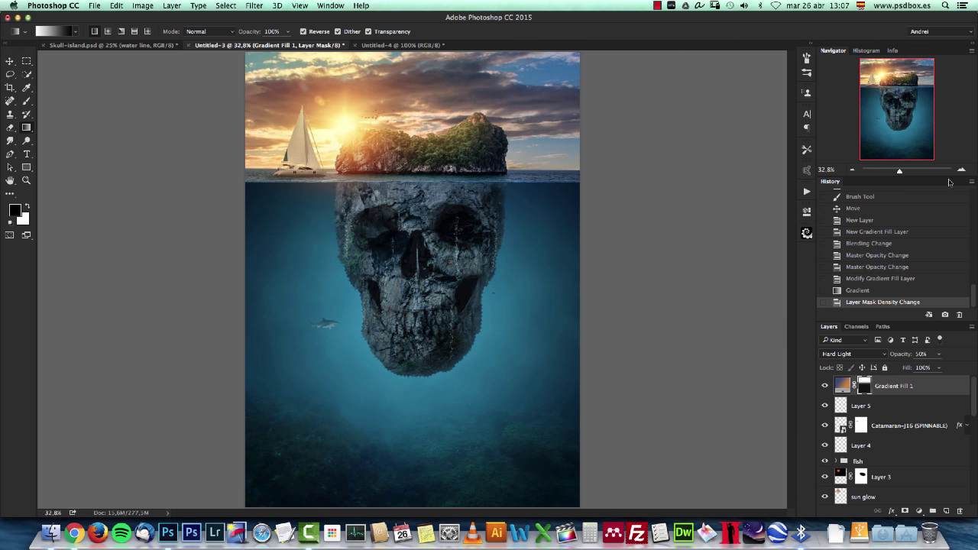
click(852, 169)
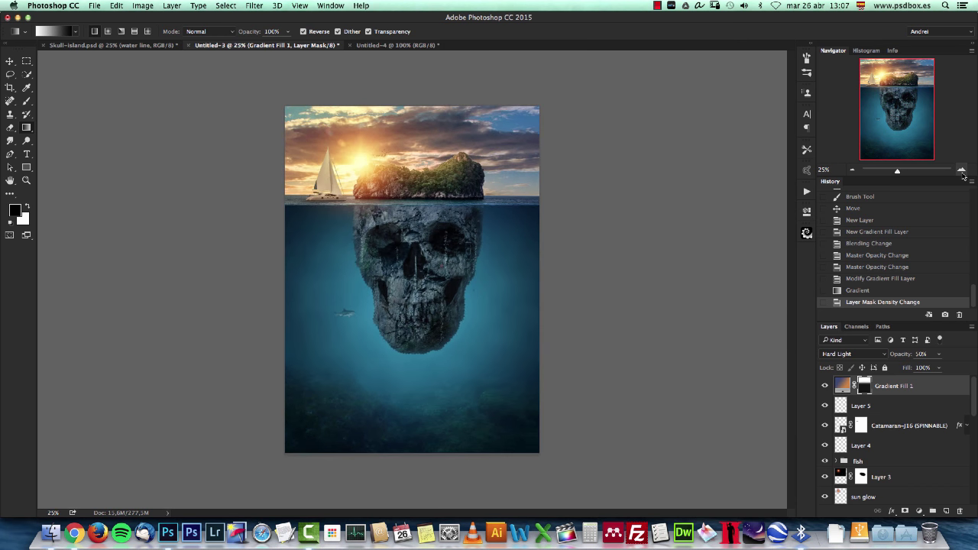
click(962, 172)
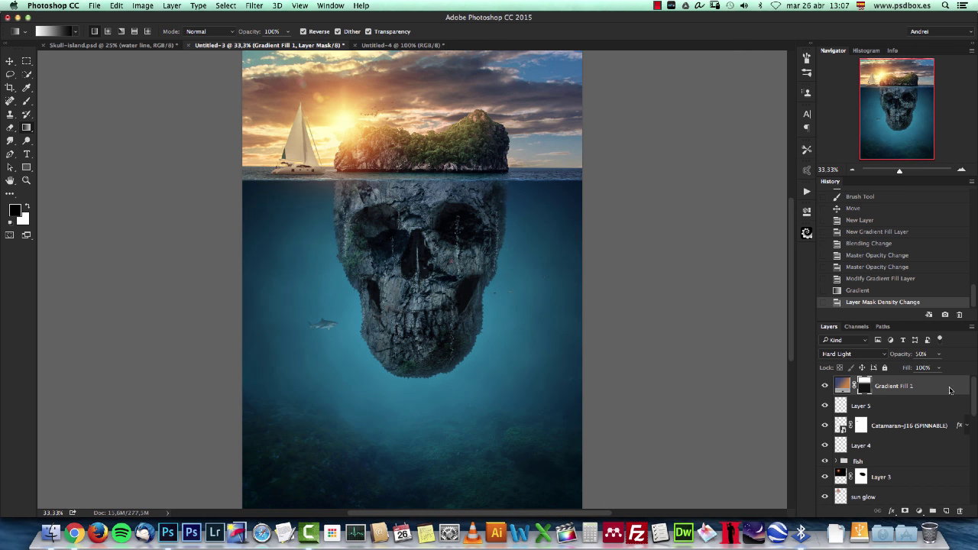
Stamp all visible layers into a new Layer 6 with Cmd+Opt+Shift+E.
key(alt+shift+super+e)
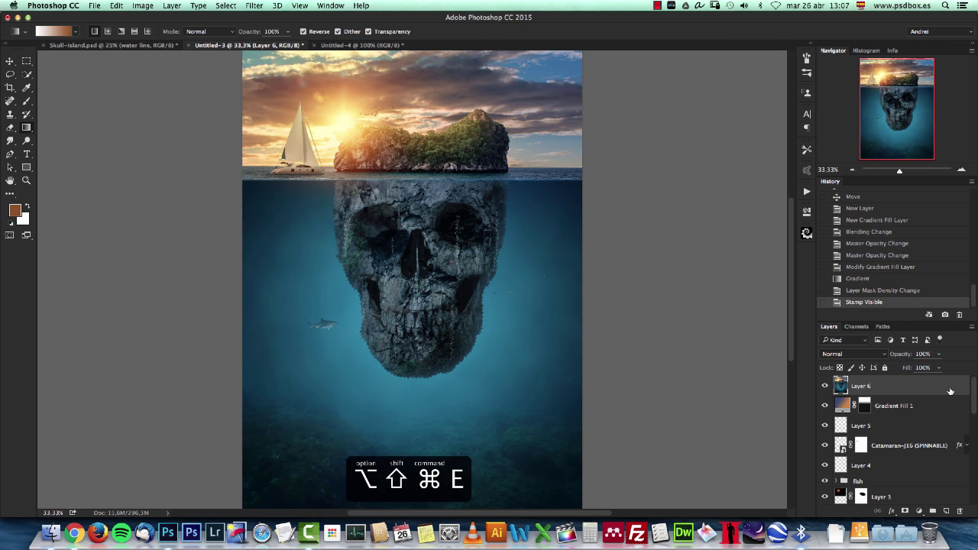
right_click(950, 391)
click(297, 7)
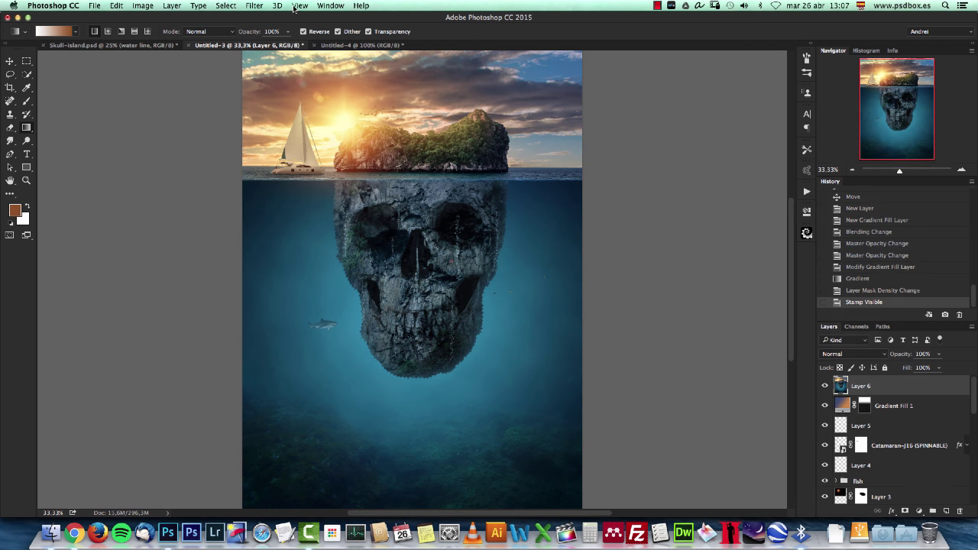
Open the Camera Raw Filter on Layer 6.
click(299, 6)
mouse_move(254, 8)
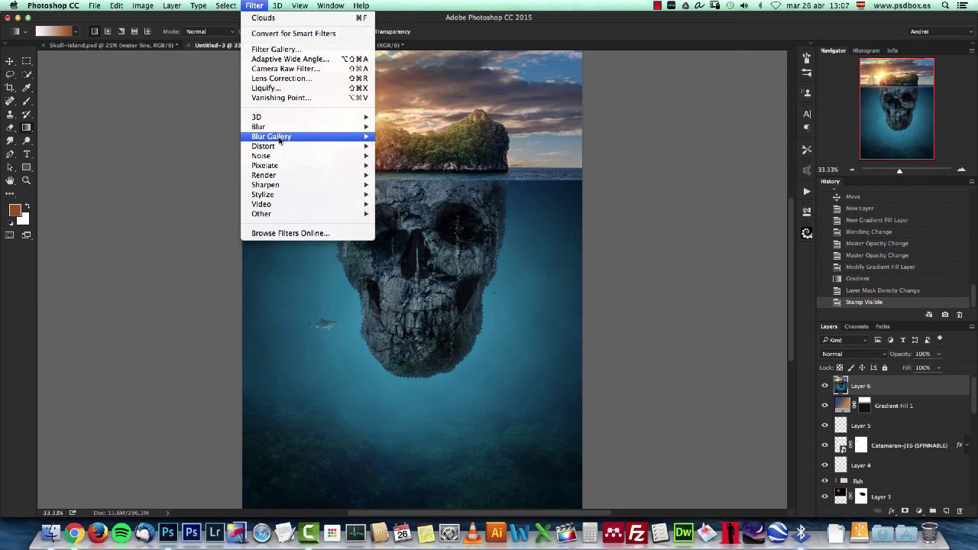
click(304, 69)
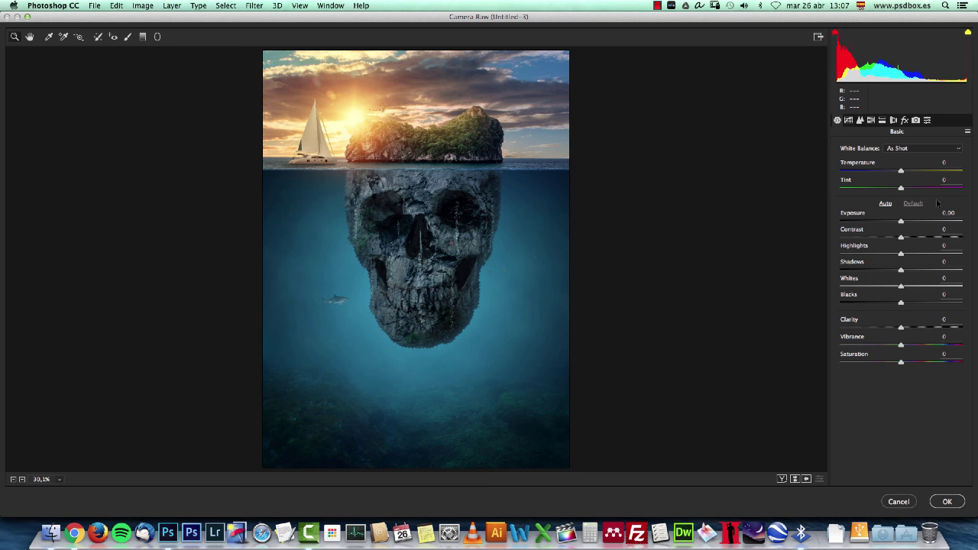
Set Camera Raw Clarity to +15, Vibrance to +25 and Contrast to -40.
click(914, 328)
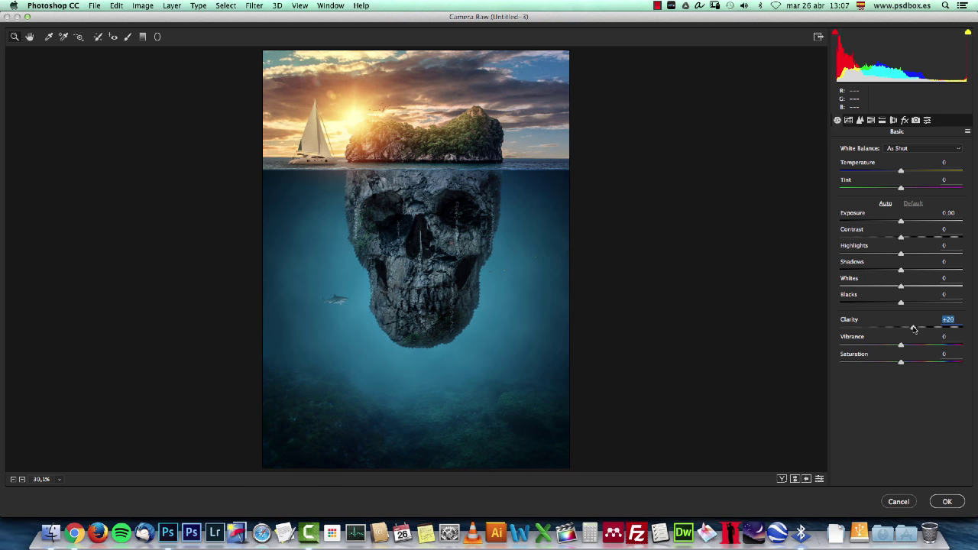
drag(913, 329, 909, 330)
click(917, 345)
drag(901, 237, 877, 238)
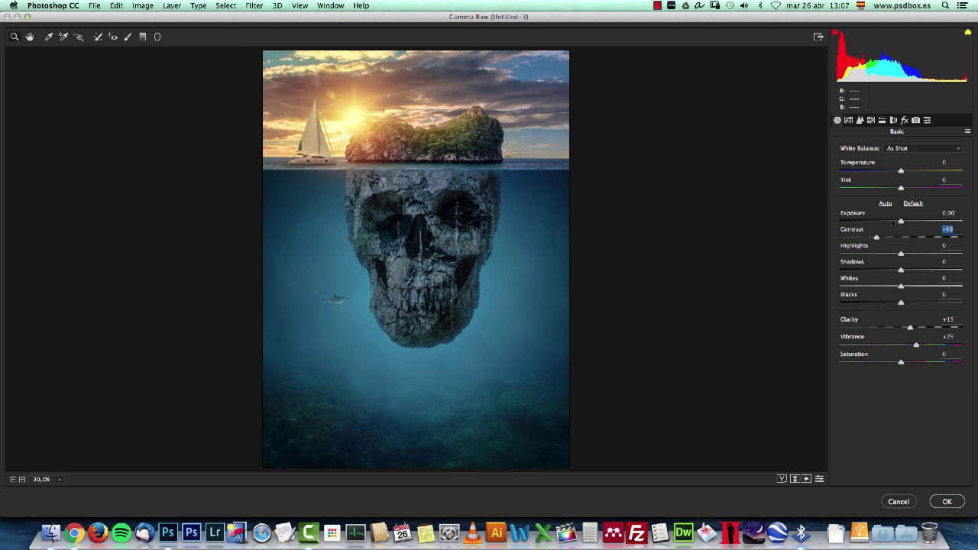
Adjust Tint, set Temperature +6 and Shadows -35, and draw a radial filter over the skull.
mouse_move(901, 189)
mouse_down()
mouse_move(890, 189)
mouse_move(906, 174)
mouse_up()
click(906, 176)
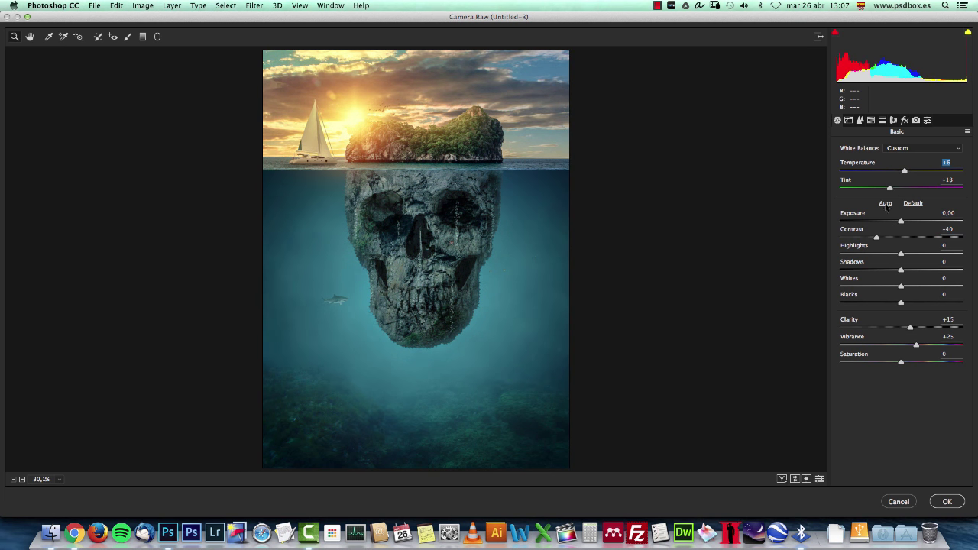
drag(901, 270, 880, 272)
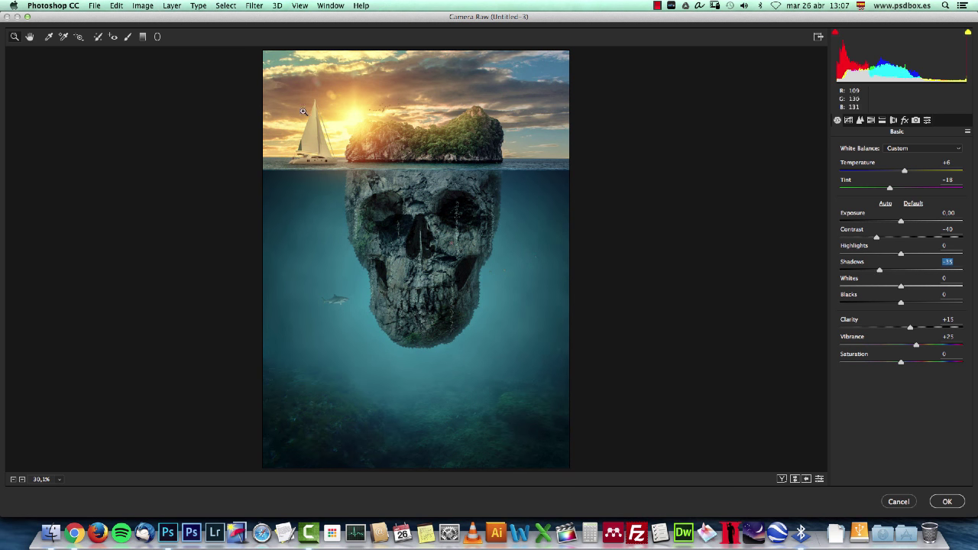
click(158, 37)
drag(409, 220, 501, 318)
Reset the radial filter's clarity, saturation, dehaze, temperature, exposure and contrast sliders.
double_click(918, 304)
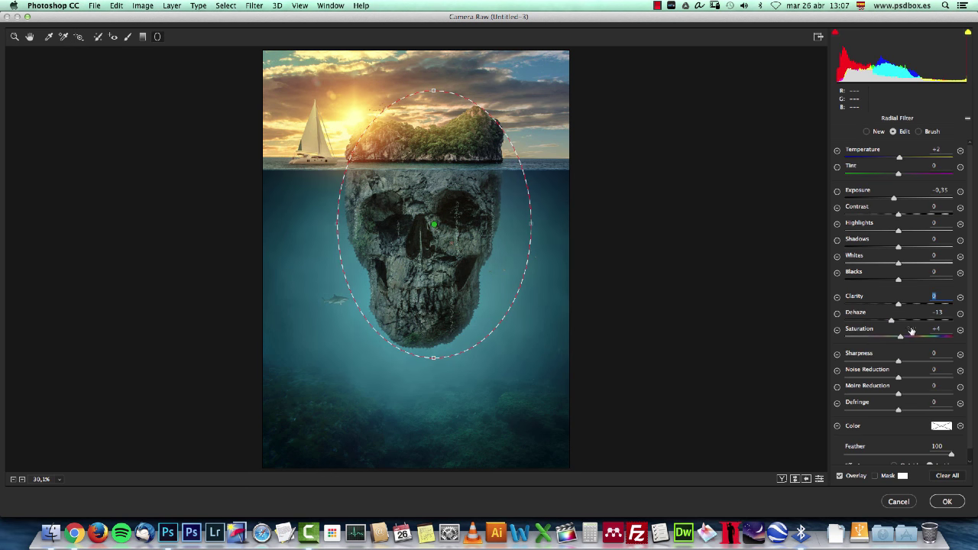
double_click(899, 334)
double_click(891, 320)
double_click(900, 157)
double_click(894, 199)
double_click(900, 214)
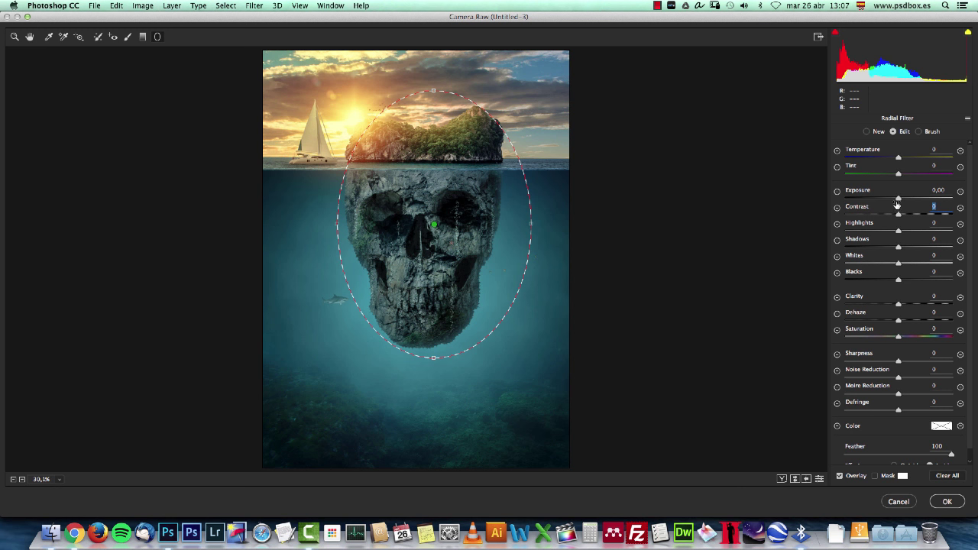
Give the skull's radial filter Exposure -0.50 and Clarity +29.
drag(898, 198, 886, 200)
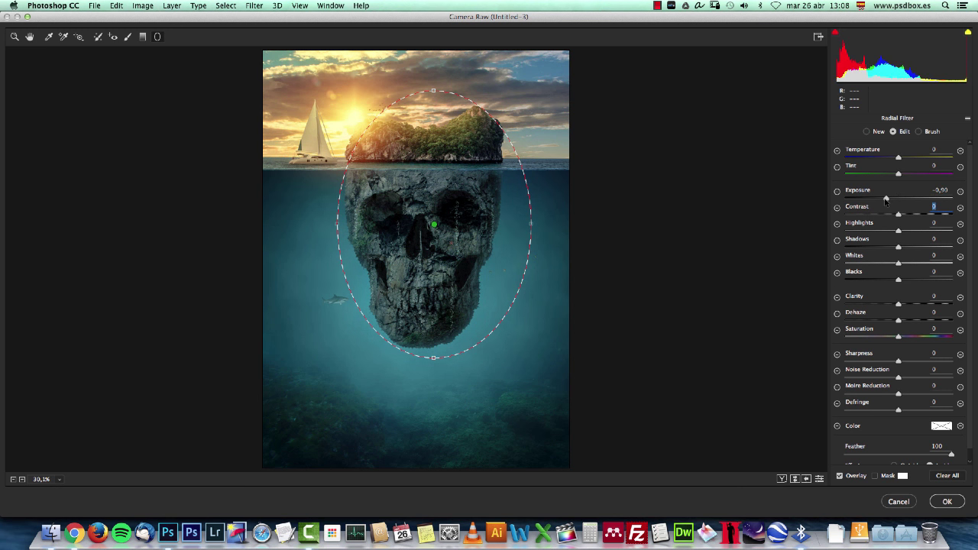
drag(898, 303, 914, 303)
click(29, 36)
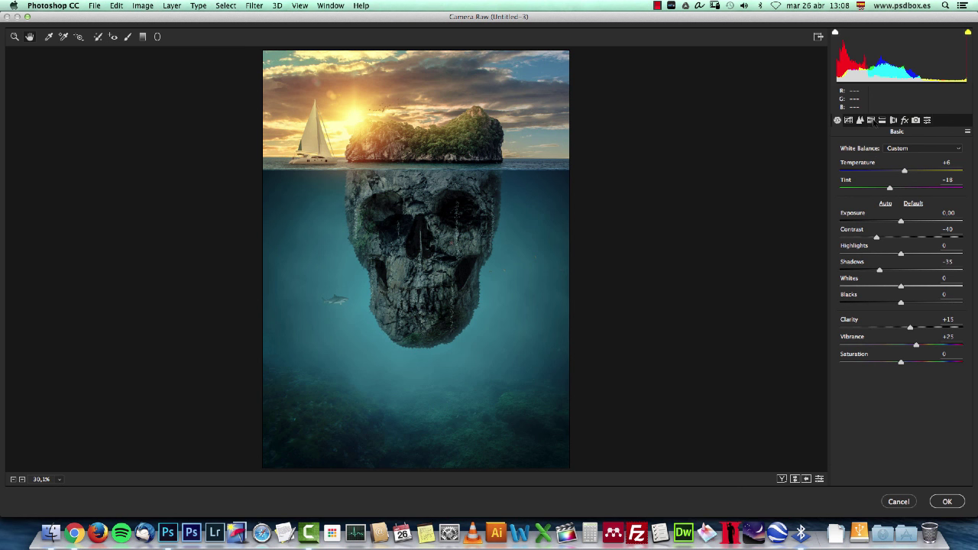
Split-tone highlights to Hue 35, Saturation 15 and shadows to a blue Hue 216.
click(881, 121)
drag(839, 163, 859, 180)
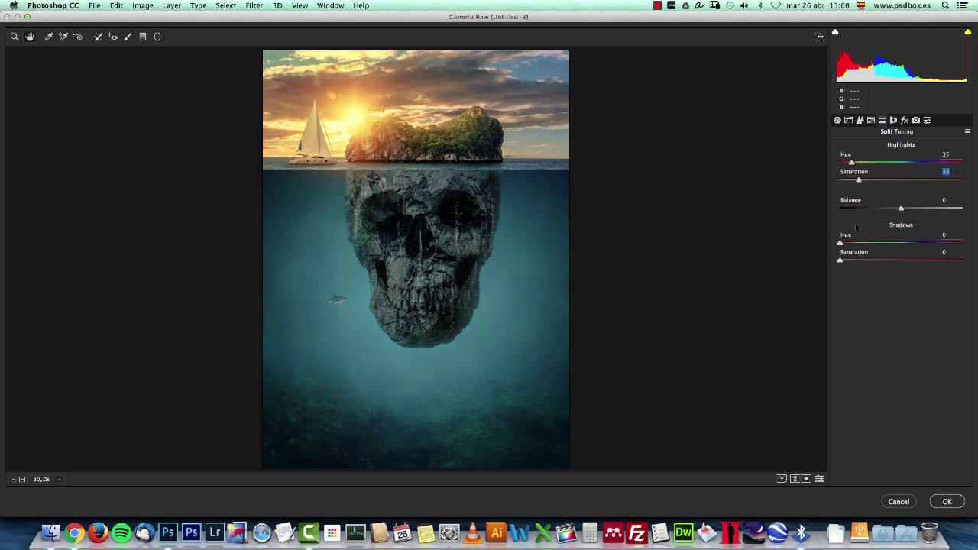
drag(885, 243, 914, 243)
mouse_move(840, 260)
mouse_down()
mouse_move(863, 261)
mouse_move(854, 260)
mouse_up()
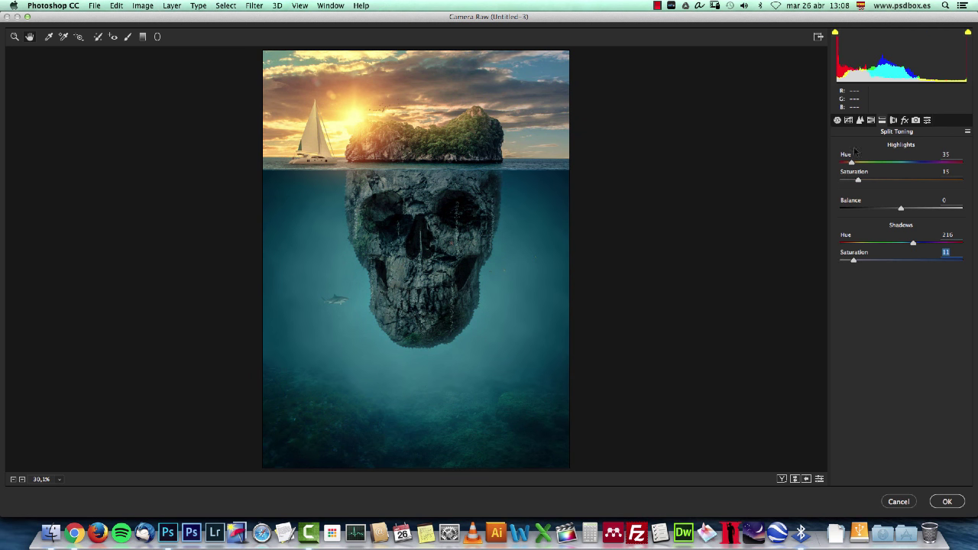
Add a Highlight Priority post-crop vignette (Amount -18, Feather 68) and apply the Camera Raw filter.
click(893, 120)
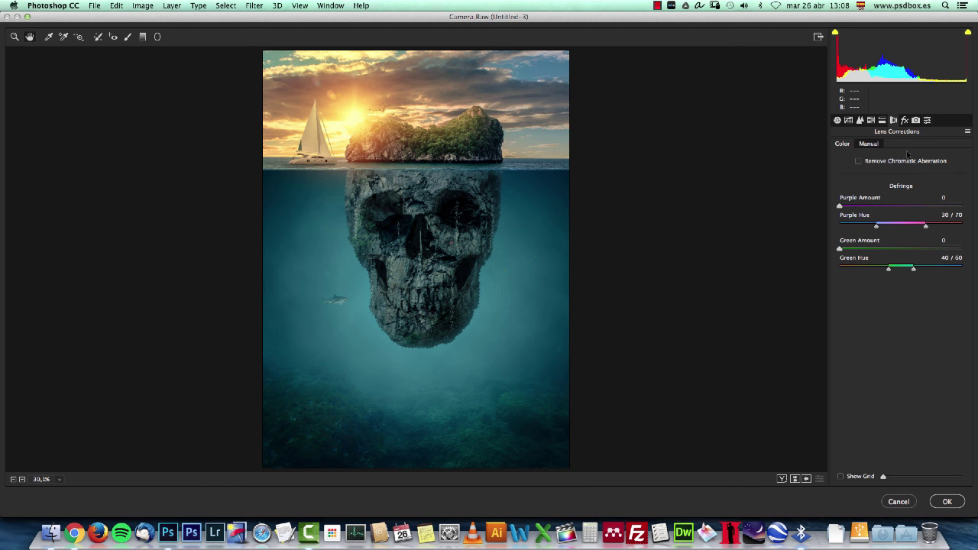
click(905, 120)
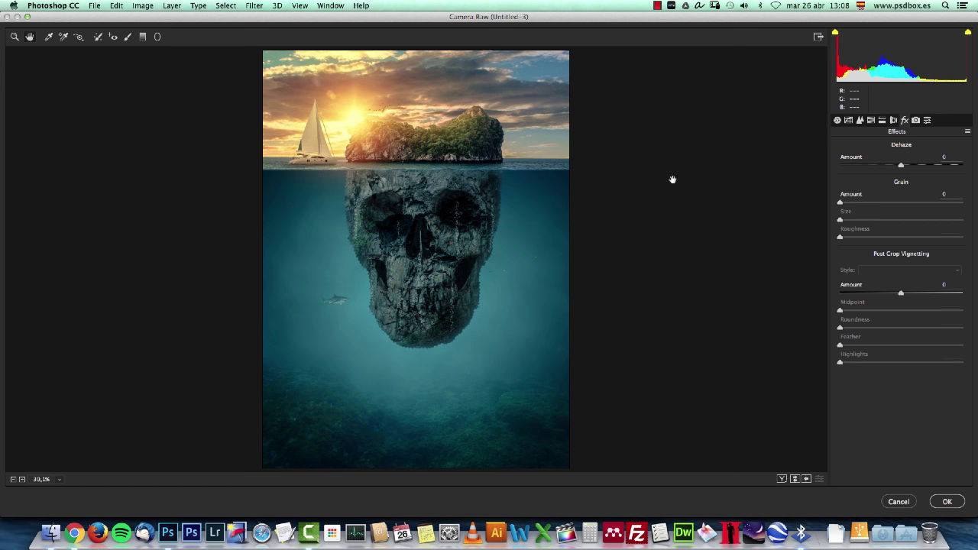
drag(901, 294, 859, 311)
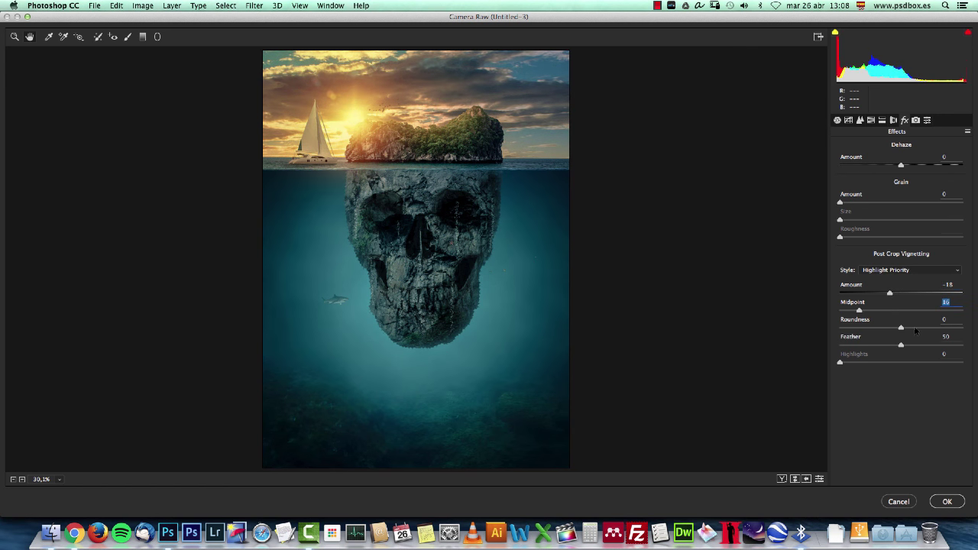
mouse_move(927, 328)
mouse_down()
mouse_move(902, 327)
mouse_move(923, 345)
mouse_up()
drag(870, 362, 938, 362)
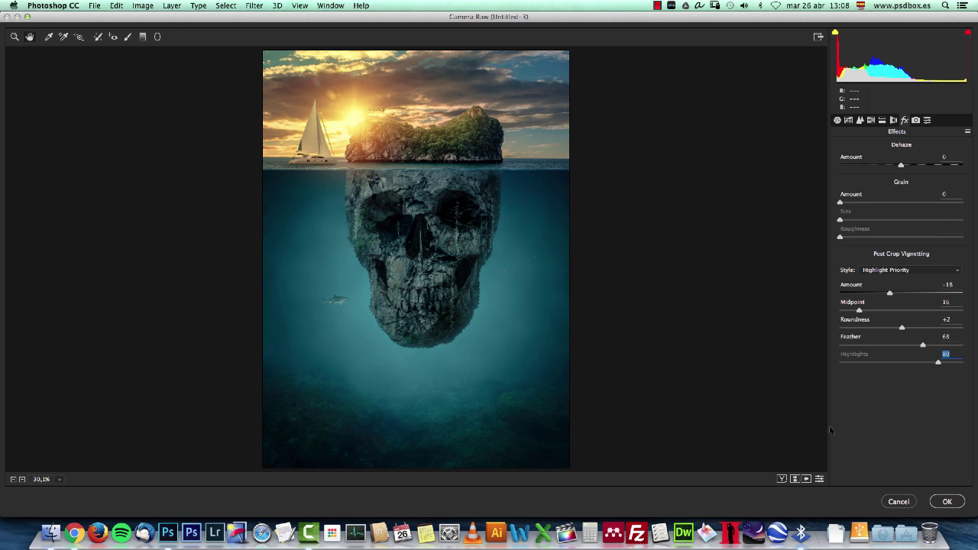
click(948, 501)
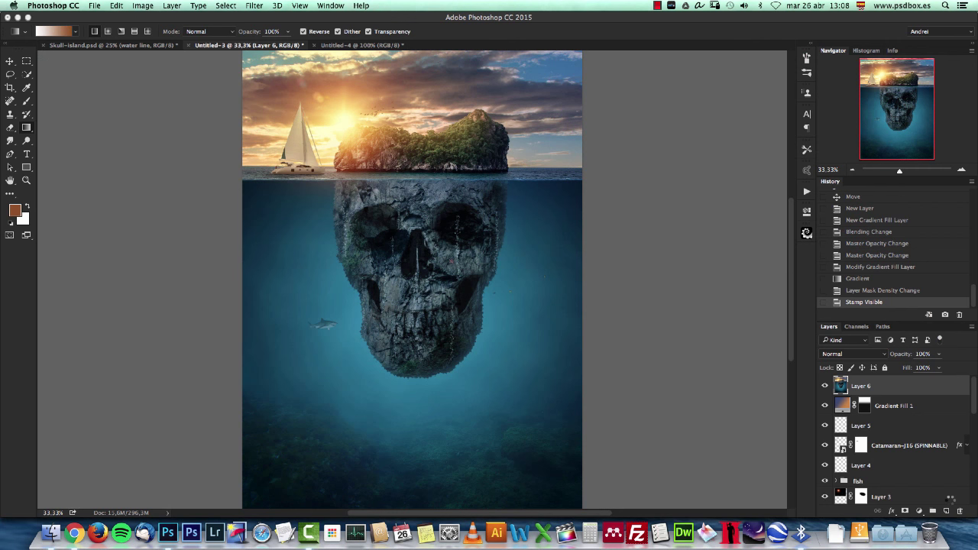
click(824, 387)
click(824, 386)
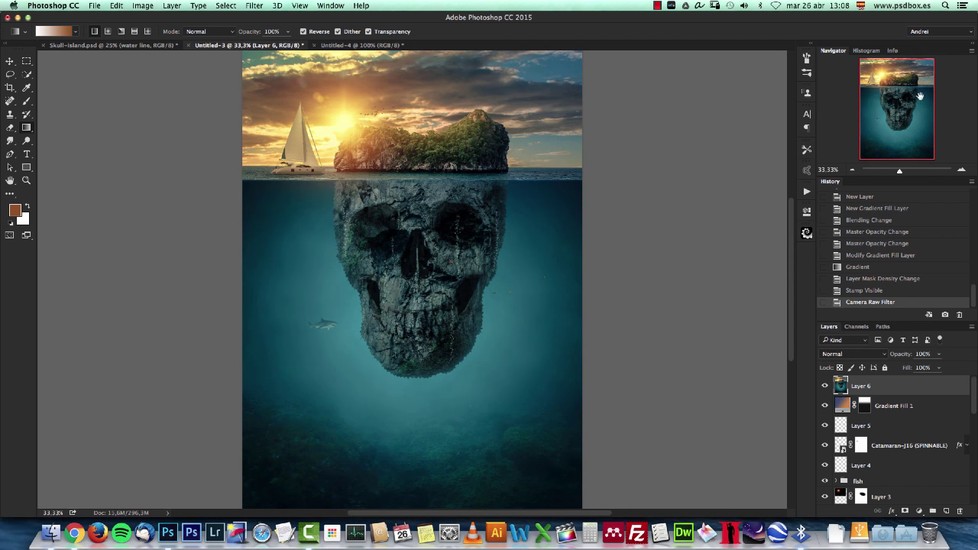
key(super+1)
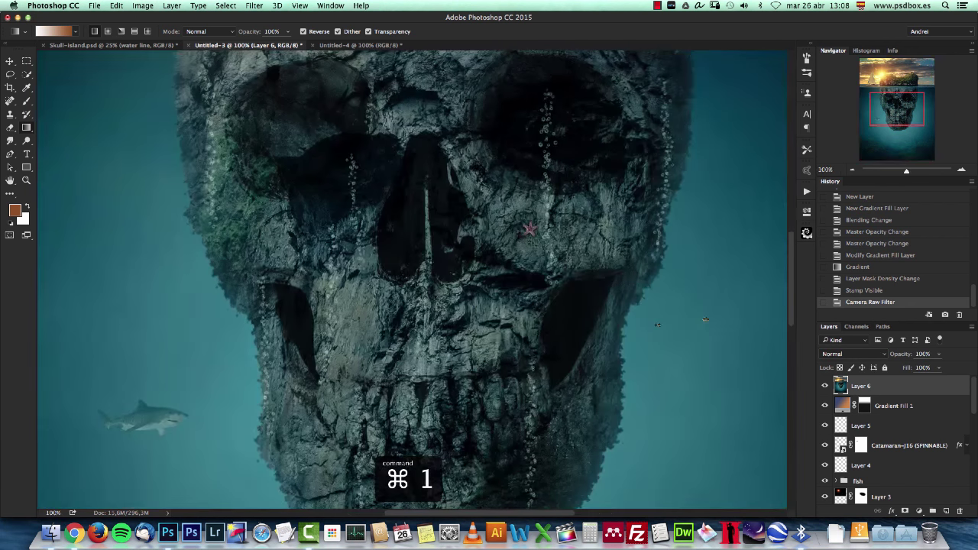
scroll(530, 225, down, 5)
scroll(568, 144, down, 3)
scroll(505, 357, up, 2)
scroll(505, 357, down, 2)
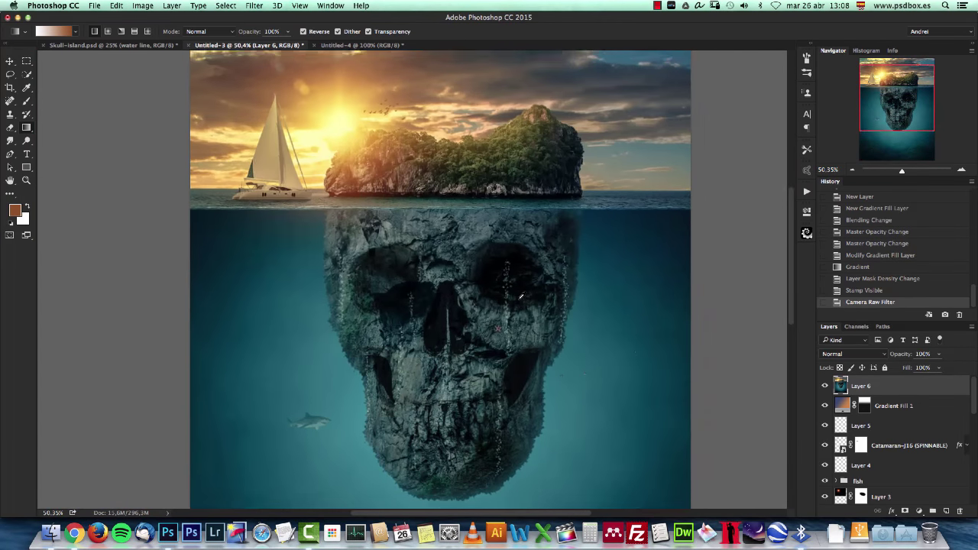
drag(627, 341, 604, 305)
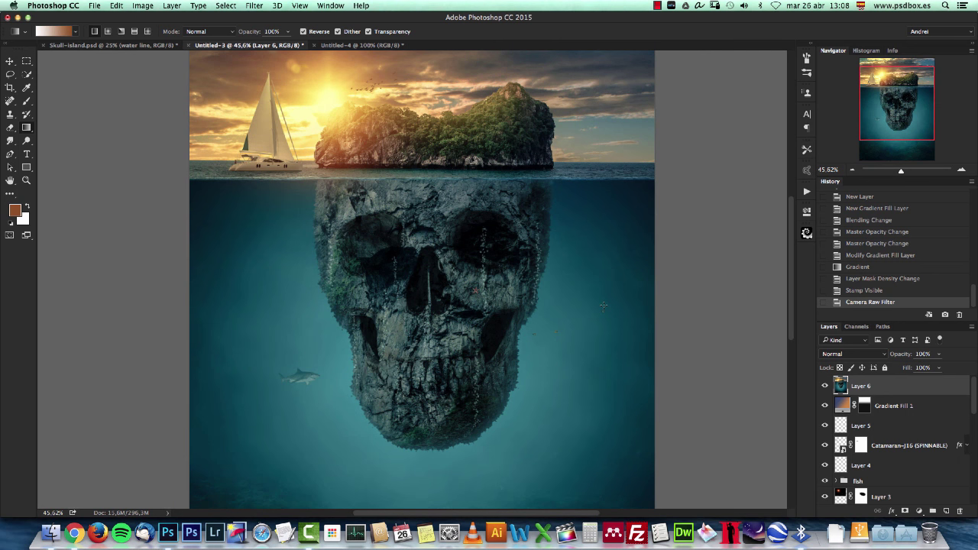
click(851, 170)
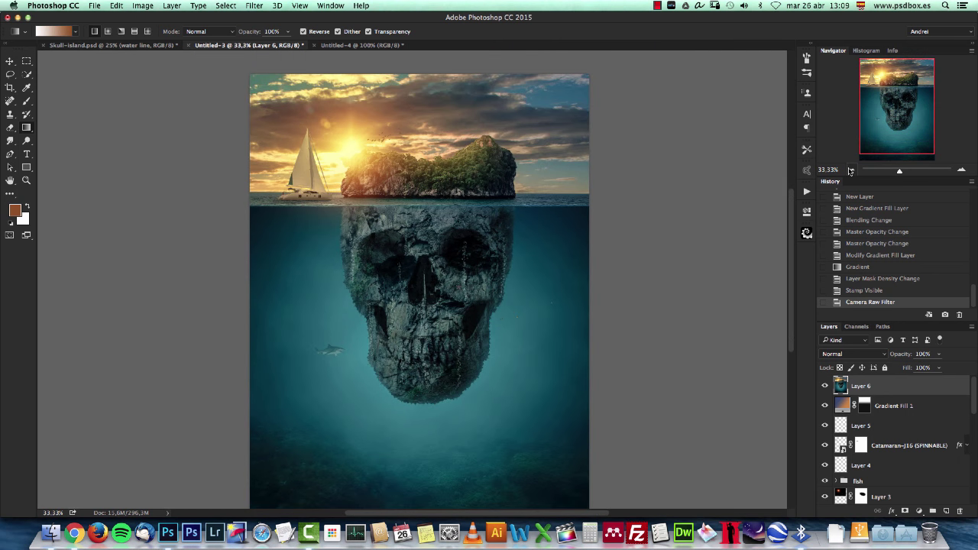